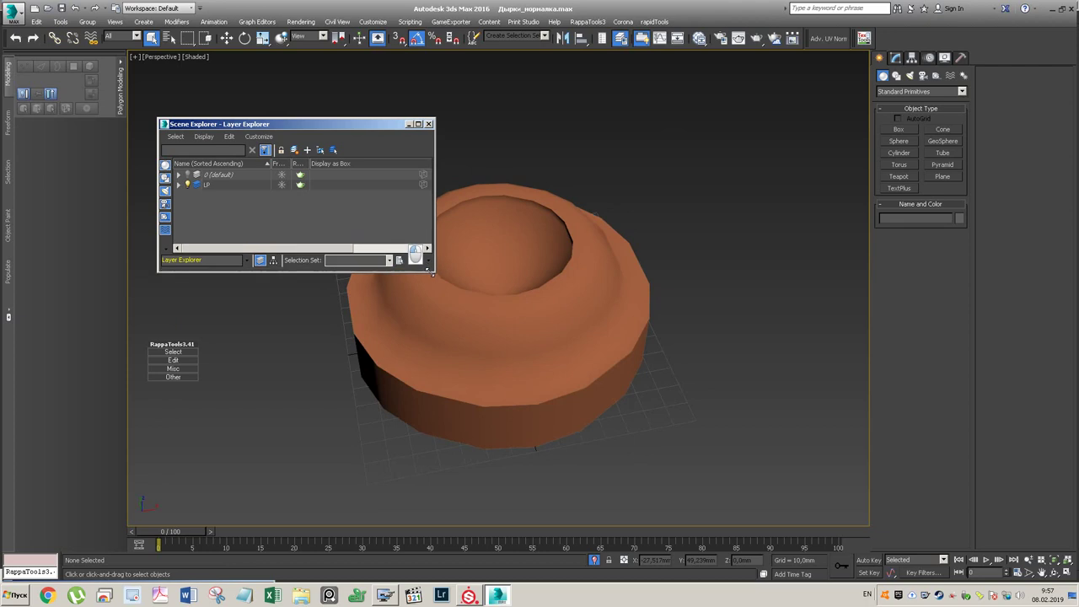
- Hide the LP layer and show the 0 (default) layer
click(178, 184)
click(178, 185)
click(187, 185)
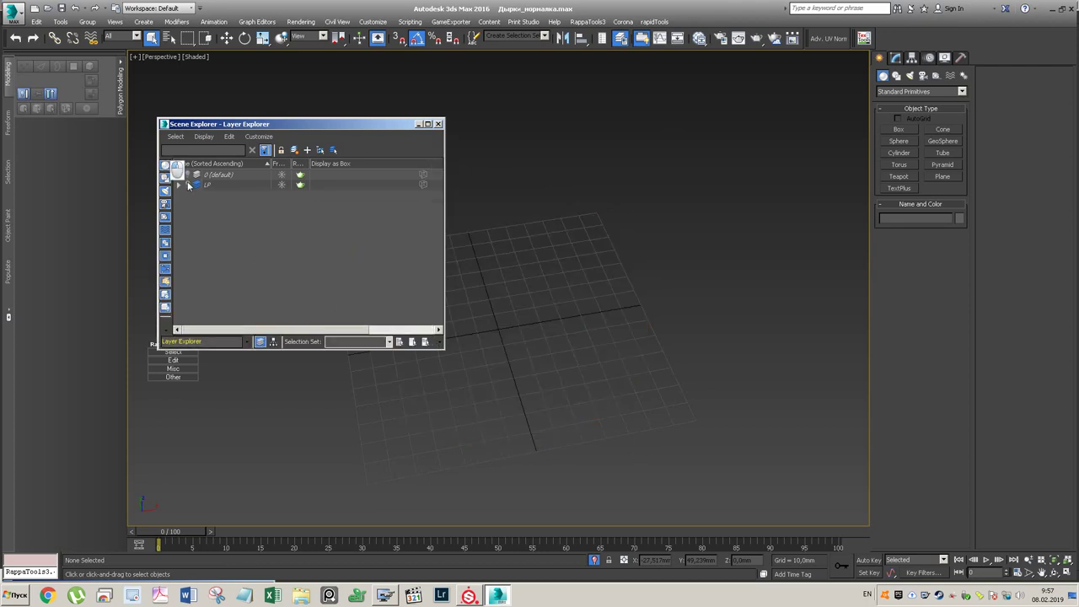
click(188, 174)
- Turn on edged faces and select LP_01_bake, LP_02_bake and Point001, leaving the HP mesh out of the selection
click(557, 247)
ctrl+click(543, 278)
key(F4)
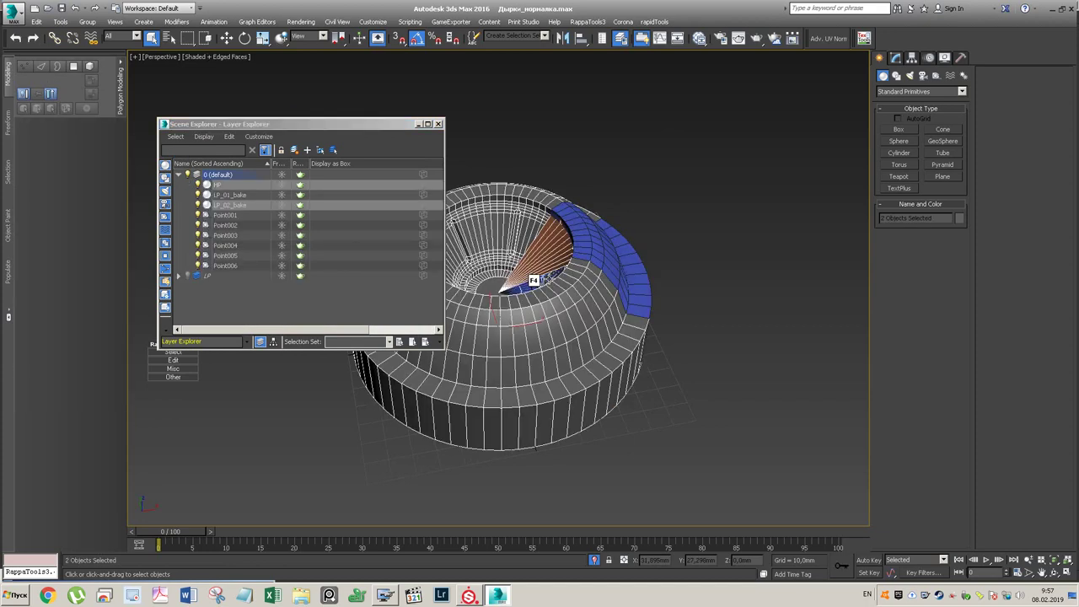
scroll(621, 248, up, 5)
drag(721, 230, 510, 448)
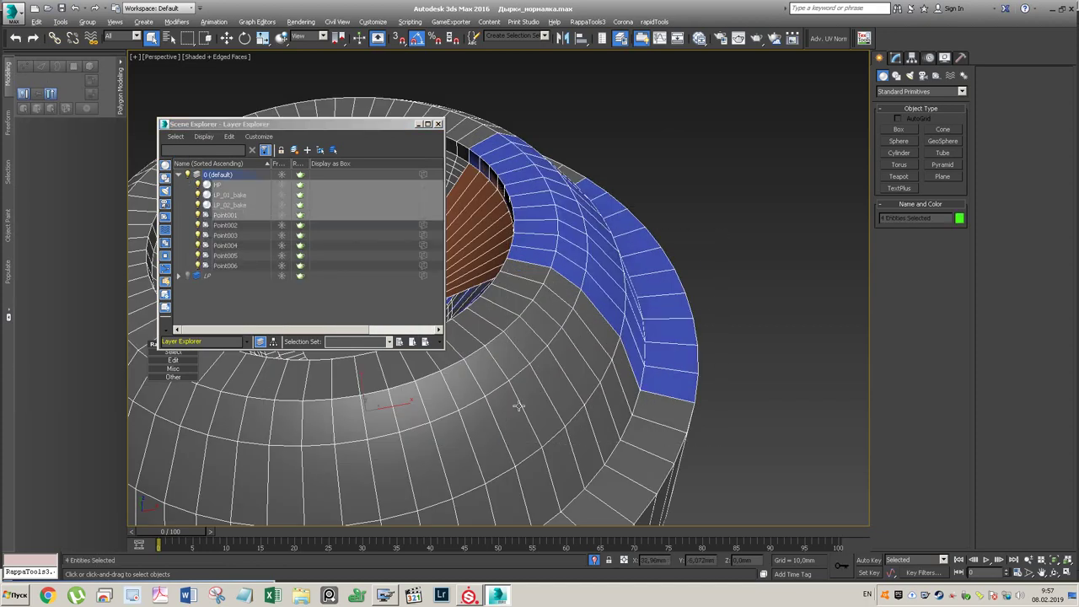
alt+click(519, 409)
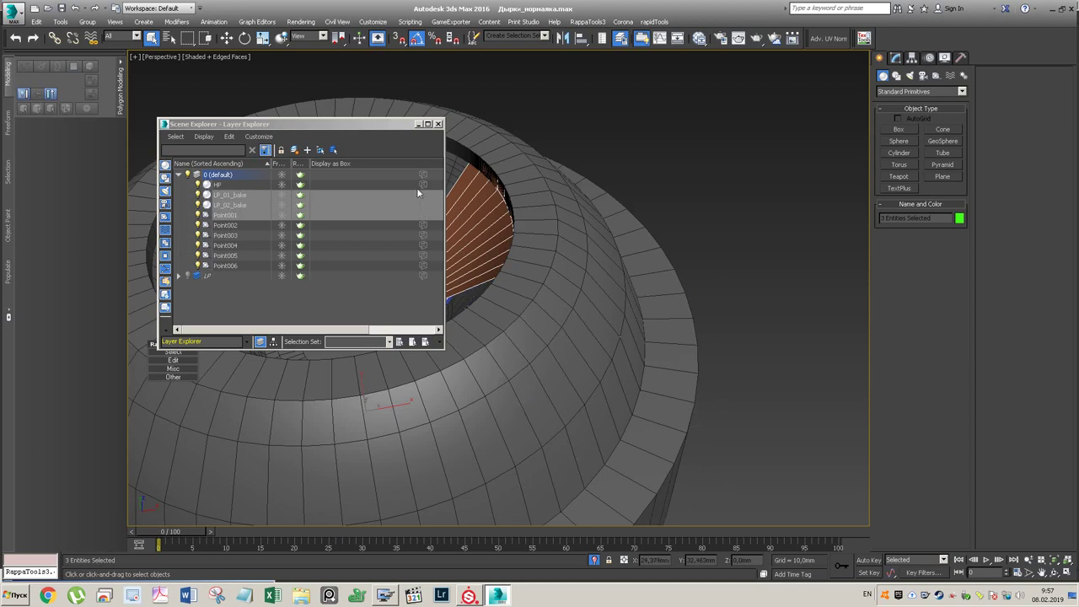
- Create a new layer from the selected objects and name it LP_BAKE
click(294, 149)
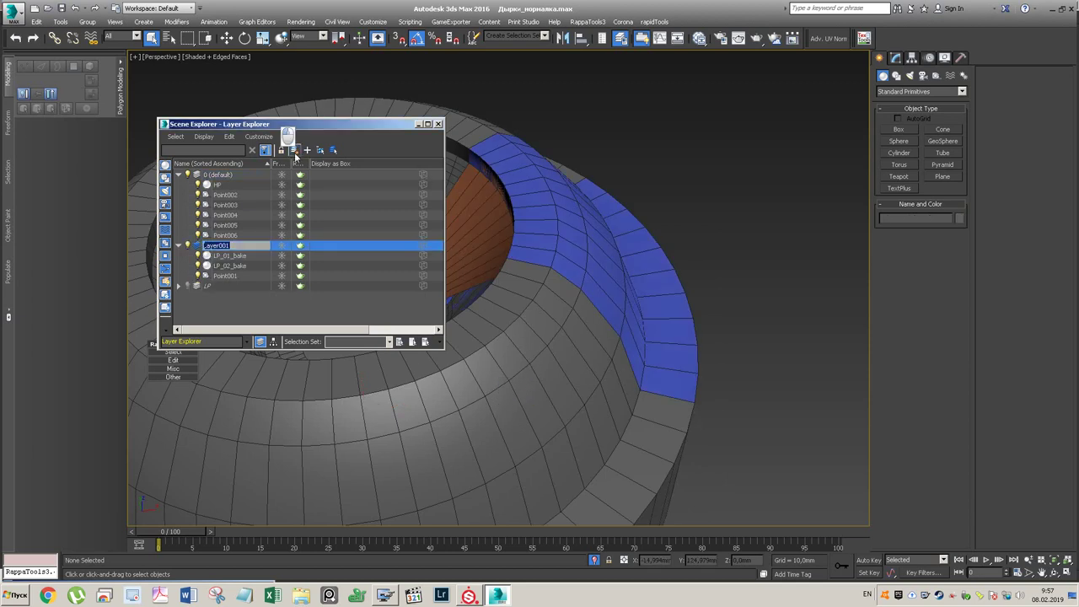
key(BackSpace)
text(LP_)
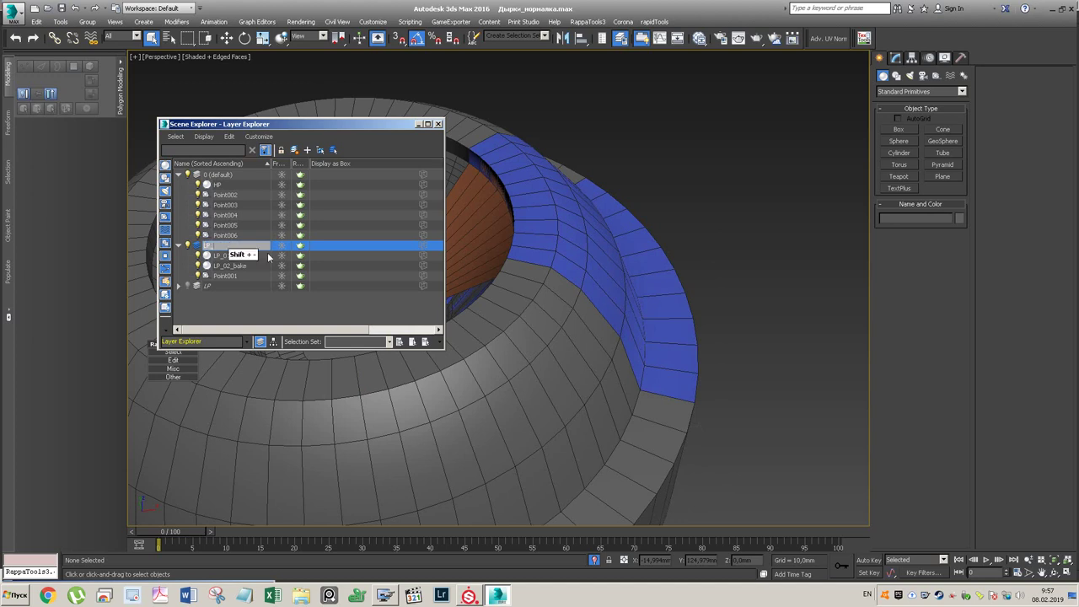
text(b)
key(Return)
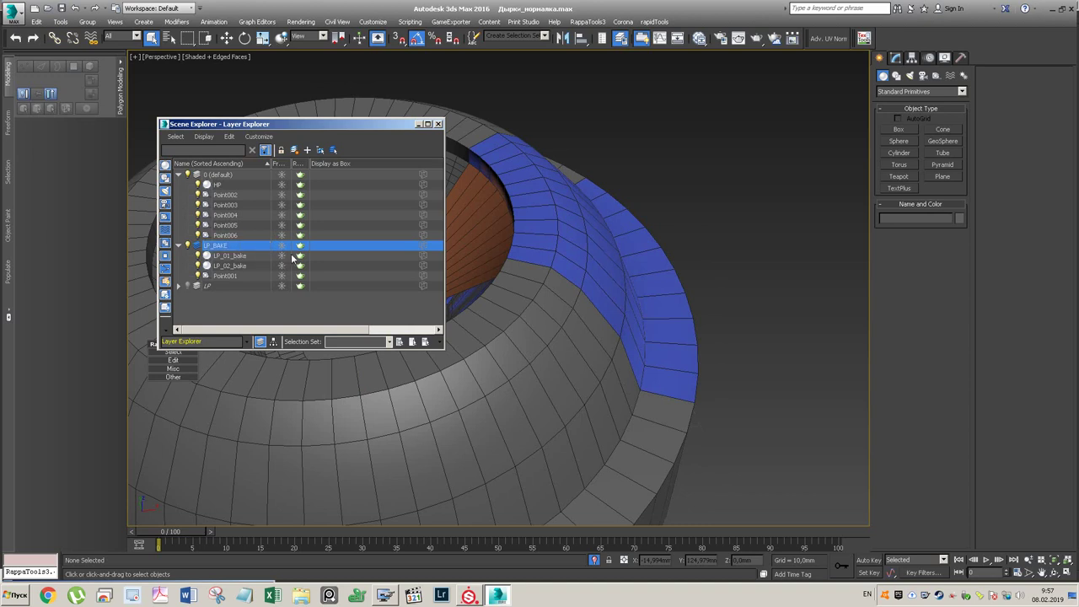
- Hide the 0 (default) layer and isolate the wedge-shaped LP_02_bake mesh
click(197, 176)
click(419, 125)
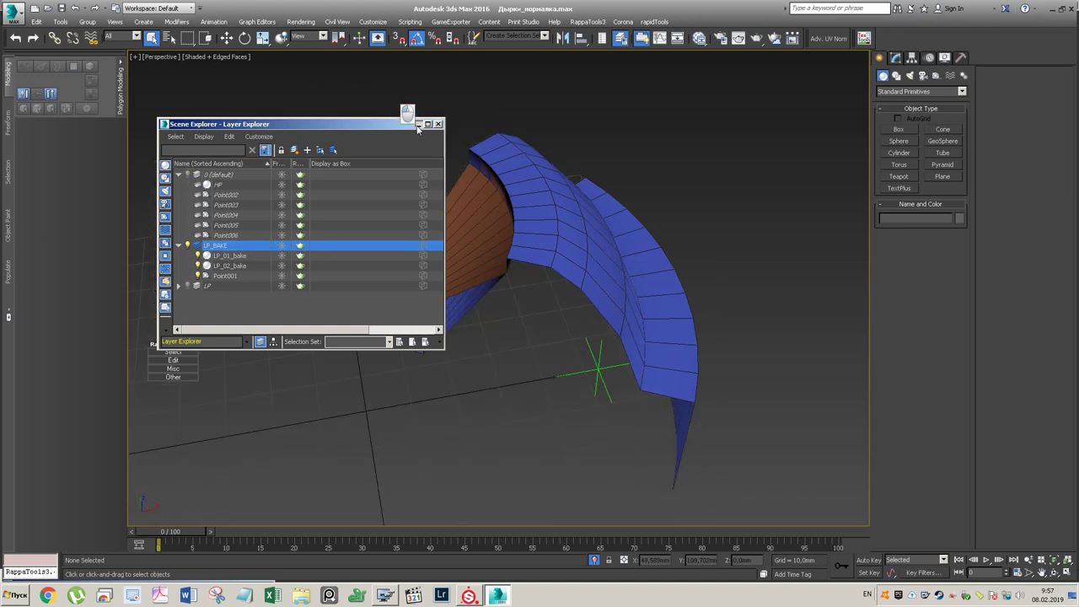
click(445, 317)
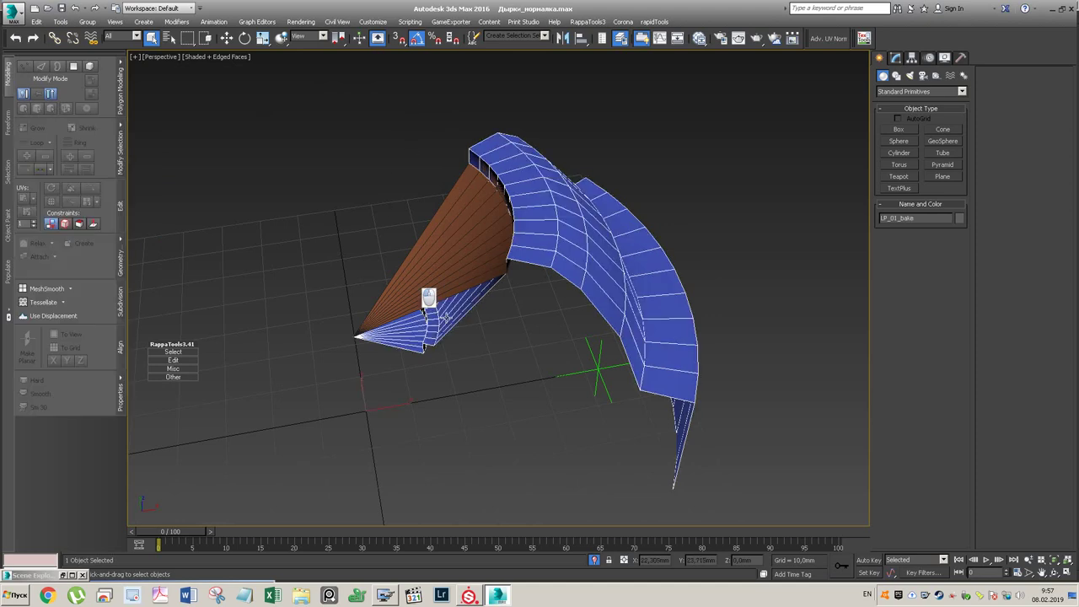
click(446, 267)
key(alt+q)
alt+middle_drag(530, 209, 549, 253)
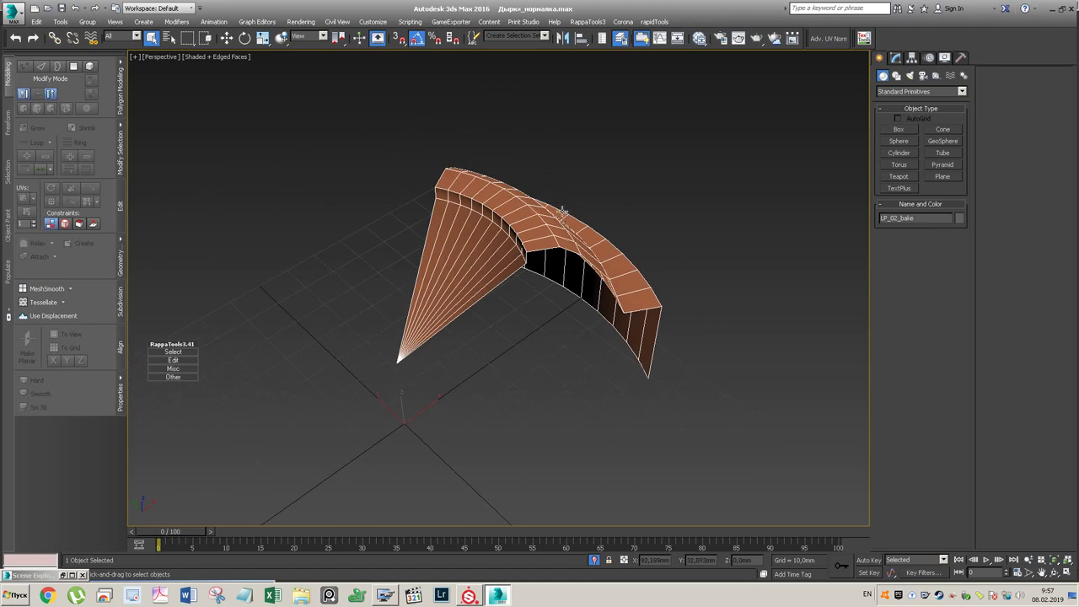
- Select the full strip of polygons along one end of LP_02_bake, from the outer wall to the central tip
key(e)
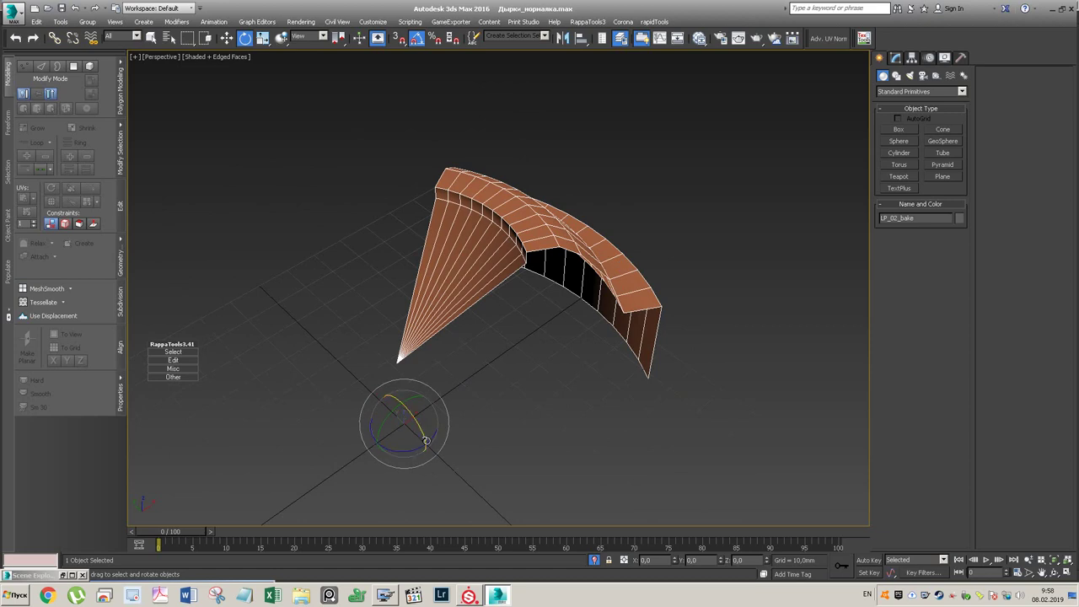
click(896, 58)
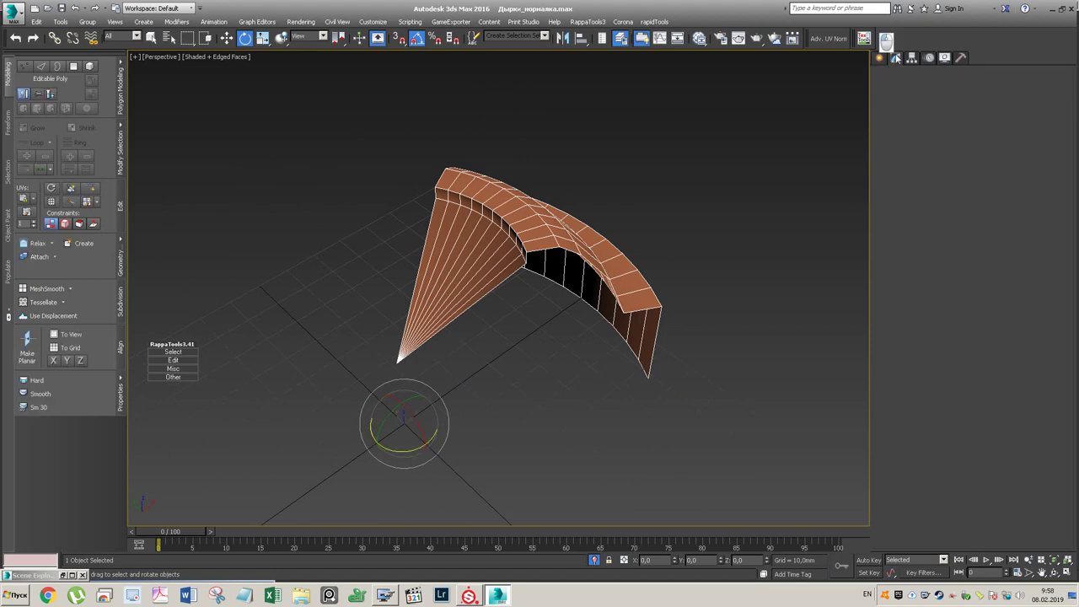
click(931, 323)
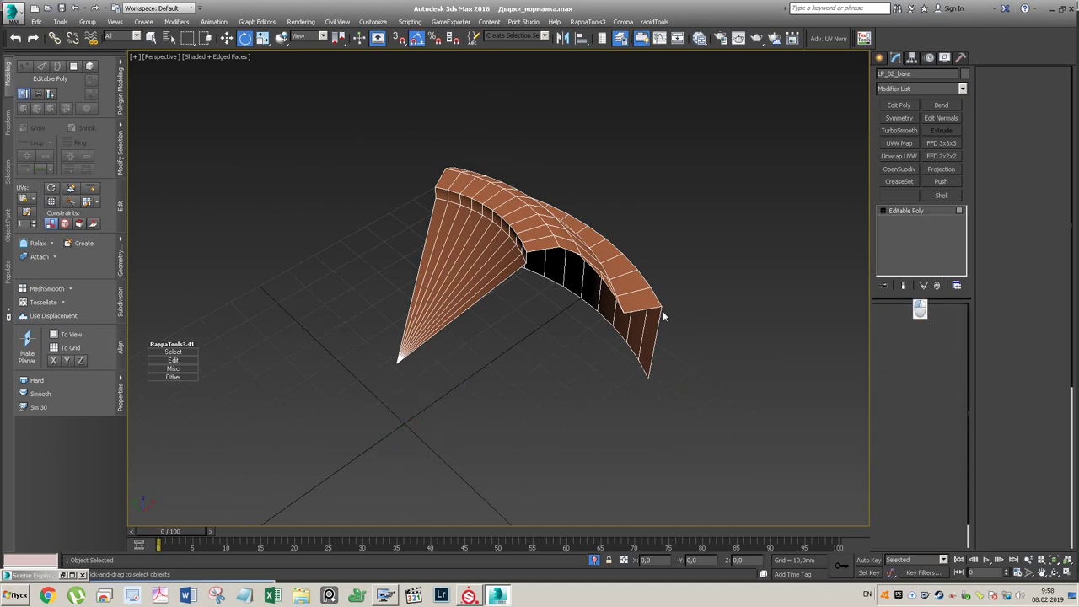
key(4)
click(641, 300)
alt+middle_drag(671, 272, 652, 250)
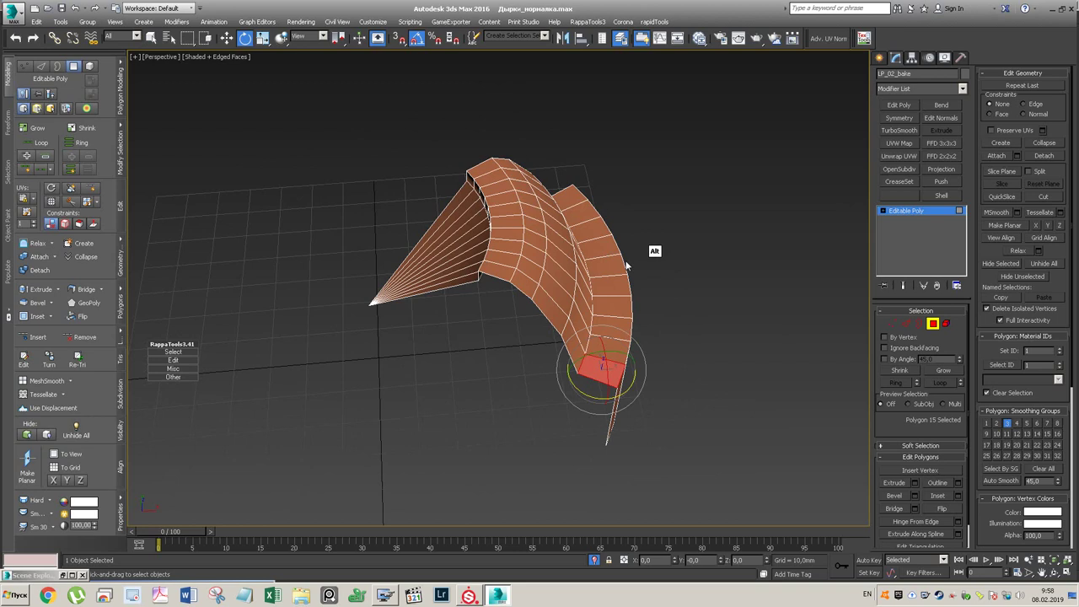
shift+click(555, 318)
alt+middle_drag(554, 318, 567, 238)
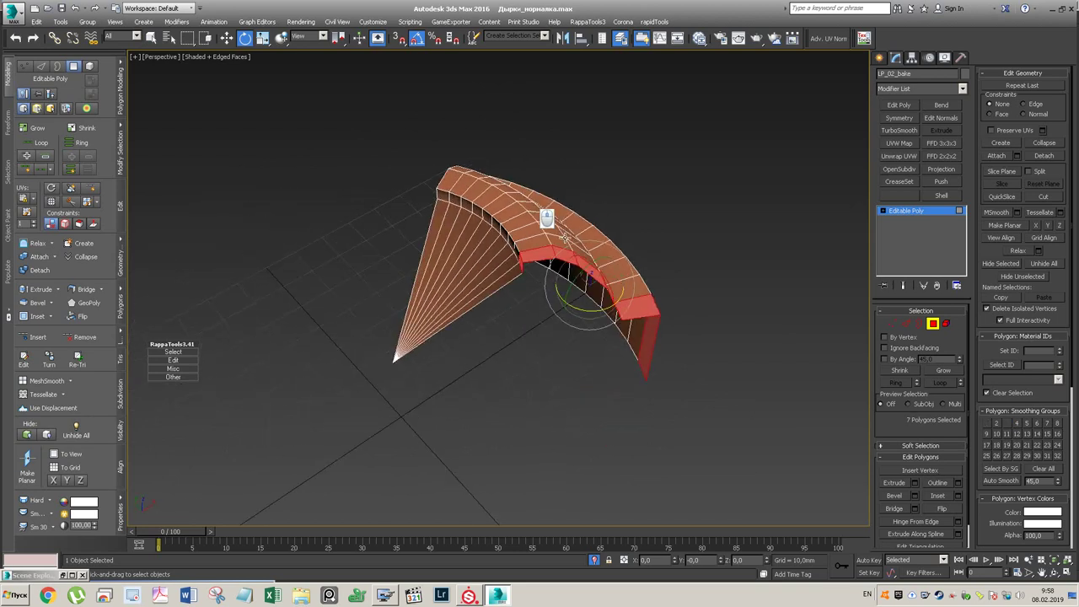
ctrl+click(512, 274)
alt+middle_drag(653, 238, 701, 246)
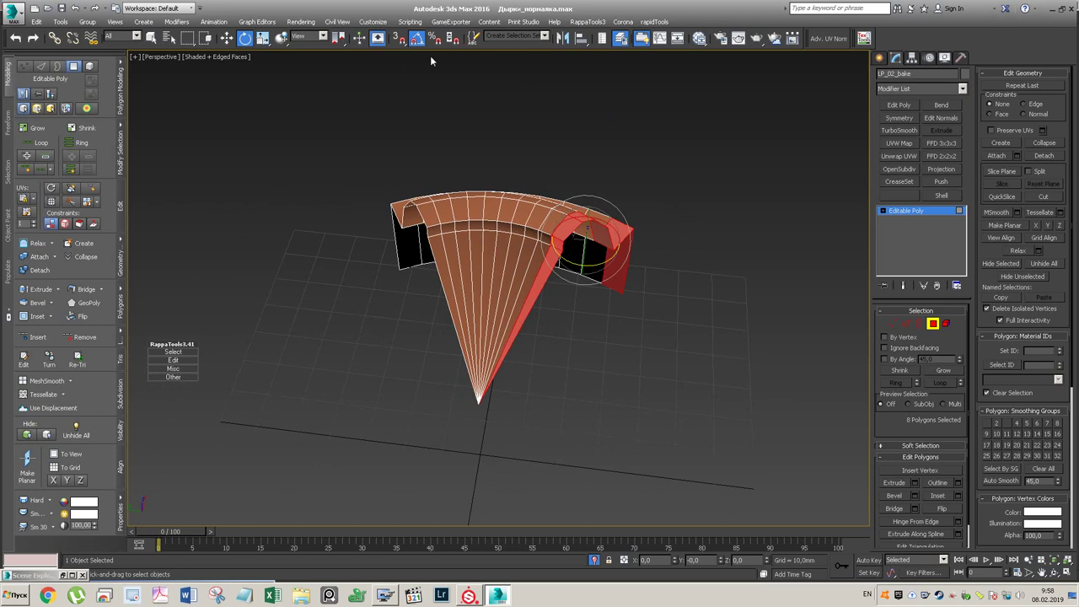
- Try to clone the selected polygon strip as an element by rotating it about the transform coordinate center
drag(343, 43, 342, 89)
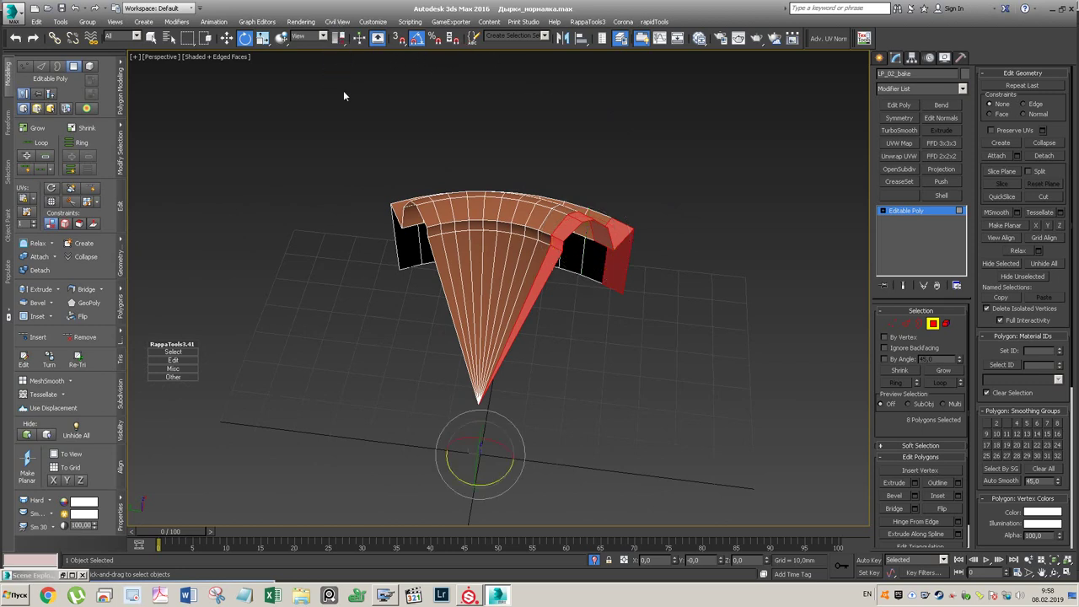
shift+drag(497, 479, 492, 480)
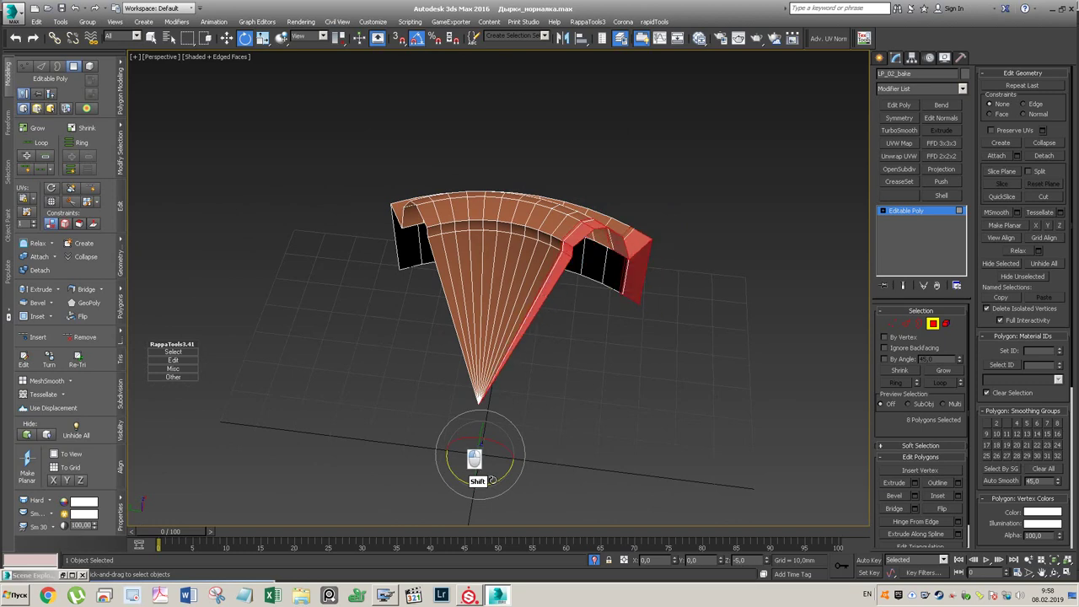
shift+drag(492, 479, 483, 472)
key(s)
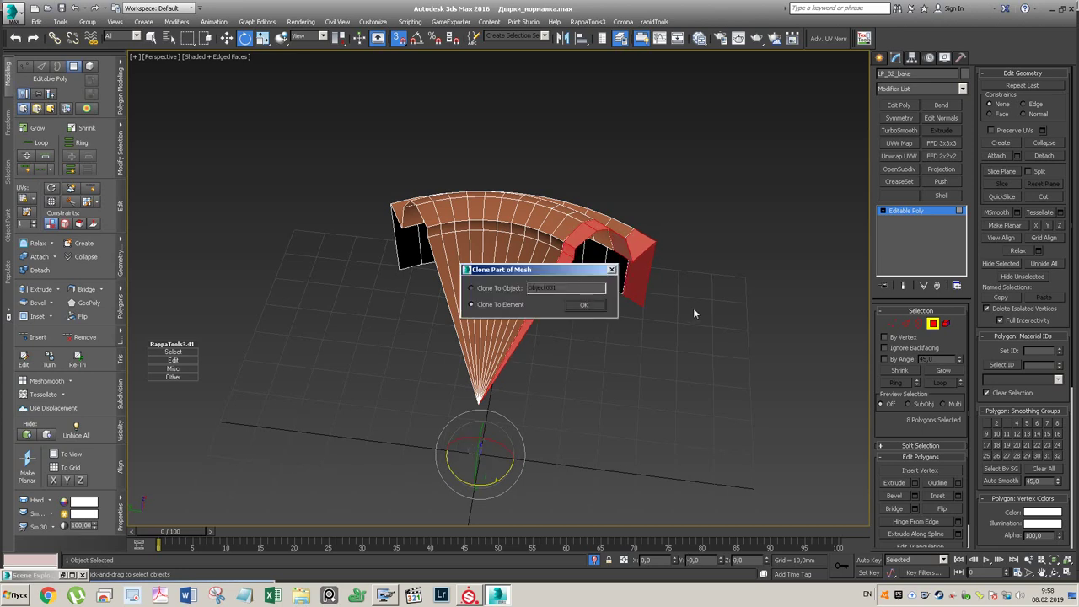
click(598, 309)
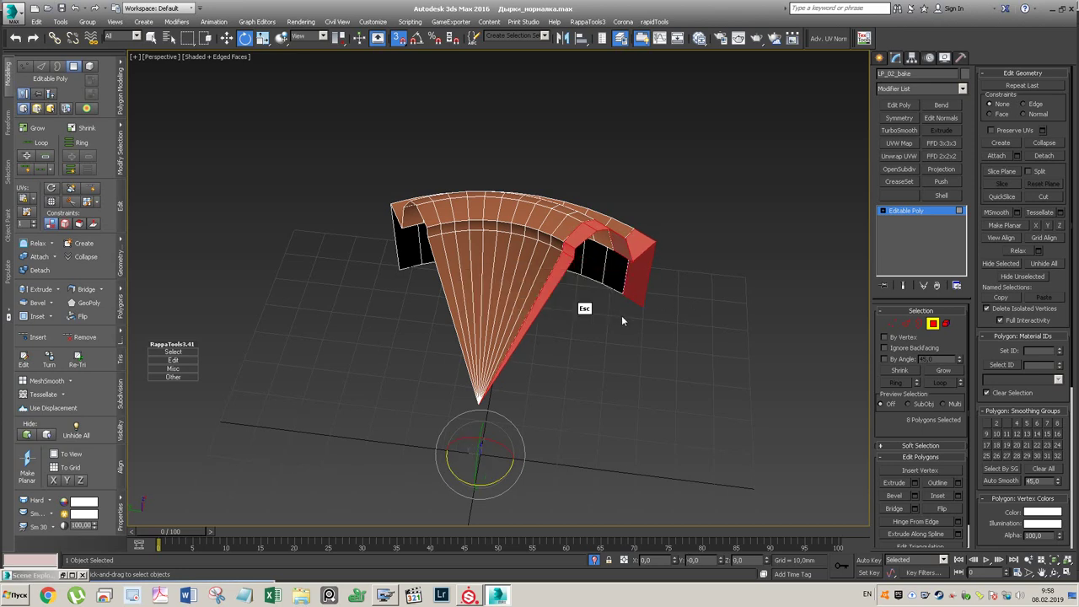
key(ctrl+z)
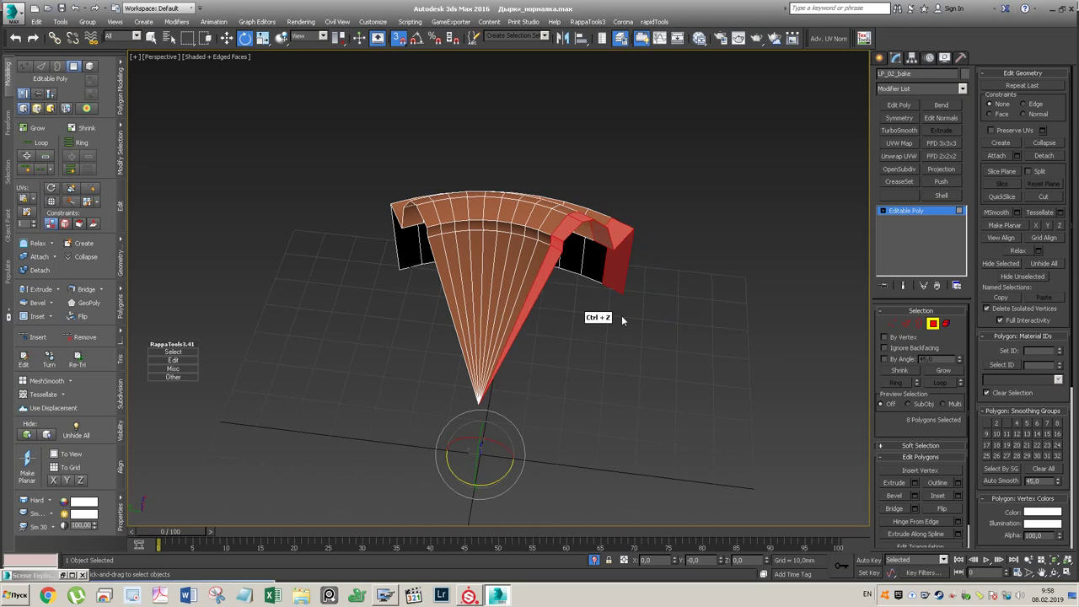
- Select the edge loop along the same open end of LP_02_bake and set the transform coordinate center as pivot
key(2)
key(w)
double_click(621, 247)
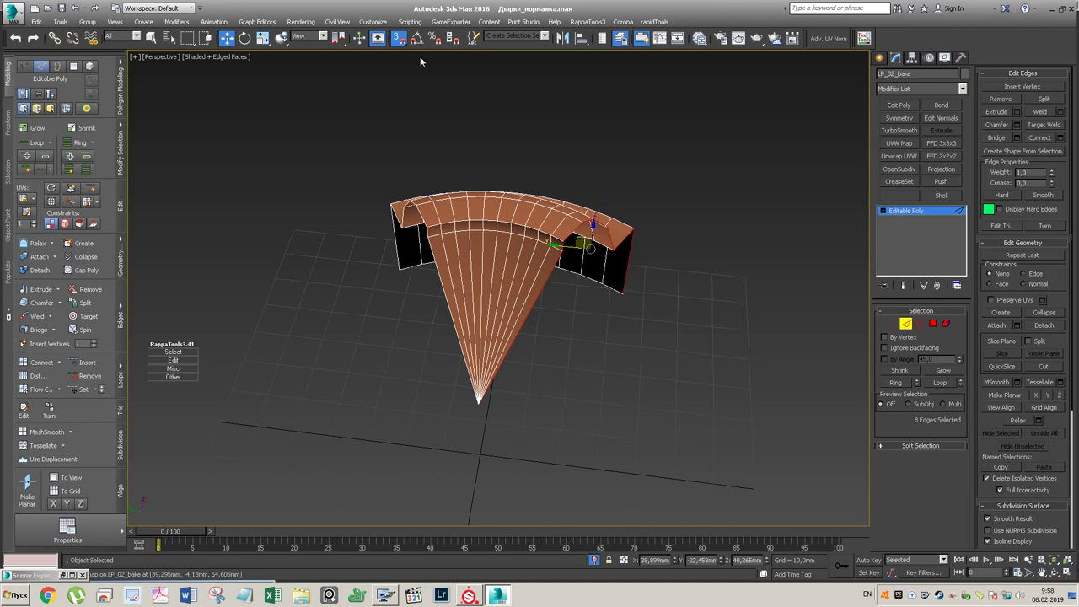
drag(338, 38, 340, 85)
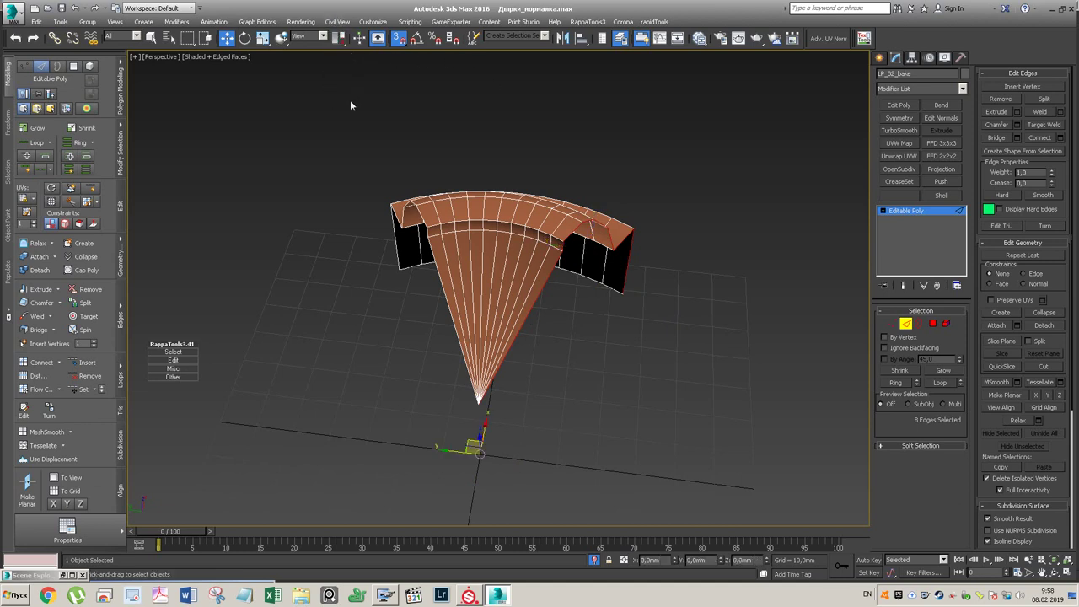
- Try to extend the mesh by rotating a copy of the selected end edges about the transform coordinate center
key(e)
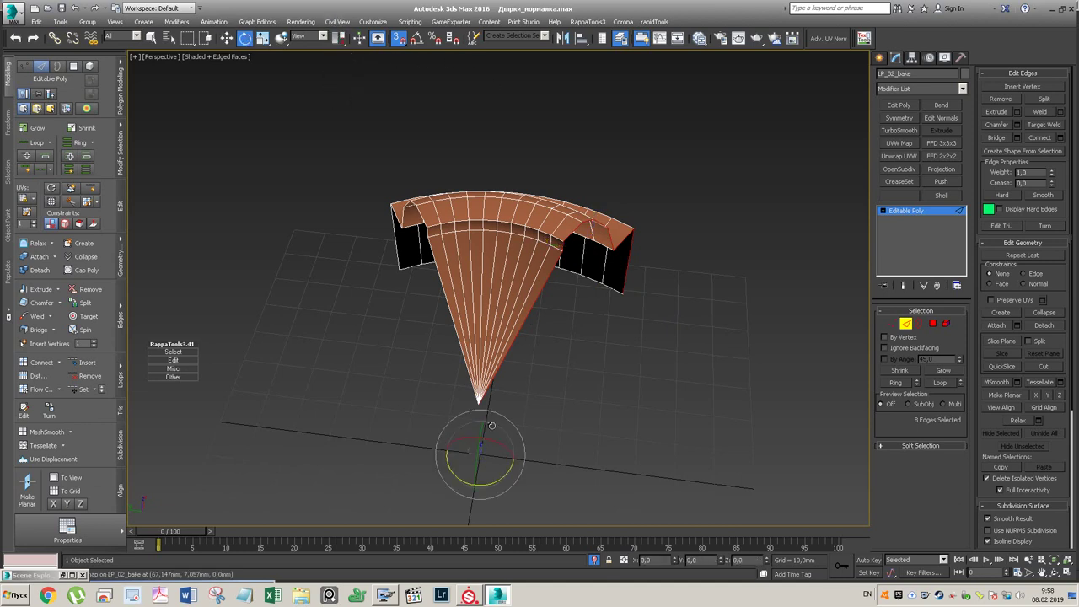
shift+drag(494, 477, 493, 473)
key(ctrl+z)
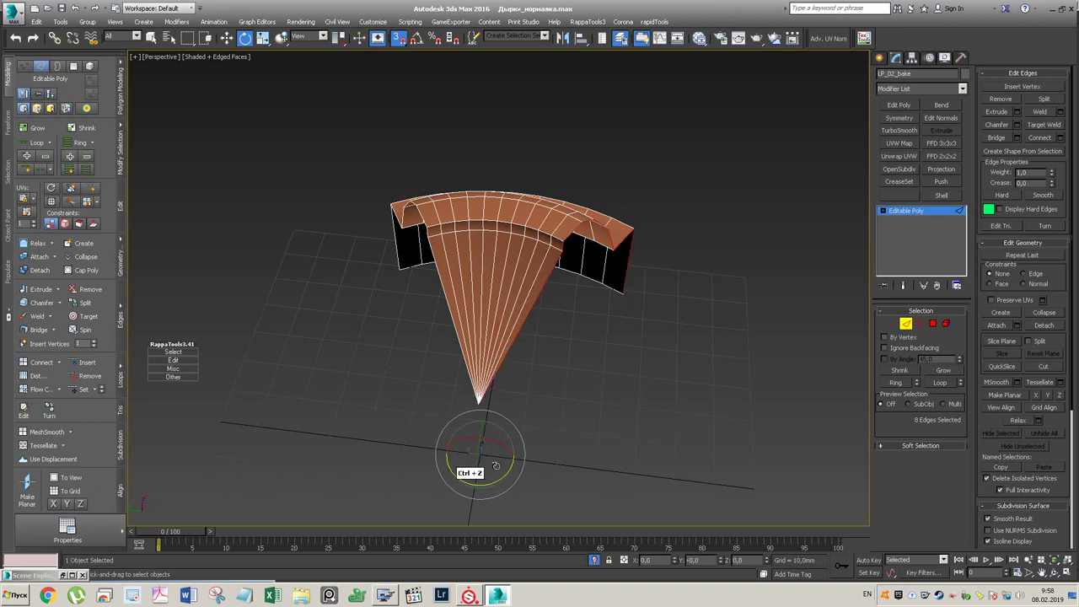
- Try the Local reference coordinate system for the selected edges and restore View
click(323, 37)
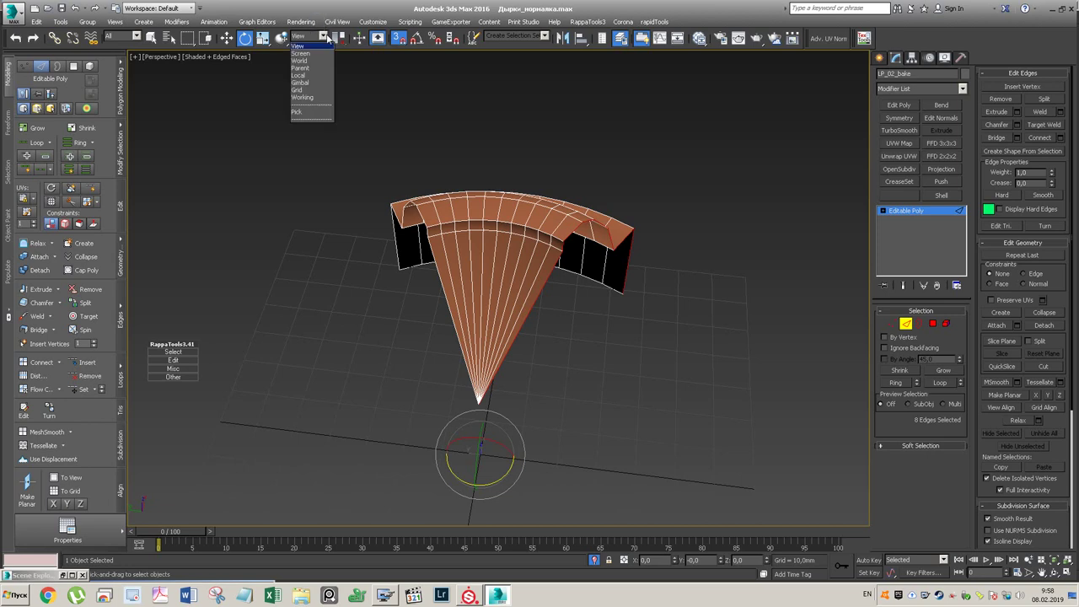
click(299, 75)
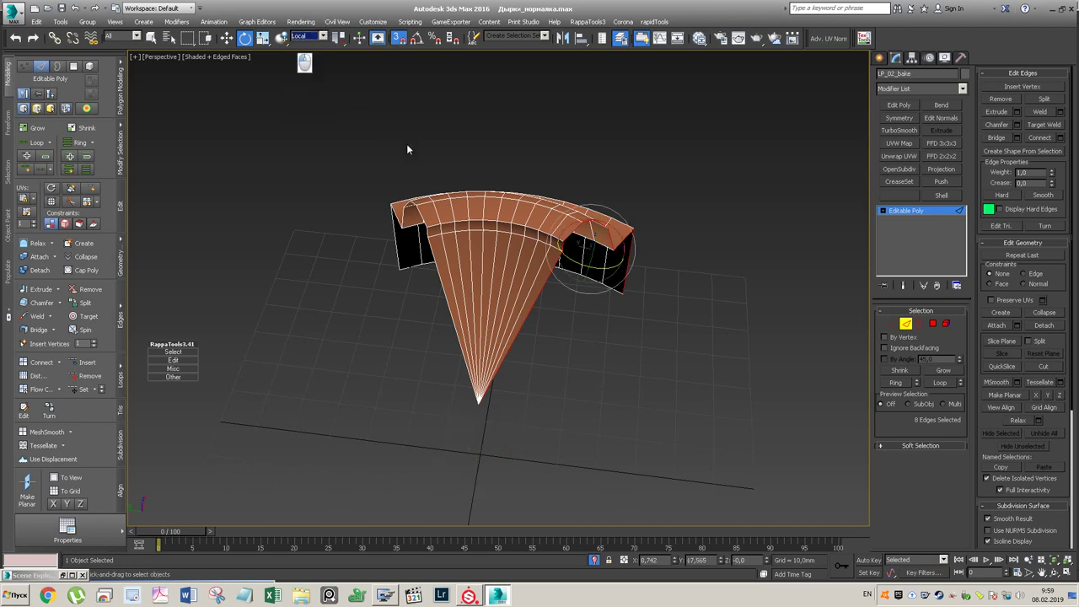
click(324, 37)
click(301, 45)
- Try extending both open ends of LP_02_bake outward by one segment with rotated edge copies about the origin
alt+middle_drag(624, 236, 650, 244)
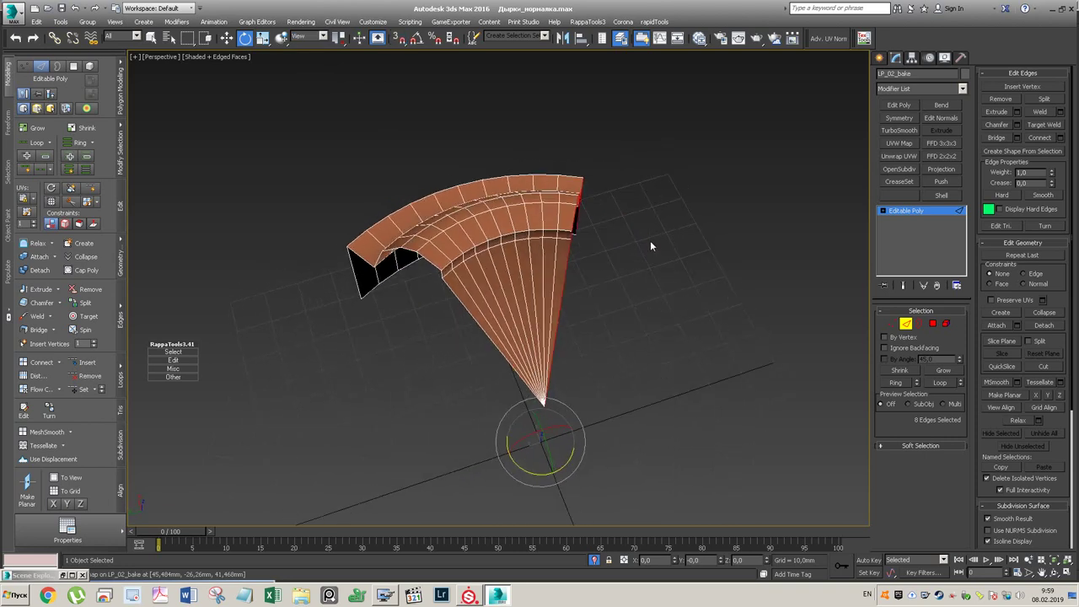
shift+drag(559, 470, 552, 466)
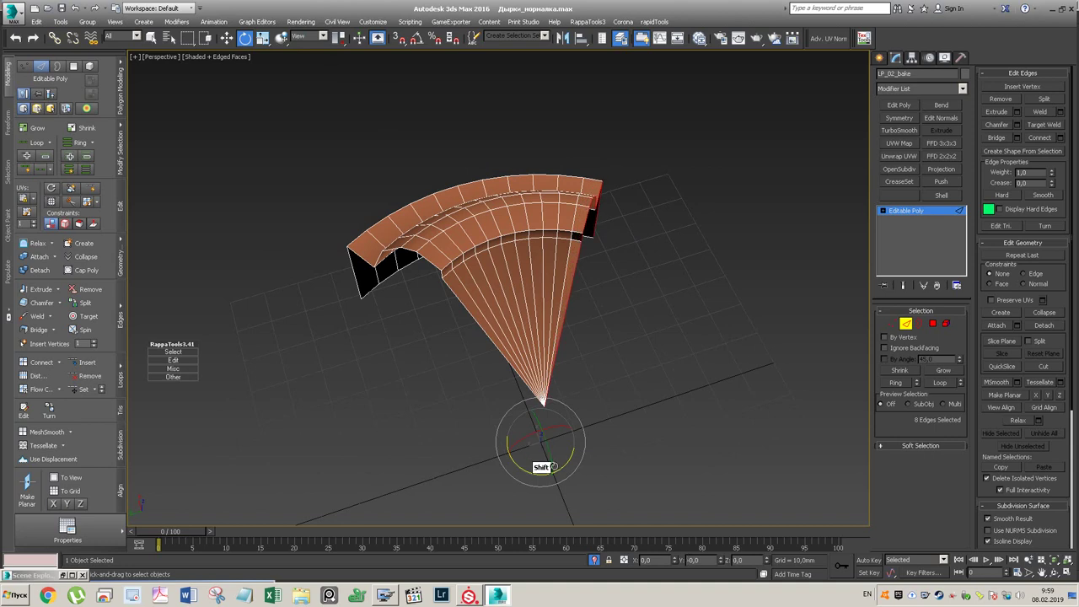
click(473, 316)
double_click(473, 316)
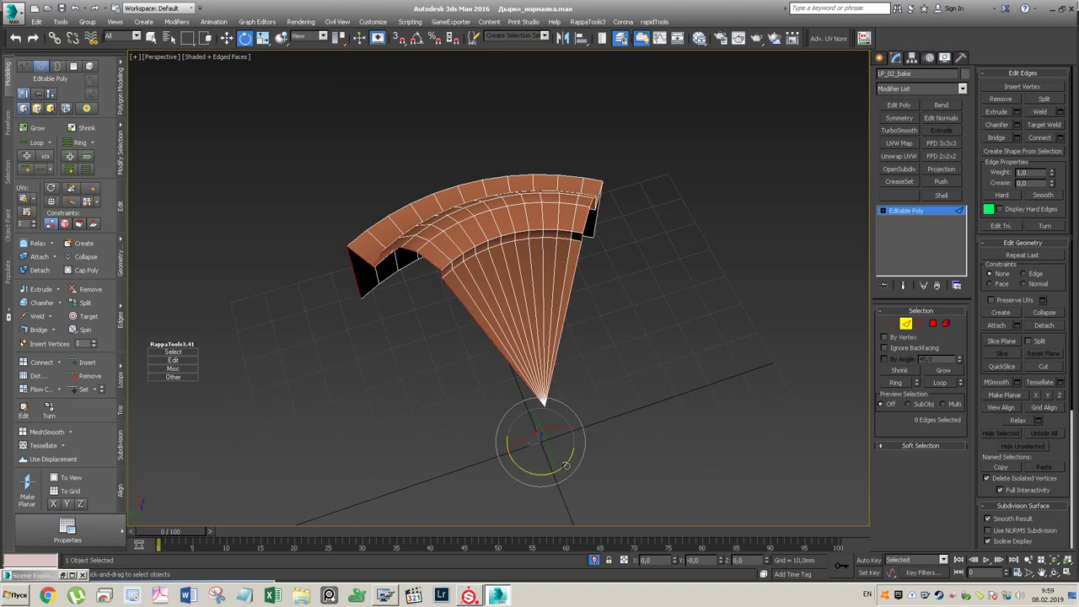
shift+drag(565, 466, 572, 468)
click(906, 325)
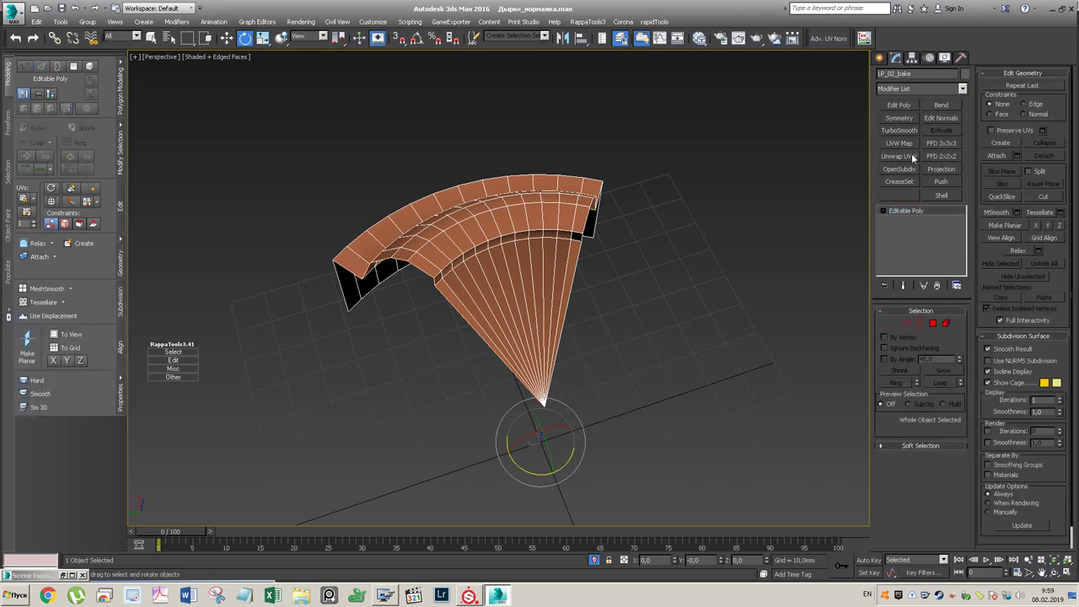
key(ctrl+z)
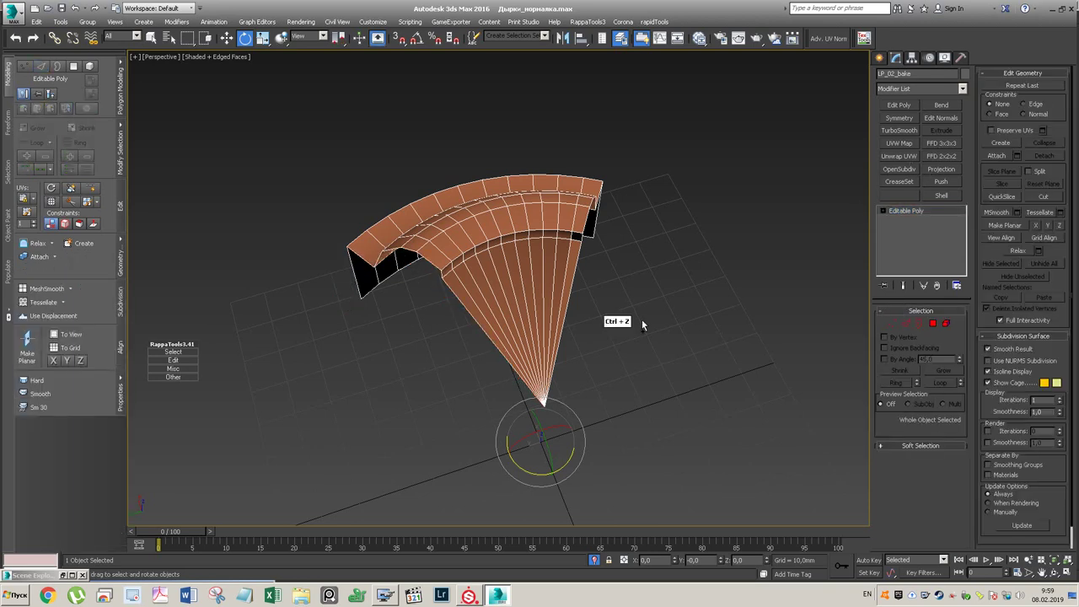
key(ctrl+z)
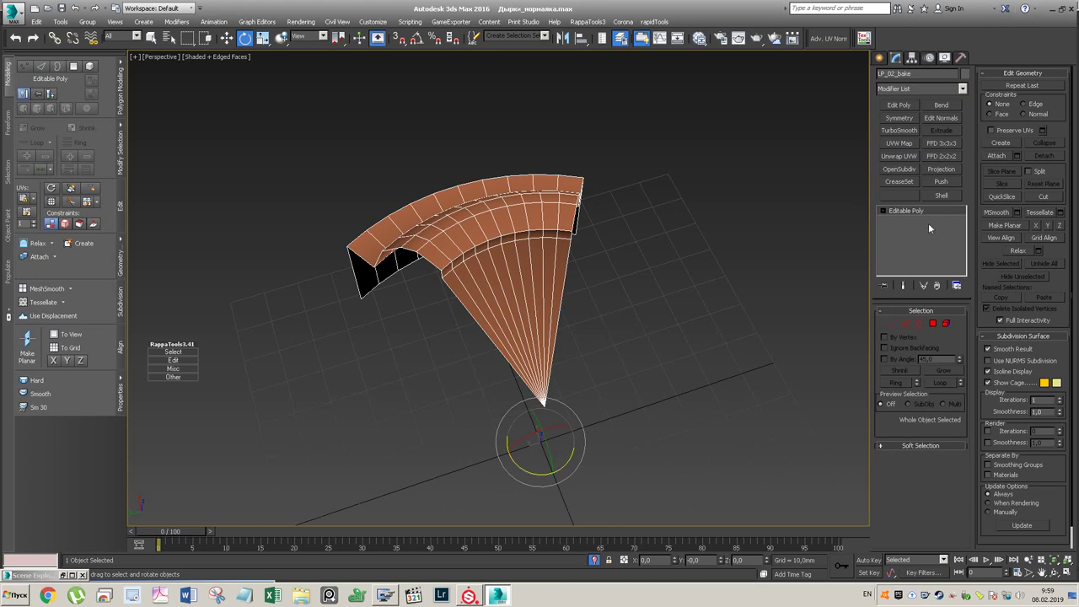
- Add an Edit Poly modifier to LP_02_bake and extend both open ends outward by one segment with rotated edge copies about the origin
click(899, 104)
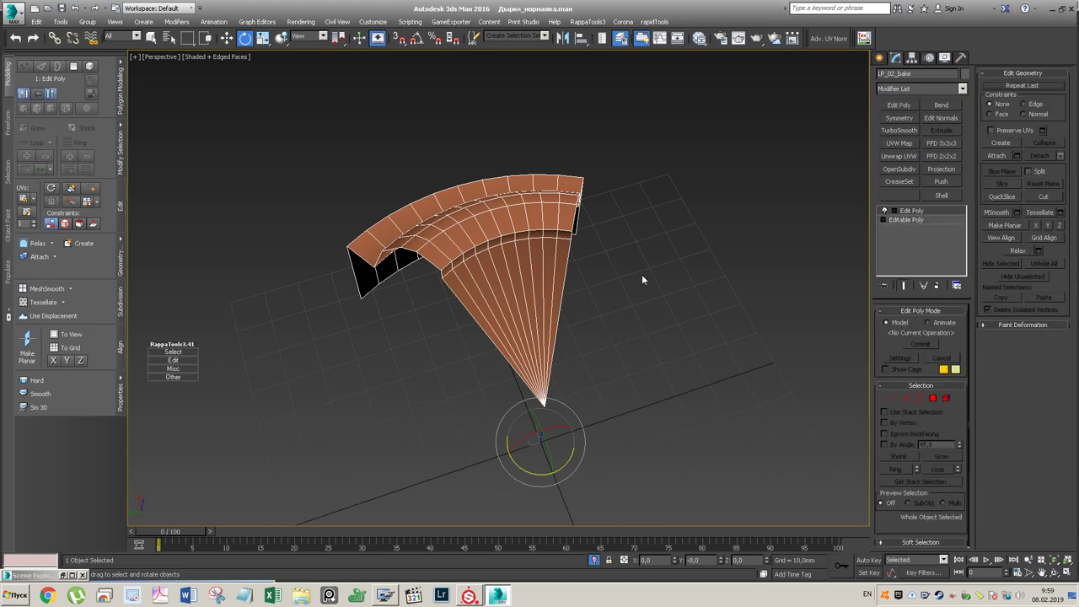
key(2)
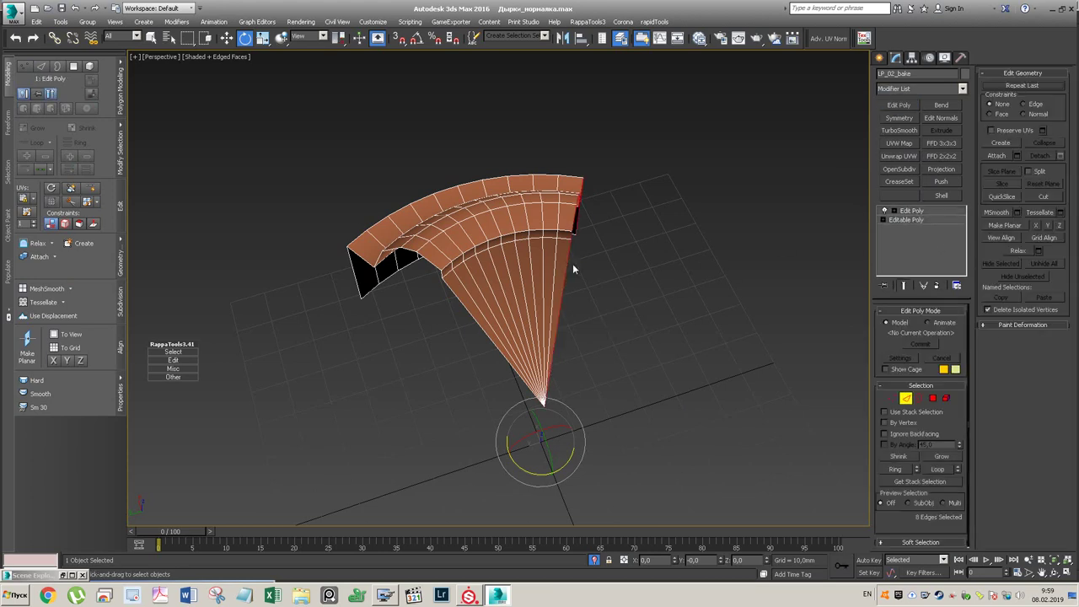
shift+drag(560, 459, 533, 407)
double_click(448, 284)
shift+drag(564, 465, 570, 464)
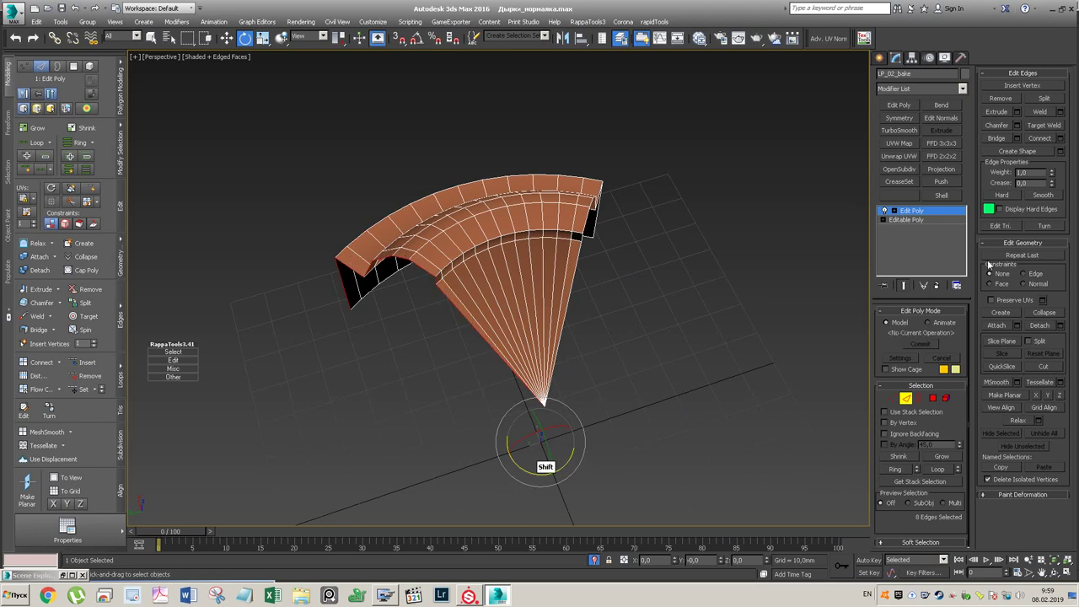
- Leave edge editing, add an Unwrap UVW modifier to LP_02_bake, and show its UV layout for editing in polygon mode
click(950, 214)
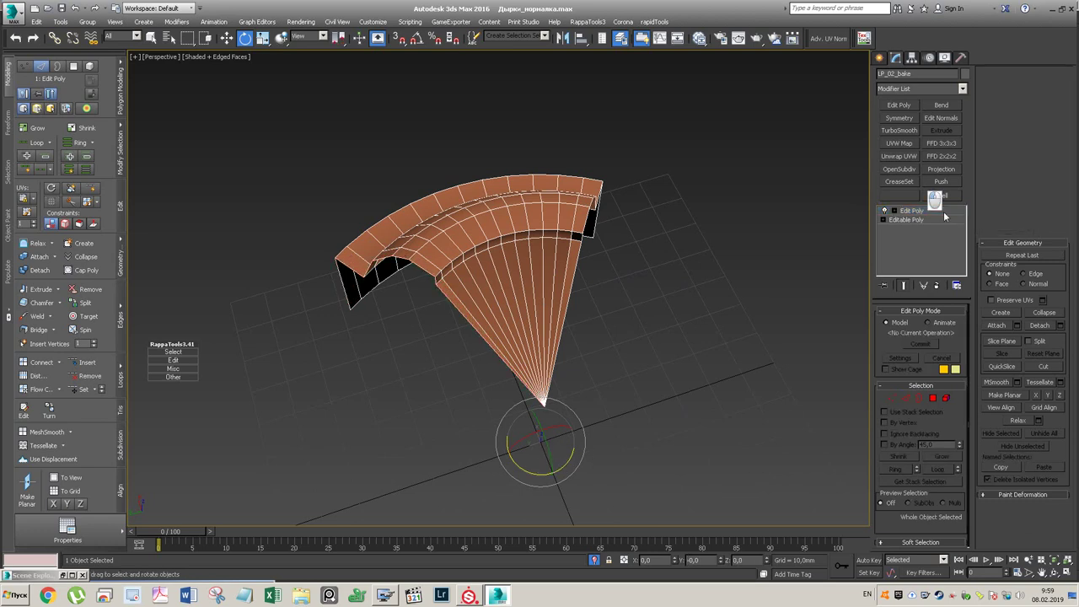
click(898, 156)
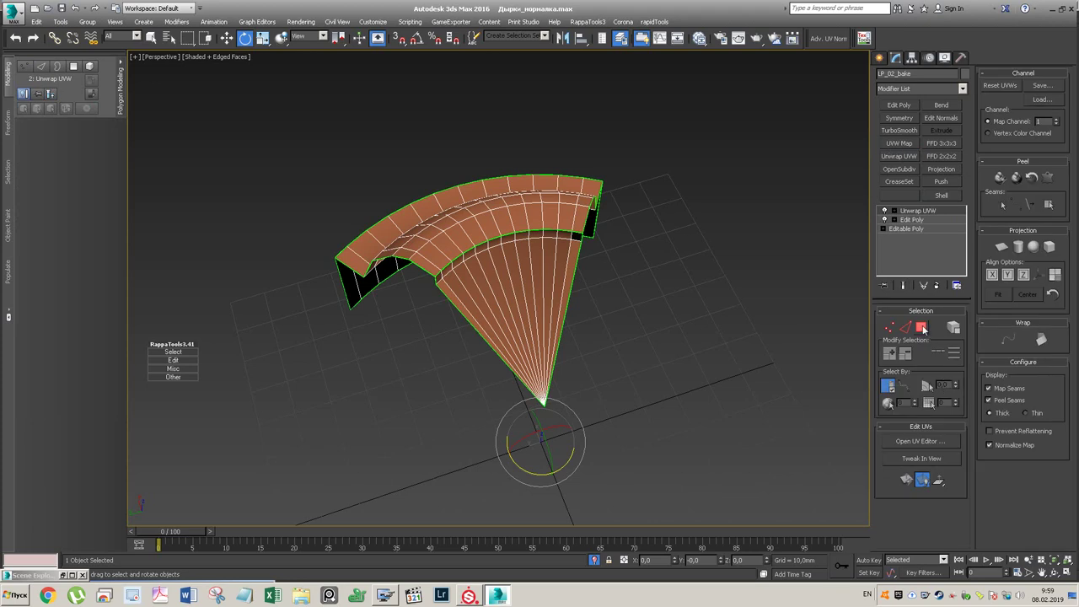
click(921, 328)
click(934, 439)
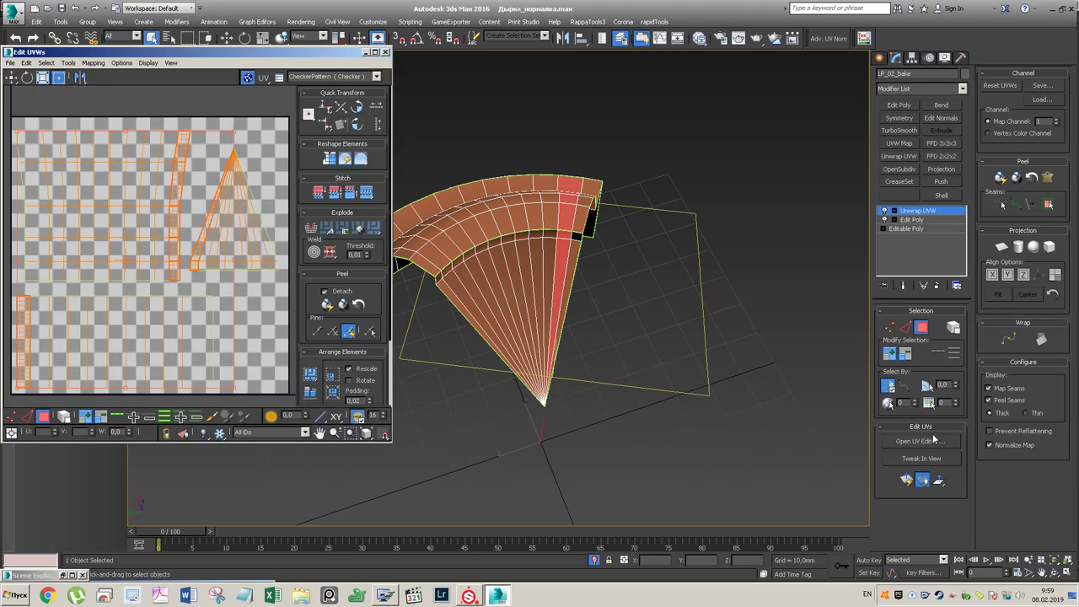
- Try to select the seam edges beside the newly extended end directly in the UV layout
click(595, 185)
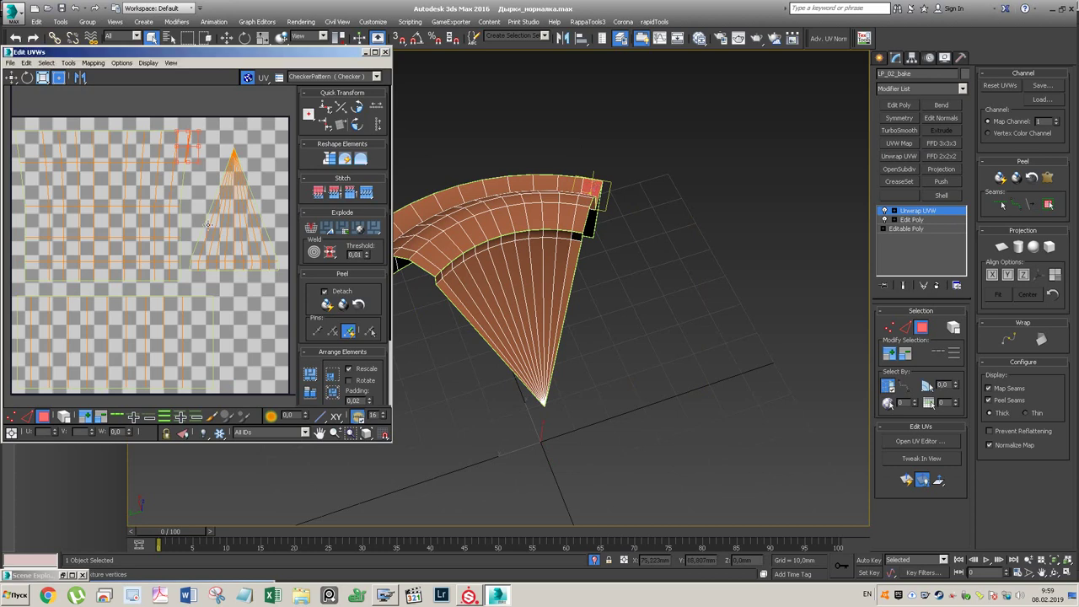
key(1)
click(180, 218)
key(q)
key(ctrl+z)
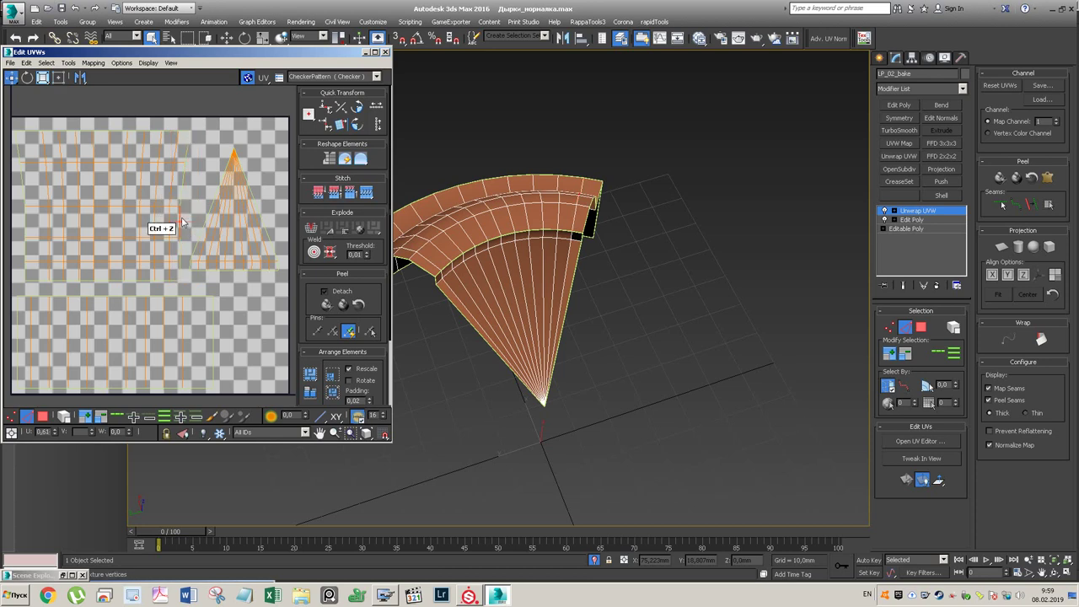
click(179, 217)
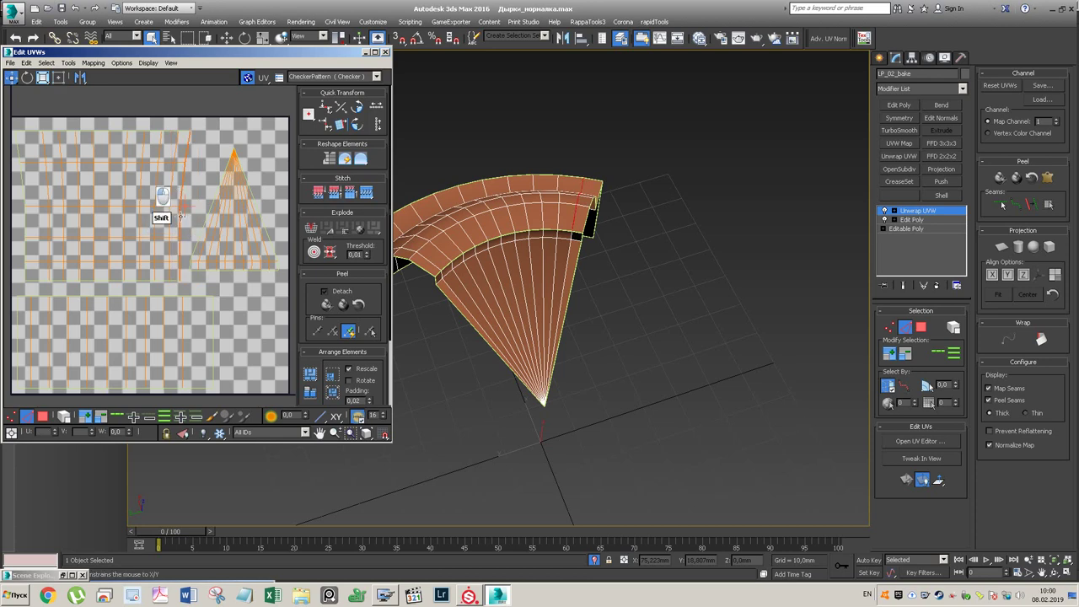
key(ctrl+z)
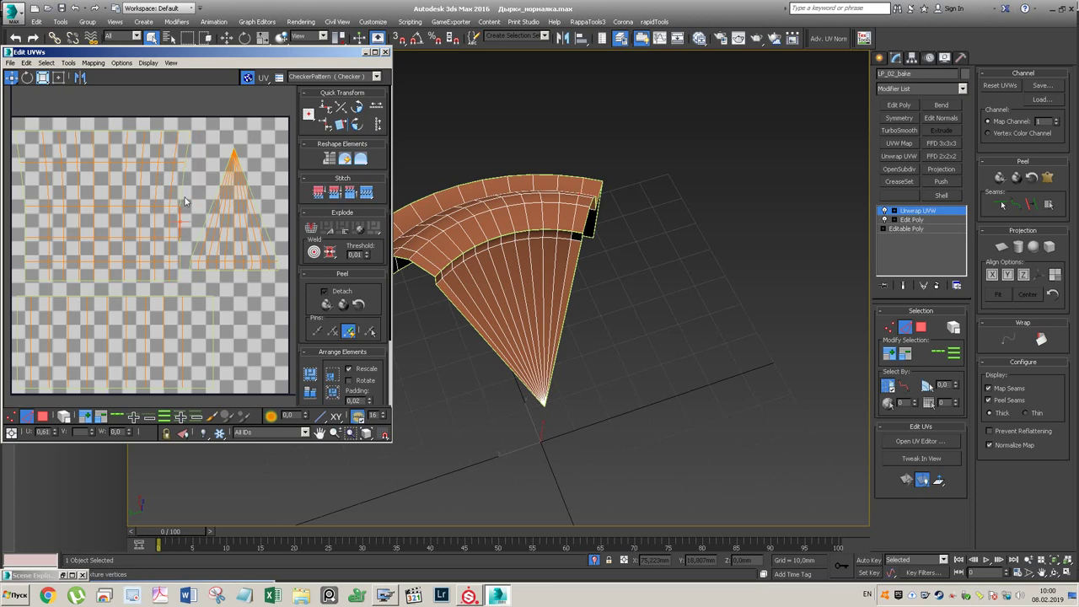
- Select the outer edge loop of one extended end on the model and exclude the triangular UV shell's edges from the selection
click(589, 214)
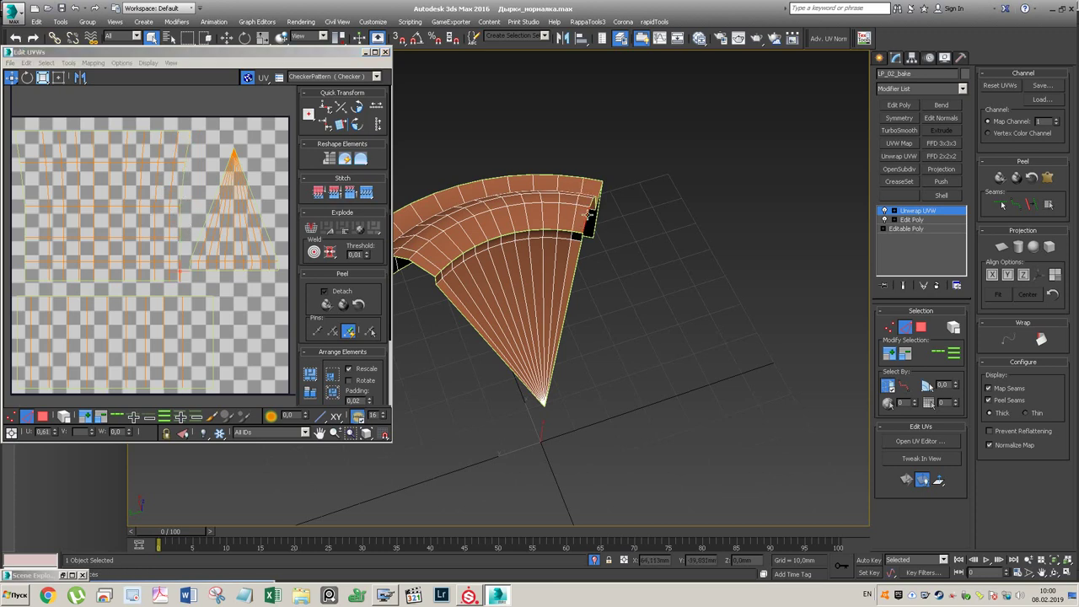
mouse_move(642, 268)
middle_down()
mouse_move(627, 263)
mouse_move(638, 271)
middle_up()
click(938, 352)
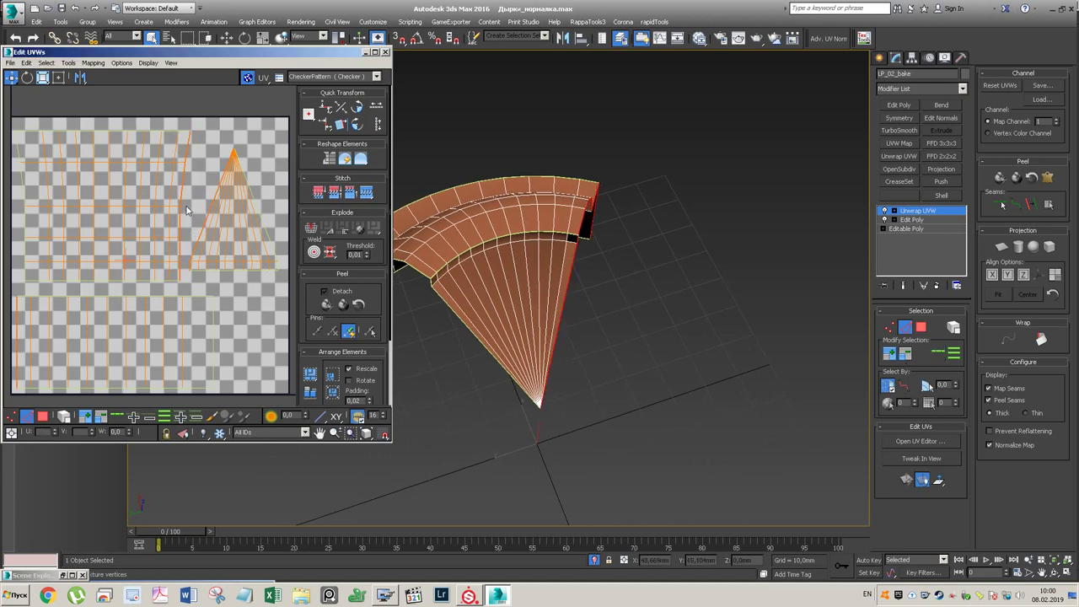
alt+drag(245, 145, 219, 248)
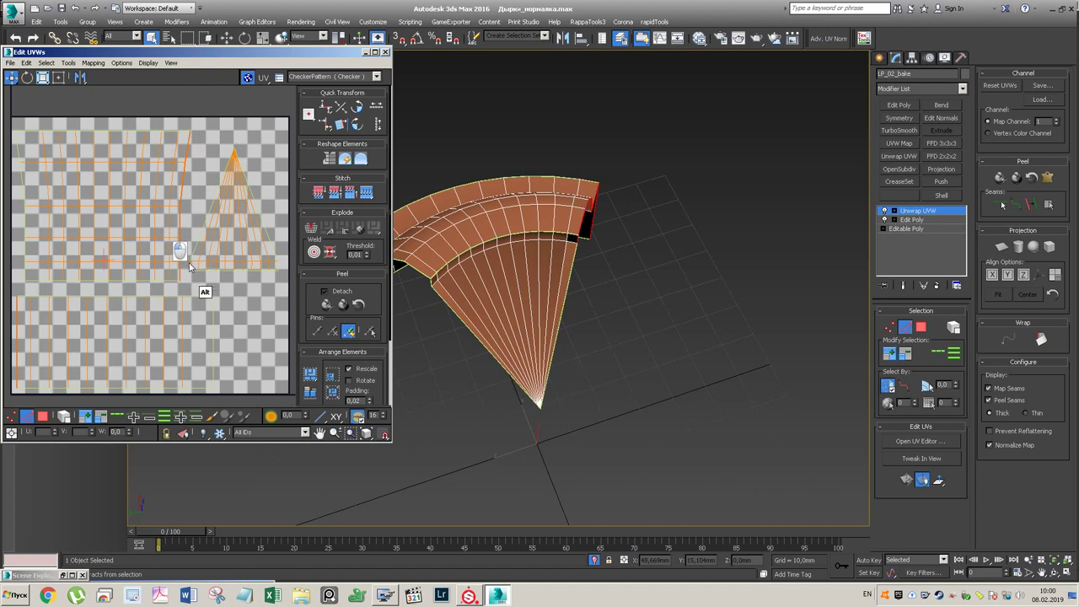
- Maximize the UV editor, undo the stray changes, and switch coordinate entry to relative offset mode
double_click(253, 52)
scroll(556, 236, up, 2)
scroll(556, 237, up, 1)
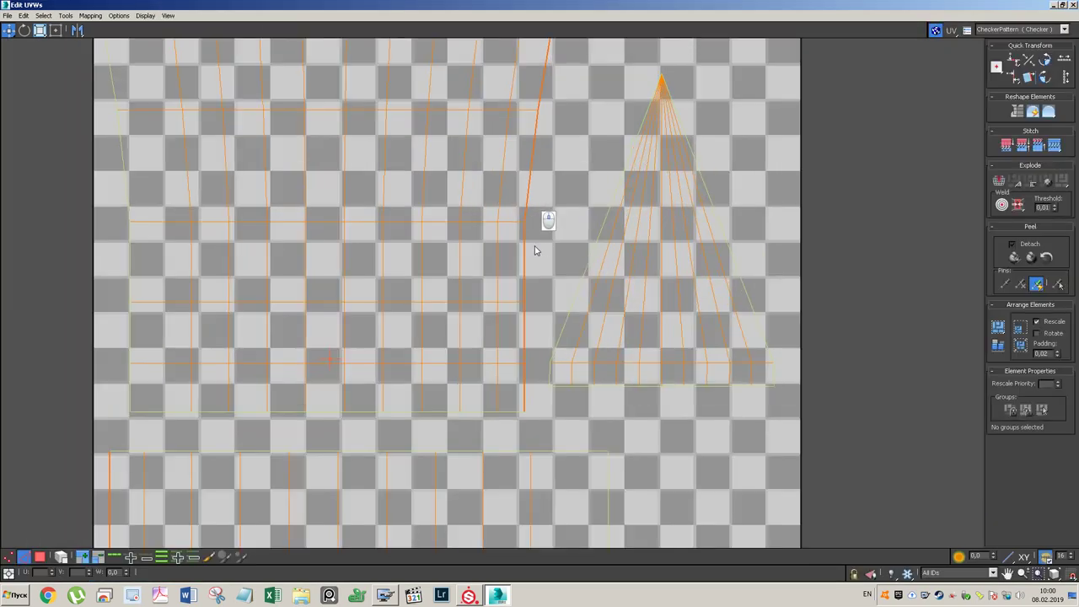
key(ctrl+z)
key(ctrl+z)
click(9, 571)
- Try to offset the large shell's selected end edges along U
drag(53, 573, 53, 573)
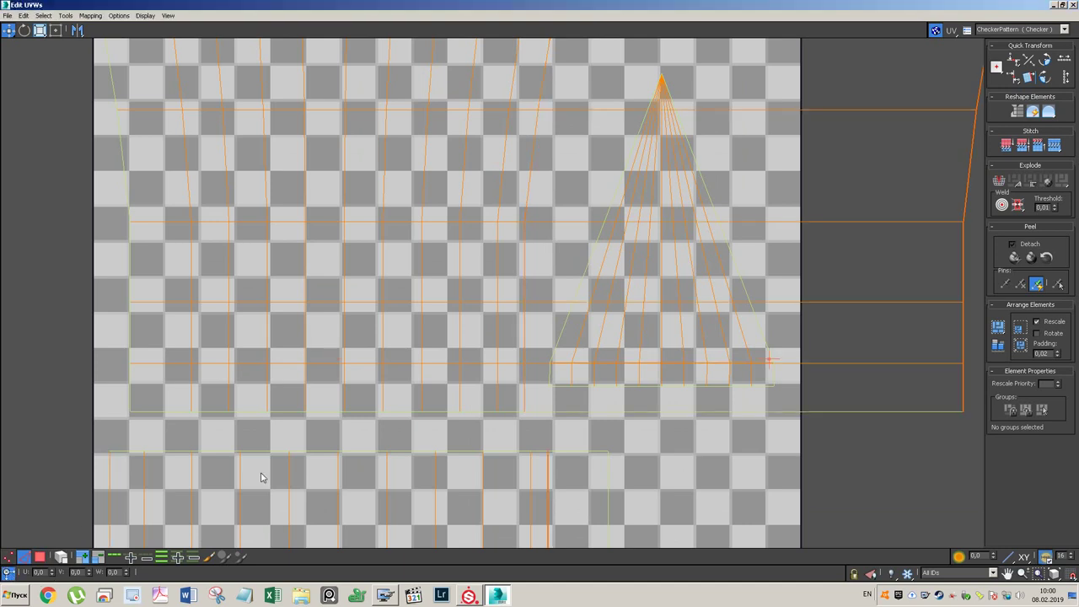
scroll(549, 303, down, 5)
drag(741, 283, 644, 263)
key(ctrl+z)
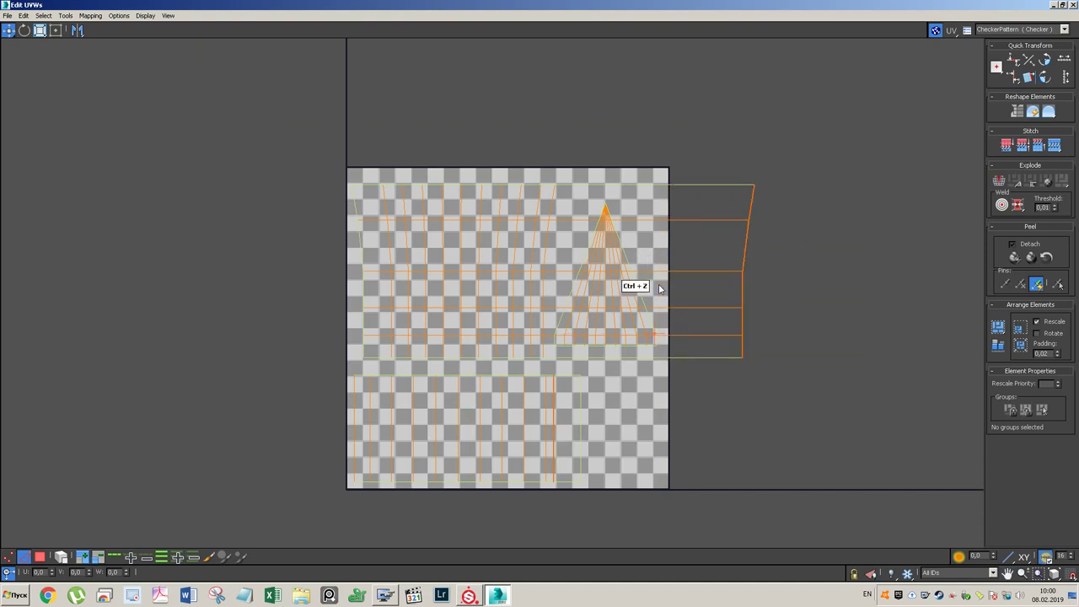
key(ctrl+z)
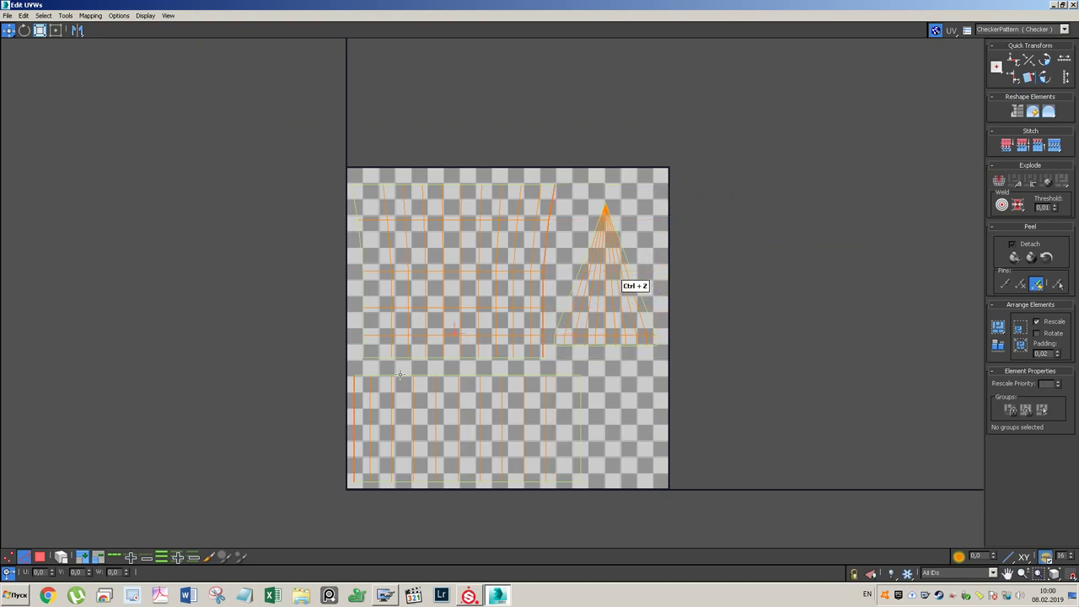
- Offset the selected end edges of the large shell by 0.1 in U, then pull them back to leave a narrow strip
scroll(572, 300, up, 3)
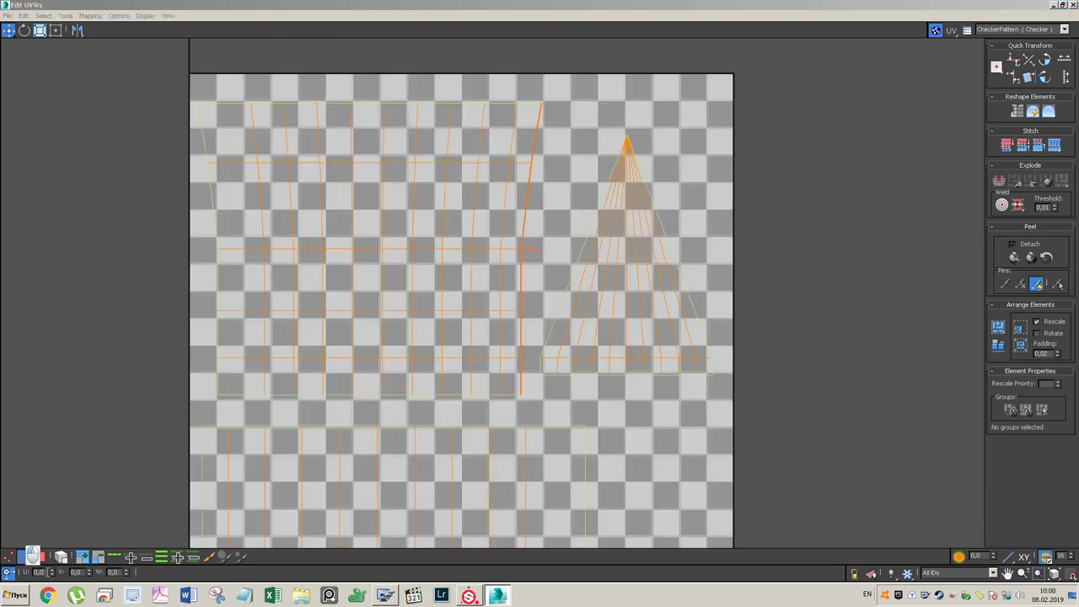
key(BackSpace)
text(1)
key(Return)
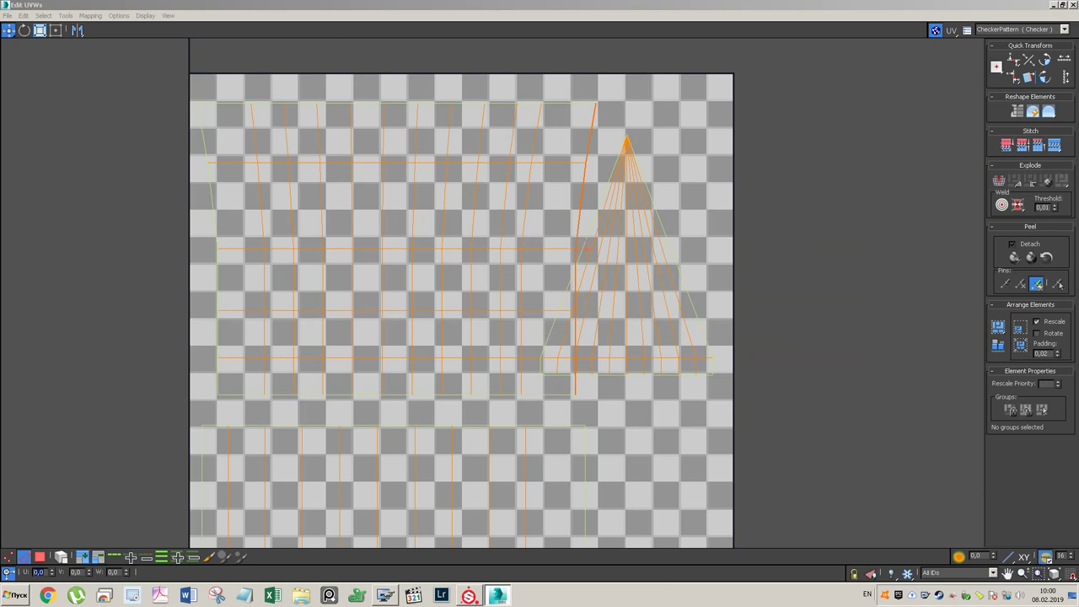
shift+drag(581, 205, 541, 204)
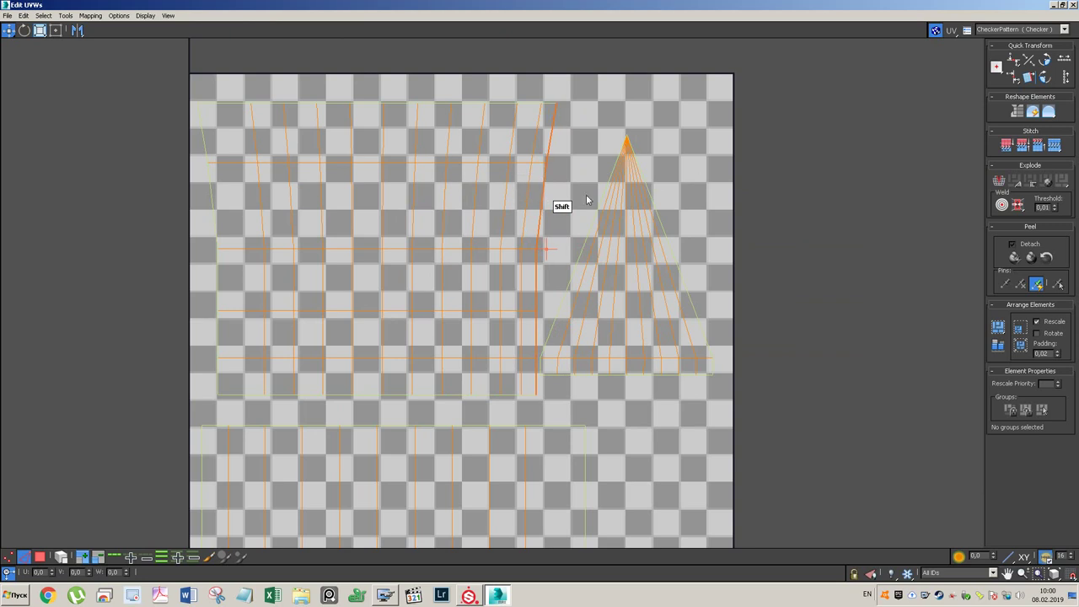
- Select the whole triangular UV shell and shift it slightly along U away from the large shell's extended strip
drag(718, 120, 561, 378)
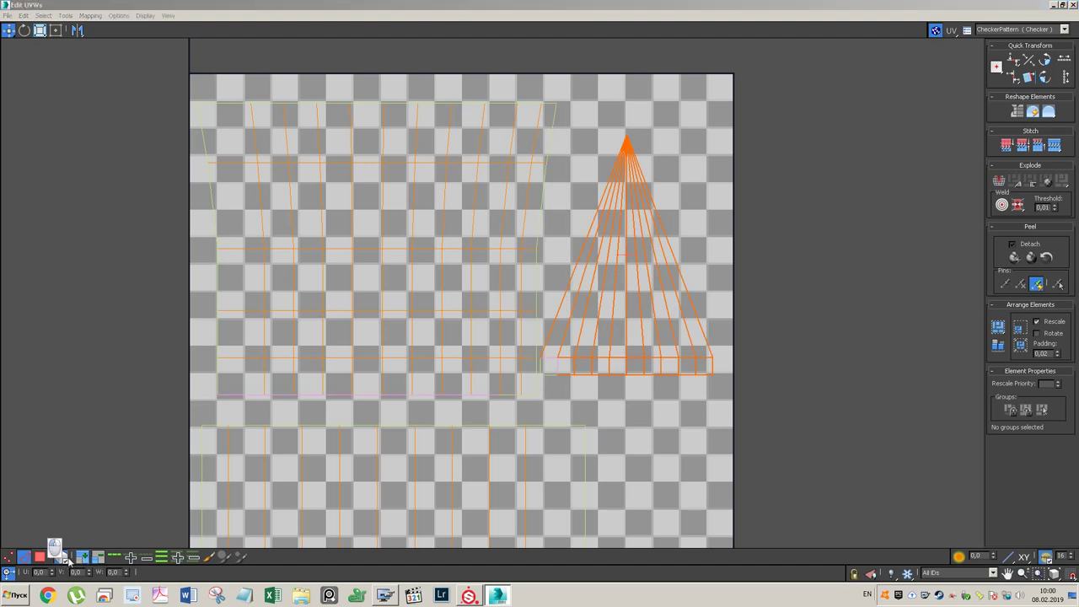
click(637, 359)
double_click(632, 358)
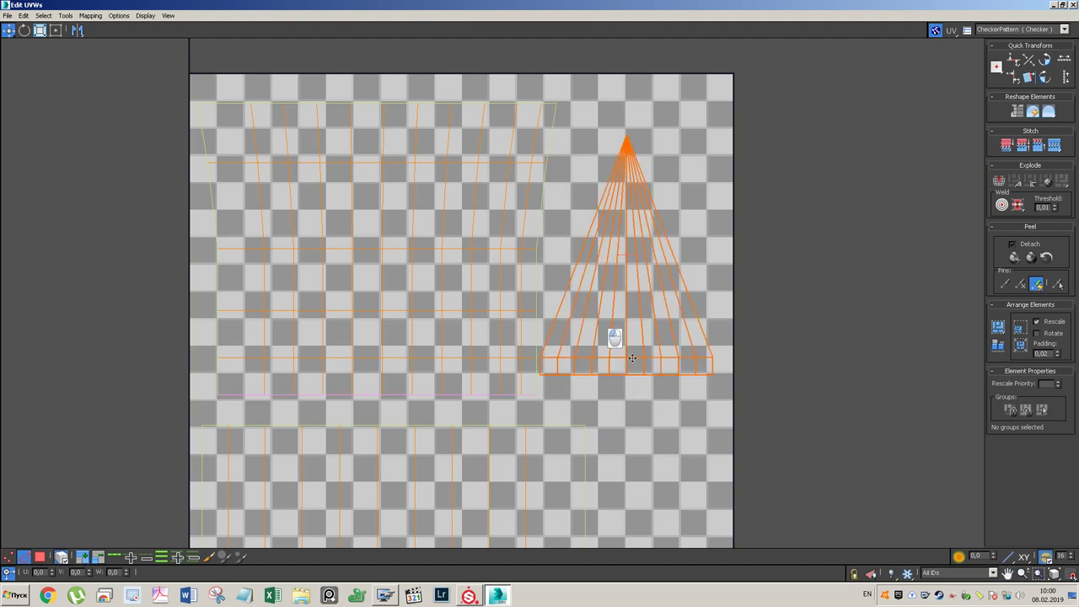
shift+drag(634, 360, 640, 360)
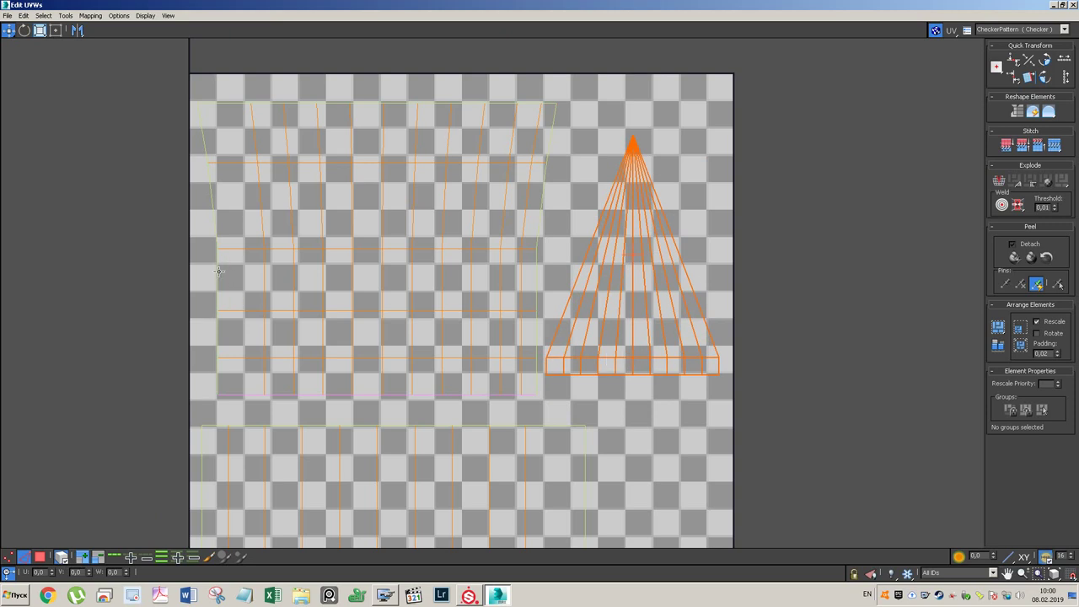
- Turn off whole-element selection and select the opposite open end's edge loop on the large UV shell only, excluding the triangular shell's edges
click(217, 270)
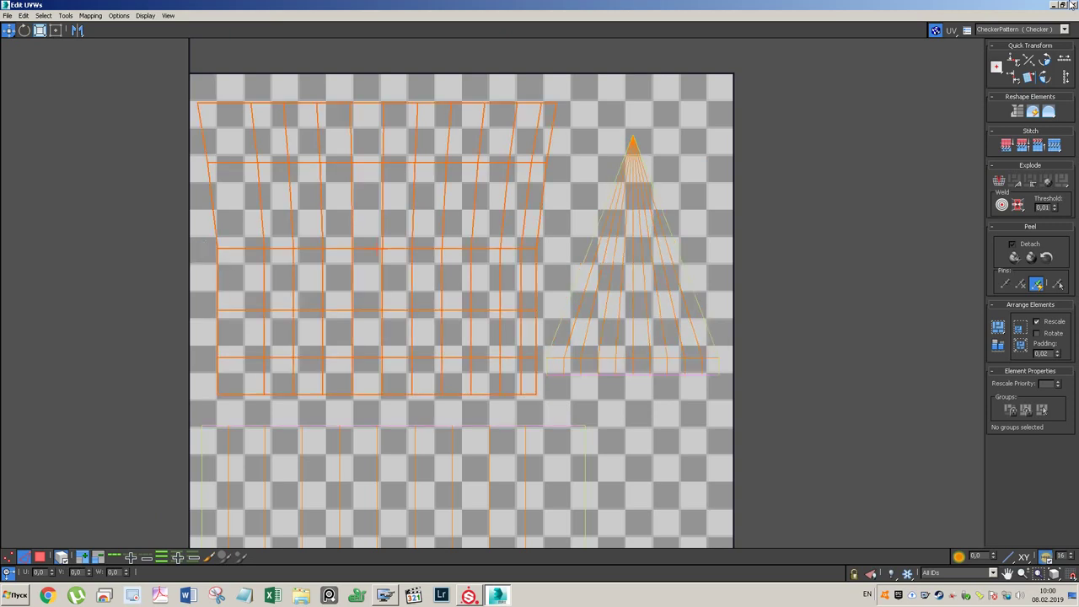
click(62, 559)
double_click(657, 4)
click(441, 303)
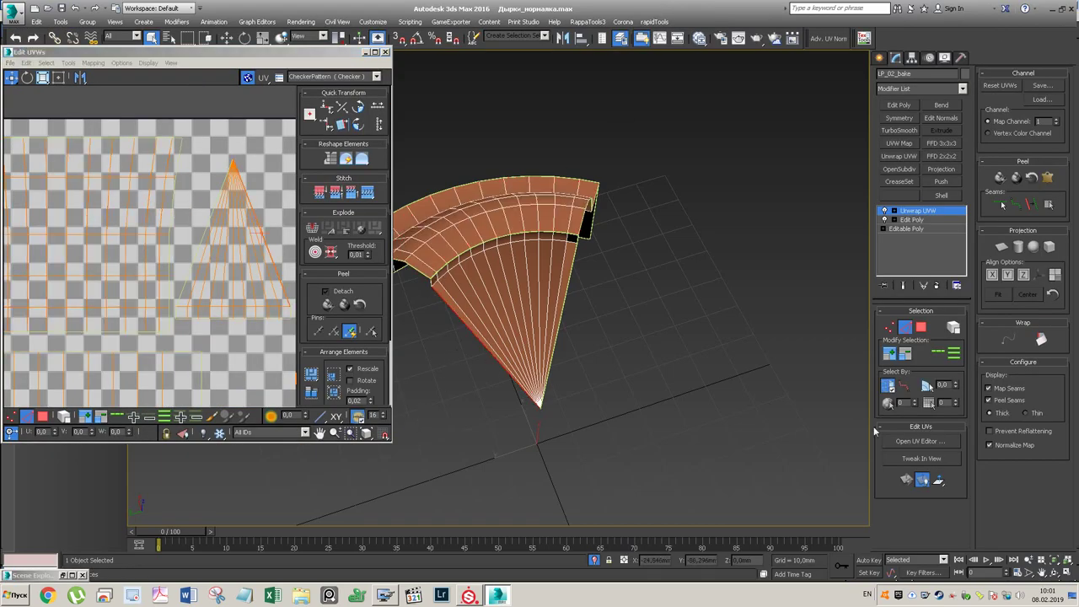
click(935, 355)
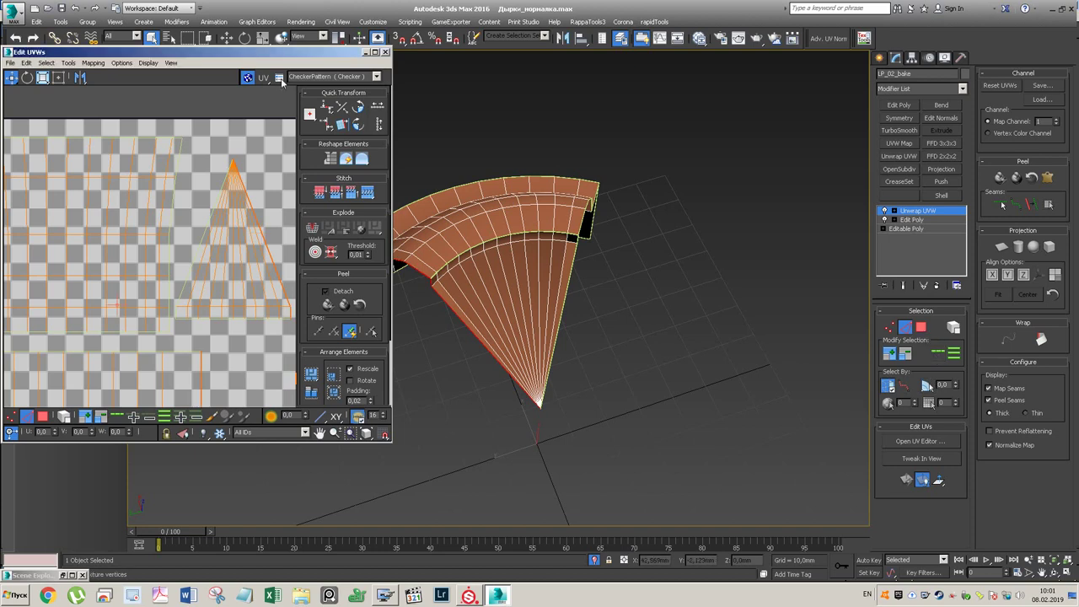
double_click(310, 52)
mouse_move(822, 120)
alt+mouse_down()
mouse_move(579, 434)
mouse_move(613, 441)
mouse_move(576, 576)
alt+mouse_up()
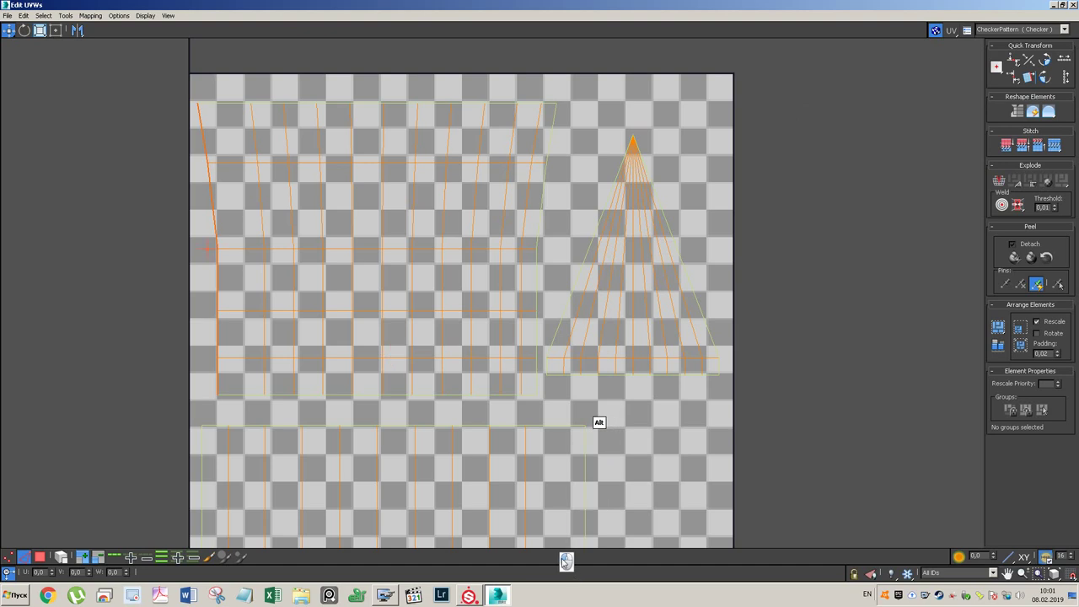
- Move the selected opposite end edges outward along U to form a narrow strip on the large shell
click(47, 576)
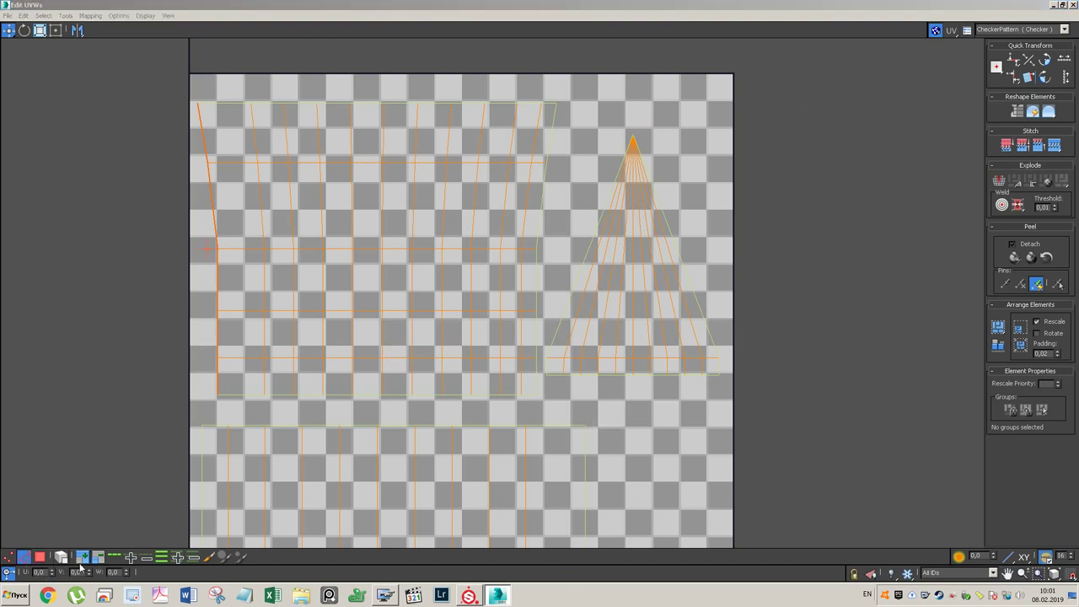
key(Delete)
text(1)
key(Return)
key(BackSpace)
key(BackSpace)
key(Right)
text(1)
key(Return)
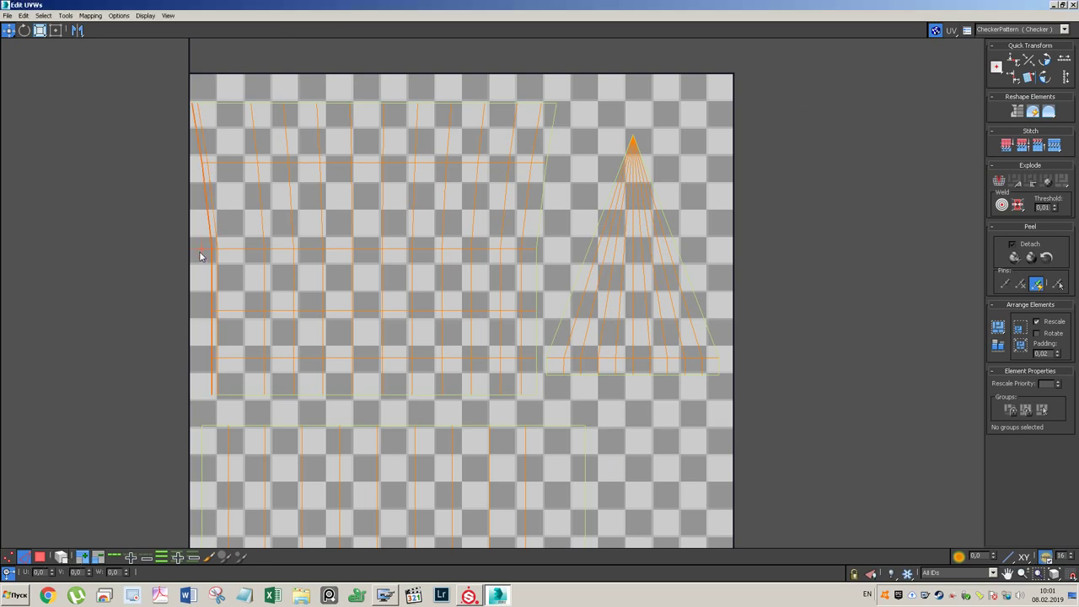
shift+drag(213, 270, 200, 270)
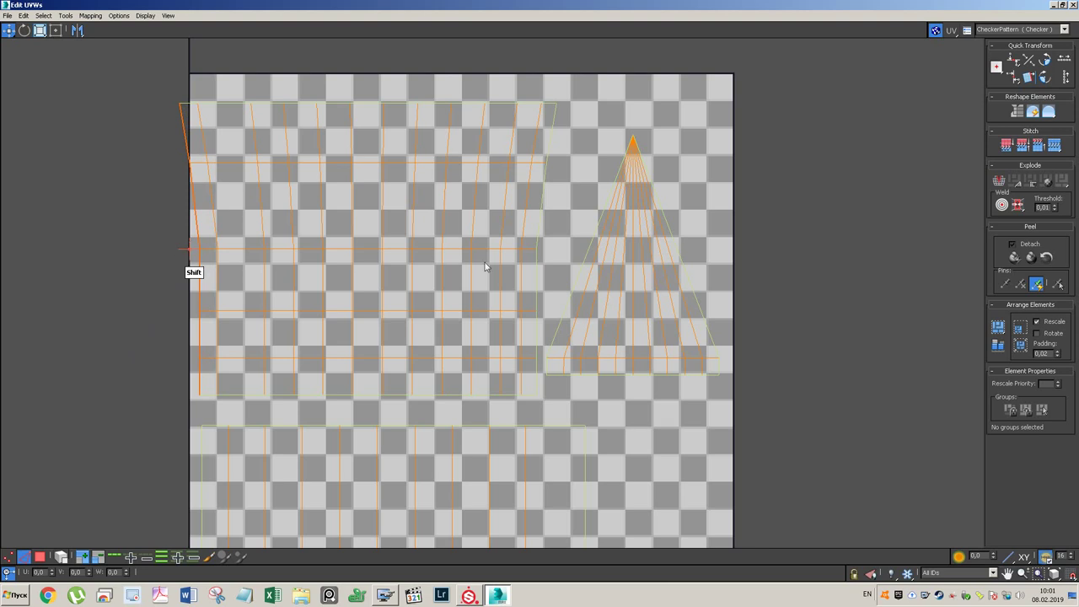
- Select the large and triangular UV shells together and shift them horizontally so the large shell's new strip lies inside the UV square
drag(790, 70, 175, 409)
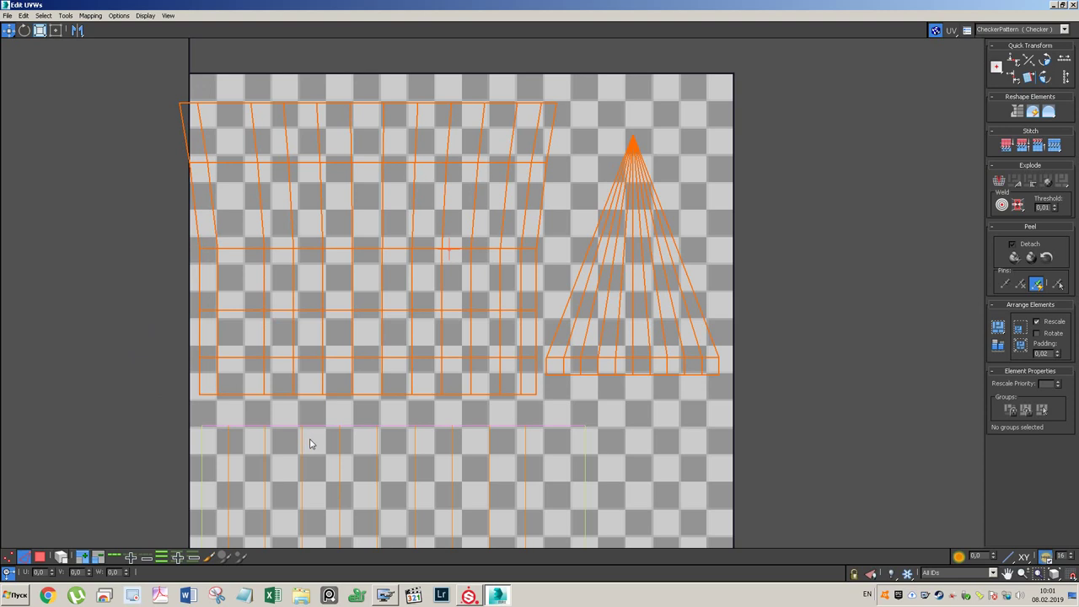
shift+drag(366, 395, 380, 398)
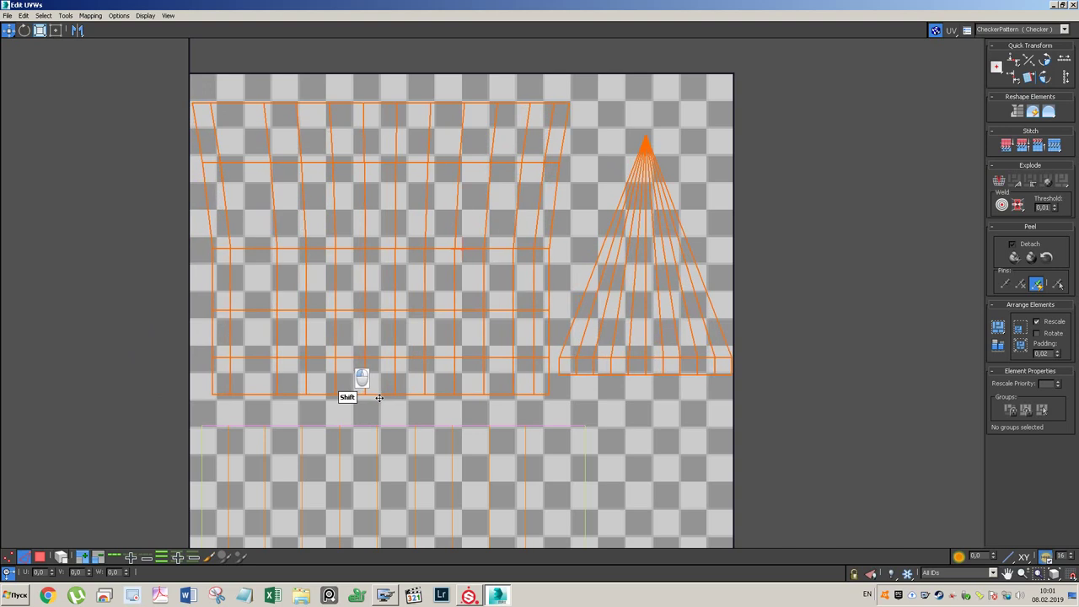
shift+drag(379, 398, 381, 399)
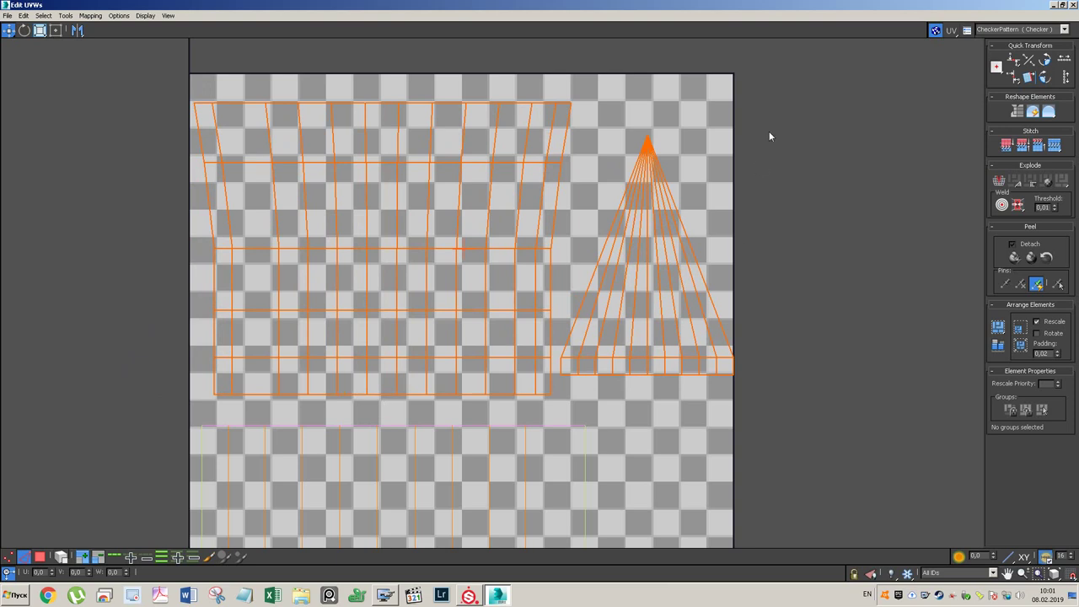
scroll(659, 385, down, 3)
scroll(659, 386, up, 3)
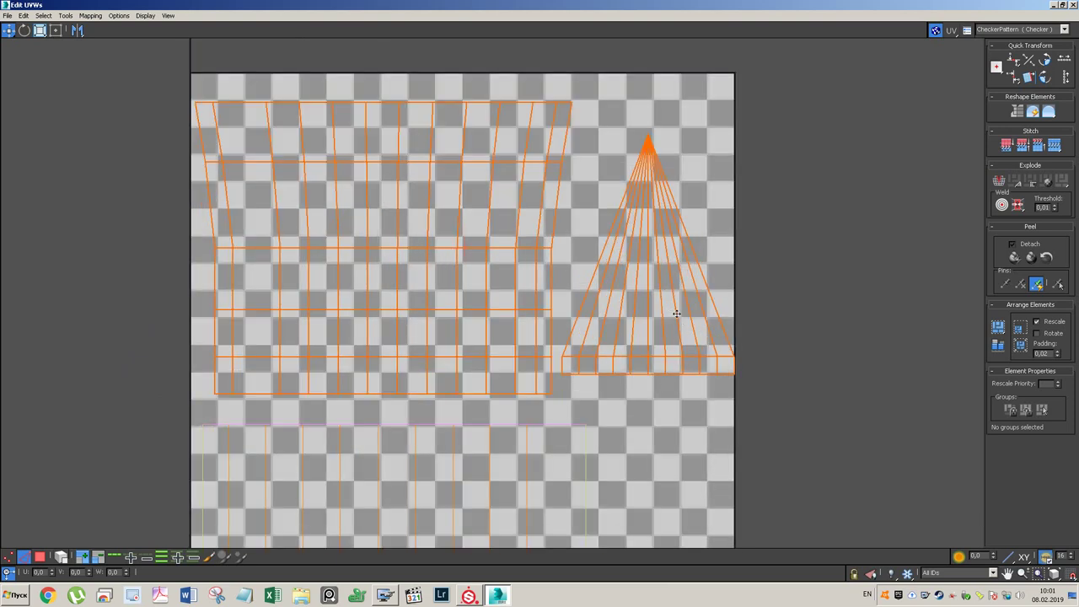
- With whole-element selection on, move the large UV shell slightly up and the triangular shell down to separate them
click(60, 555)
click(74, 332)
click(275, 310)
shift+drag(286, 312, 287, 296)
drag(763, 317, 595, 389)
shift+drag(630, 358, 628, 395)
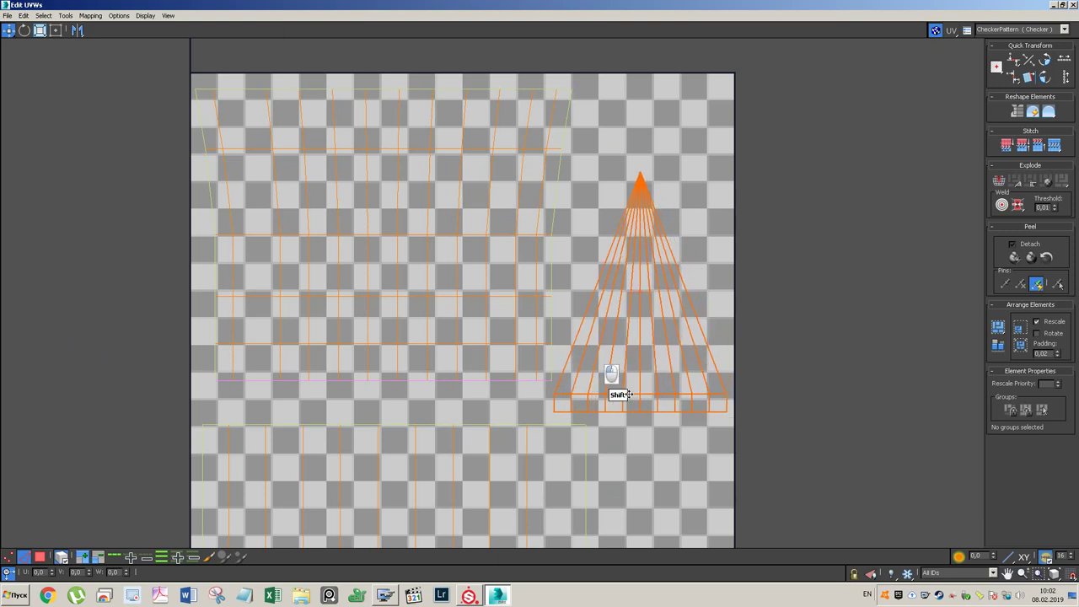
- Finish placing the triangular UV shell beside the large shell and close the UV editor
shift+drag(628, 395, 628, 394)
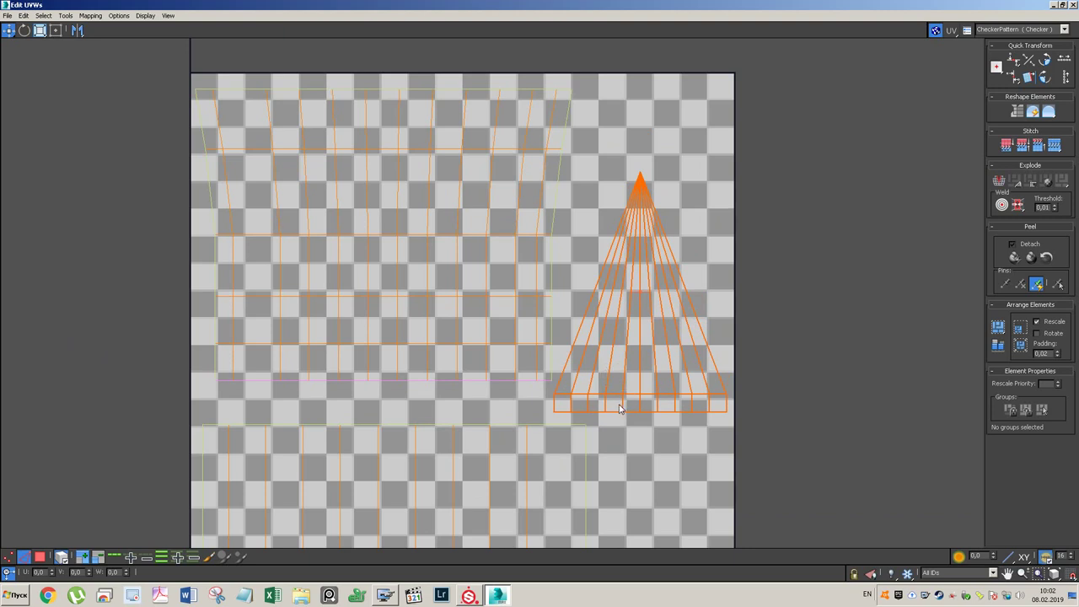
scroll(685, 376, down, 2)
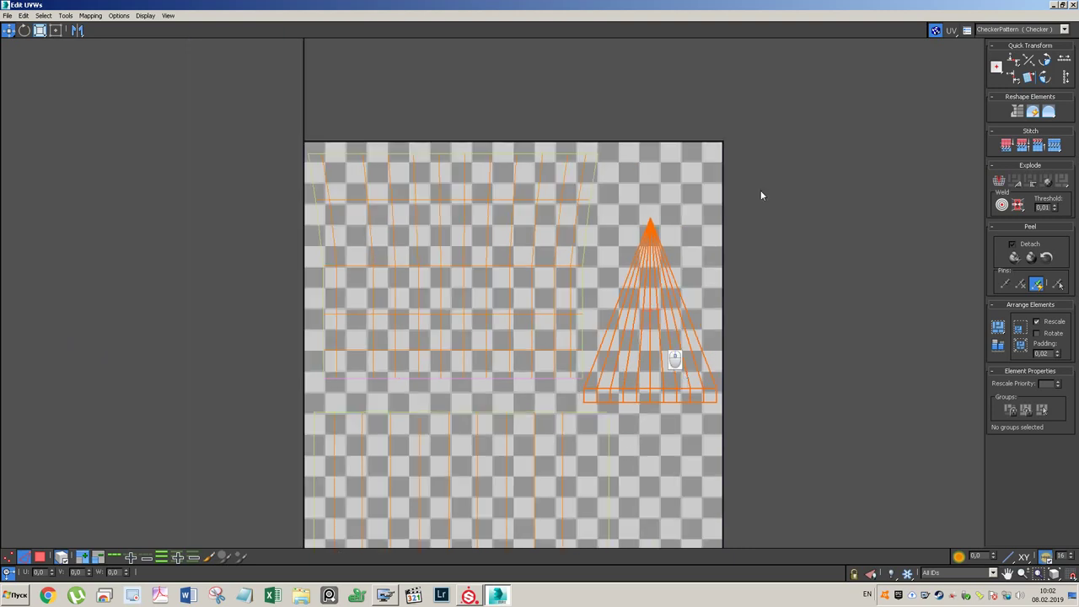
click(1074, 5)
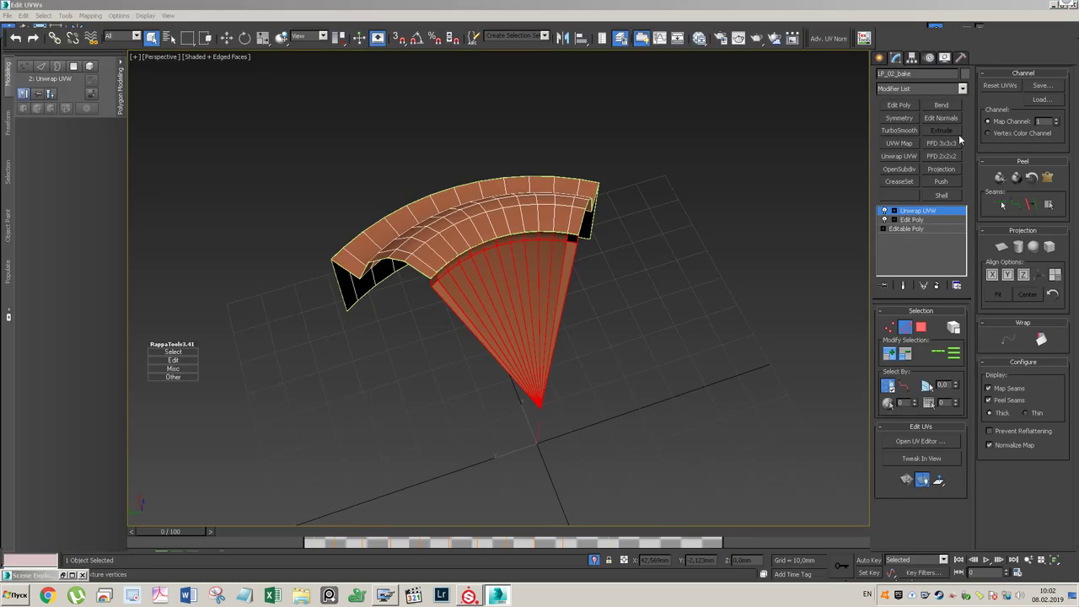
click(925, 212)
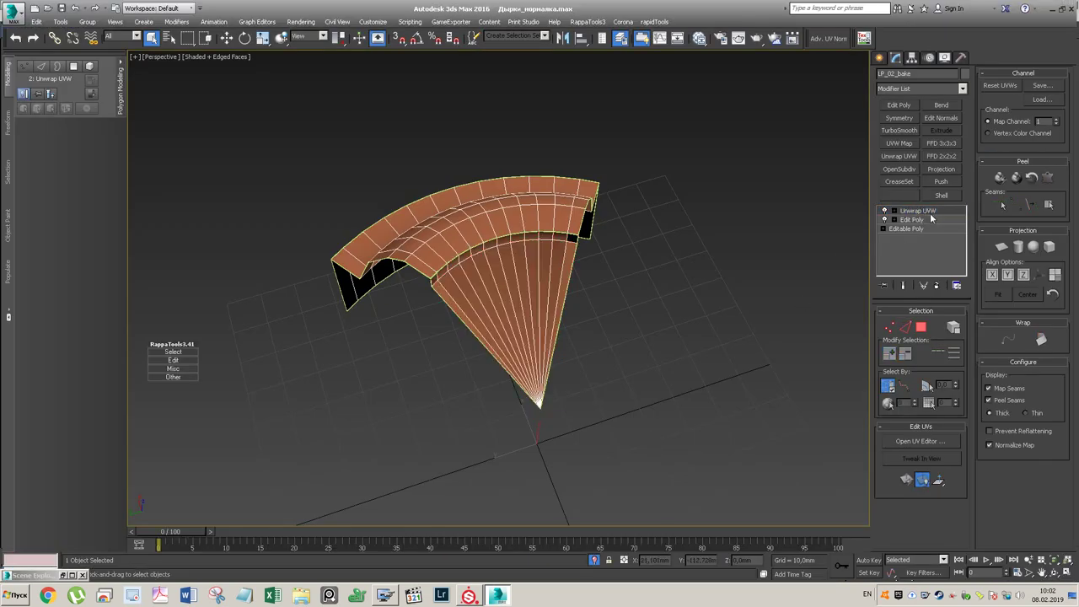
click(927, 217)
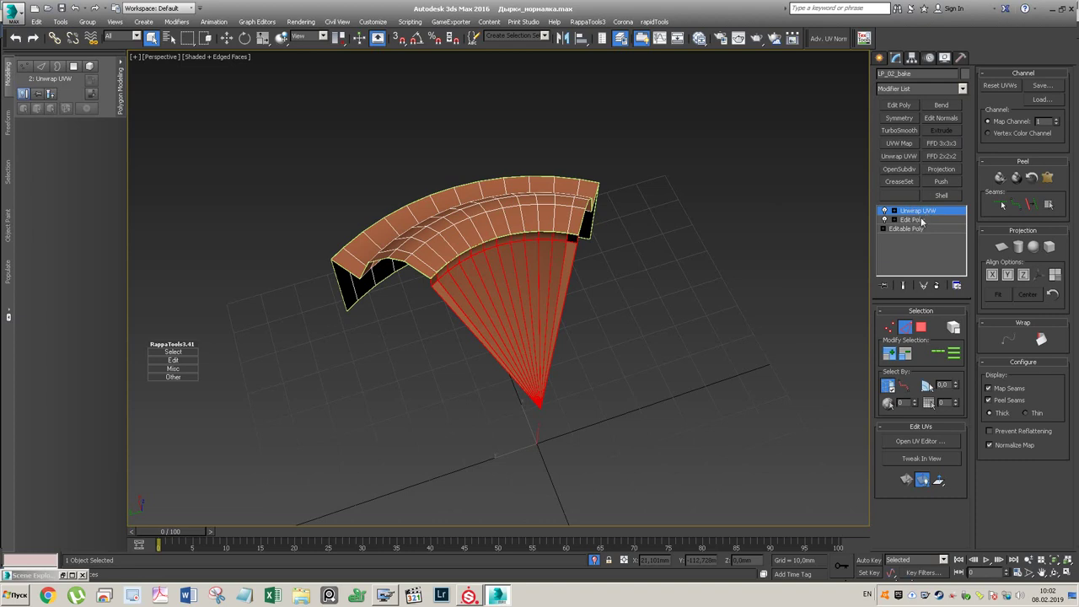
ctrl+click(920, 222)
right_click(927, 211)
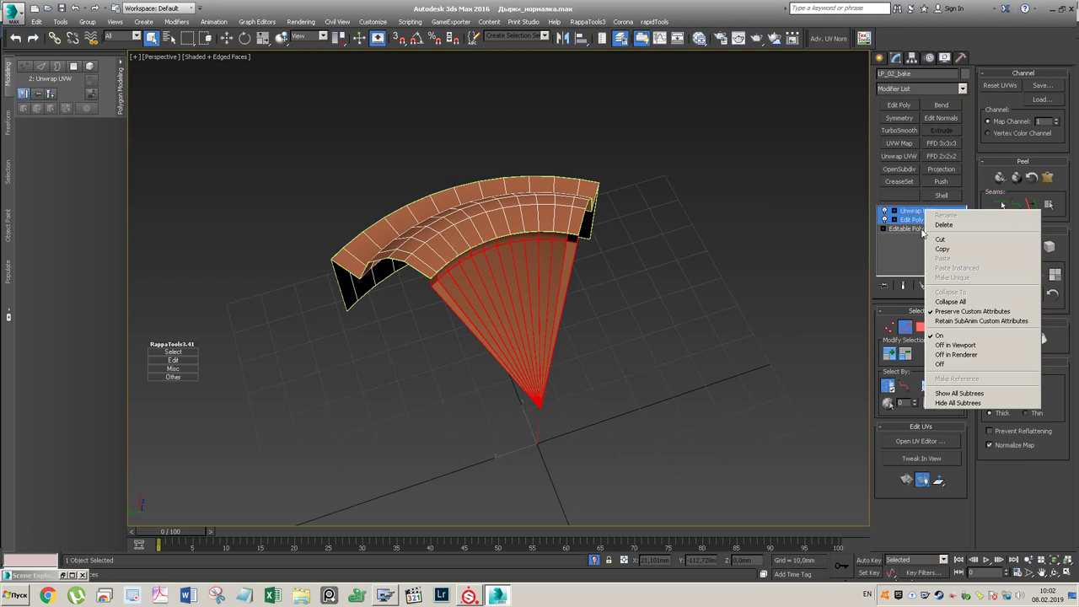
click(908, 221)
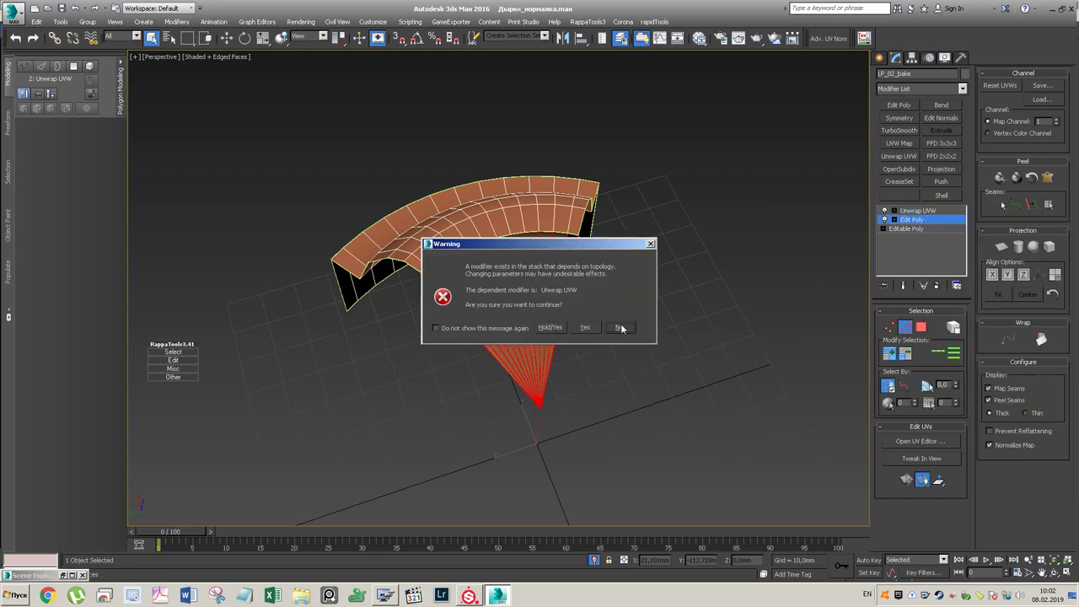
click(621, 328)
right_click(916, 211)
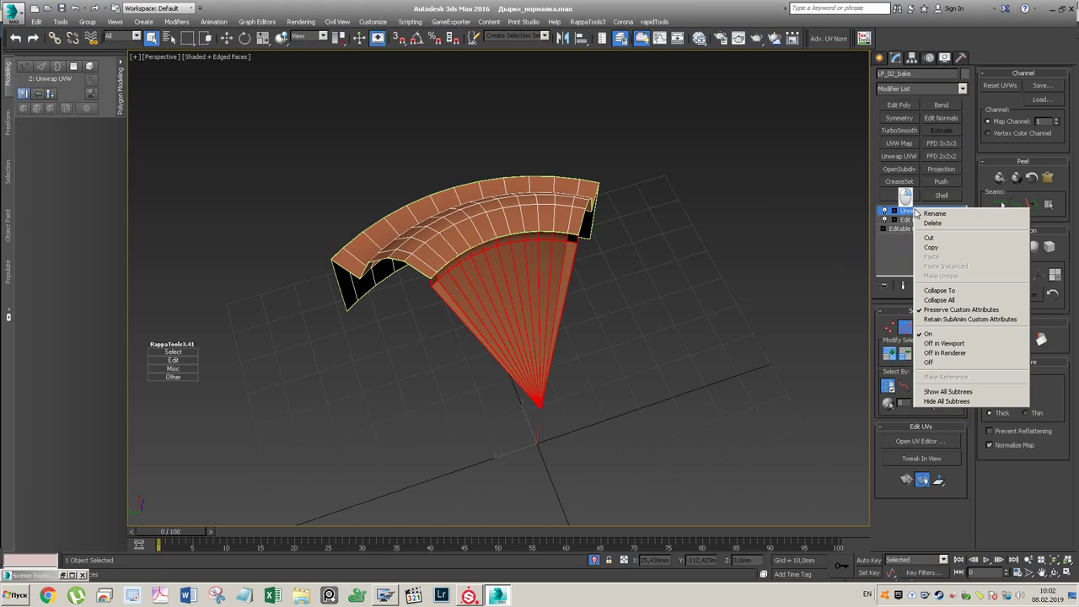
click(939, 290)
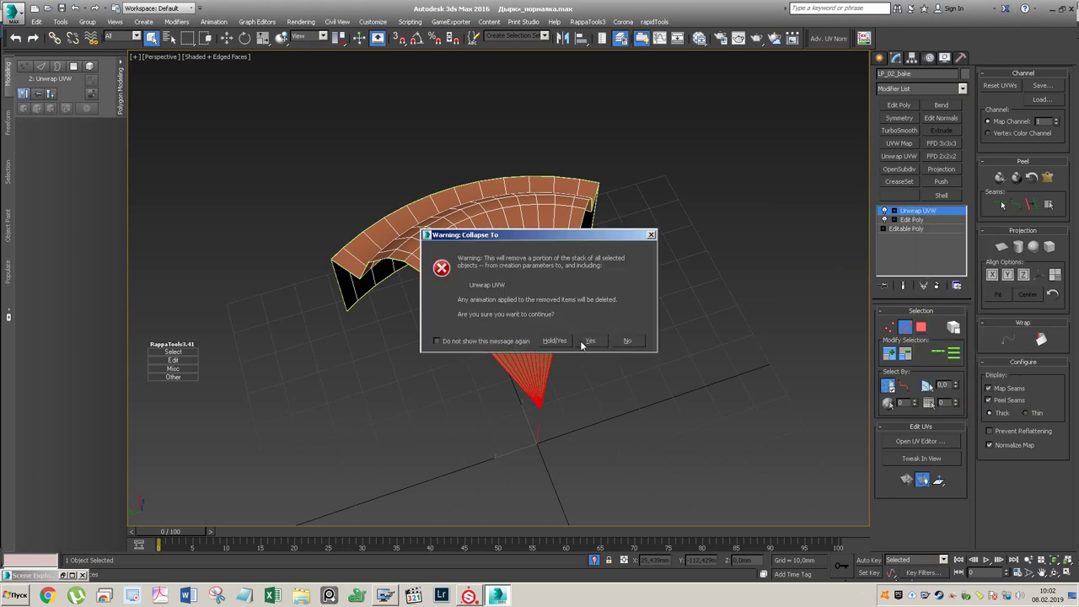
click(580, 341)
key(ctrl+z)
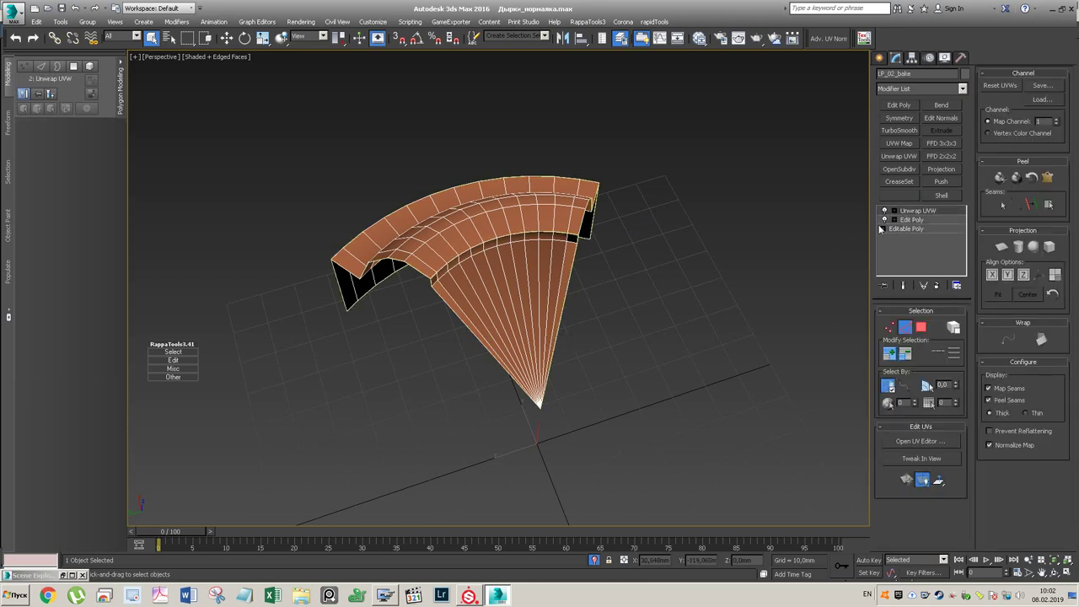
- Collapse the modifier stack through Unwrap UVW so LP_02_bake becomes a plain Editable Poly
right_click(903, 212)
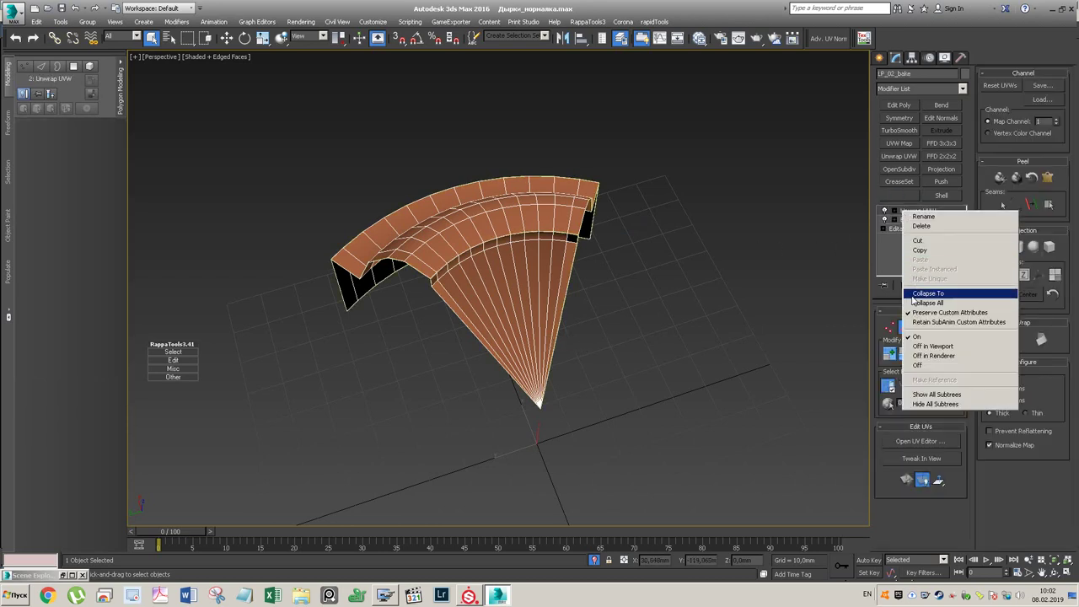
click(919, 293)
click(589, 341)
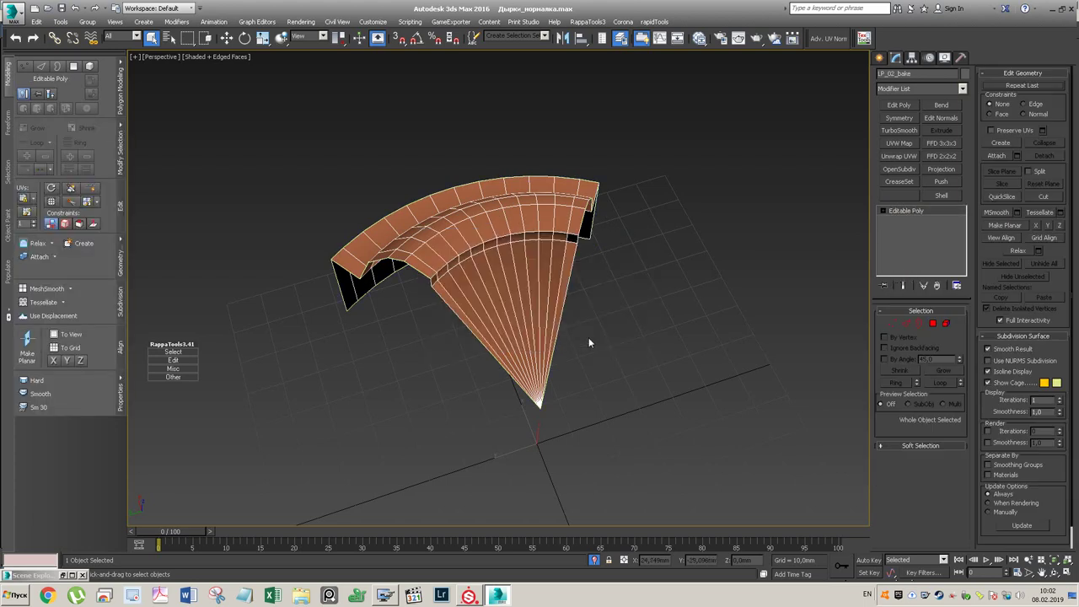
click(584, 342)
- Select all polygons of the flat triangular fan, including the new end segments, and assign them smoothing group 1
alt+middle_drag(590, 284, 543, 274)
click(527, 224)
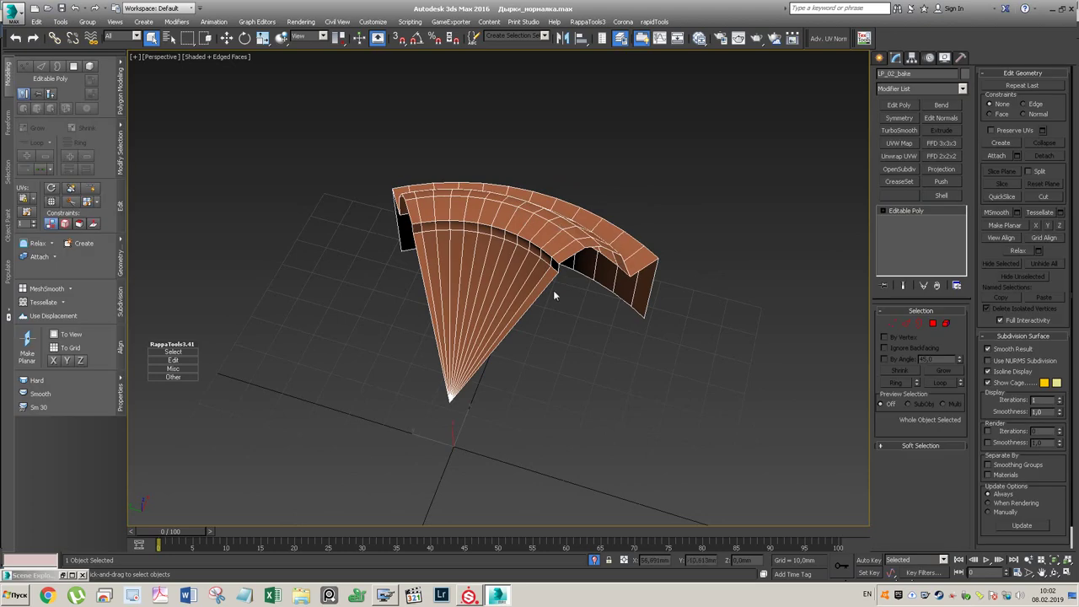
key(4)
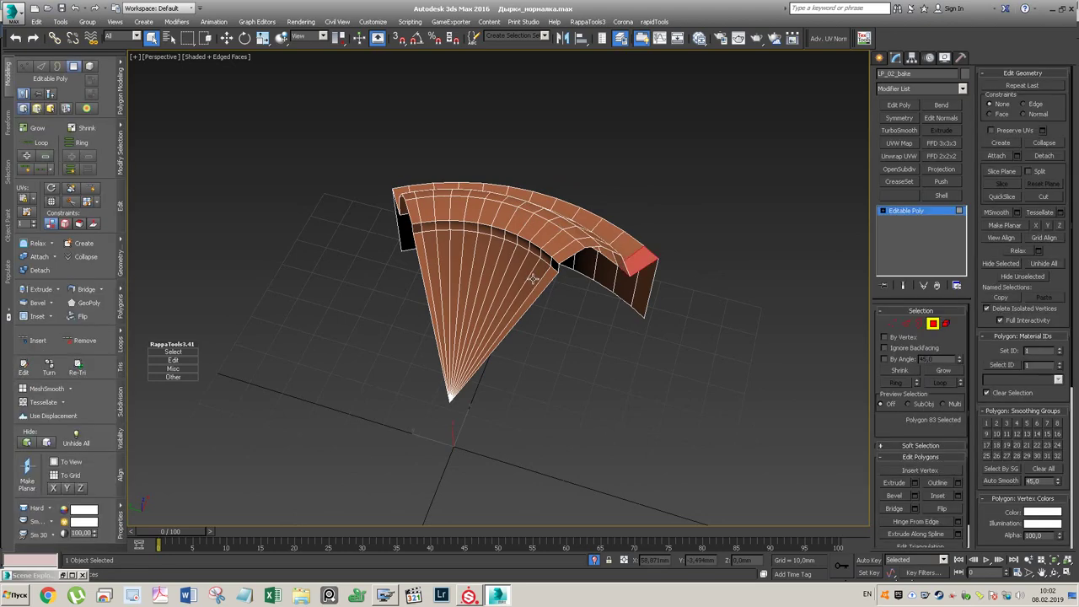
click(532, 279)
click(544, 286)
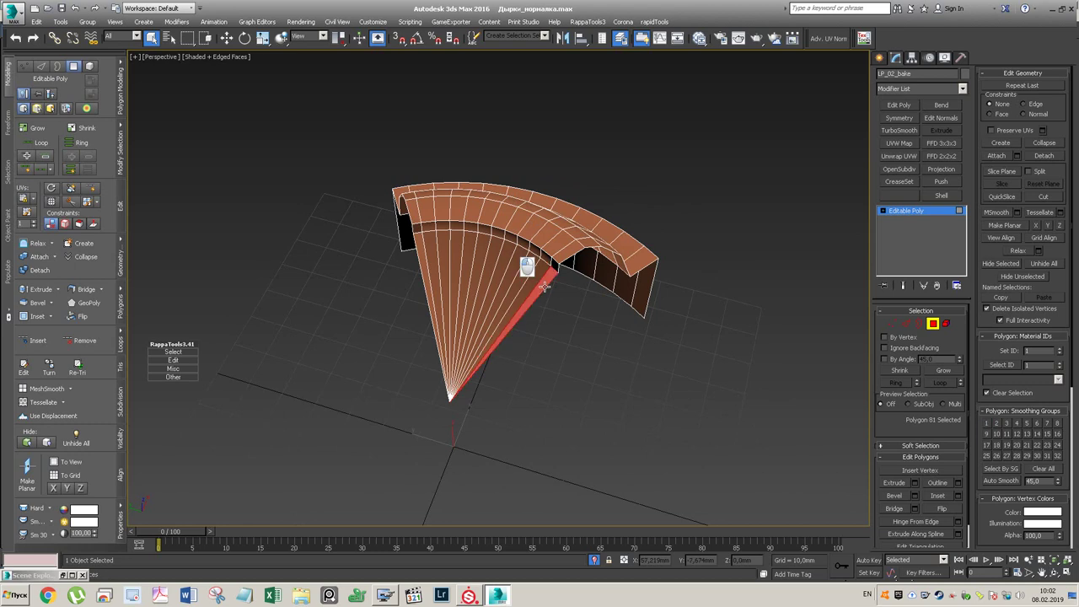
drag(556, 296, 427, 361)
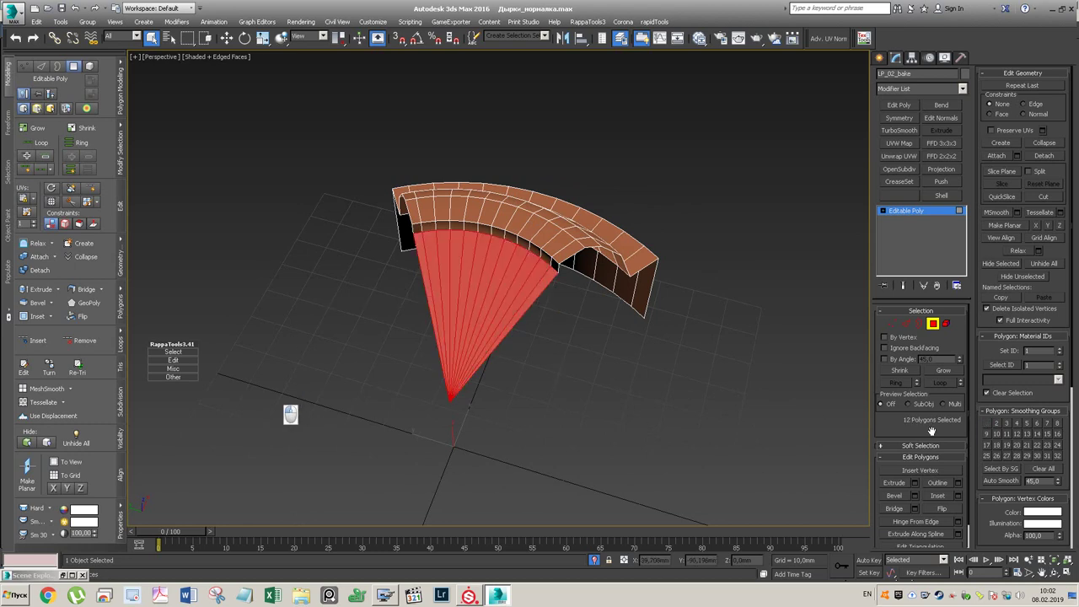
click(634, 336)
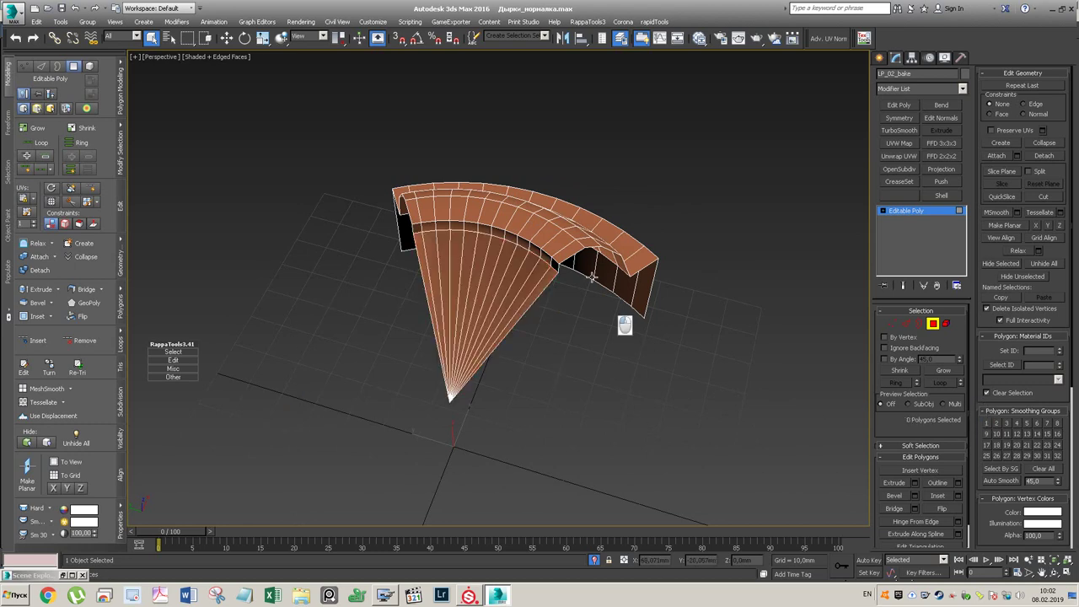
- Select the narrow vertical polygon strip between the fan and the curved rim and unify its smoothing group
click(550, 262)
shift+click(542, 249)
click(590, 331)
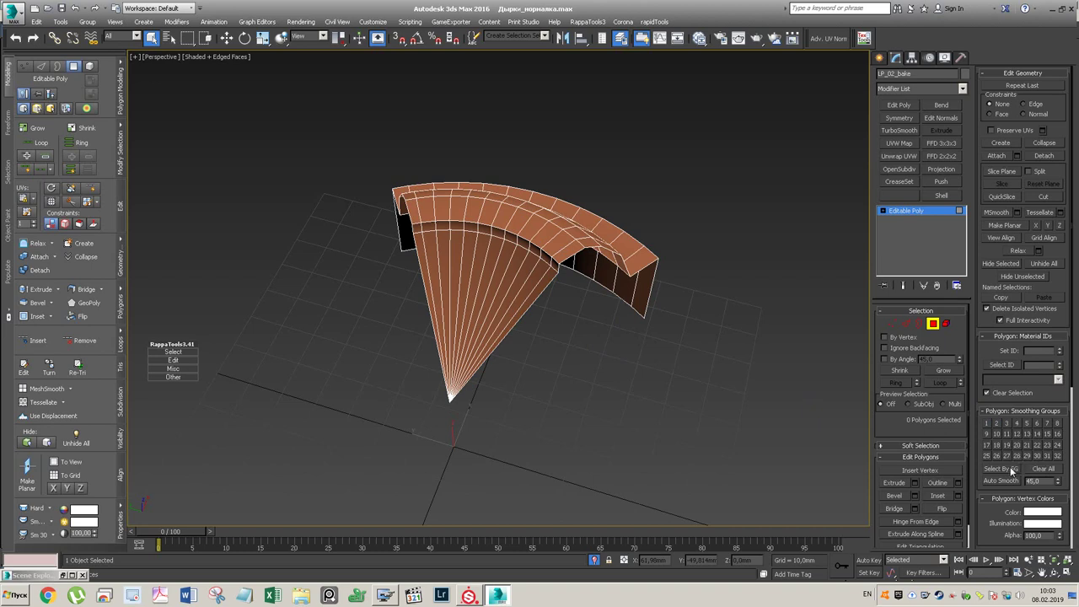
- Select the rim's curved polygon strips, including the three on its outer side, and assign them smoothing group 3
click(540, 227)
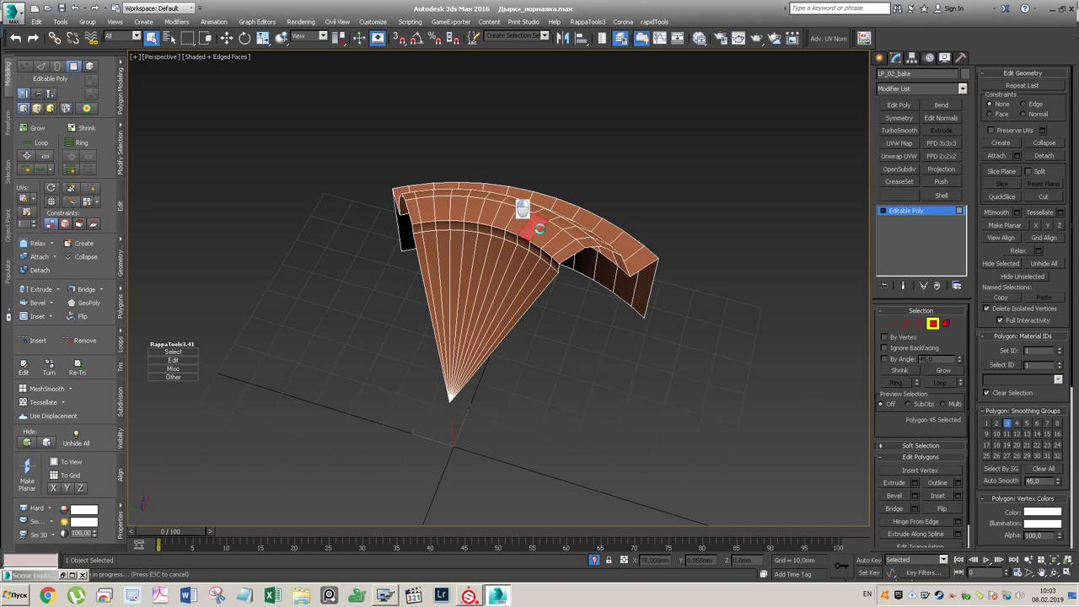
shift+click(553, 237)
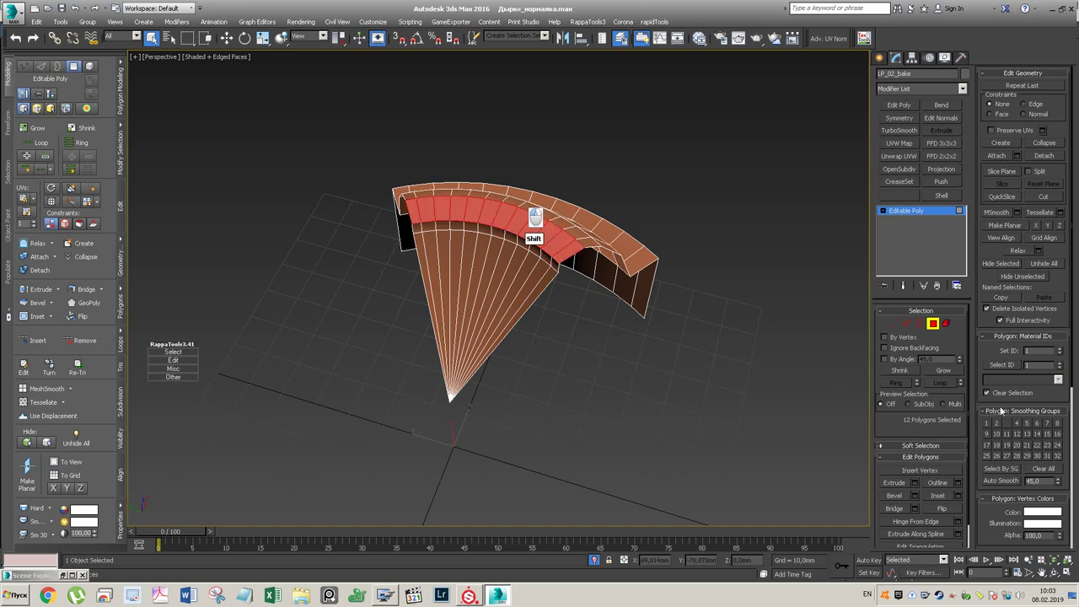
click(550, 209)
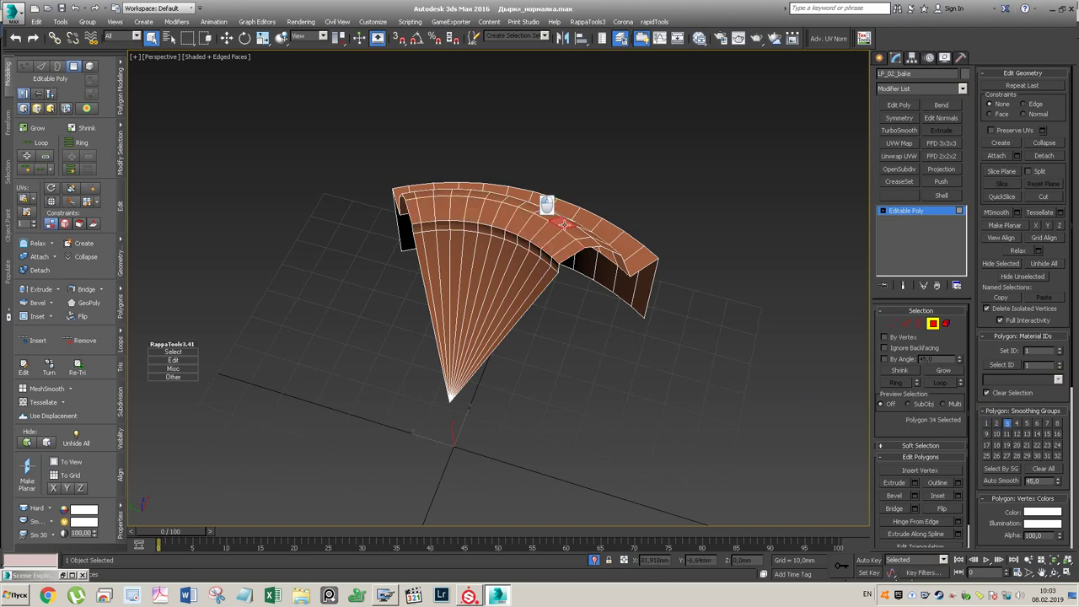
shift+click(567, 234)
alt+middle_drag(567, 234, 559, 310)
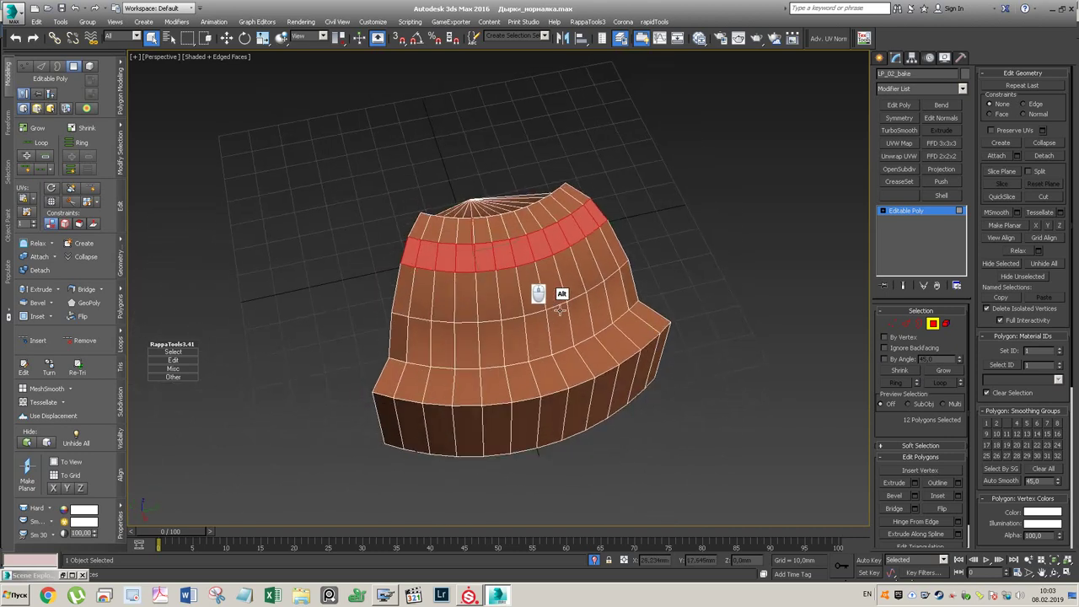
shift+click(620, 283)
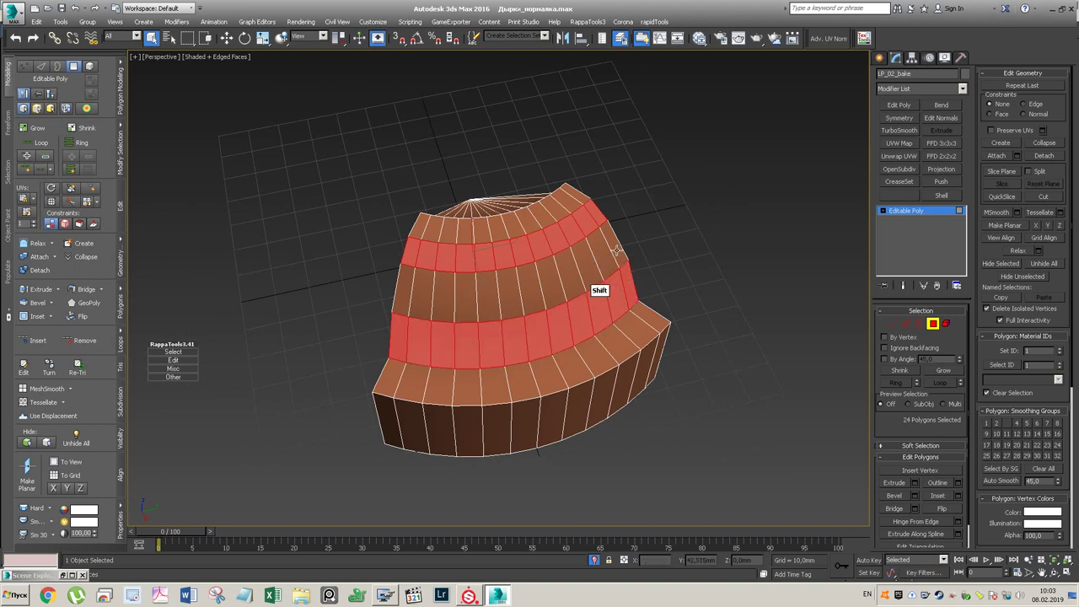
shift+click(607, 261)
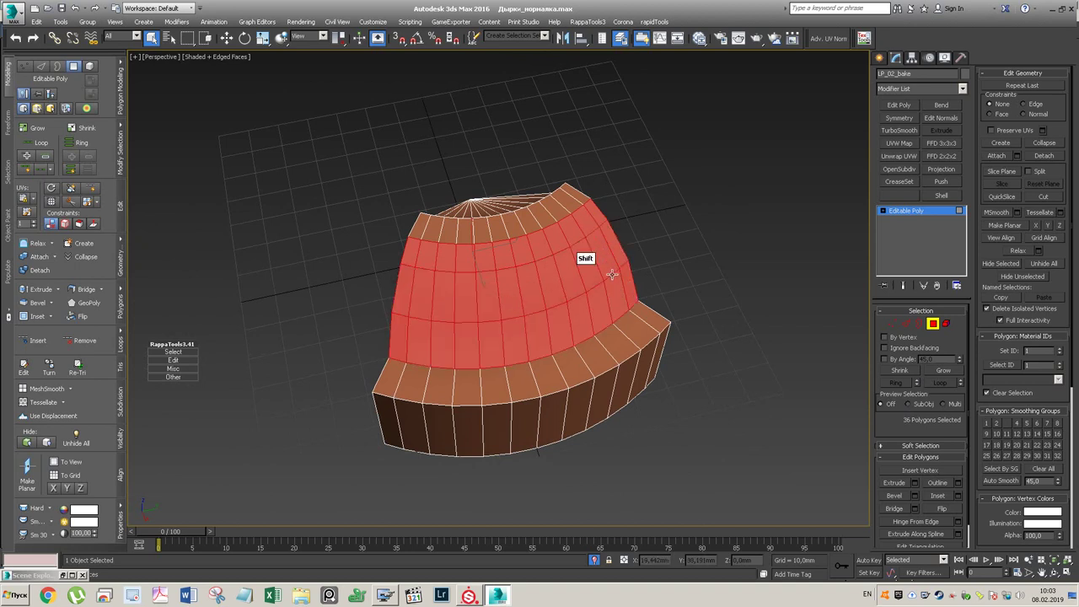
click(1007, 423)
- Spot-check the smoothing group of polygons on the curved surface and assign smoothing group 3 to the outward flange strip
click(574, 196)
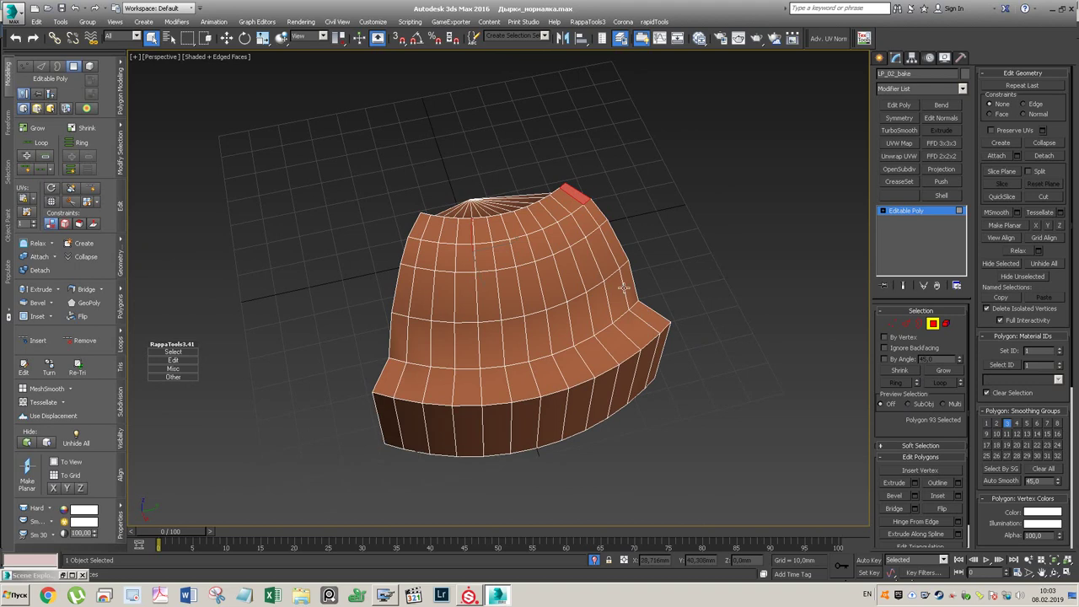
click(596, 212)
click(602, 239)
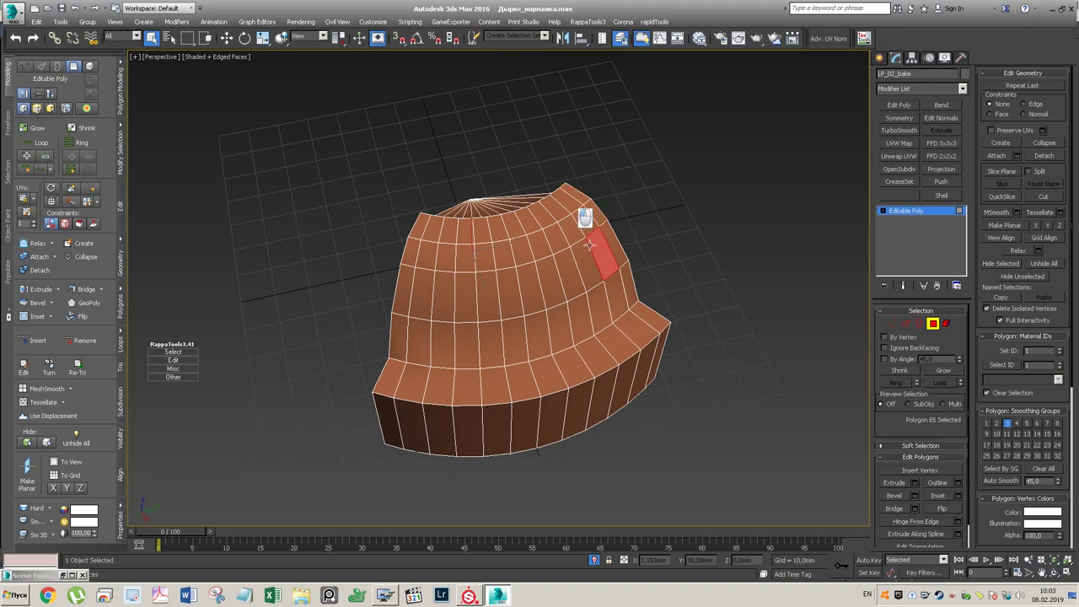
click(588, 245)
click(644, 318)
click(634, 327)
shift+click(624, 336)
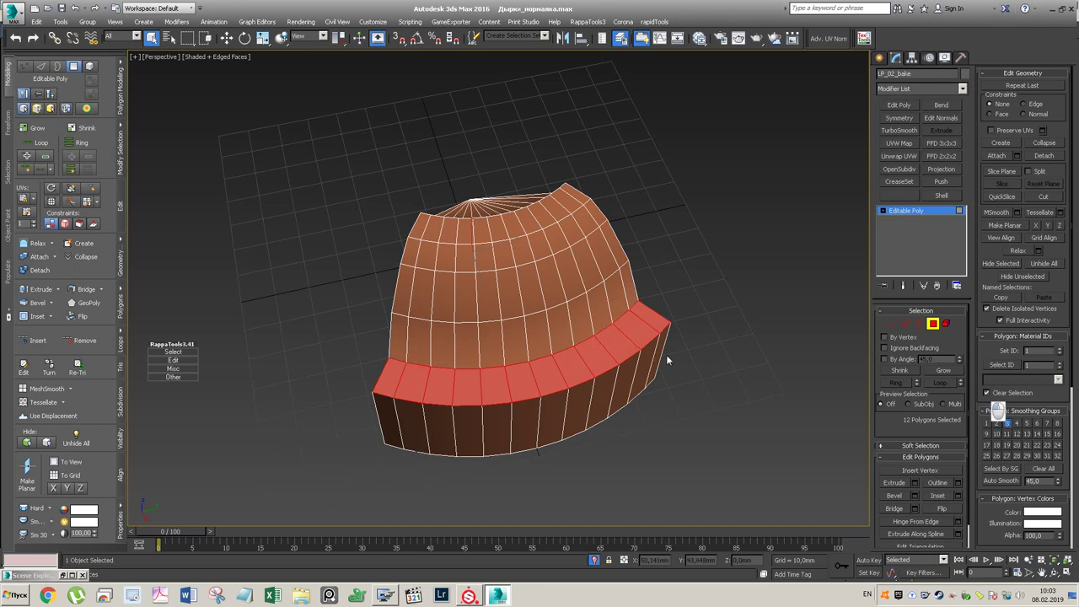
- Select the outer vertical wall strip, assign it smoothing group 1, and leave polygon editing
click(630, 368)
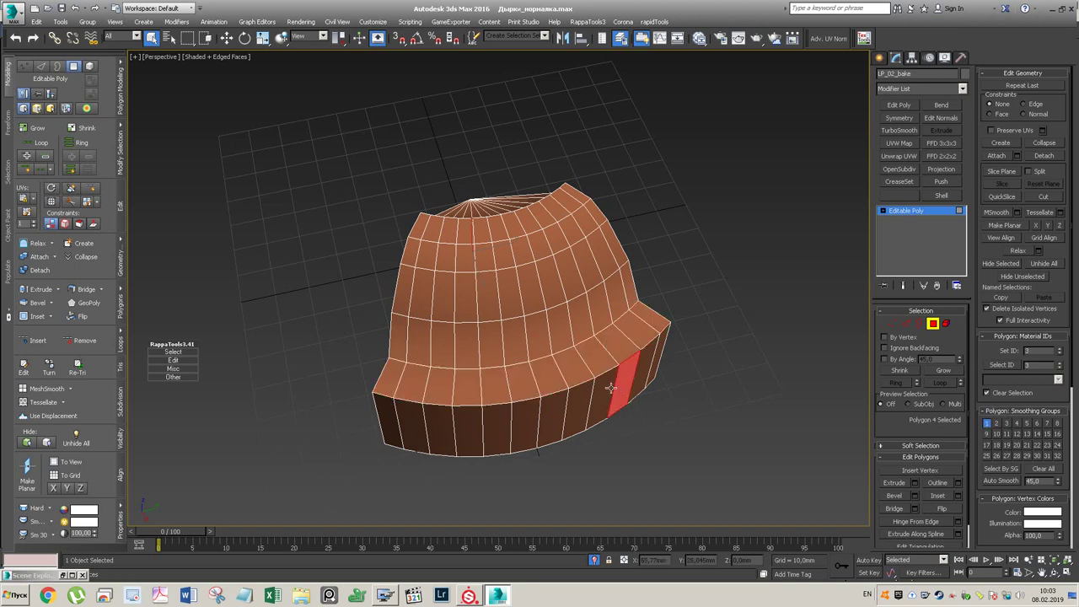
shift+click(650, 385)
click(745, 392)
alt+middle_drag(745, 392, 668, 276)
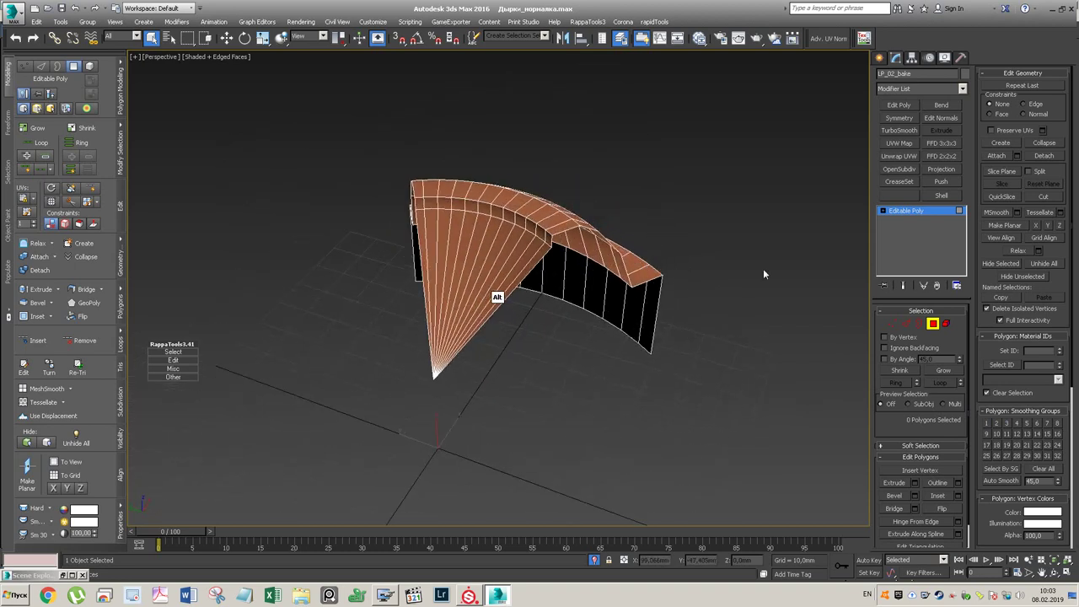
click(933, 324)
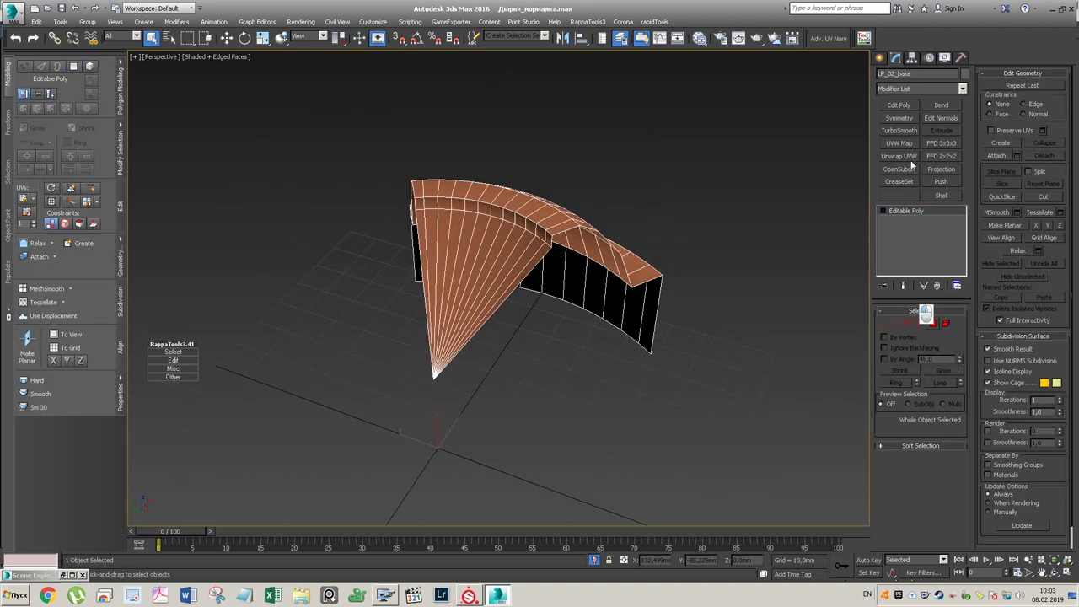
- End the isolation of LP_02_bake, then select and isolate the LP_01_bake wedge
click(743, 332)
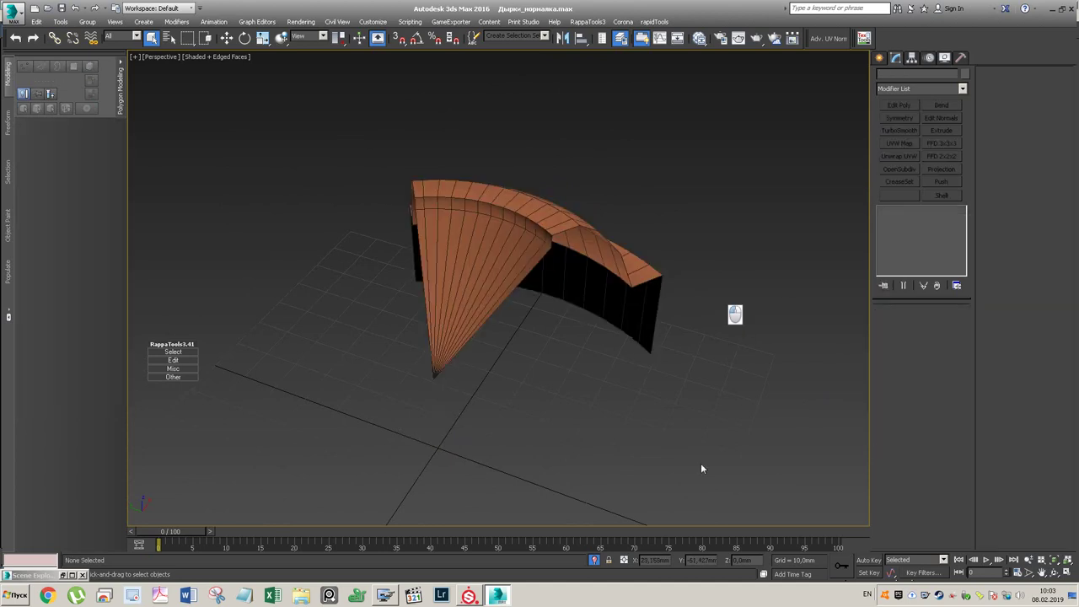
click(595, 561)
click(676, 234)
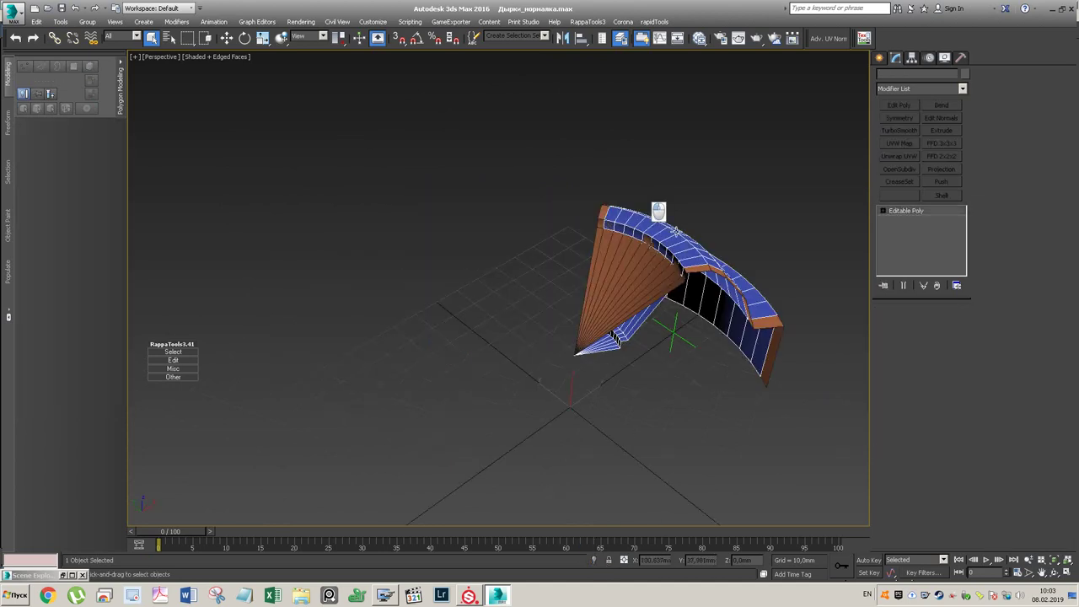
key(alt+q)
alt+middle_drag(553, 284, 546, 312)
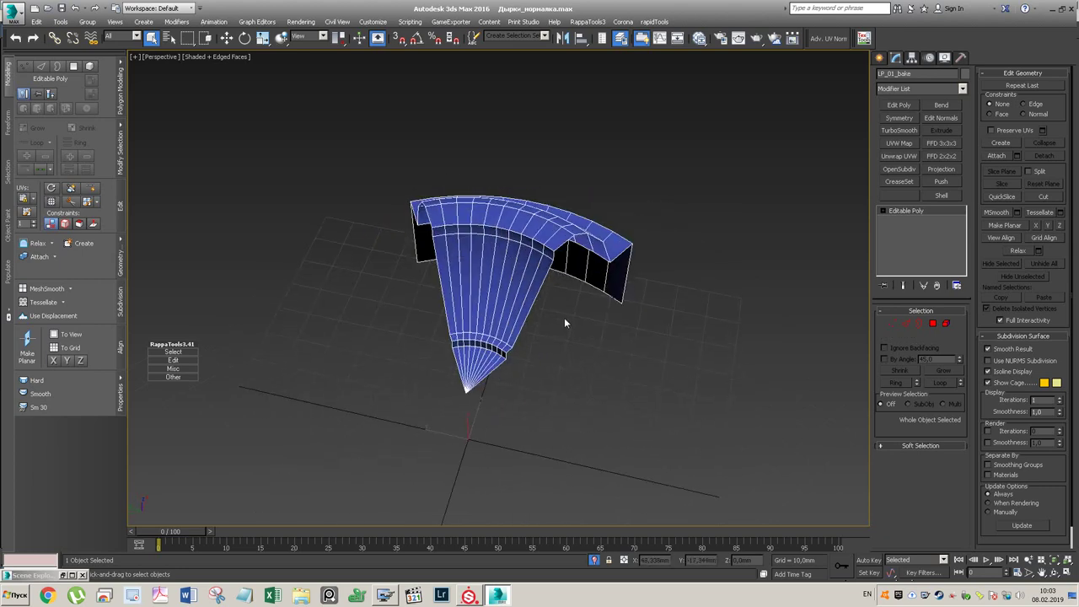
- Select the edge loop along one open end of LP_01_bake and extrude a new segment by rotating it about -5.3 degrees around Z
key(2)
double_click(531, 308)
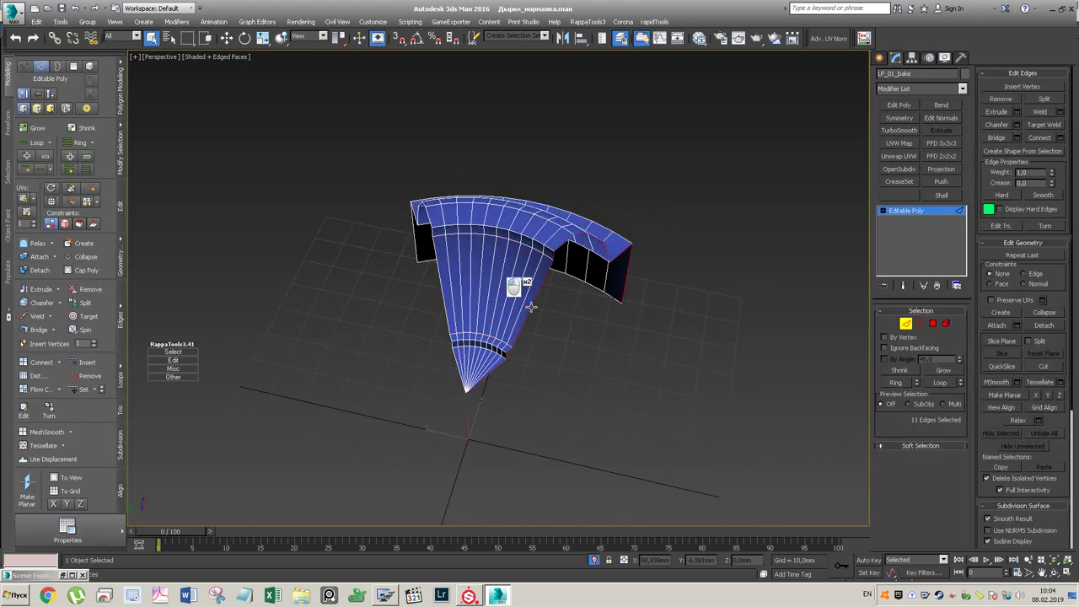
key(e)
shift+drag(490, 464, 481, 465)
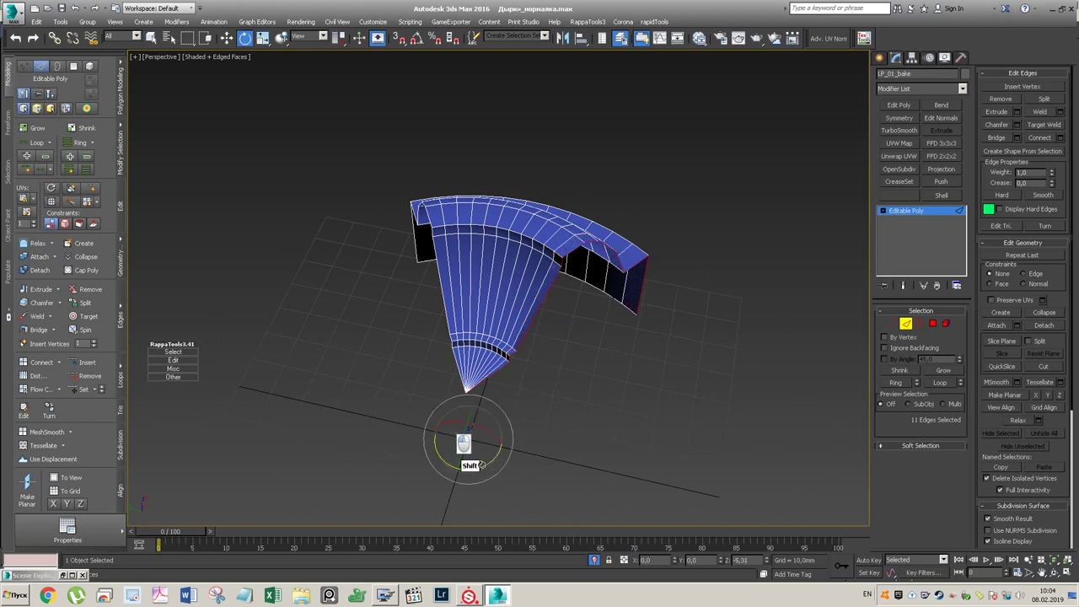
double_click(439, 288)
shift+drag(479, 465, 485, 466)
key(ctrl+z)
key(ctrl+z)
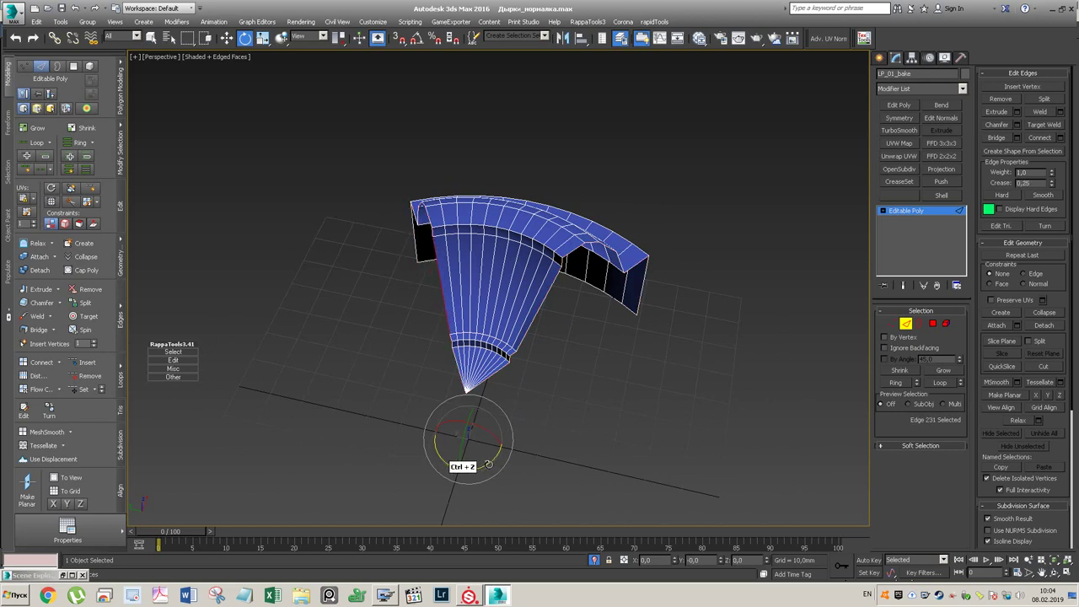
- Extrude a new segment from the opposite open end's edge loop by rotating it about 5.1 degrees around Z, and leave edge editing
double_click(432, 283)
shift+drag(478, 469, 483, 470)
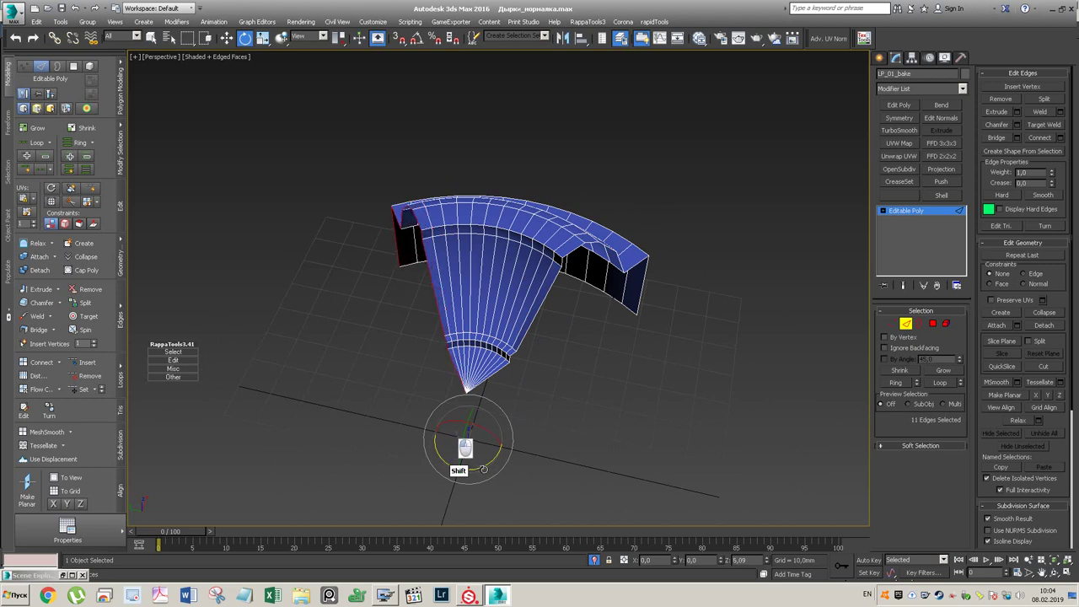
shift+drag(483, 470, 483, 469)
click(907, 324)
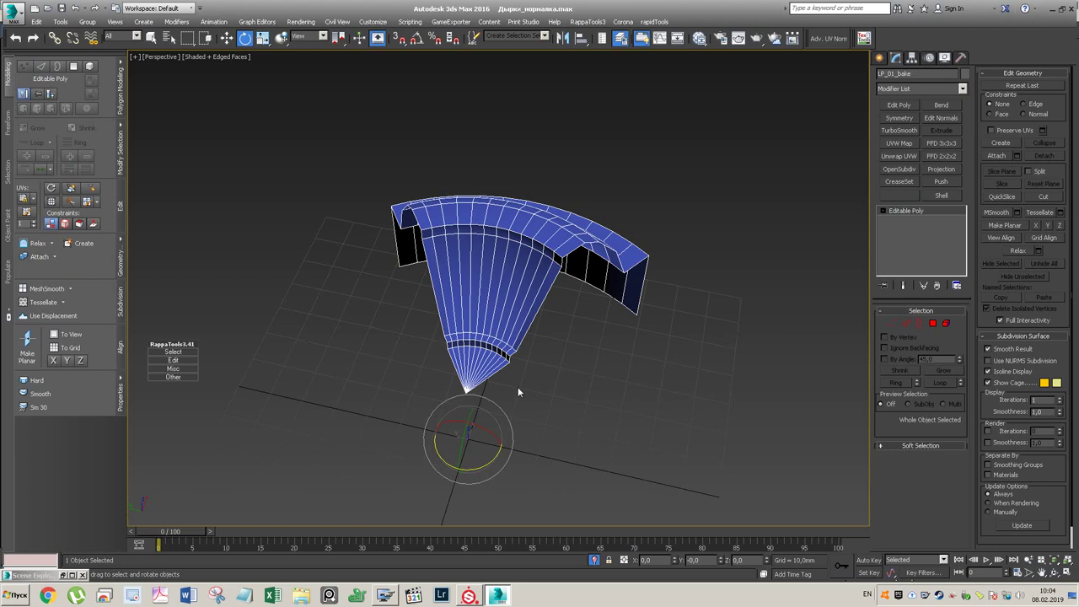
- Select all the large inner cone polygons, including both new end segments, and assign them smoothing group 2
key(4)
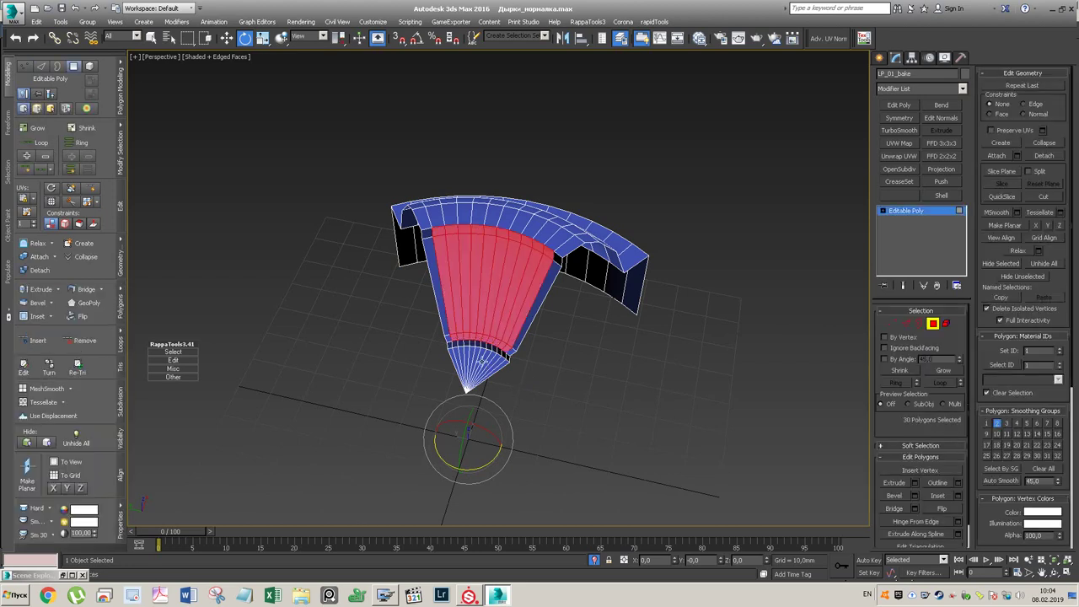
shift+click(543, 295)
shift+click(556, 259)
shift+click(512, 350)
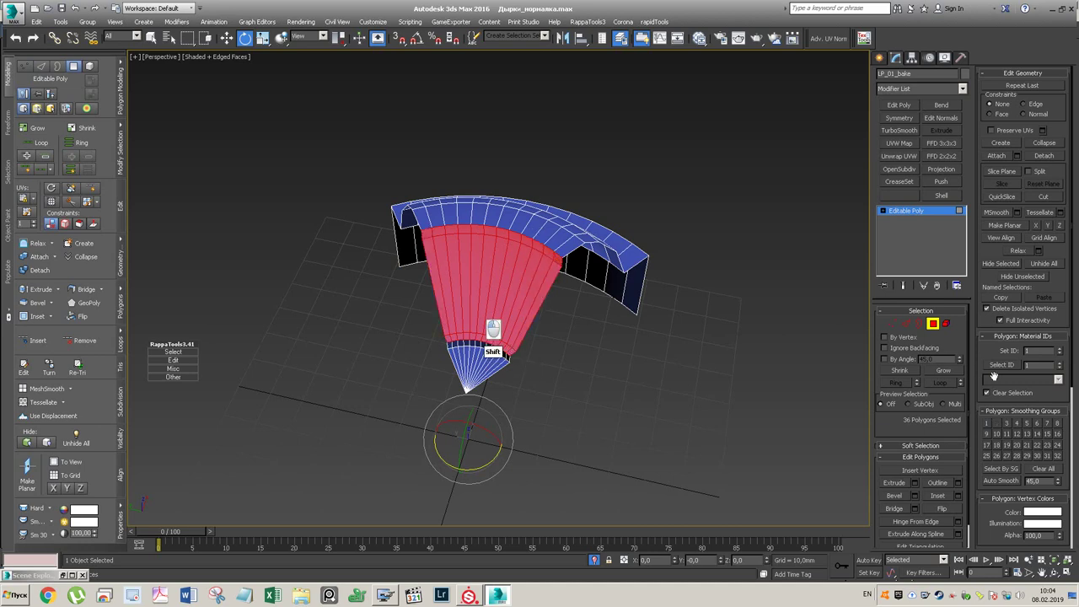
click(996, 423)
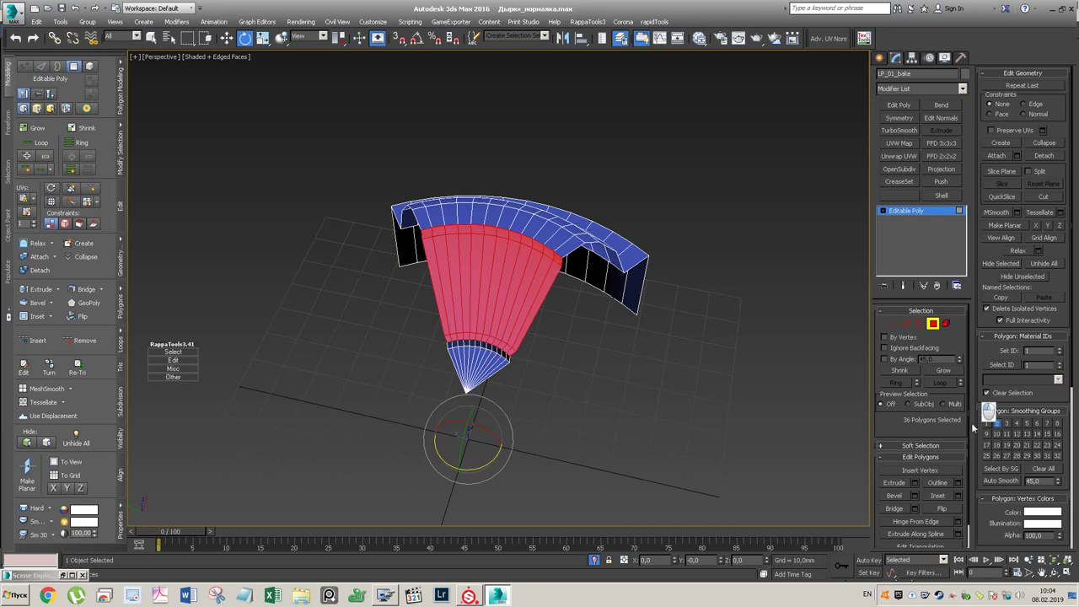
- Assign smoothing group 3 to the narrow ring strip above the cone tip, then select the tip's polygons and clear the selection
click(477, 342)
shift+click(465, 341)
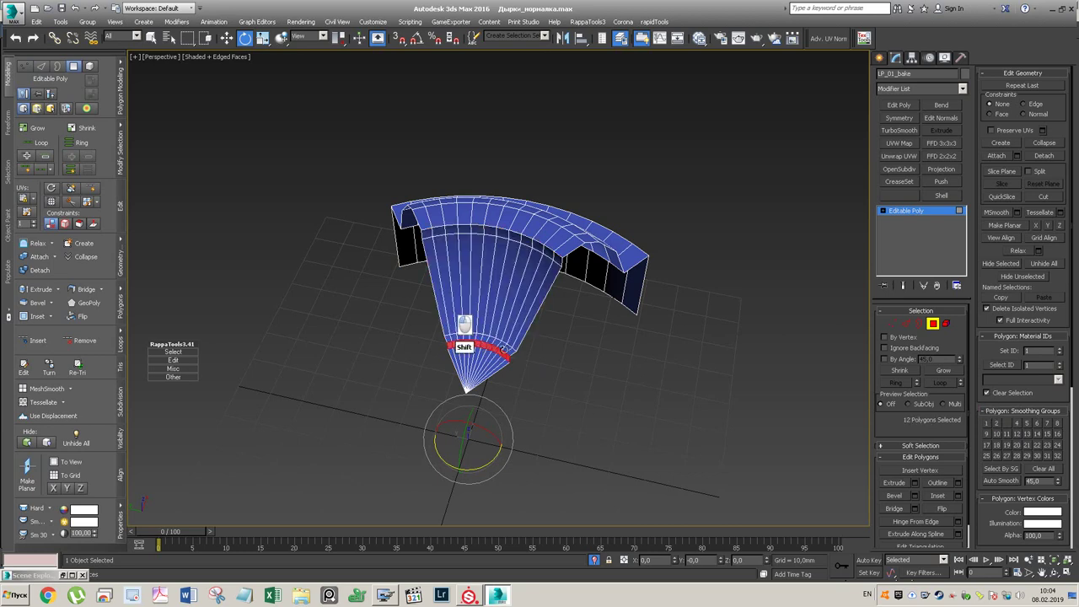
click(1006, 423)
drag(512, 378, 429, 410)
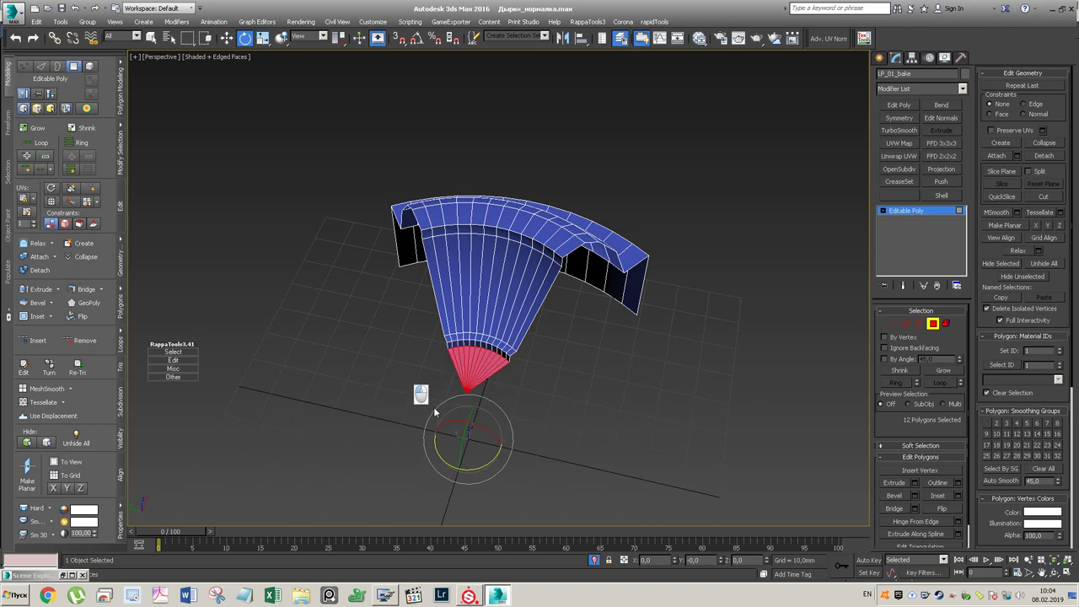
click(671, 363)
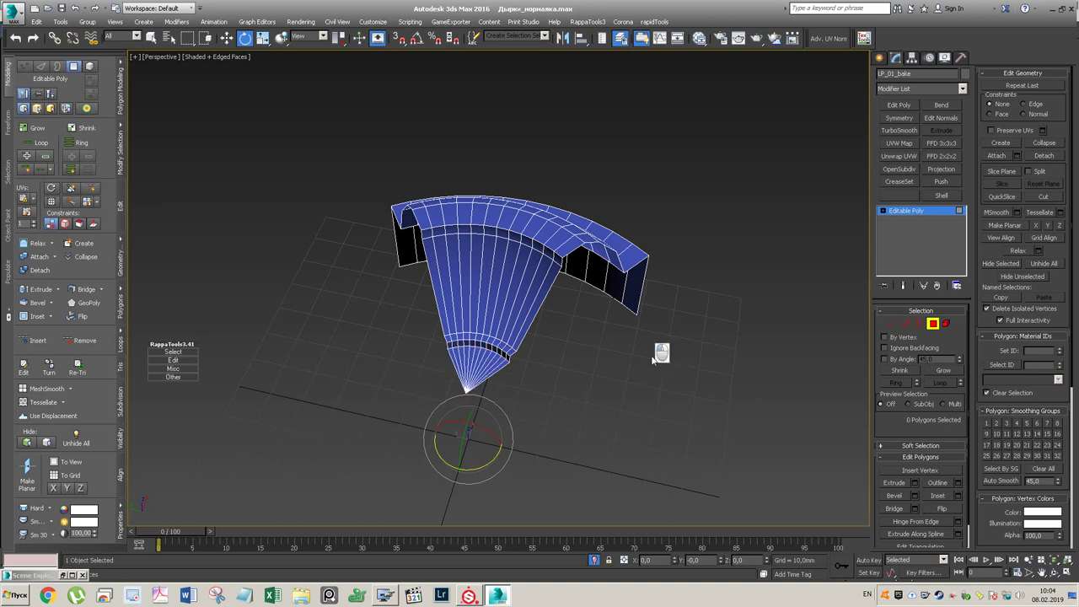
click(497, 213)
shift+click(506, 218)
alt+middle_drag(642, 302, 438, 294)
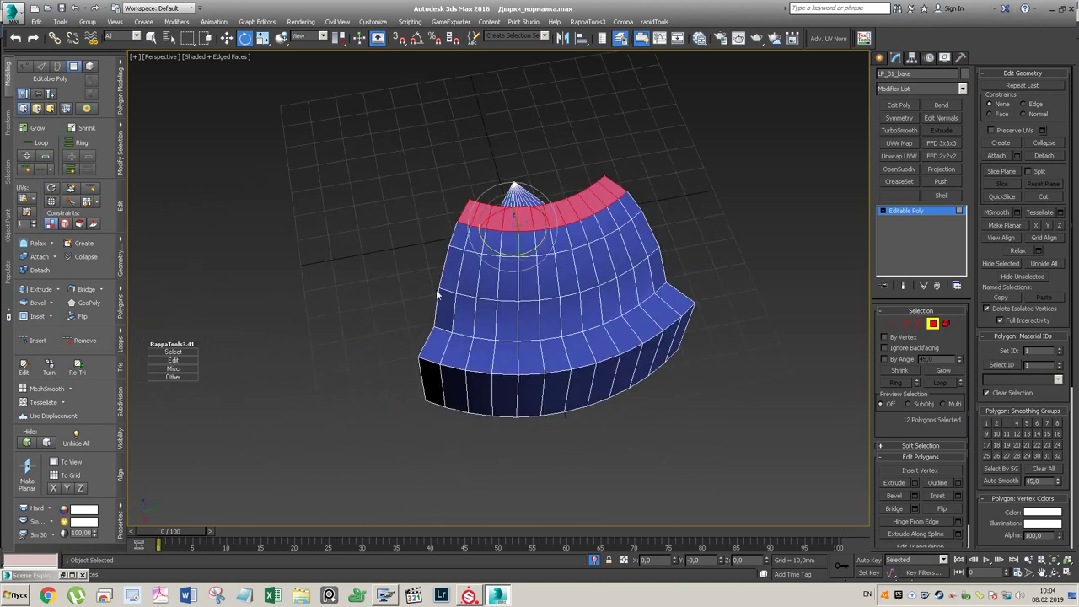
shift+click(457, 238)
key(ctrl+z)
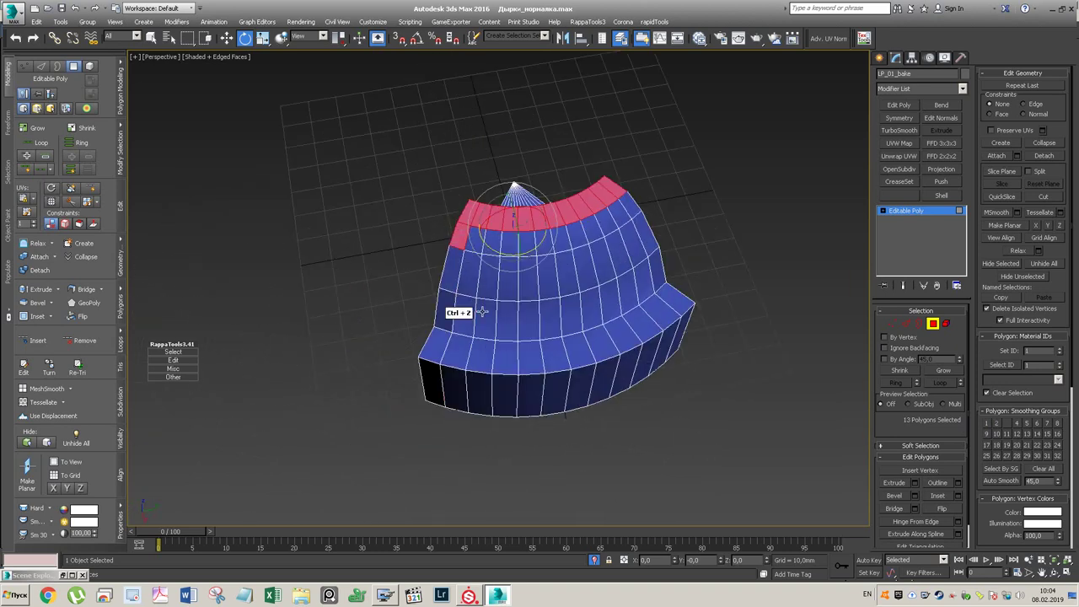
click(452, 278)
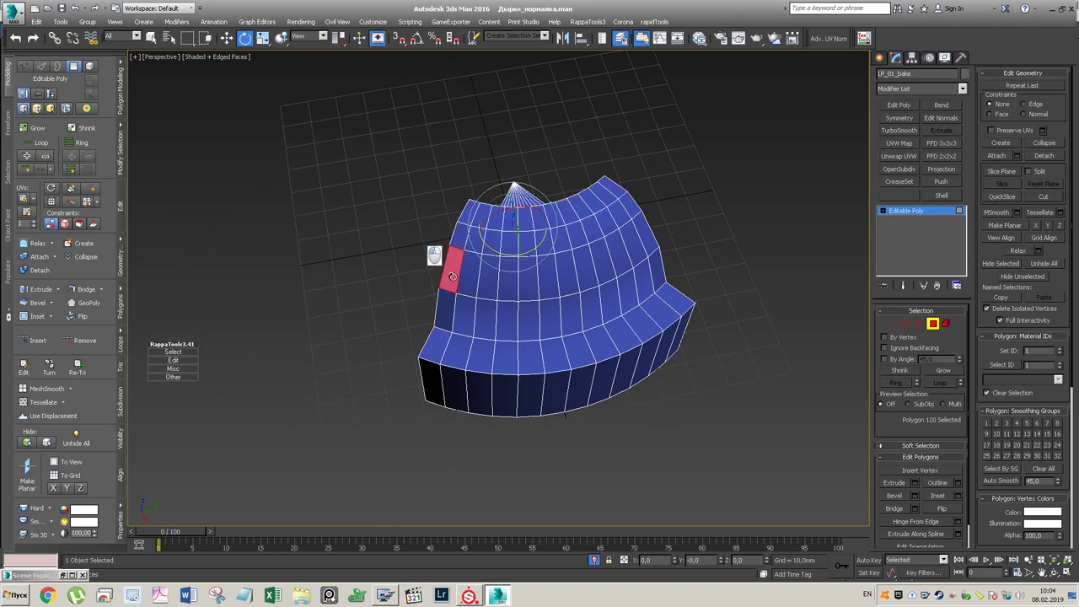
- Select three full strips of the curved outer surface and the end polygon of the remaining strip
click(455, 204)
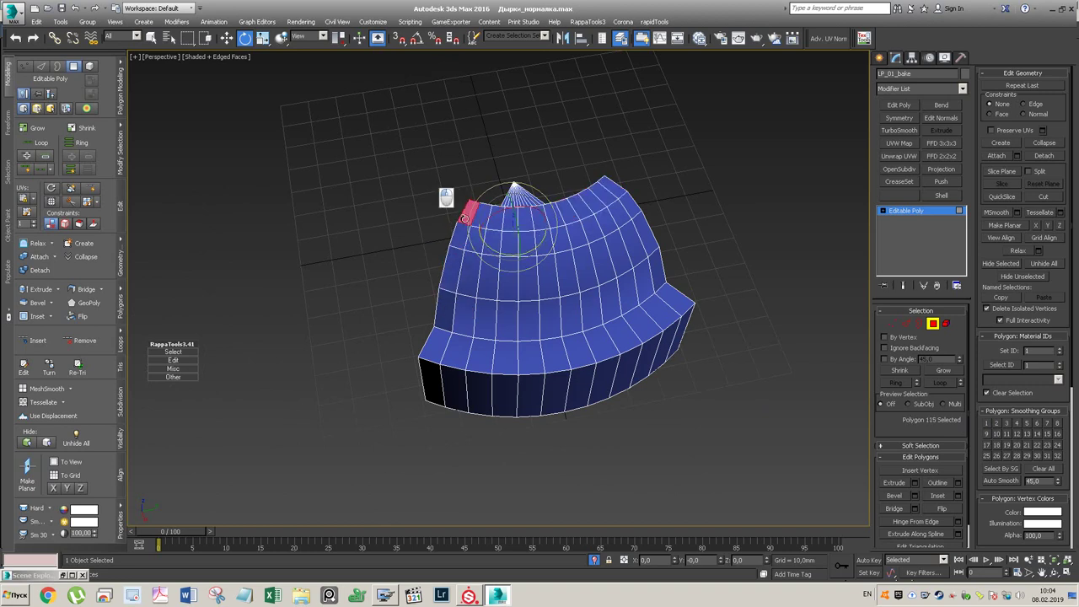
ctrl+click(444, 310)
shift+click(470, 309)
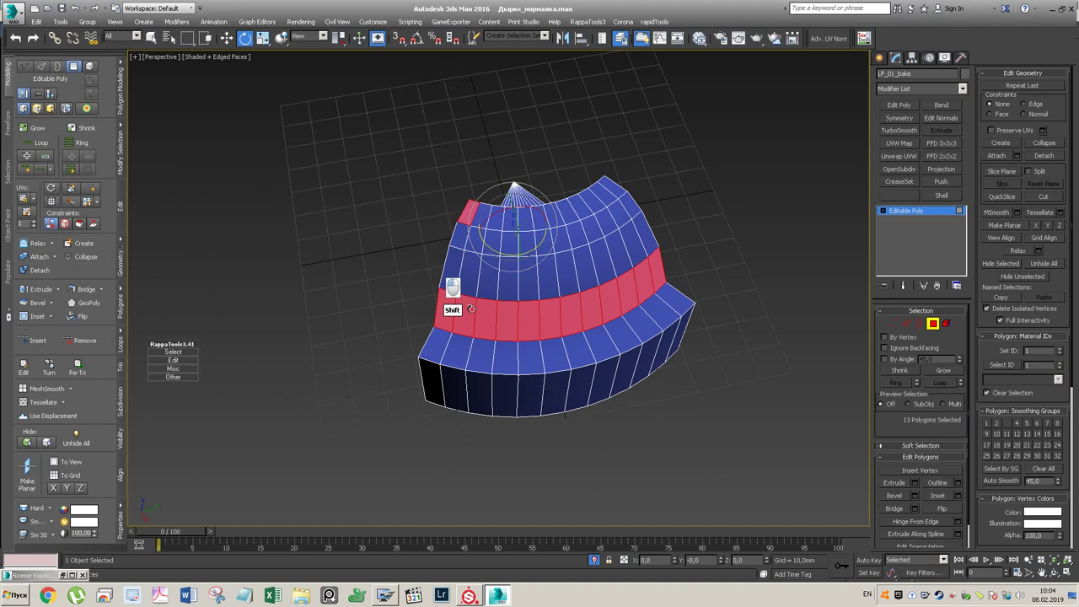
shift+click(480, 213)
ctrl+click(457, 240)
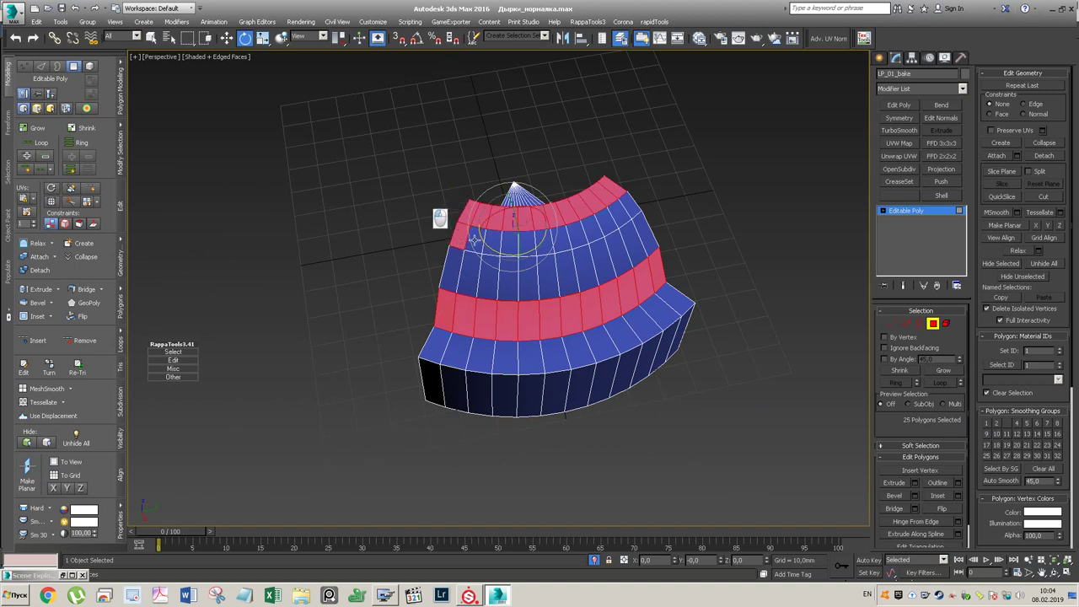
shift+click(474, 240)
key(ctrl+z)
shift+click(463, 253)
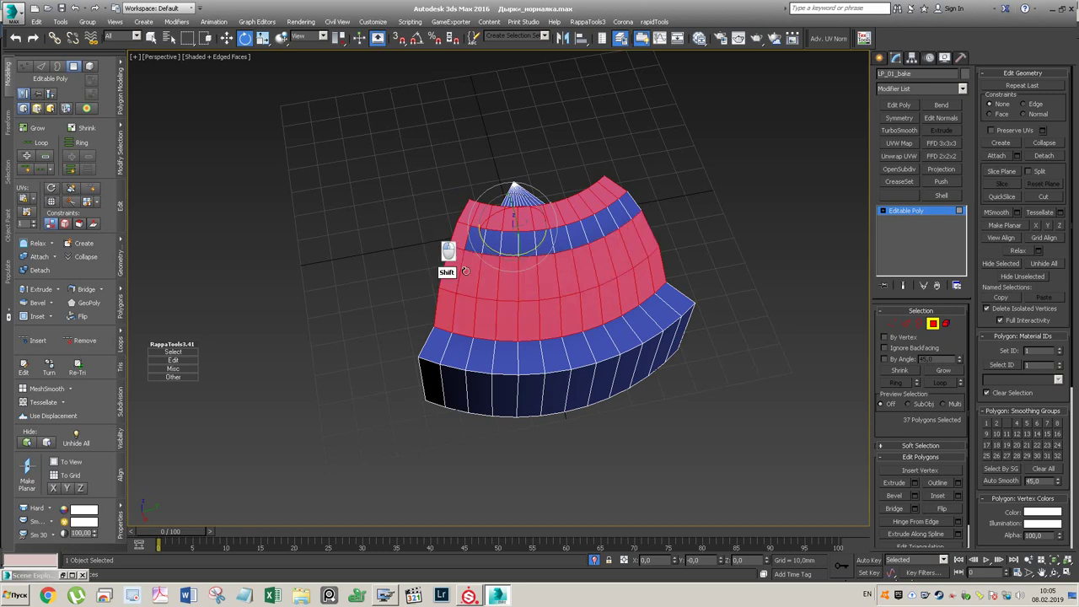
- Extend the selection along the remaining curved strip and deselect the extra polygons on the outer flange and wall
shift+click(475, 237)
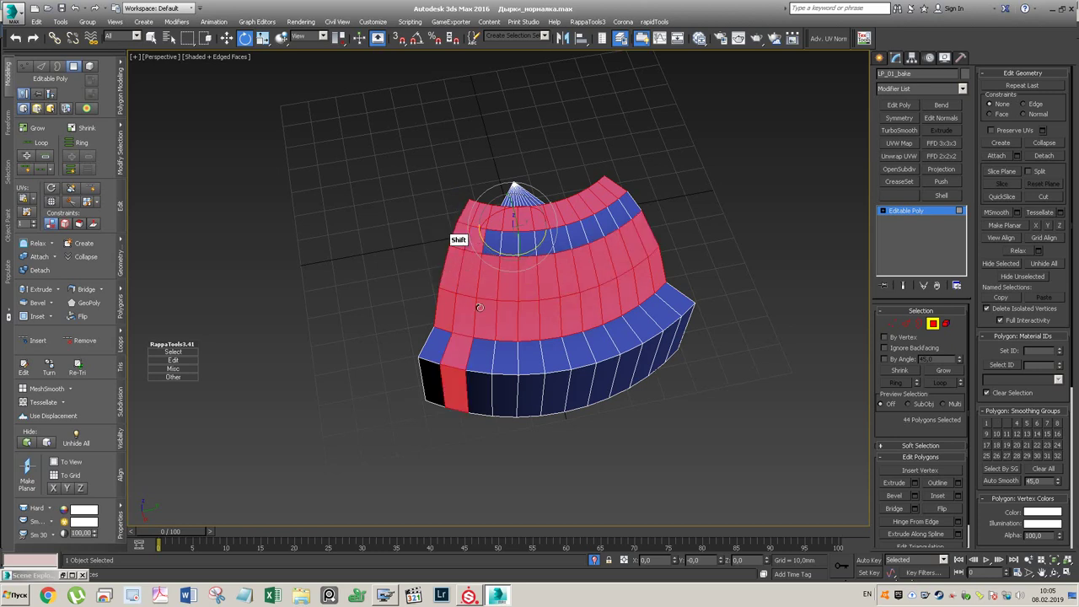
alt+drag(493, 444, 447, 365)
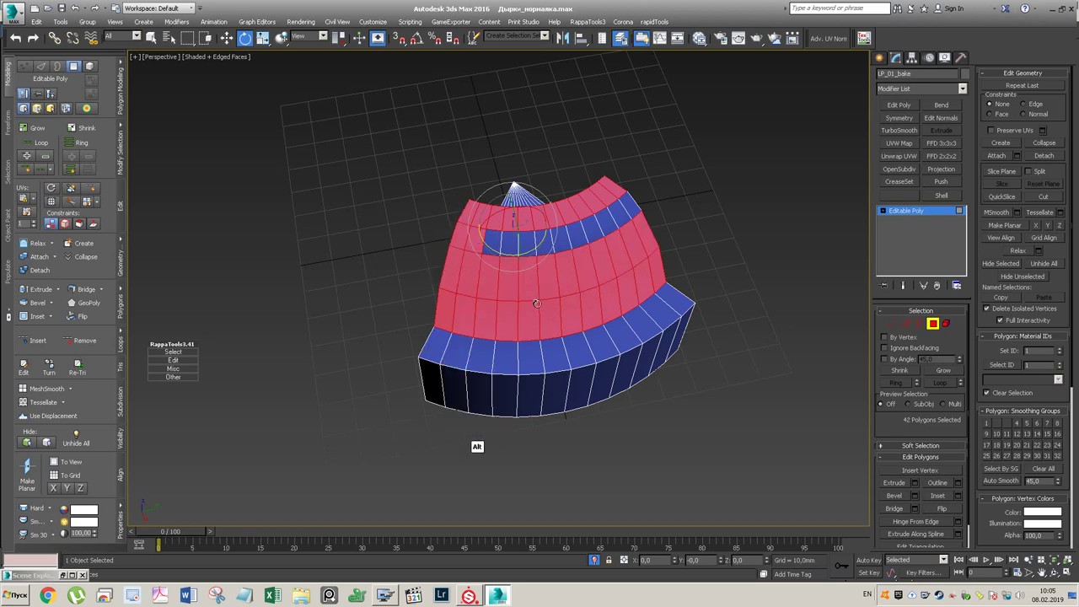
shift+click(495, 239)
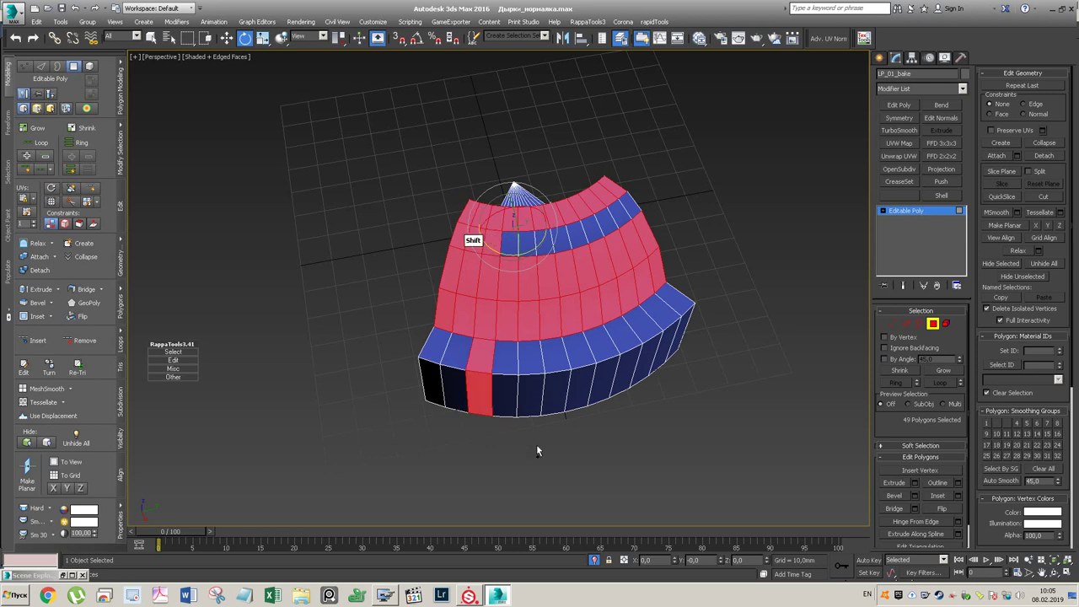
alt+drag(498, 434, 445, 341)
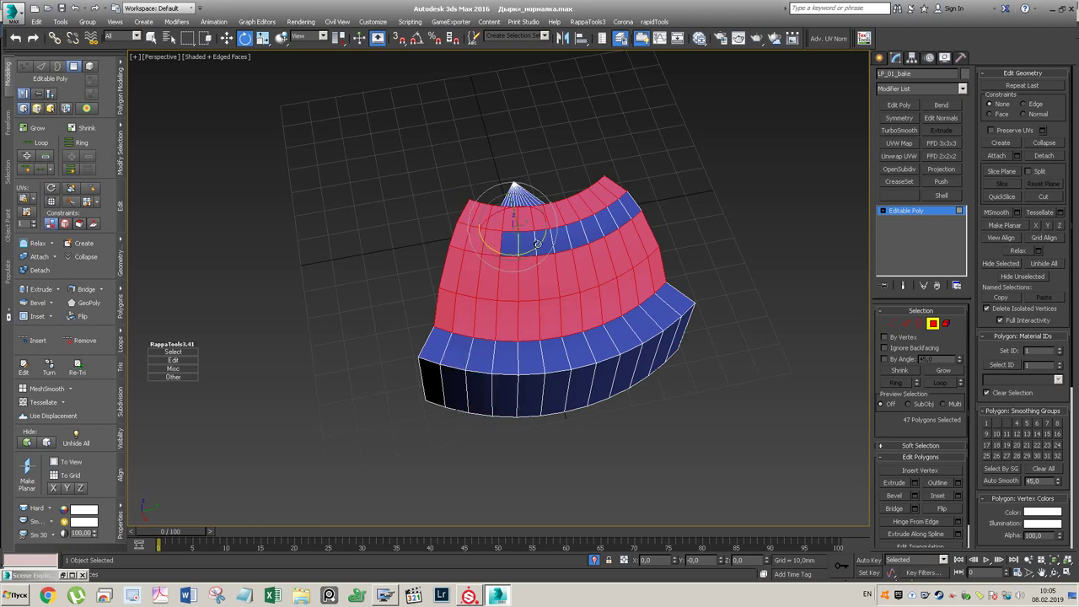
- Add the rest of the remaining strip's polygons individually to complete the curved outer surface selection
key(w)
ctrl+click(511, 242)
ctrl+click(530, 241)
ctrl+click(543, 239)
ctrl+click(563, 236)
ctrl+click(578, 232)
ctrl+click(589, 227)
ctrl+click(609, 222)
ctrl+click(616, 211)
ctrl+click(625, 205)
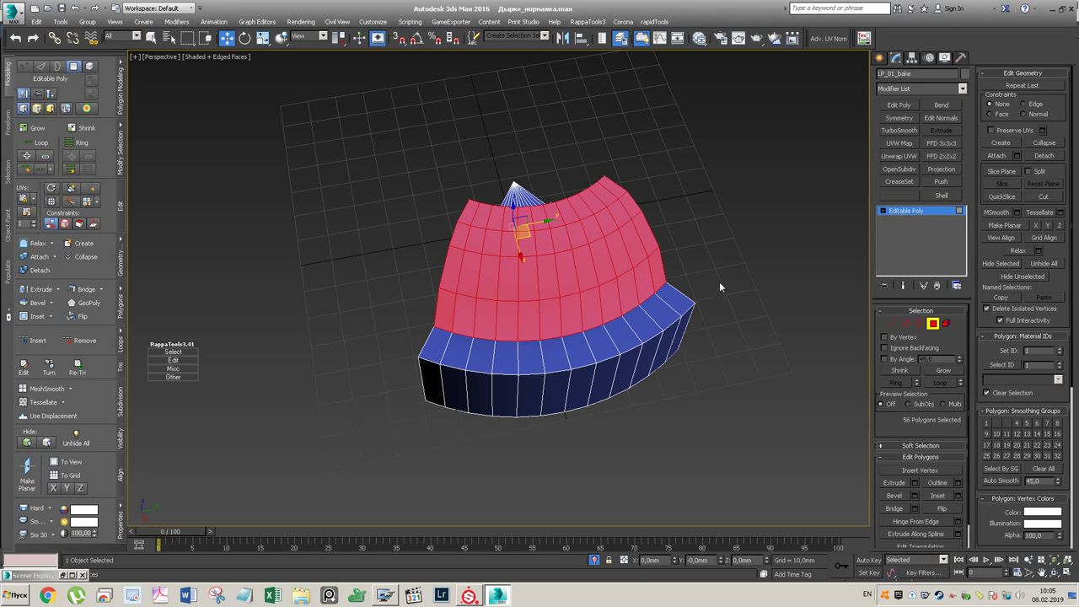
- Deselect the stray column of polygons on the inner cone and assign smoothing group 3 to the curved outer surface
alt+middle_drag(647, 241, 865, 246)
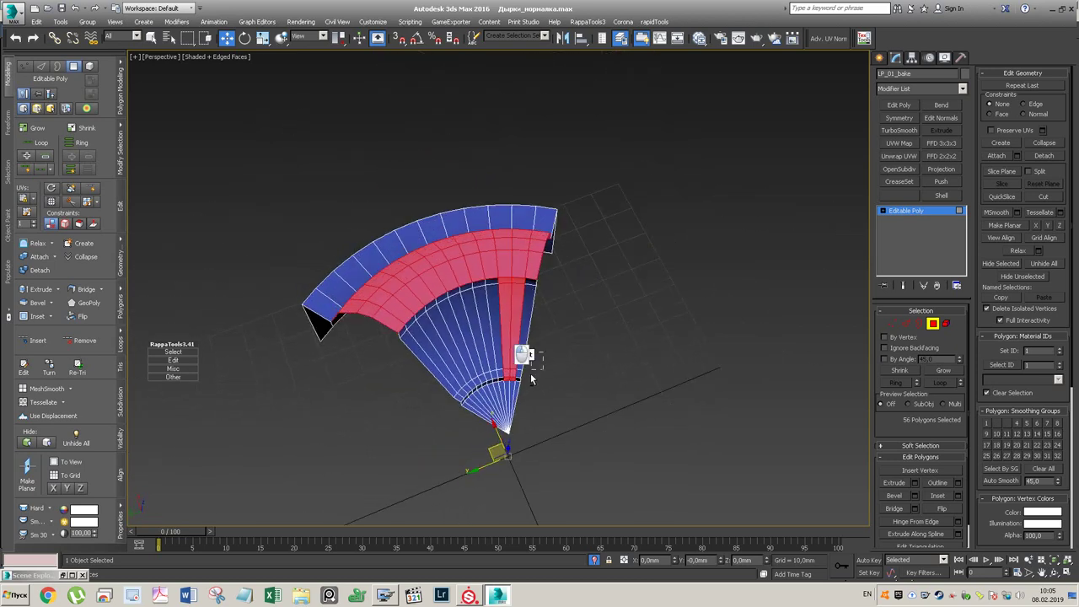
alt+click(521, 281)
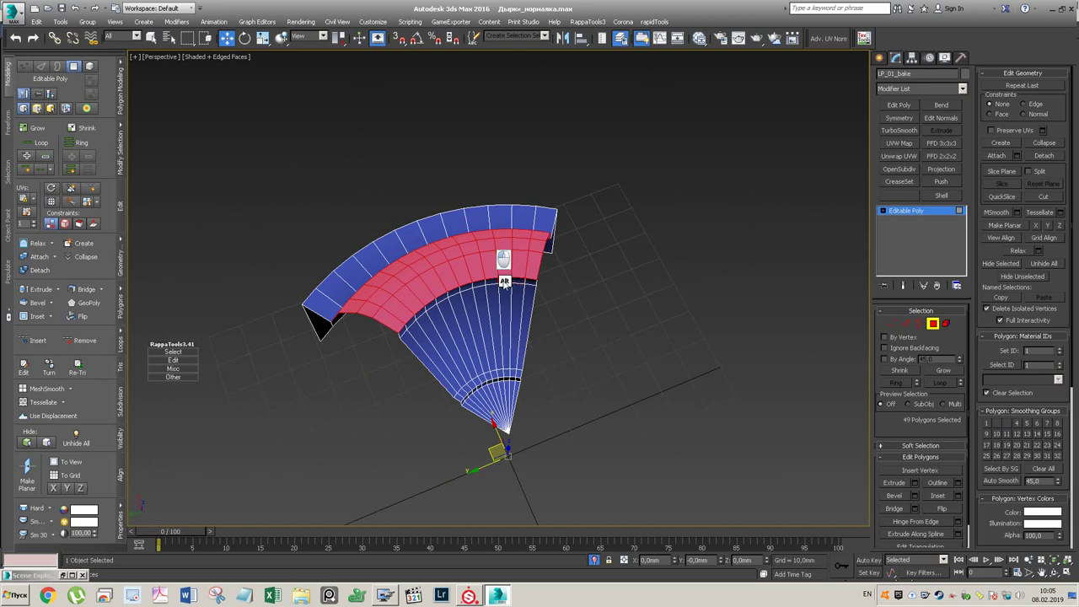
alt+click(504, 283)
alt+middle_drag(697, 316, 495, 289)
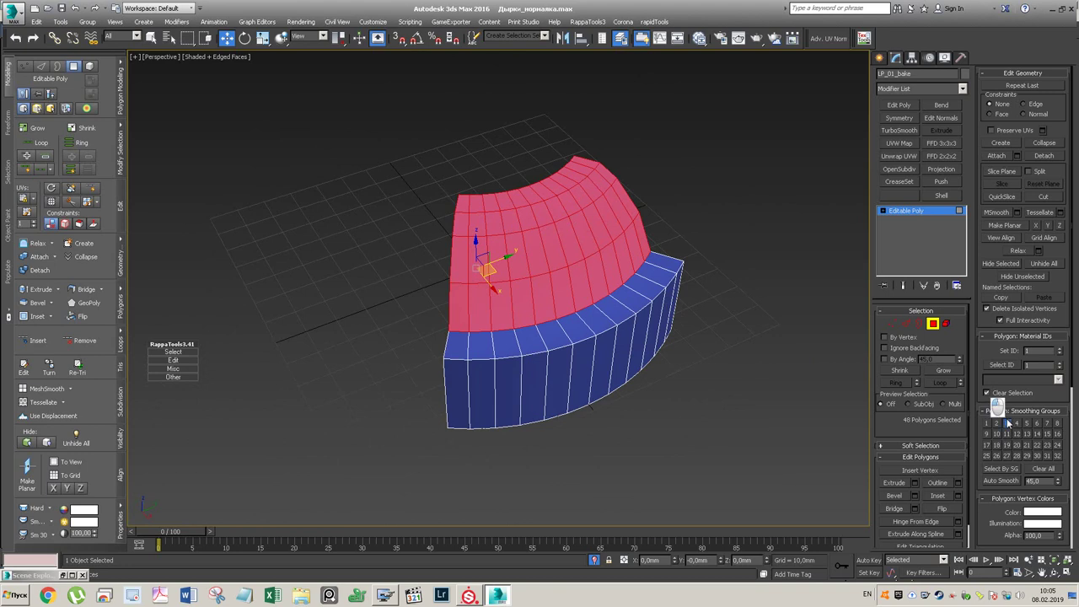
- Select the outward flange strip and the outer vertical wall strip in turn to even out their smoothing groups, and clear the selection
click(612, 306)
shift+click(594, 326)
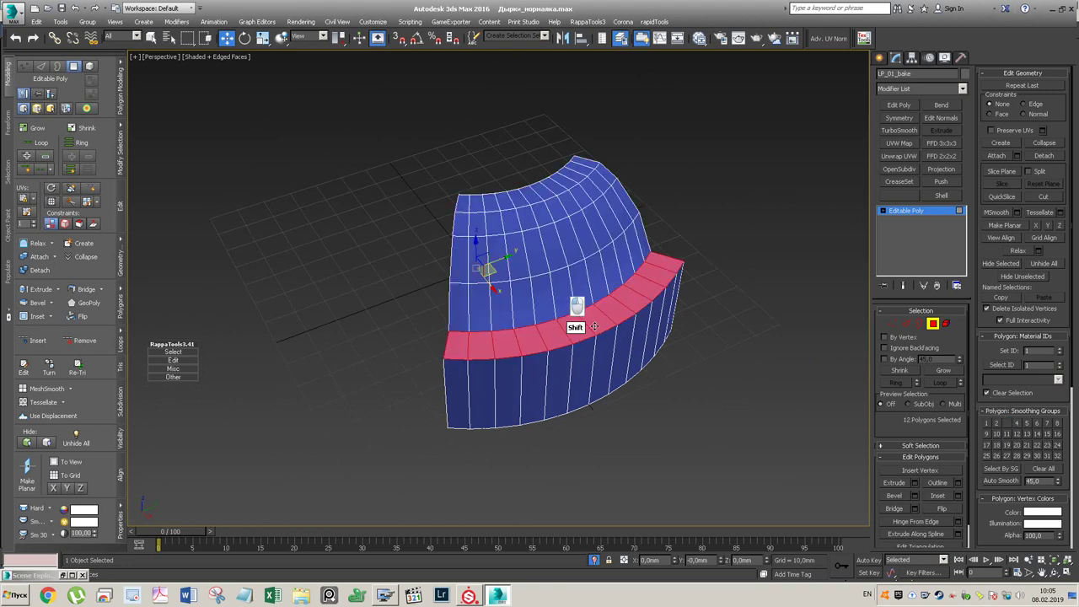
click(622, 354)
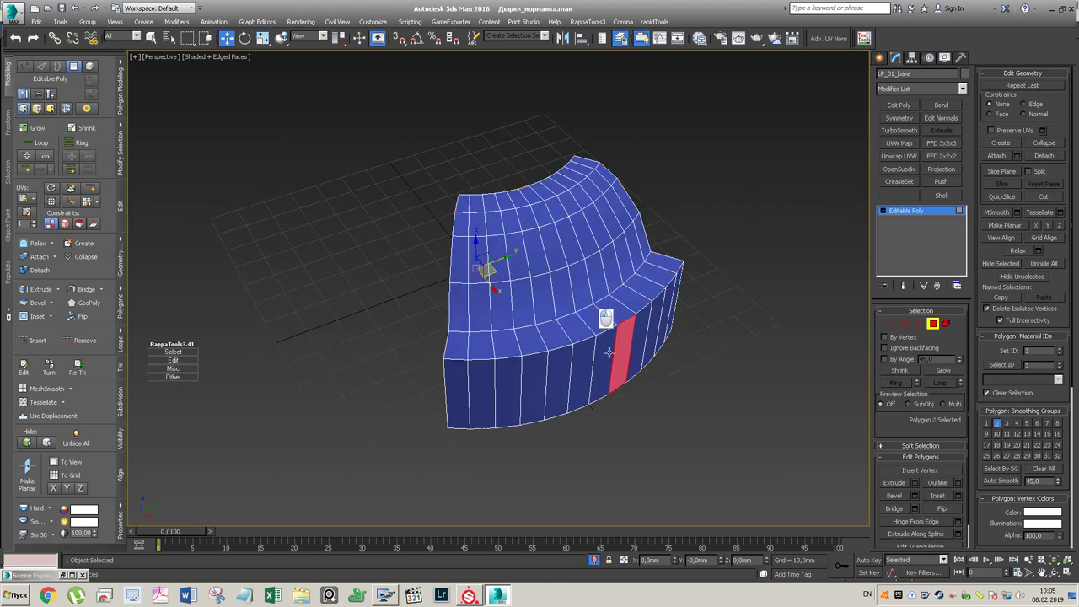
shift+click(606, 358)
click(697, 345)
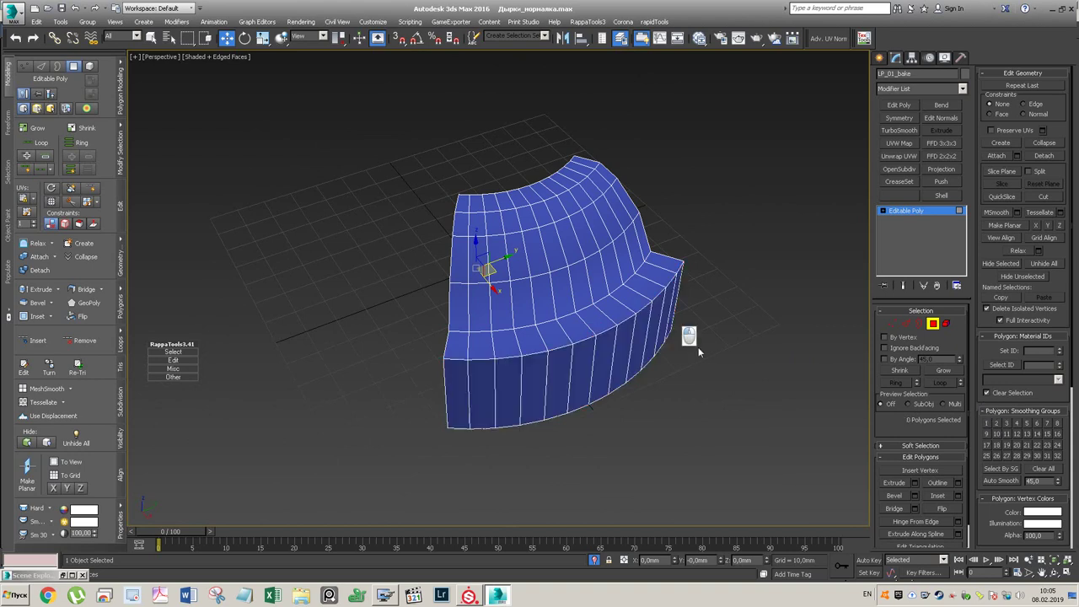
- Leave polygon editing, add an Unwrap UVW modifier to LP_01_bake and open its UV editor
alt+middle_drag(555, 329, 725, 320)
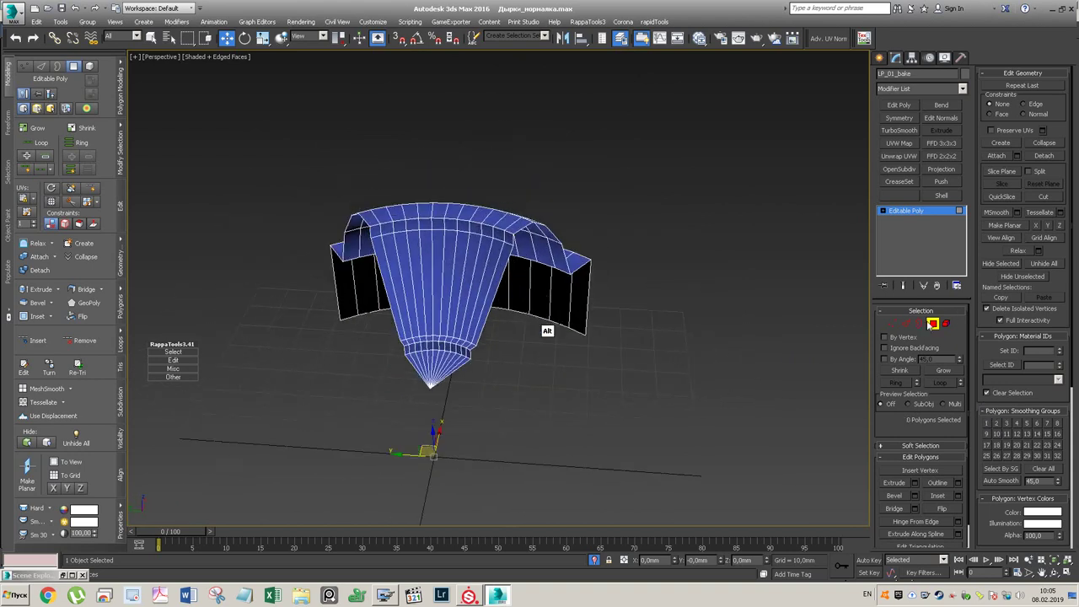
click(932, 324)
click(898, 156)
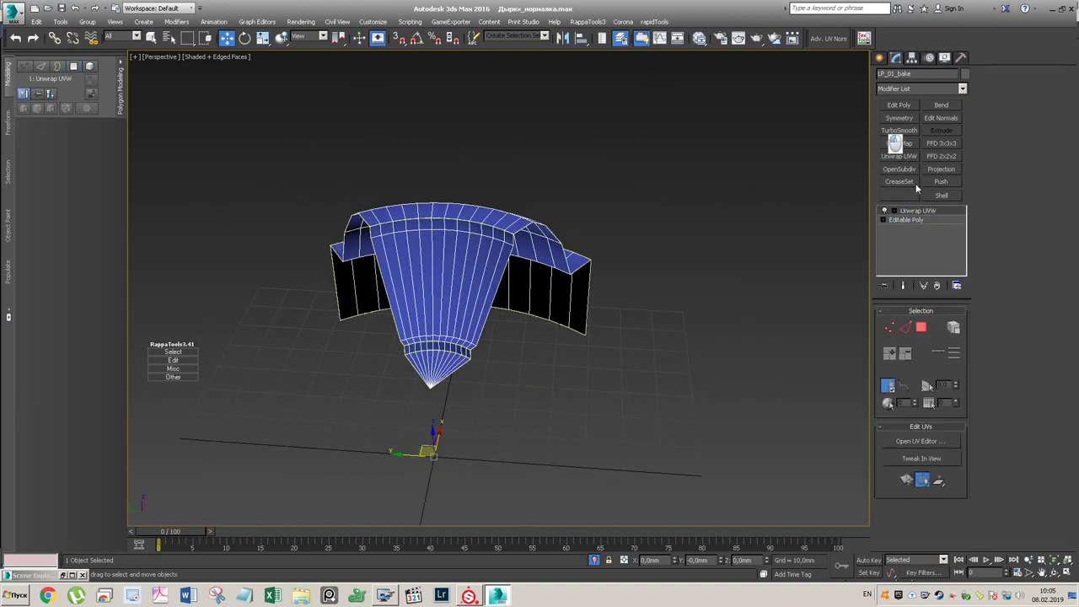
click(922, 329)
click(921, 440)
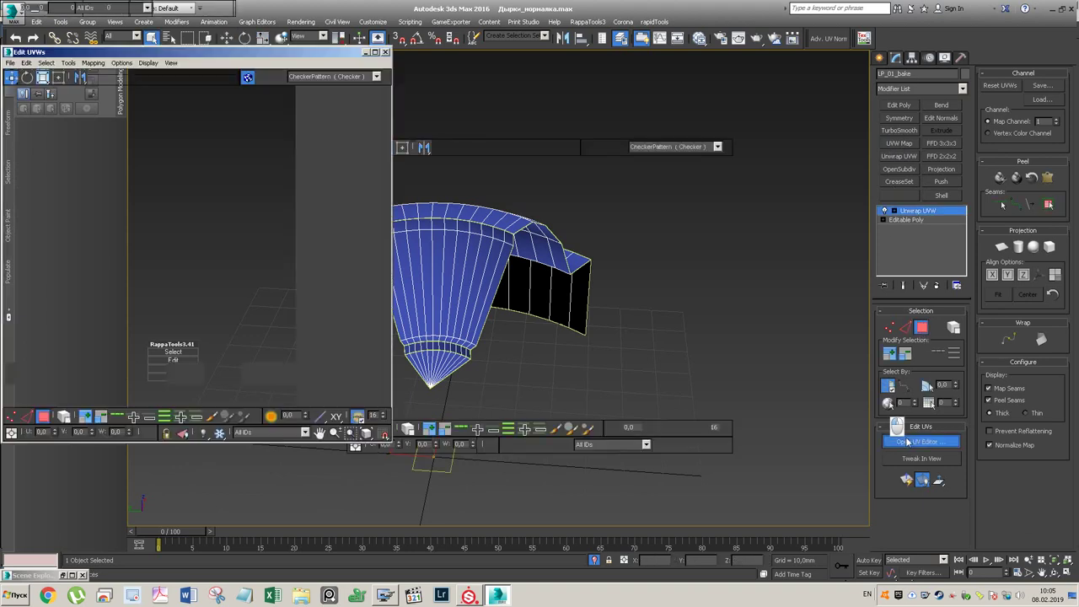
- Select the UV edge at the wedge's open end and expand it to the whole edge loop across the shells
click(497, 286)
key(2)
click(497, 287)
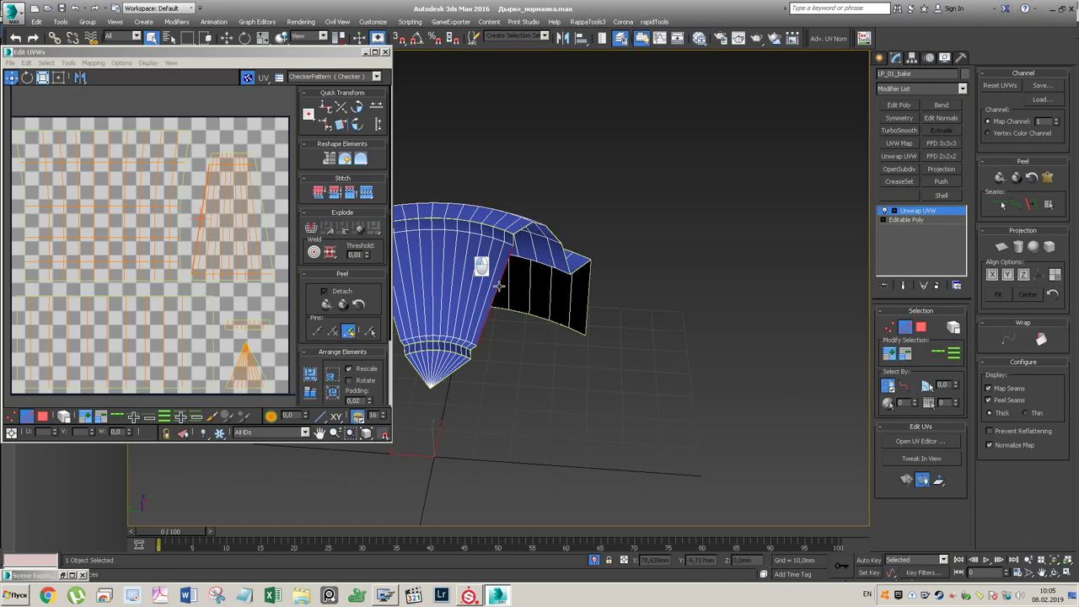
click(938, 353)
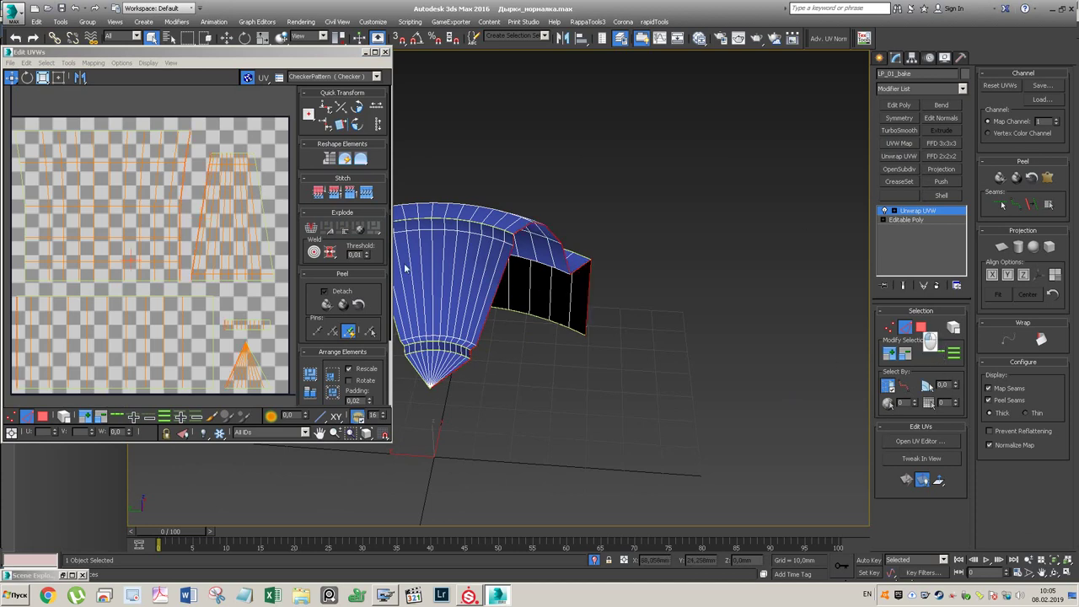
- Remove the edges in the trapezoid and lower UV shells from the selection, keeping only the wide upper shell's end edge column
alt+drag(263, 137, 256, 392)
alt+drag(214, 293, 264, 396)
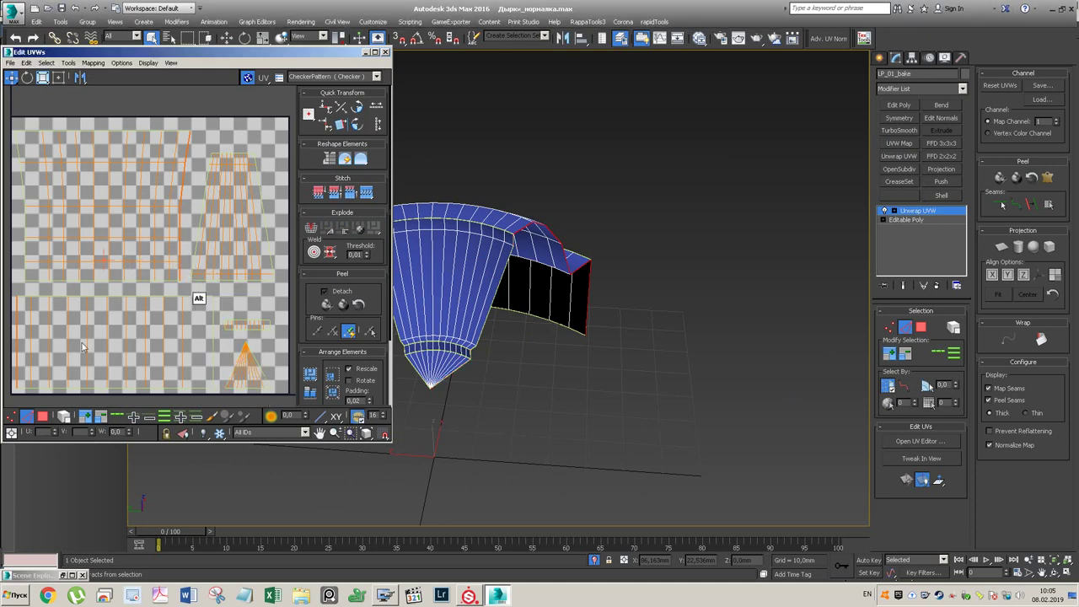
alt+drag(31, 307, 12, 388)
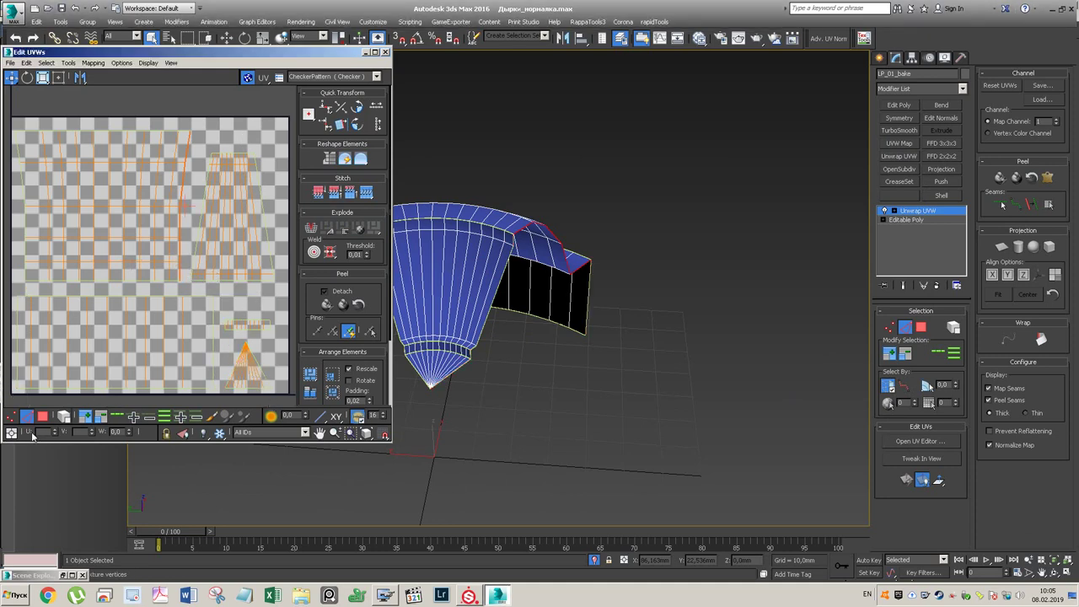
- Offset the wide shell's selected end edge column by 0,01 in U with relative transform entry, and move it slightly further outward
click(15, 436)
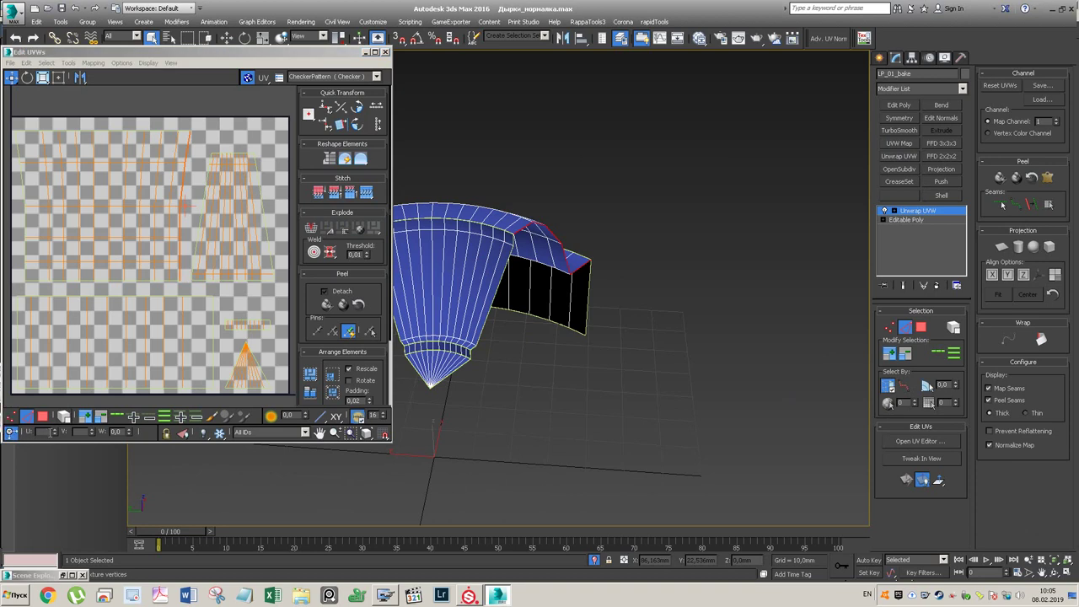
click(12, 433)
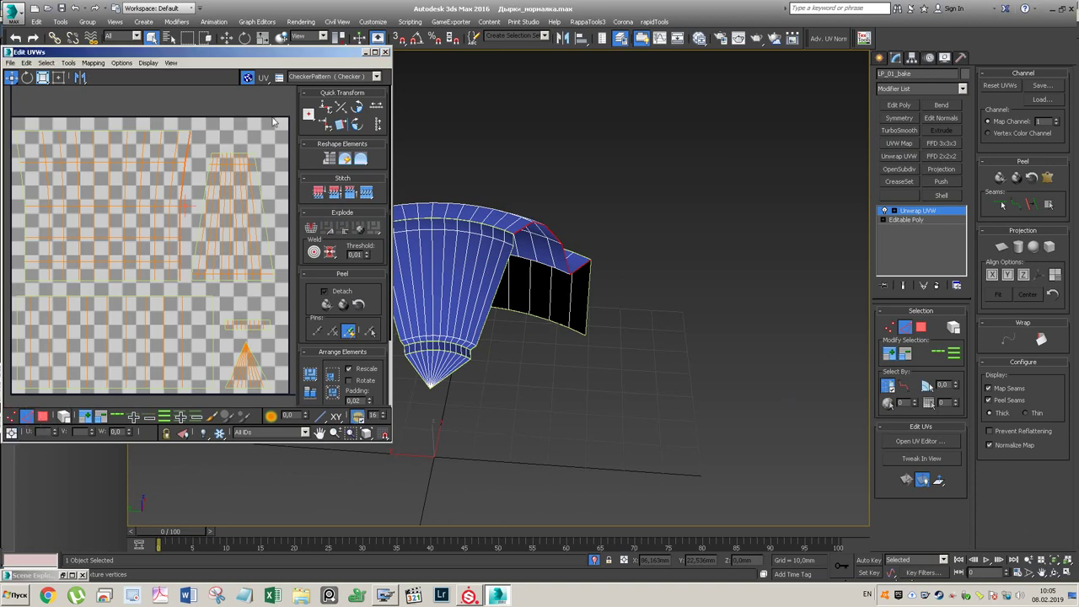
click(376, 52)
scroll(563, 309, up, 2)
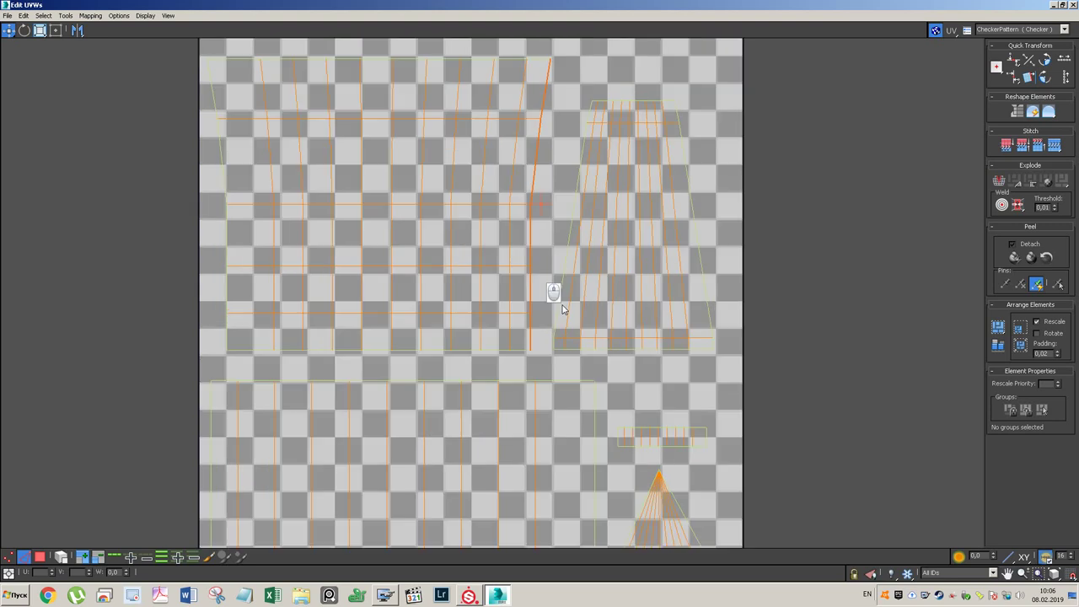
scroll(564, 308, down, 2)
click(12, 576)
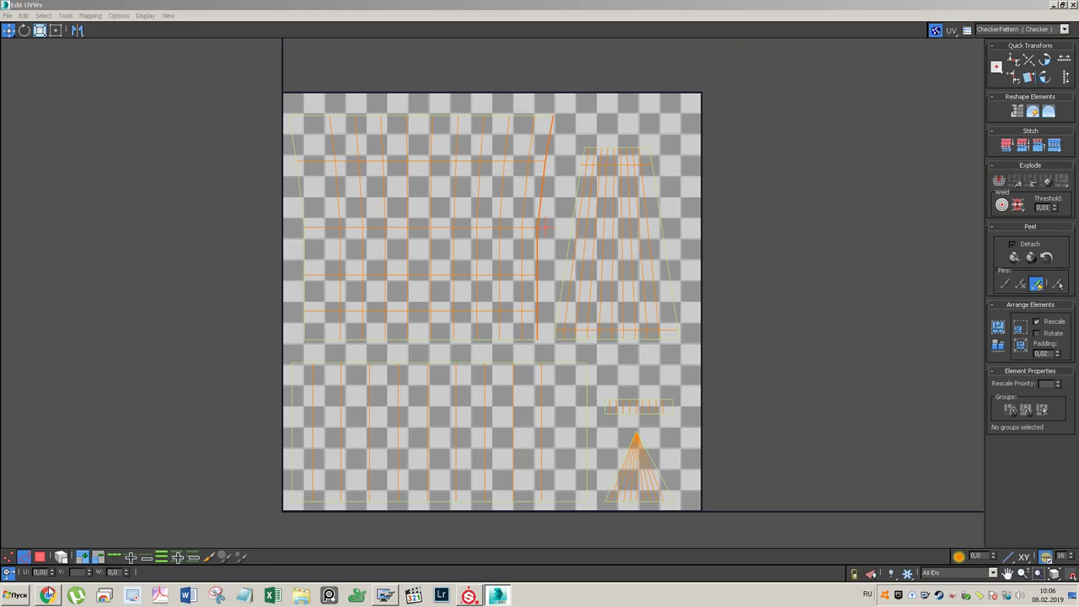
key(Return)
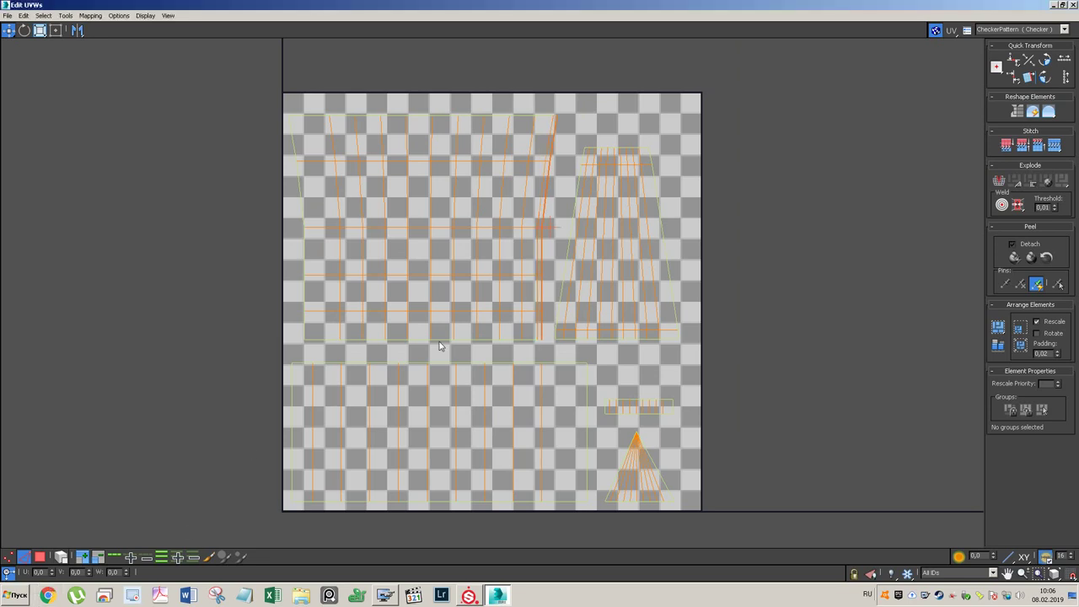
shift+drag(541, 255, 547, 256)
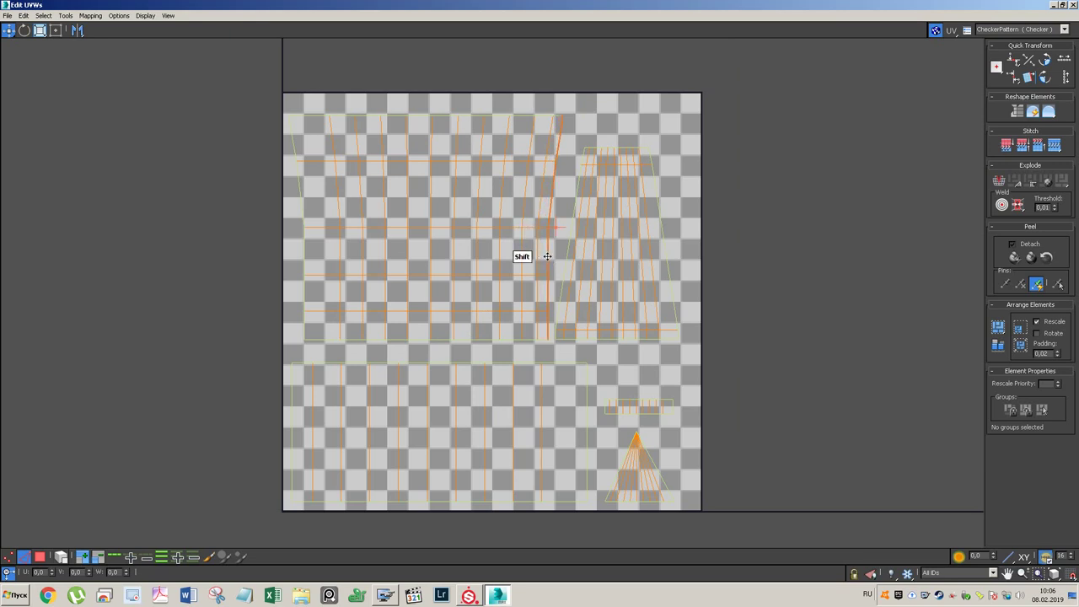
- Select the edge loop at the wedge's opposite end and keep only its portion in the wide upper UV shell
click(1053, 5)
click(936, 355)
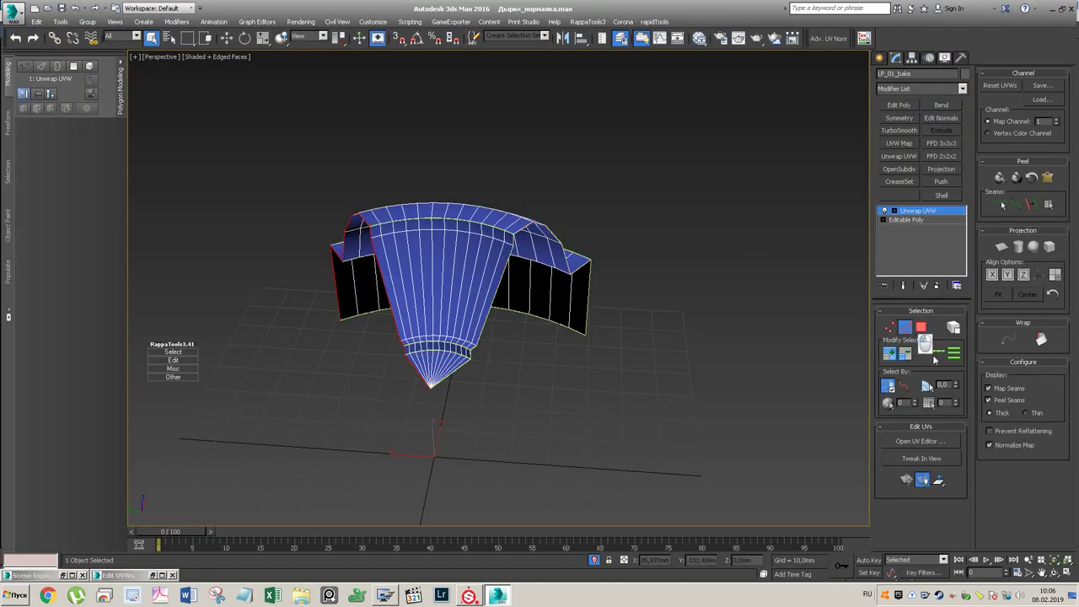
click(117, 575)
alt+drag(740, 134, 579, 597)
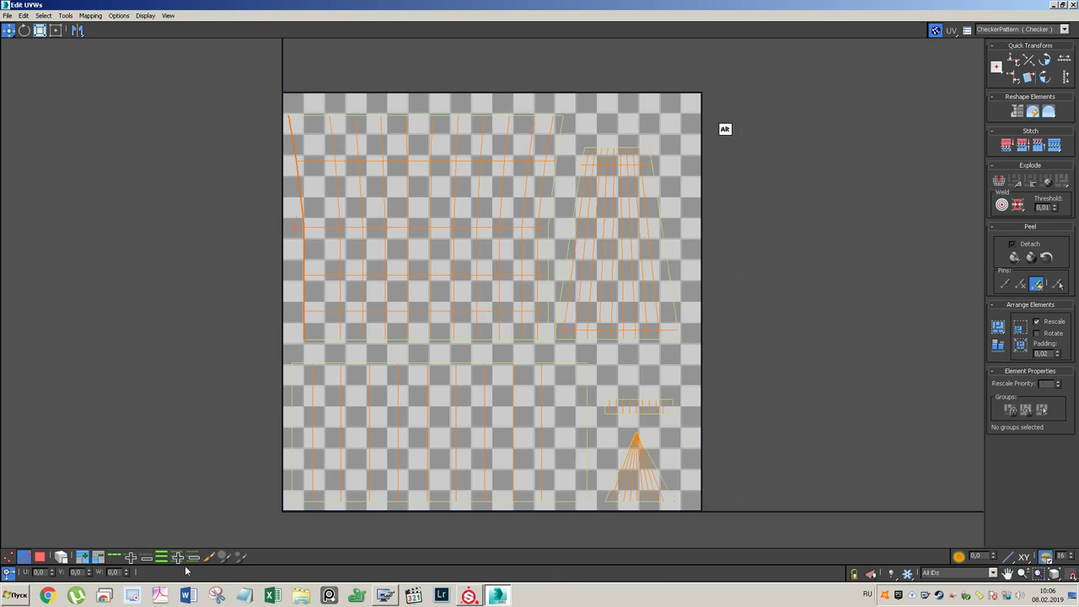
- Offset the opposite end edge column of the wide shell by -0,01 in U and move it slightly further outward
click(23, 556)
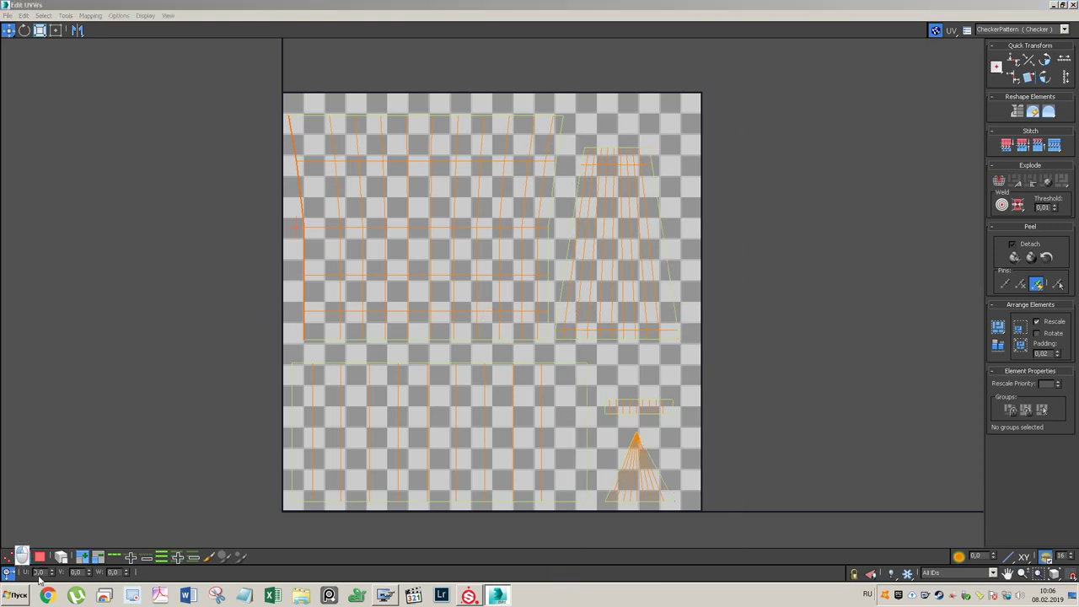
right_click(76, 596)
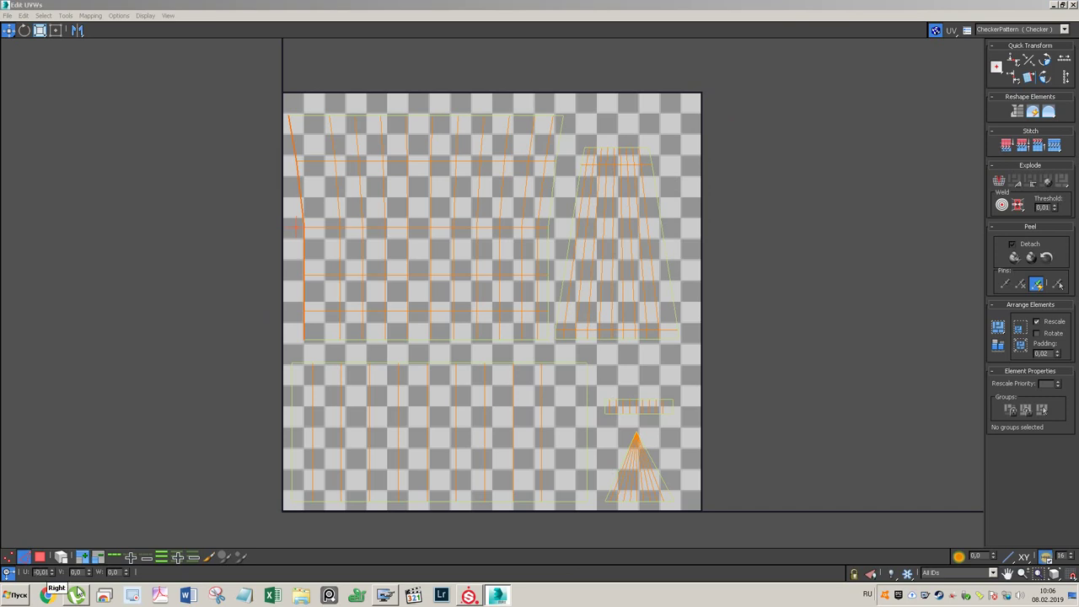
click(157, 427)
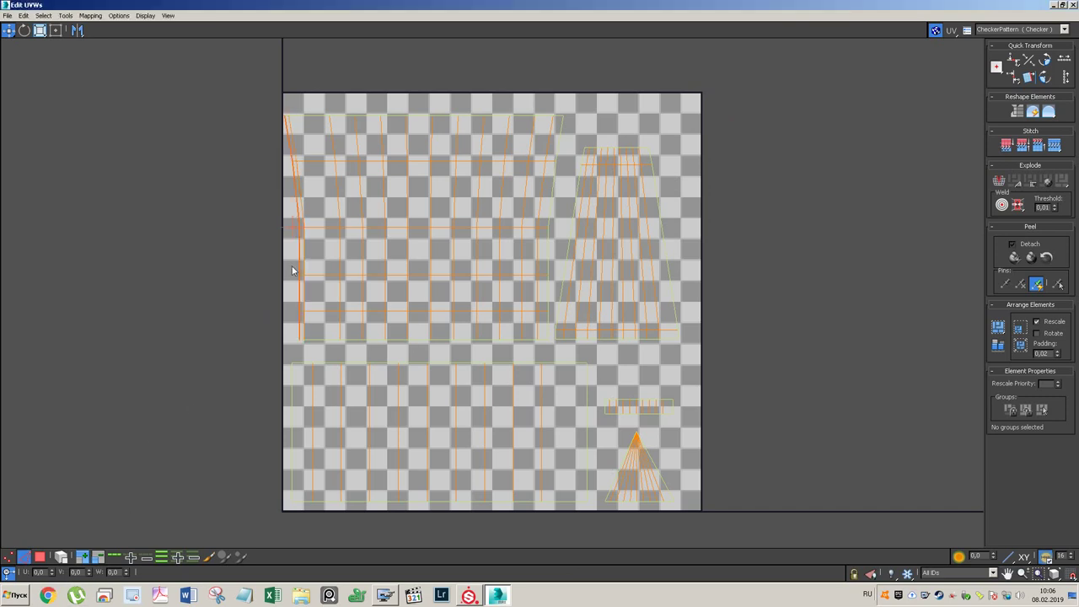
shift+drag(300, 266, 292, 267)
- Shift the two upper UV shells slightly in positive U, move the trapezoid shell a bit further away from the wide one, and deselect
drag(738, 88, 247, 345)
shift+drag(387, 339, 396, 340)
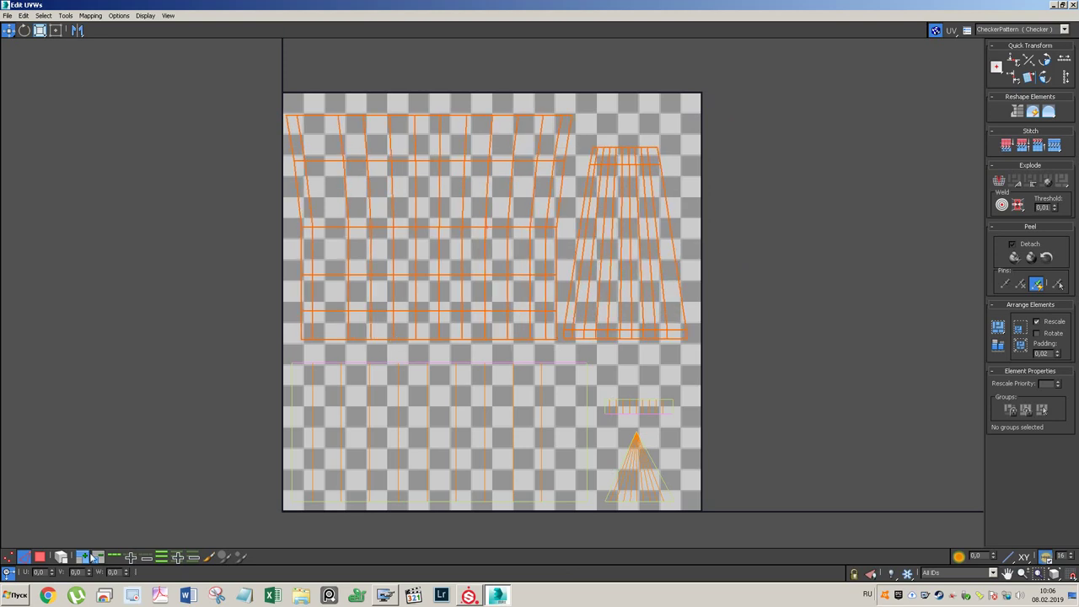
click(734, 274)
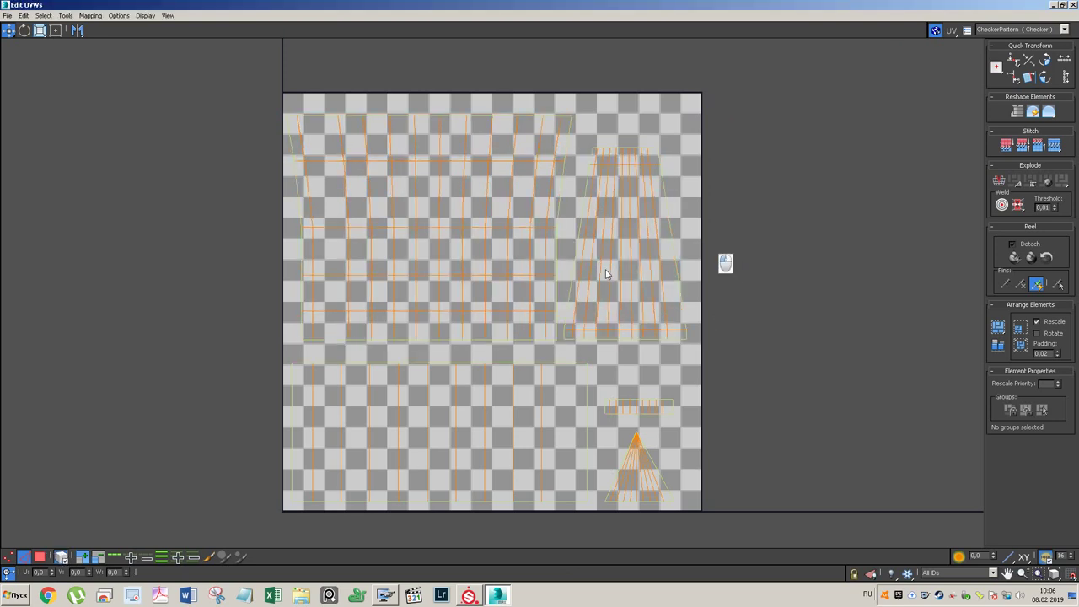
click(614, 271)
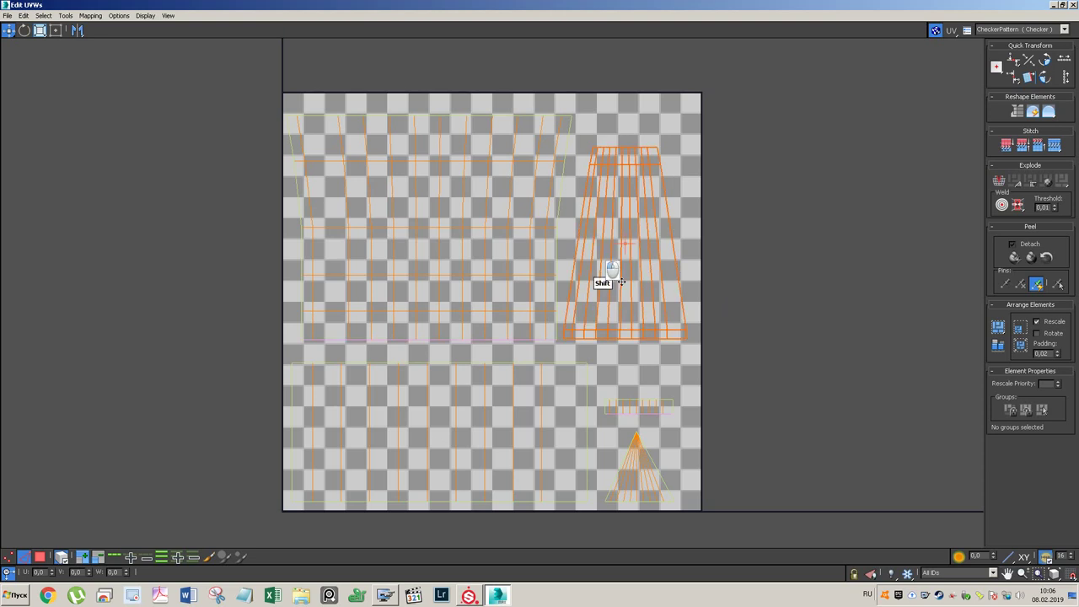
shift+drag(620, 280, 627, 284)
click(814, 282)
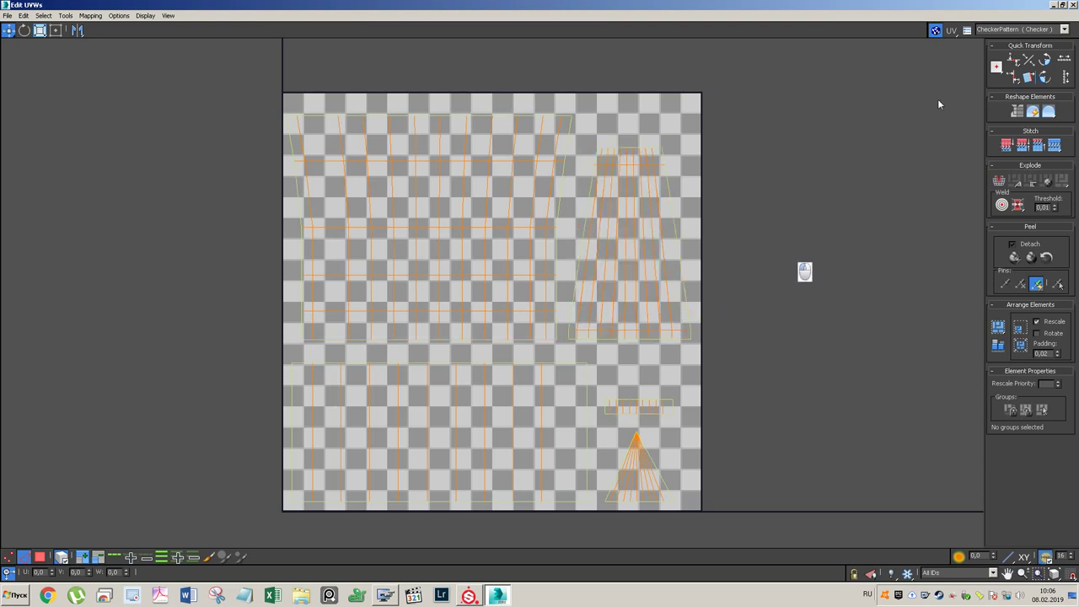
- Close the UV editor and collapse LP_01_bake's modifier stack into the Editable Poly
click(1074, 5)
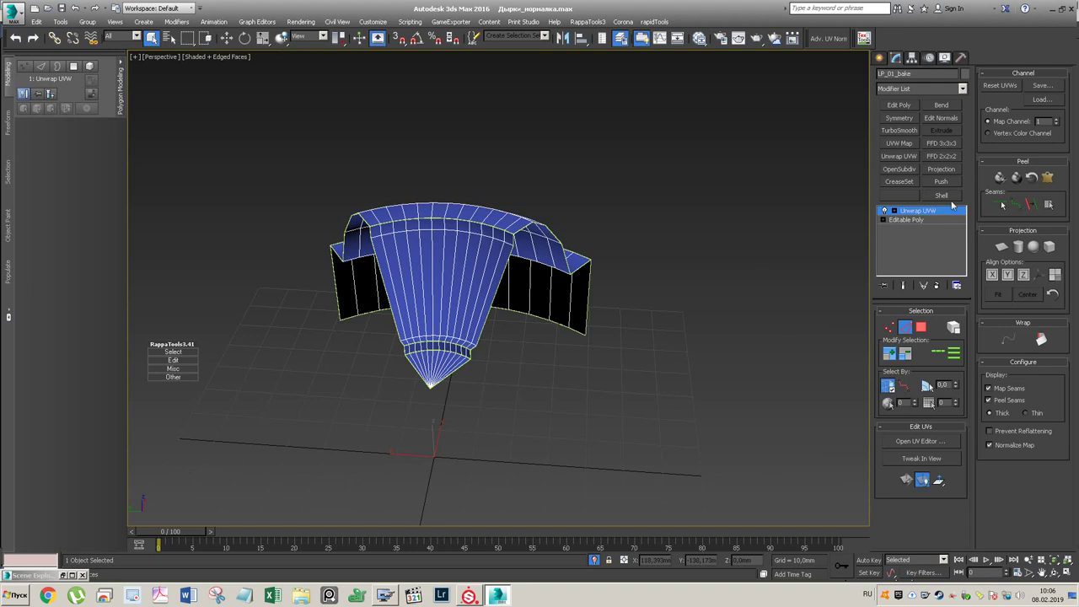
right_click(917, 214)
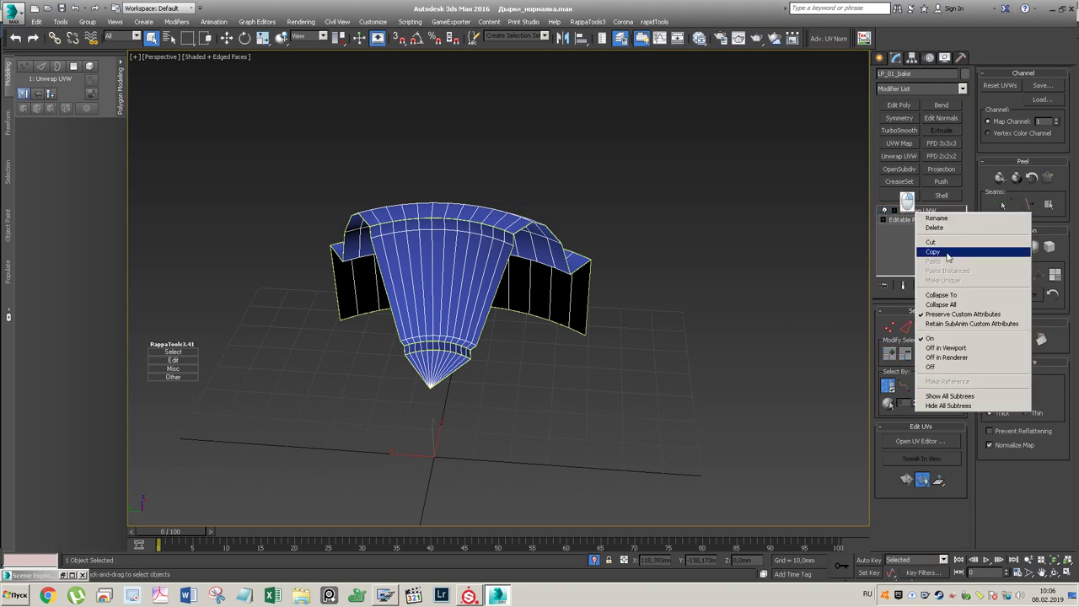
click(966, 301)
click(595, 341)
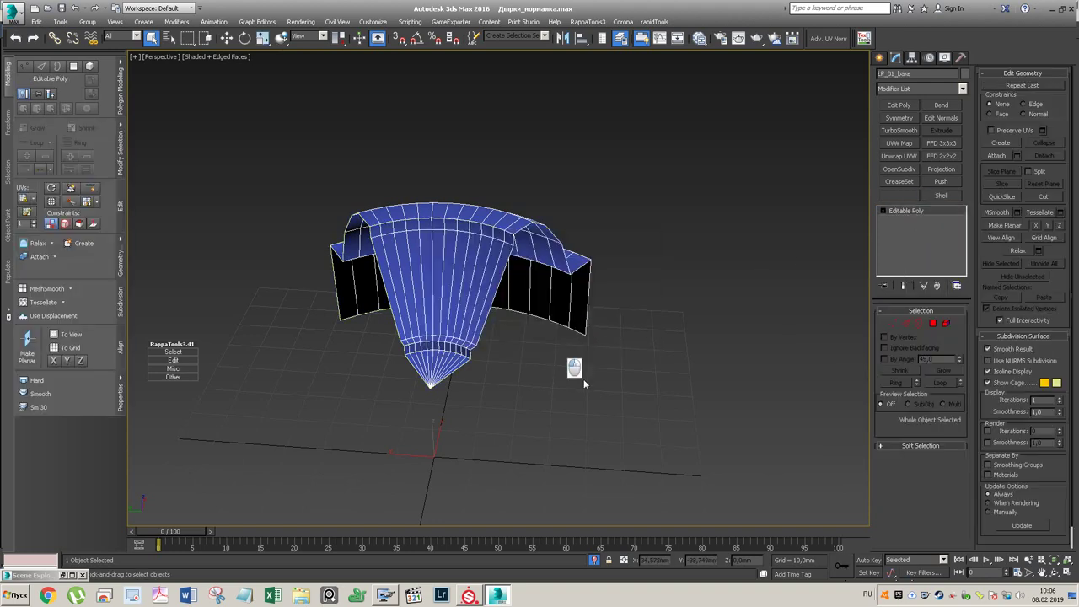
- Clear the selection, exit isolation mode and select both bake wedges together
click(583, 385)
alt+middle_drag(683, 277, 634, 301)
click(593, 560)
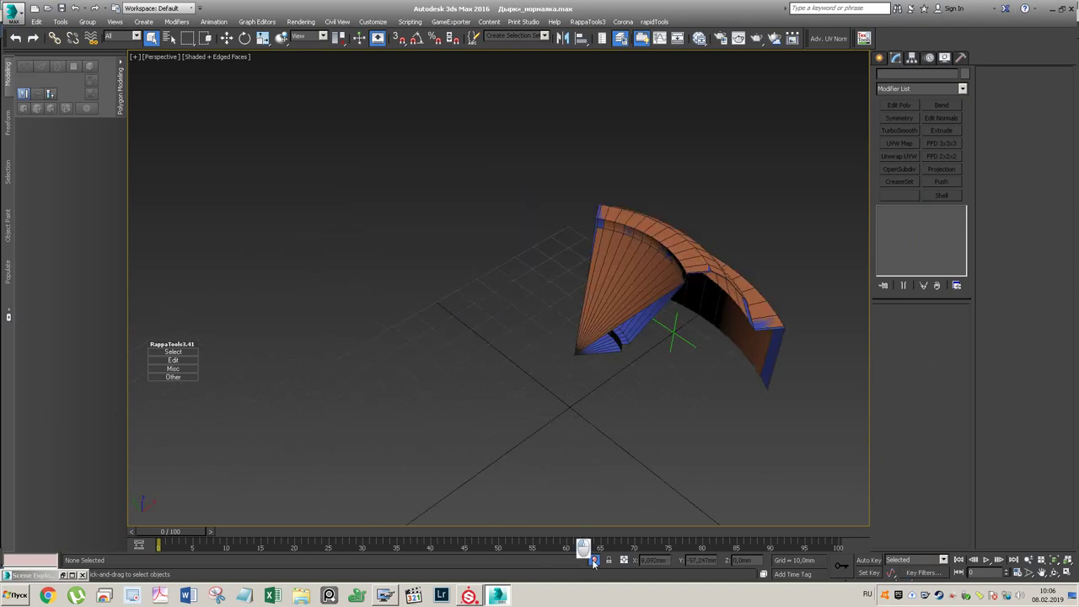
drag(795, 146, 592, 269)
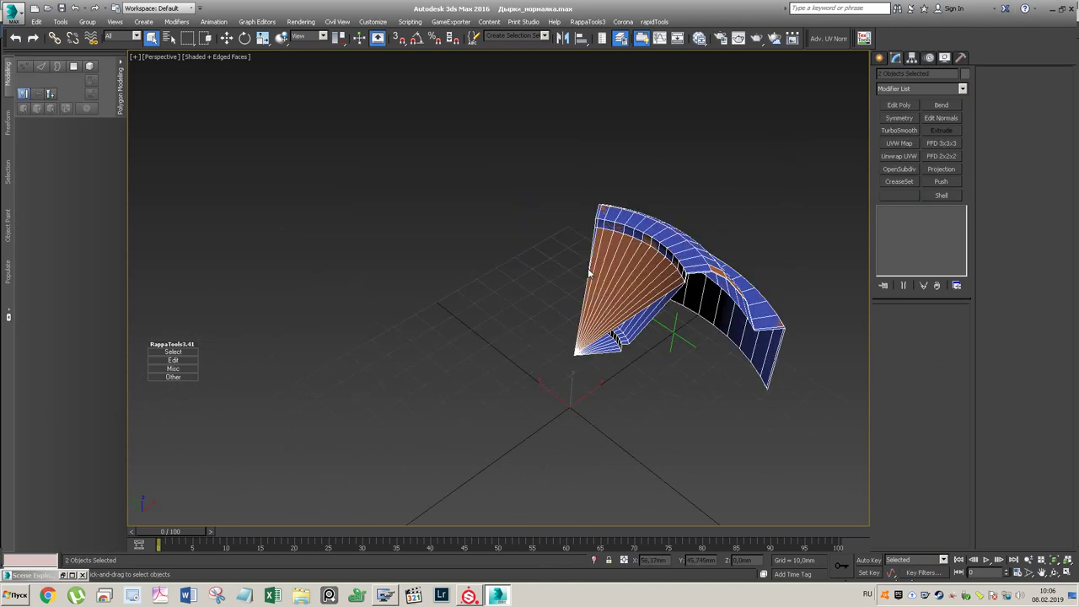
mouse_move(532, 279)
alt+middle_down()
mouse_move(533, 291)
mouse_move(540, 280)
alt+middle_up()
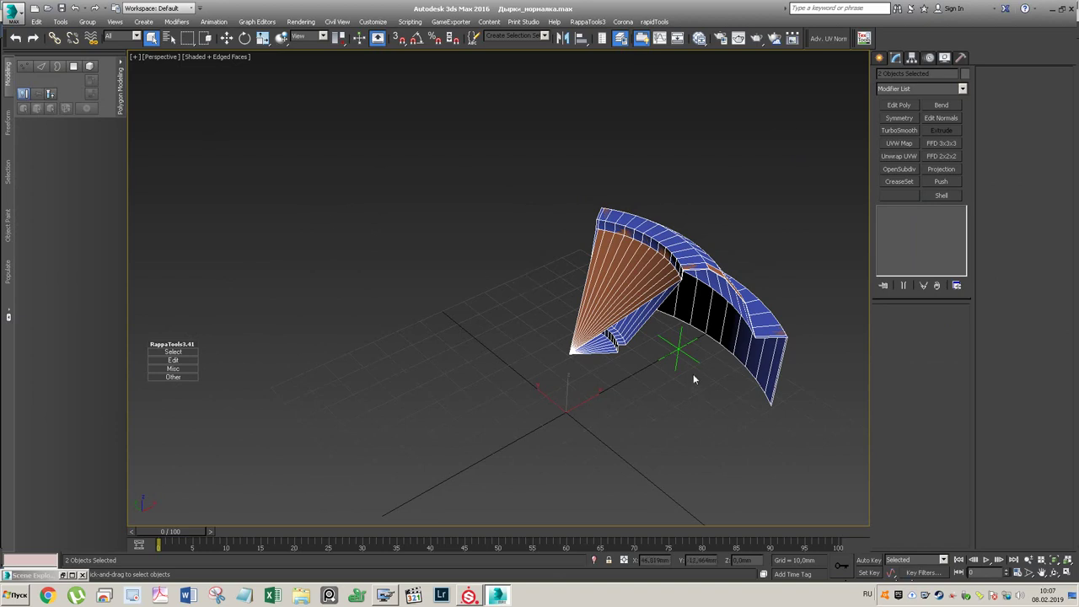
- Select the Point001 helper and move it from the LP_BAKE layer into a hidden layer using the Scene Explorer
click(679, 346)
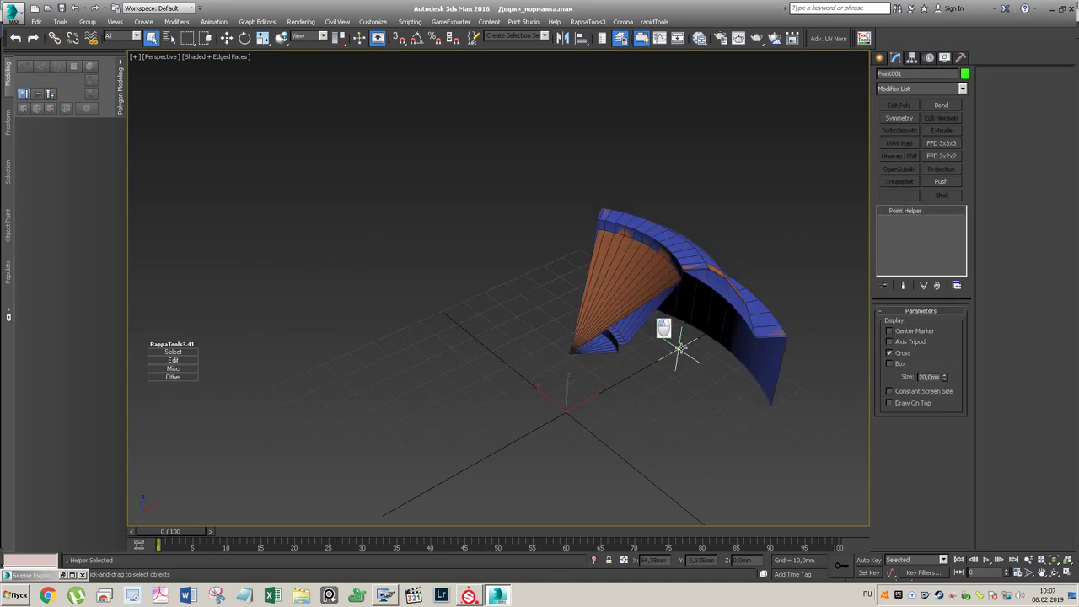
double_click(41, 579)
scroll(236, 211, up, 4)
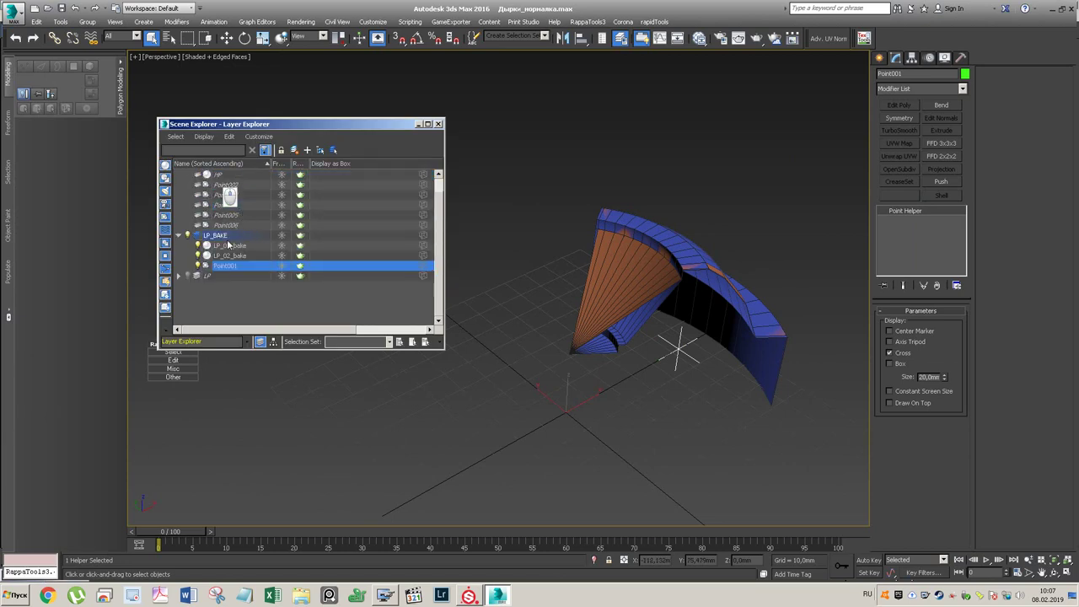
drag(224, 276, 221, 176)
click(438, 125)
- Select both bake wedges, start an FBX export of them and browse to the Normal folder
drag(769, 177, 543, 371)
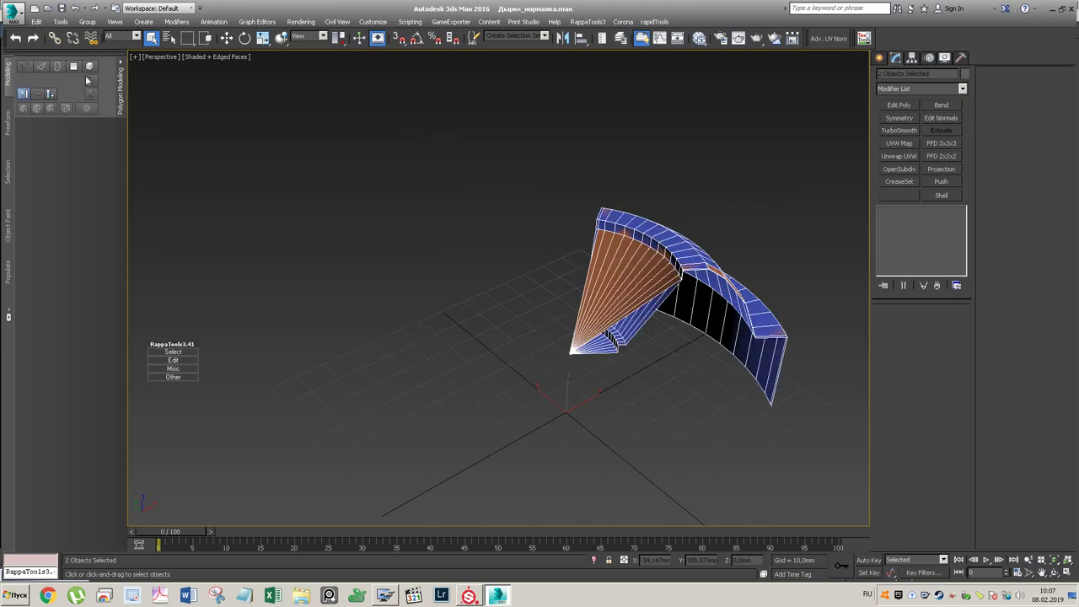
click(13, 14)
click(75, 185)
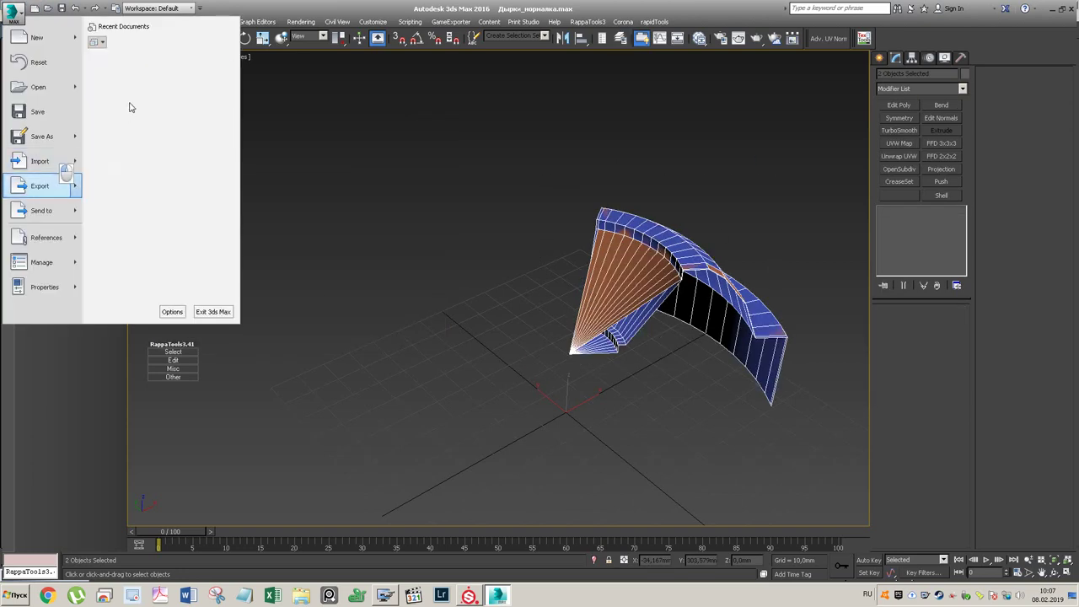
click(145, 91)
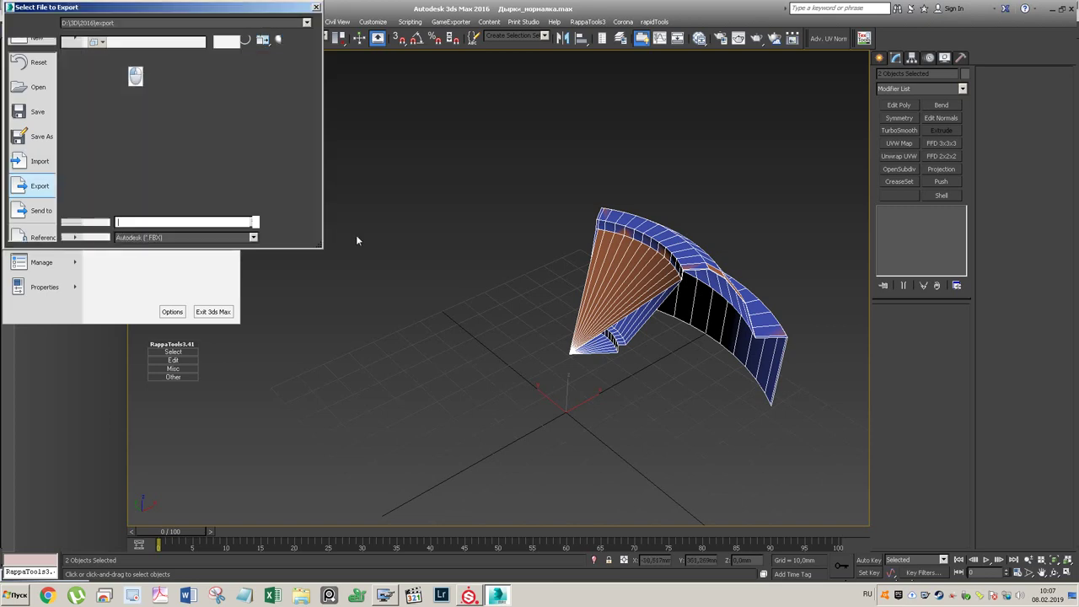
click(233, 46)
click(232, 46)
click(123, 248)
scroll(123, 278, down, 1)
double_click(94, 352)
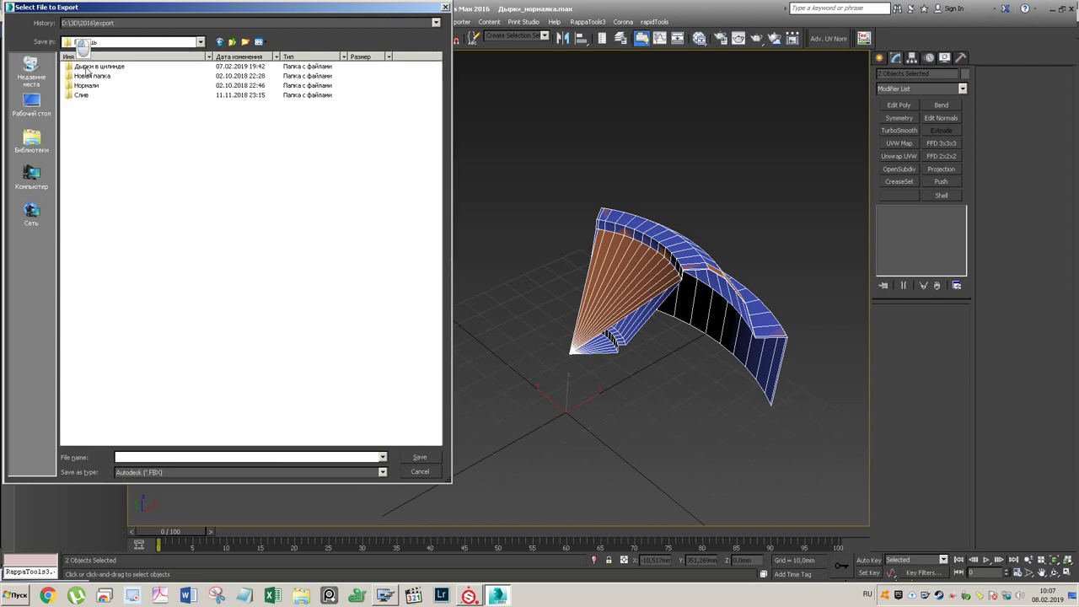
double_click(95, 67)
click(89, 70)
double_click(90, 69)
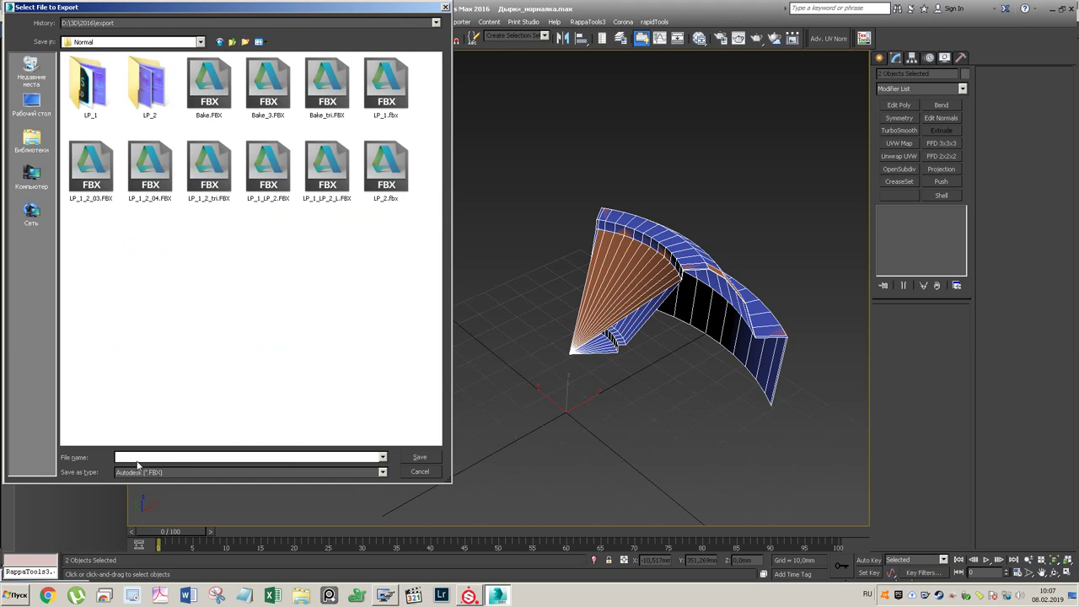
- Use the existing Bake_3.FBX file name for the export and export the wedges as FBX
text(иф)
key(BackSpace)
key(BackSpace)
key(alt+shift)
text(B)
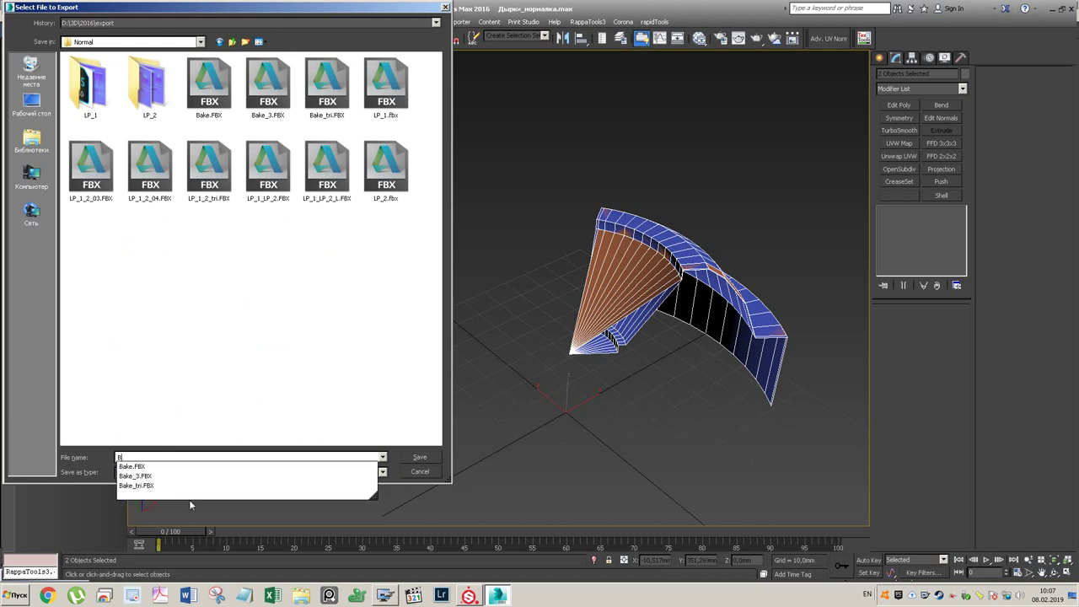
click(271, 89)
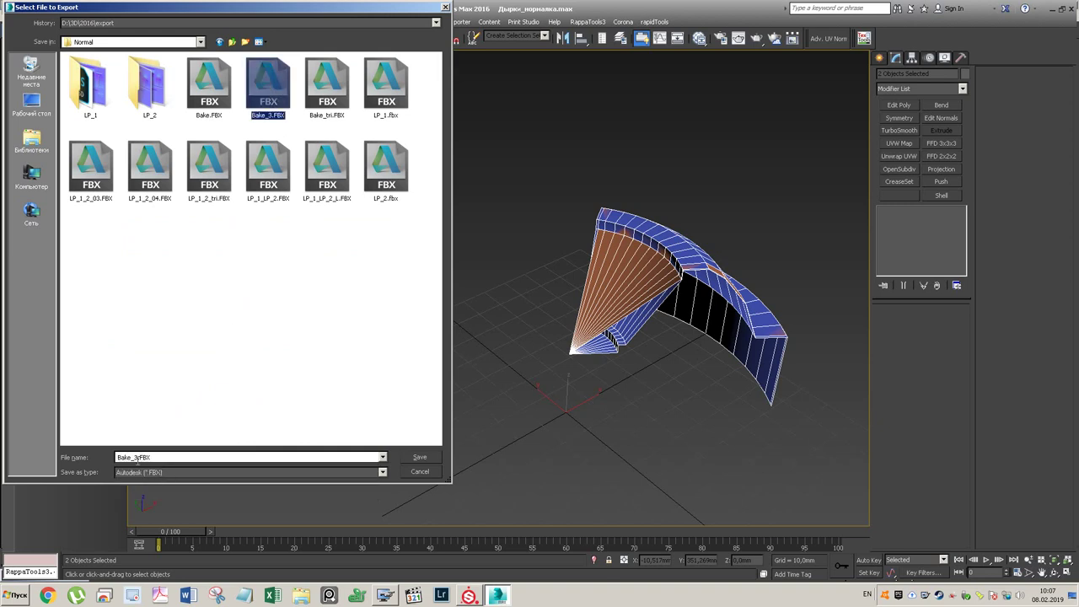
click(140, 457)
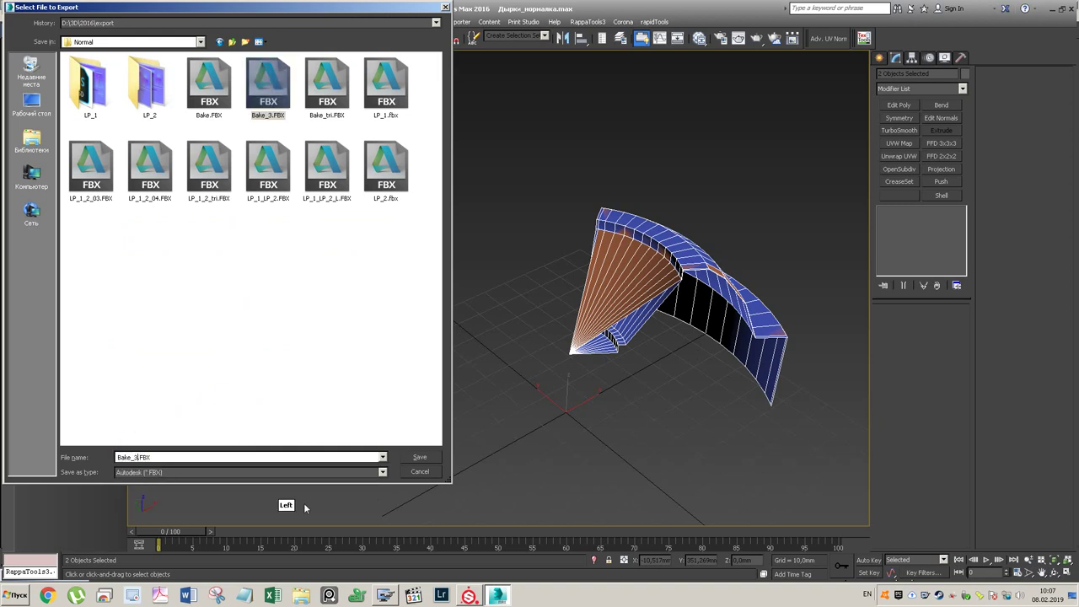
key(Return)
click(623, 445)
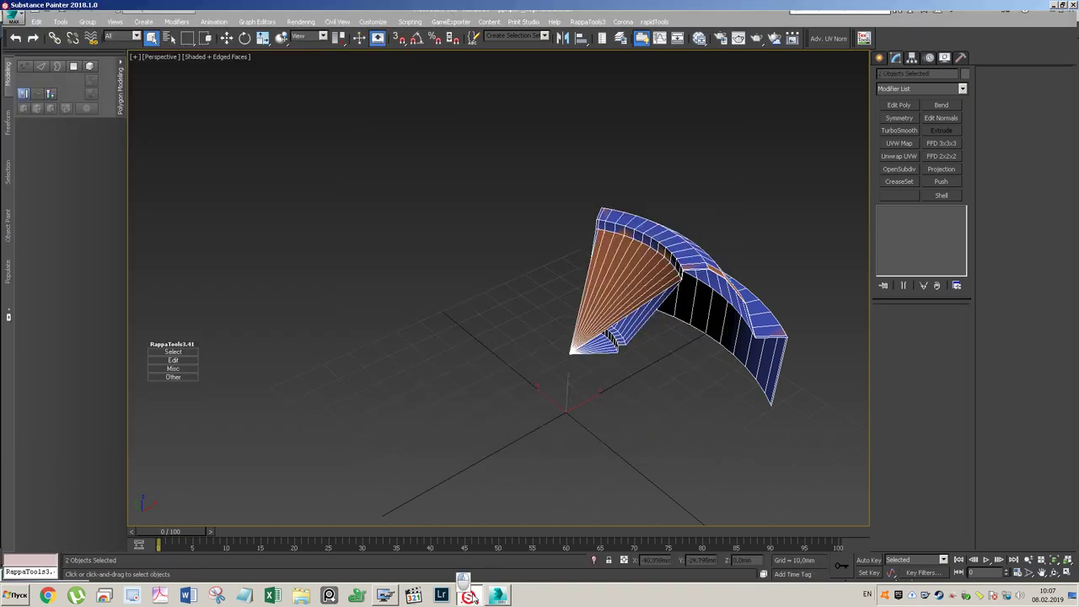
- Switch to Substance Painter and create a new project from the Bake_5.FBX mesh with DirectX normals and 1024 resolution
click(470, 596)
click(9, 17)
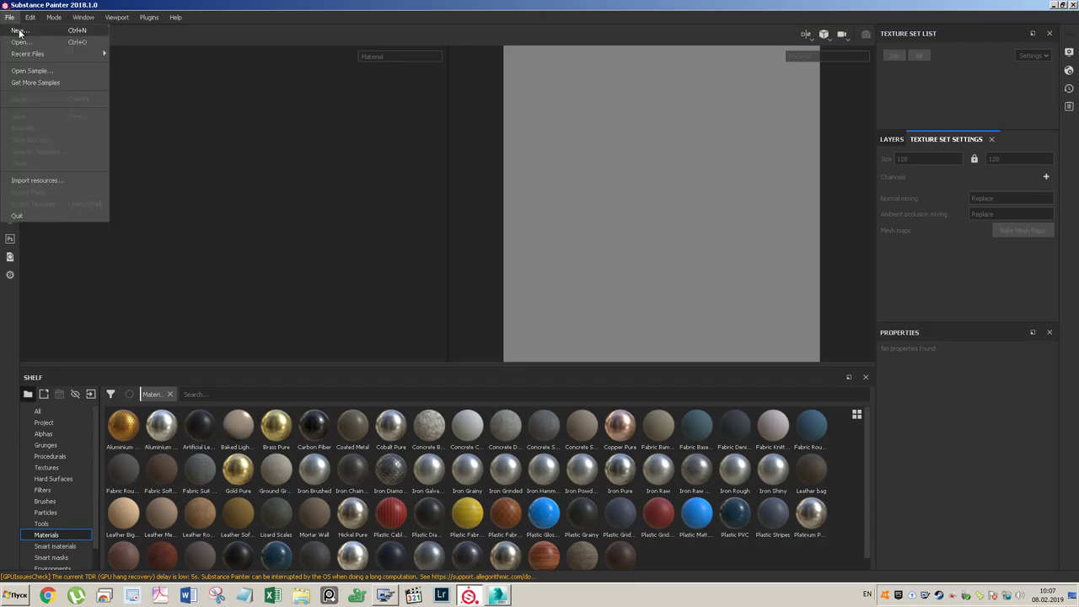
click(19, 31)
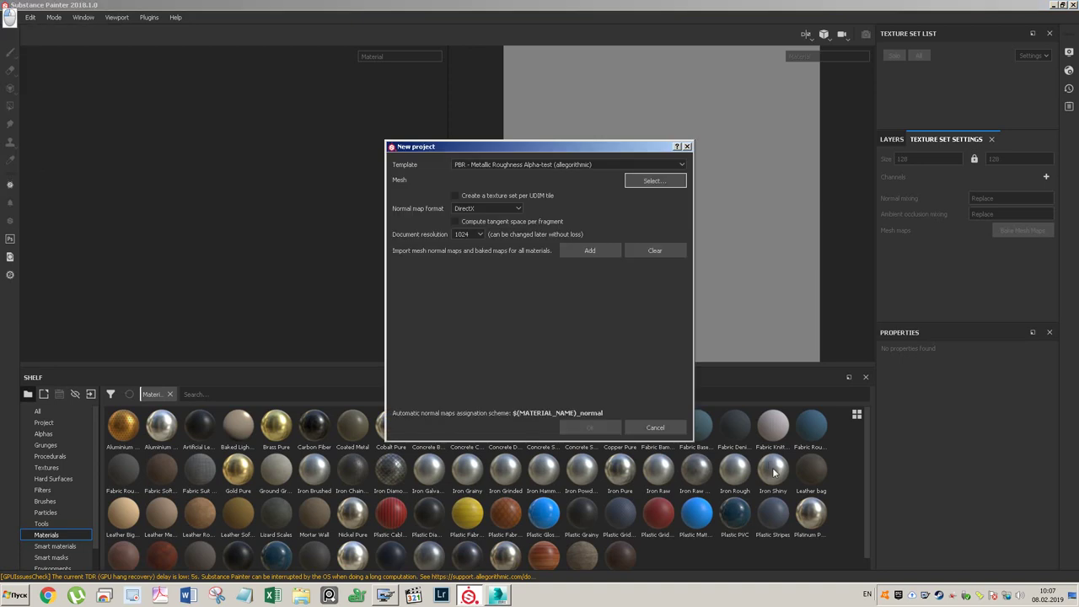
click(665, 184)
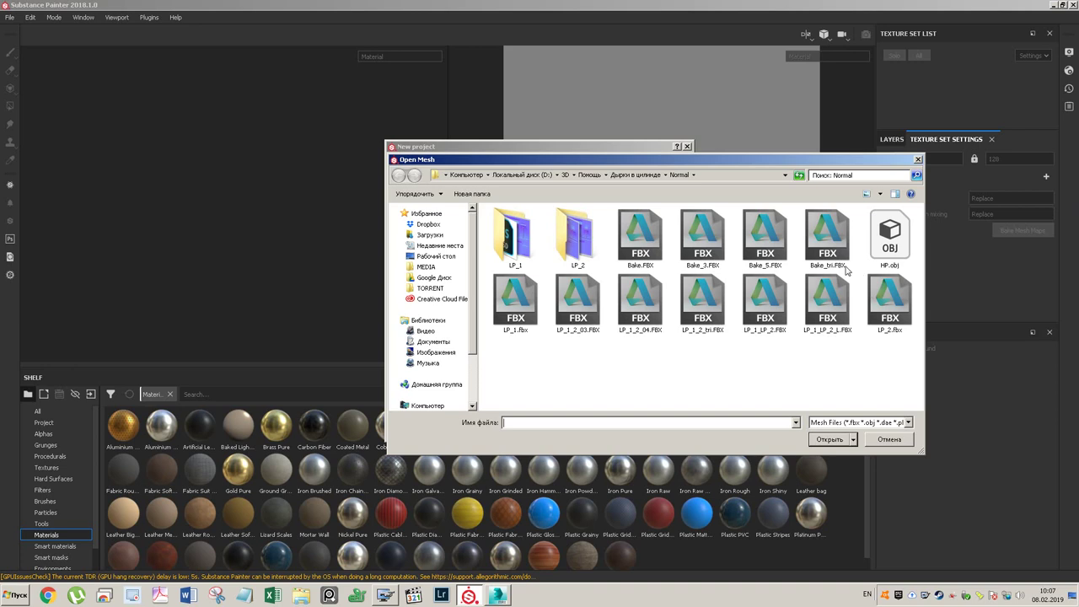
click(767, 253)
click(829, 439)
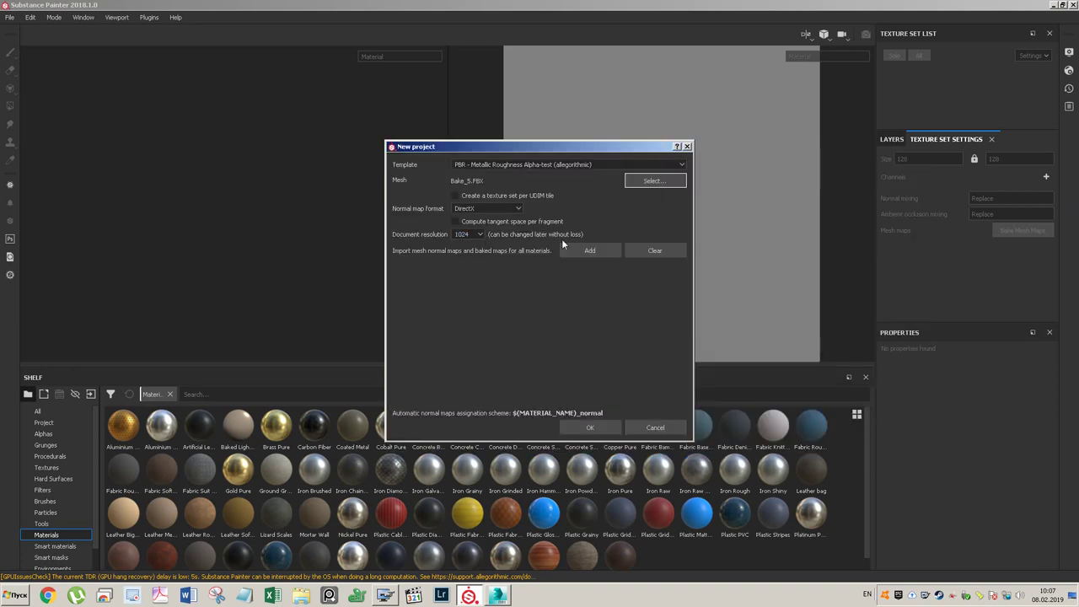
click(590, 427)
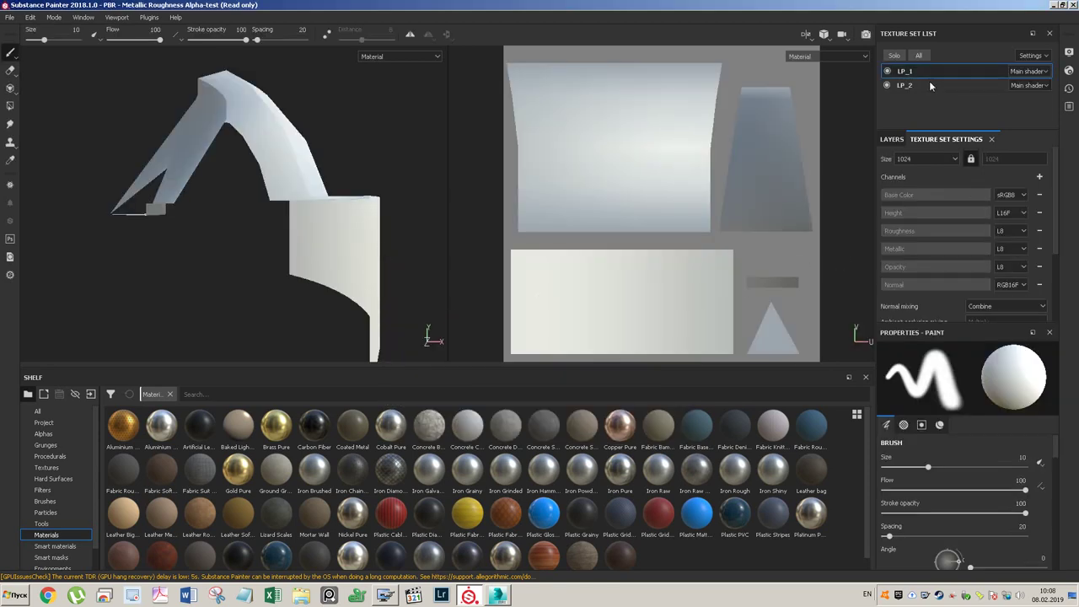
- Hide the LP_2 texture set in the viewport and open the mesh map baking settings for LP_1
click(887, 85)
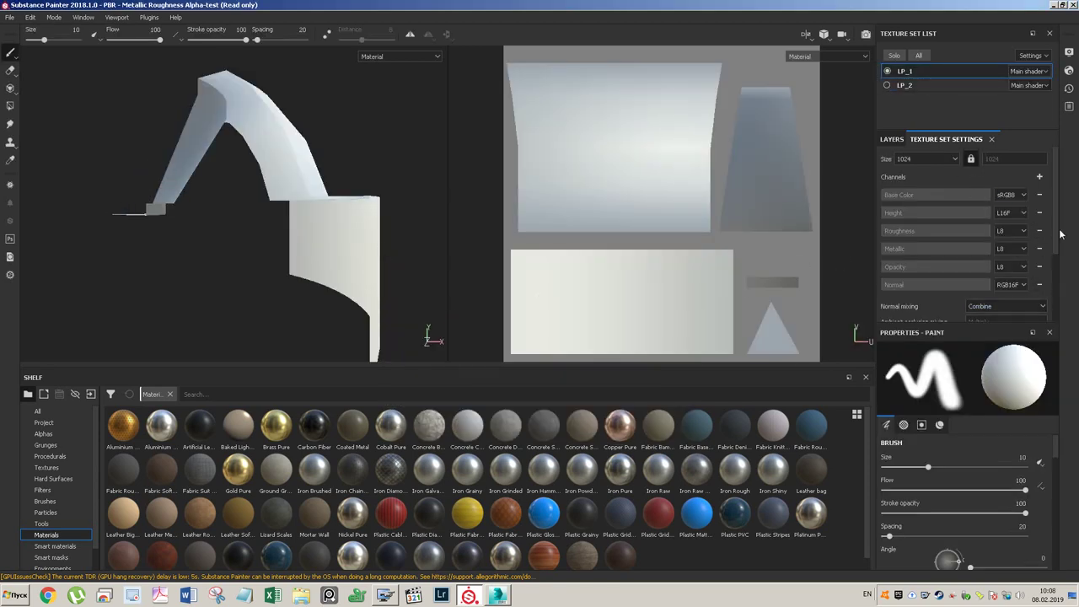
alt+drag(308, 232, 319, 261)
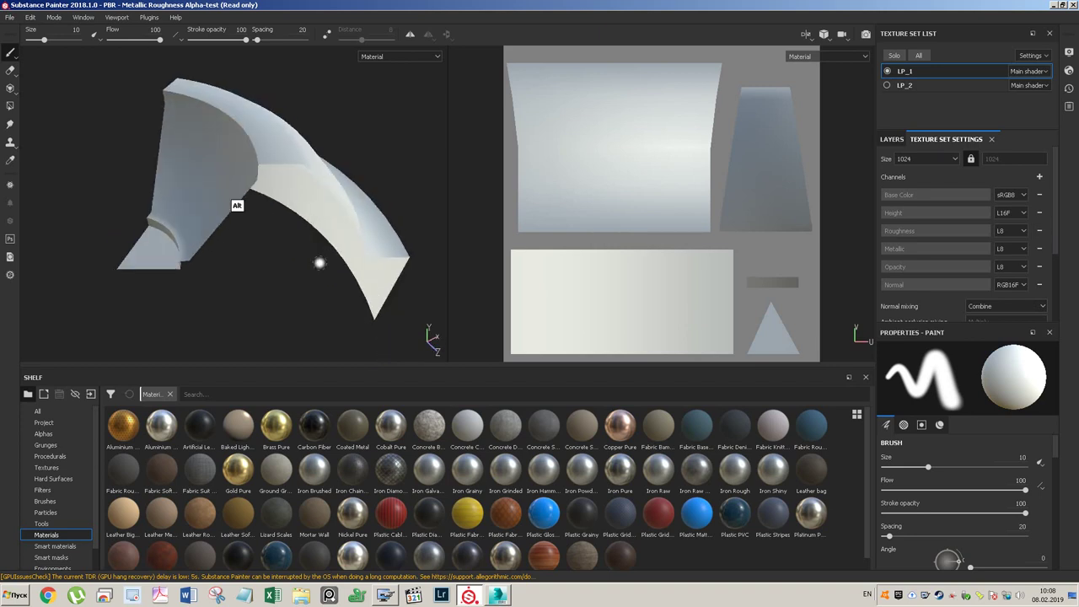
scroll(986, 253, down, 3)
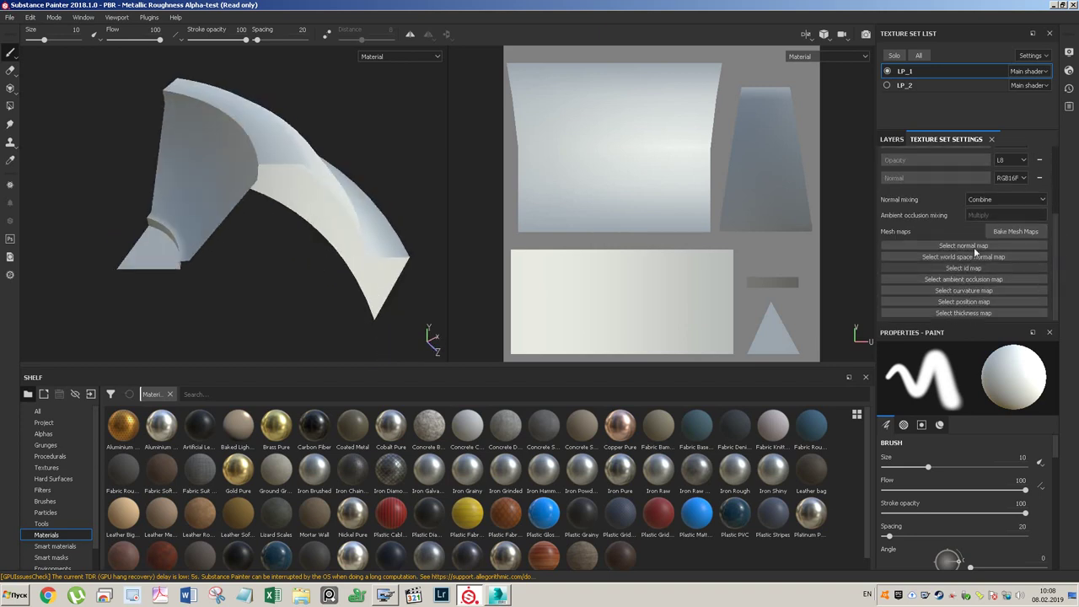
click(1005, 233)
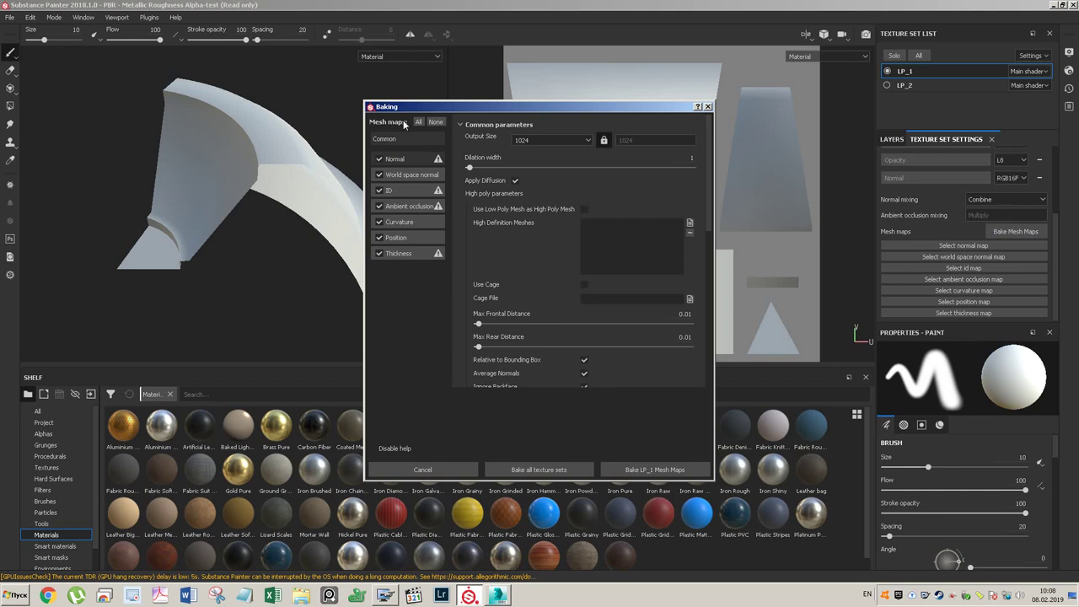
- Exclude world space normal, ID, ambient occlusion, curvature, position and thickness from the bake, keeping only the Normal map
click(379, 175)
click(380, 206)
click(379, 222)
click(381, 239)
click(381, 253)
- Load HP.obj as the high definition mesh for the bake
click(689, 223)
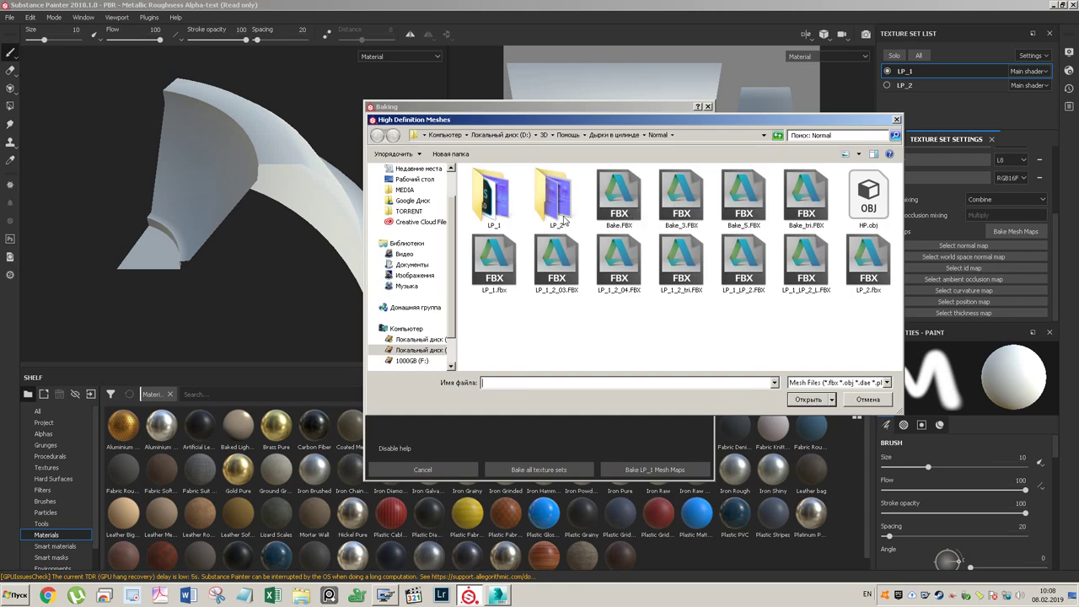
click(868, 198)
click(807, 399)
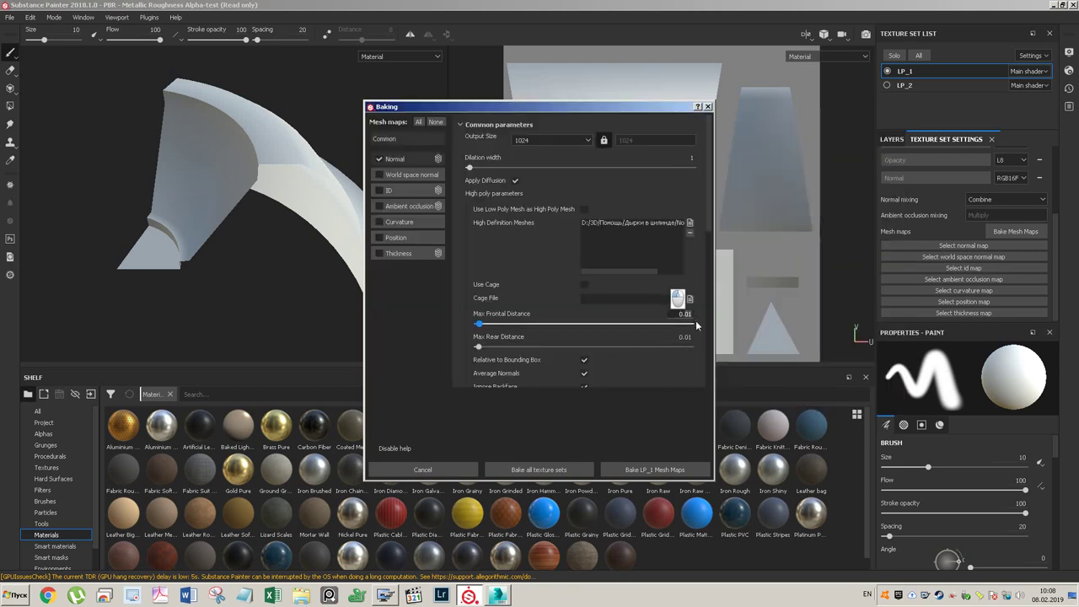
- Set both the max frontal distance and the max rear distance to 0.04
key(BackSpace)
text(4)
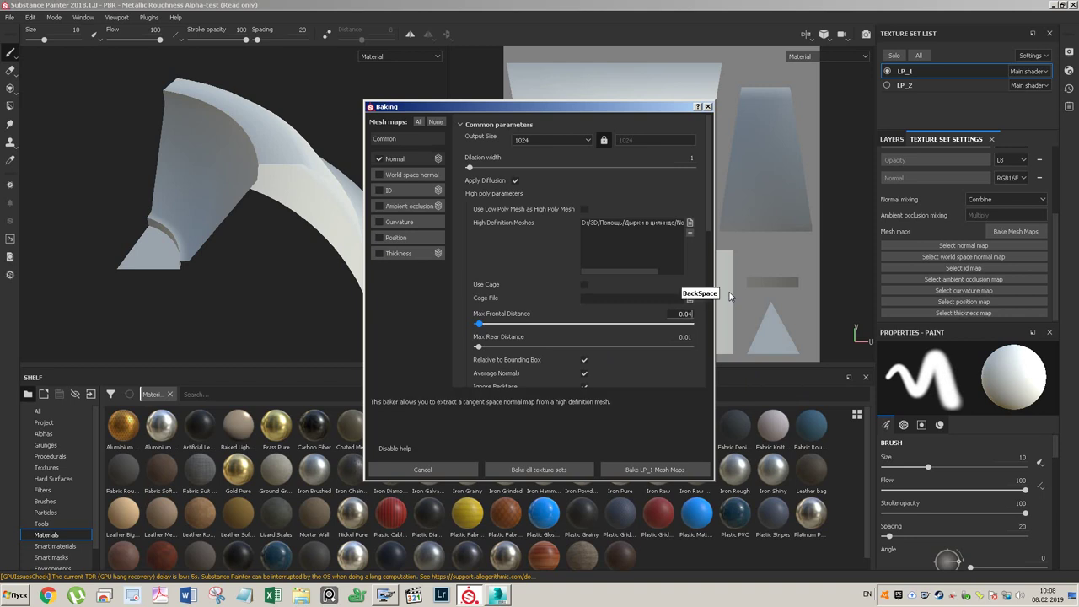
key(Tab)
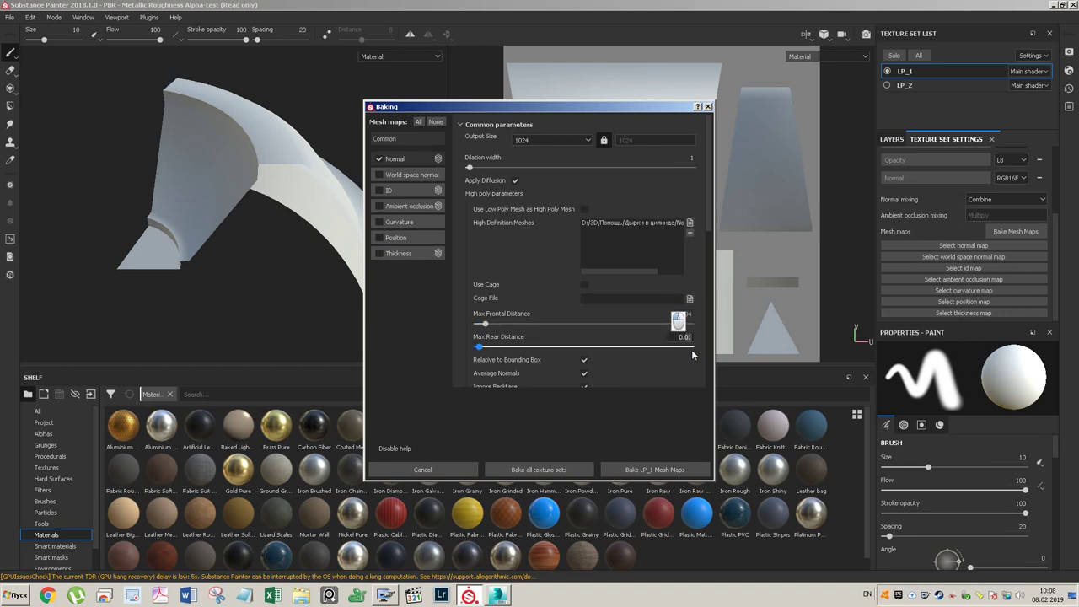
key(BackSpace)
text(4)
- Set antialiasing to Subsampling 8x8, bake the LP_1 mesh maps and inspect the baked normals on the wedge
scroll(704, 278, down, 3)
scroll(710, 267, down, 2)
click(630, 245)
click(628, 278)
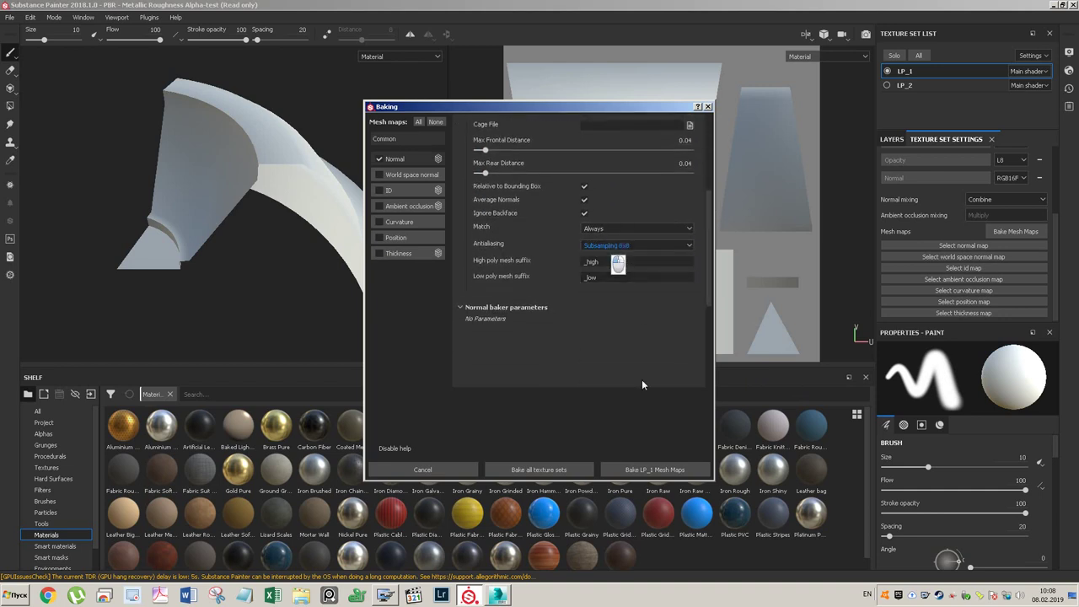
click(645, 468)
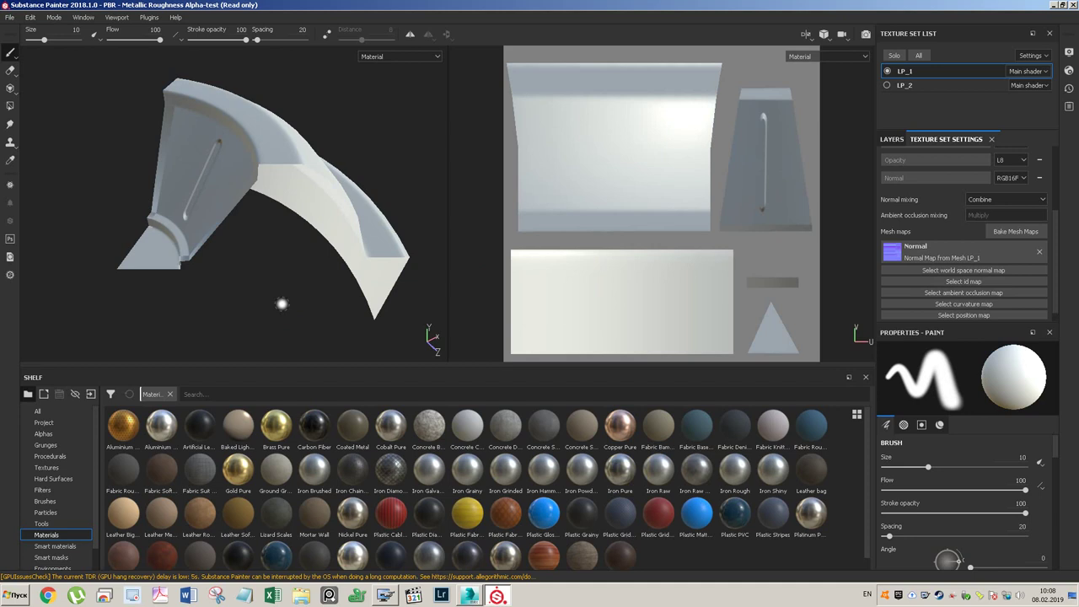
alt+drag(220, 179, 345, 174)
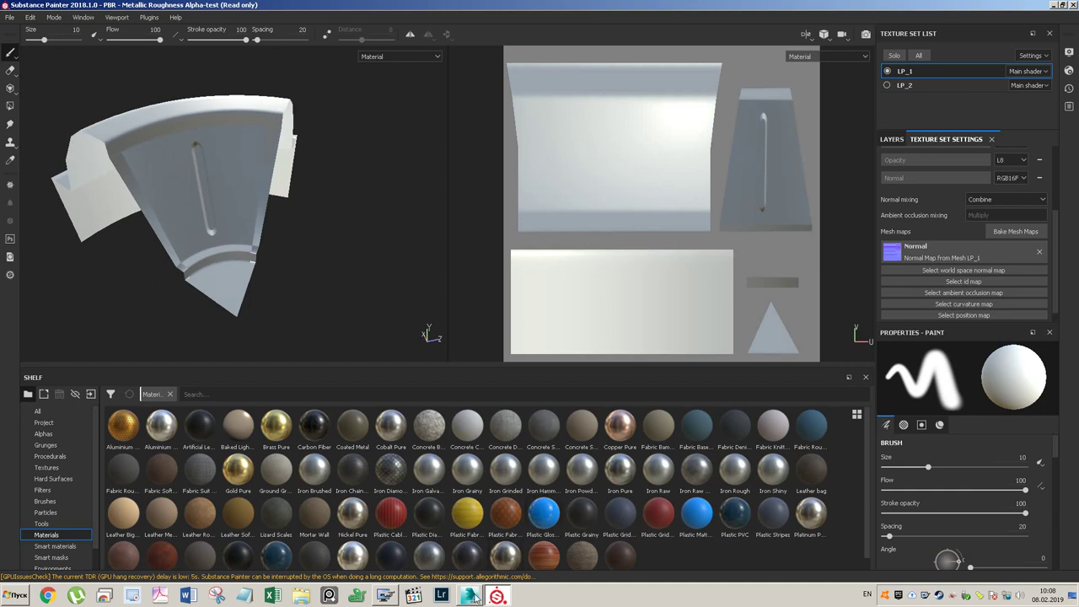
- Switch to 3ds Max, select the LP_01_bake wedge alone and isolate it
click(469, 596)
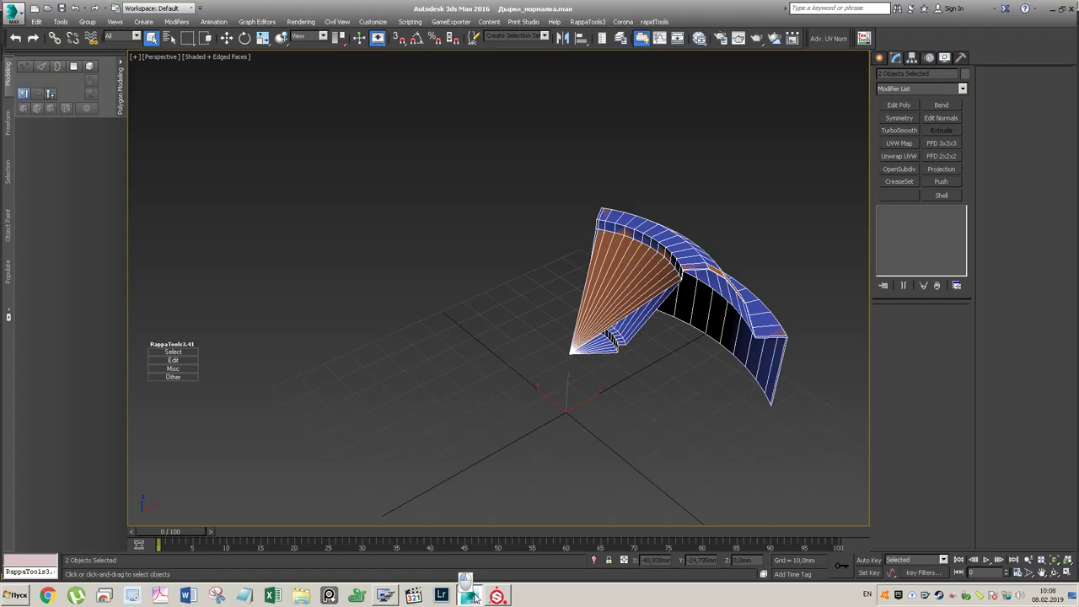
click(627, 340)
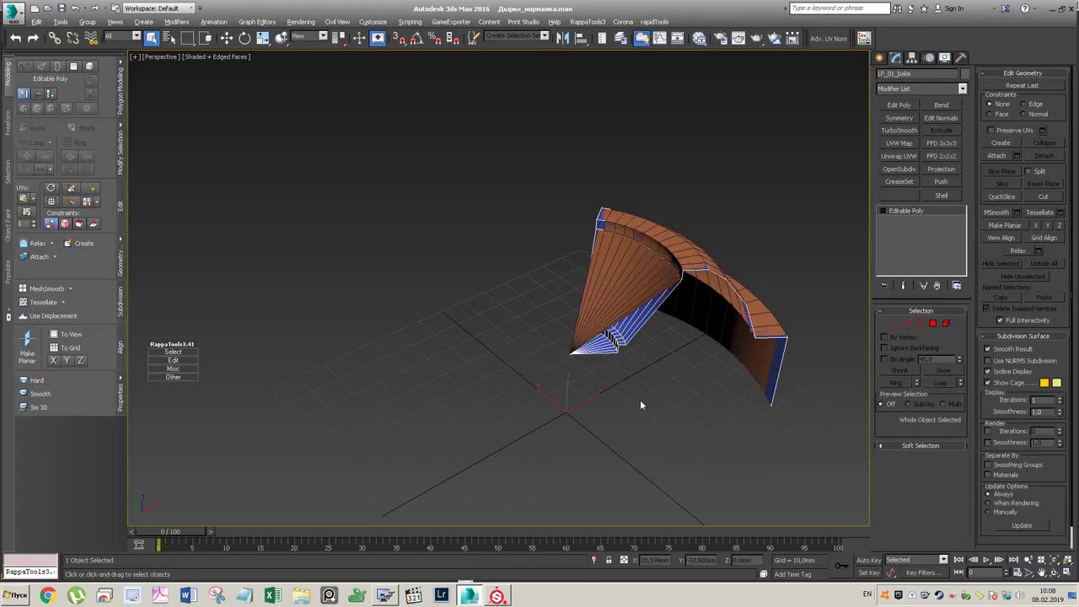
key(alt+q)
alt+middle_drag(526, 342, 557, 352)
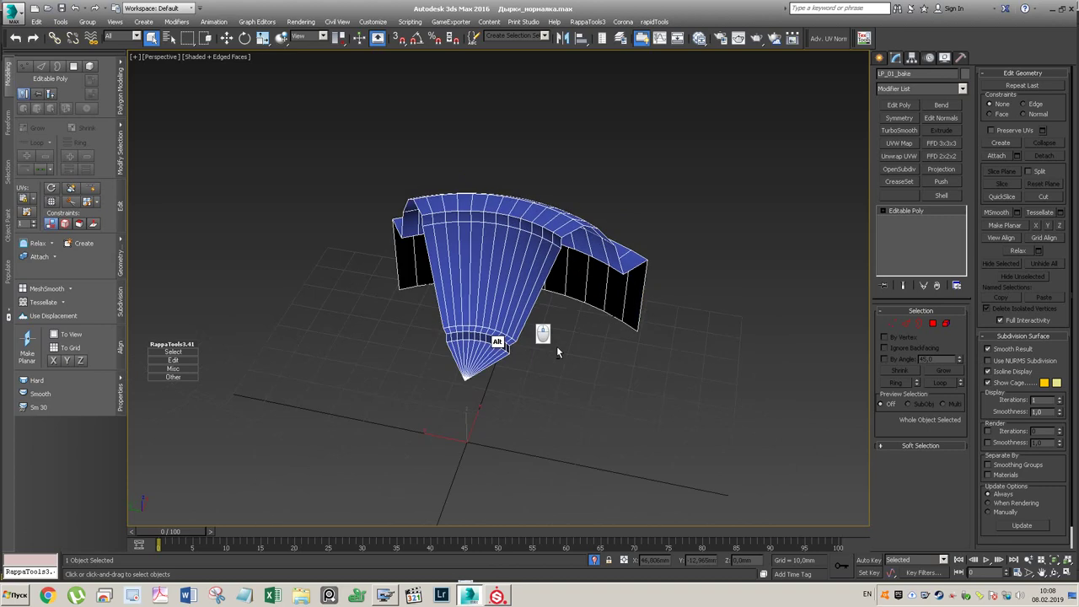
- Add an Unwrap UVW modifier to LP_01_bake and open its UV editor in edge selection mode
click(899, 157)
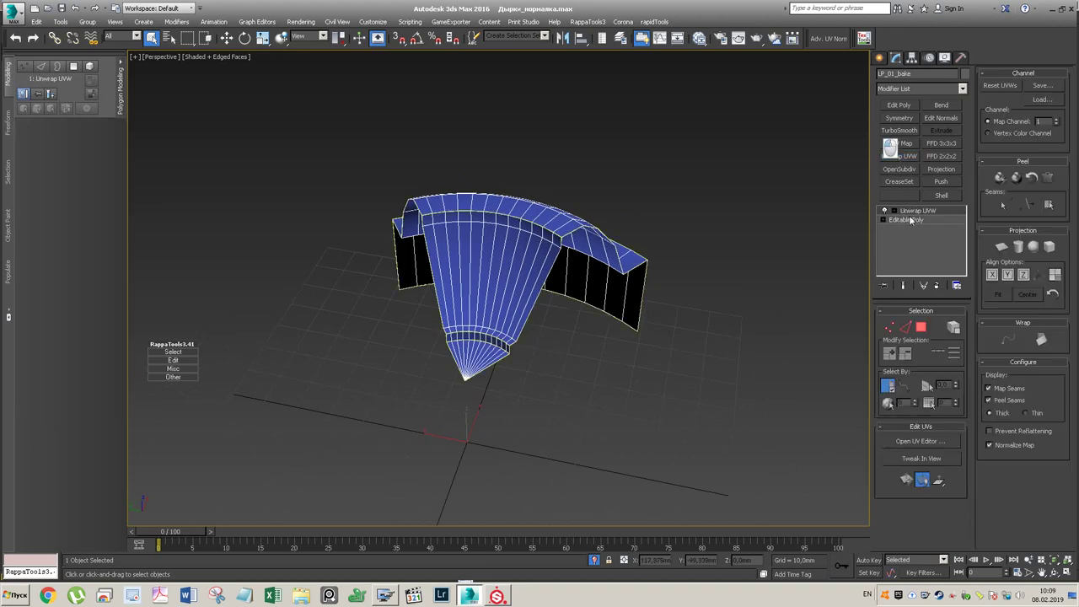
click(930, 442)
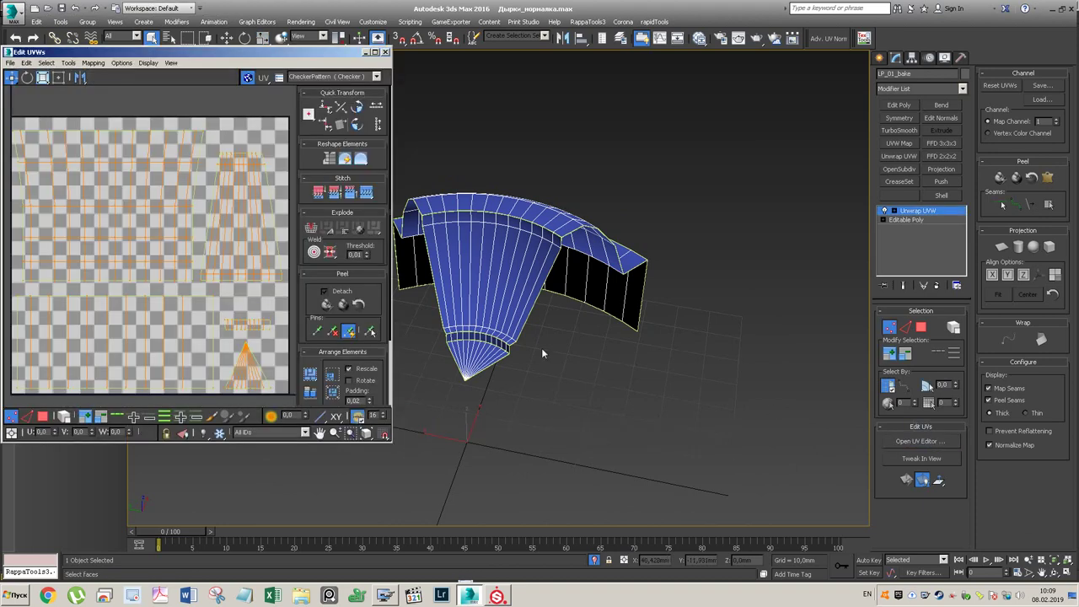
key(2)
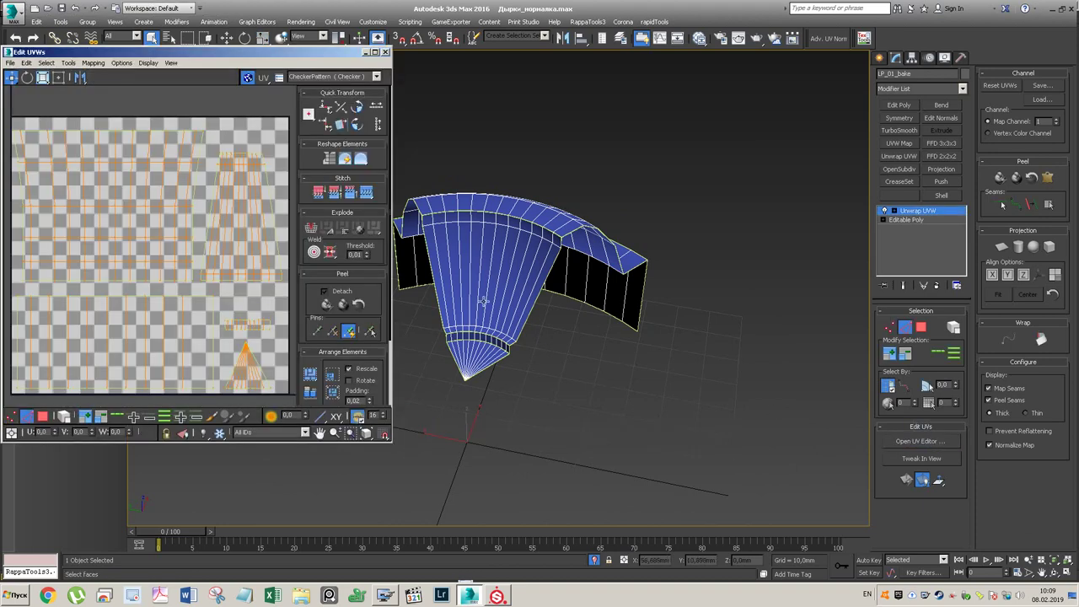
- Select the border edges along one side of the wedge, excluding the large curved rim shell, and shift them slightly outward along U
click(531, 305)
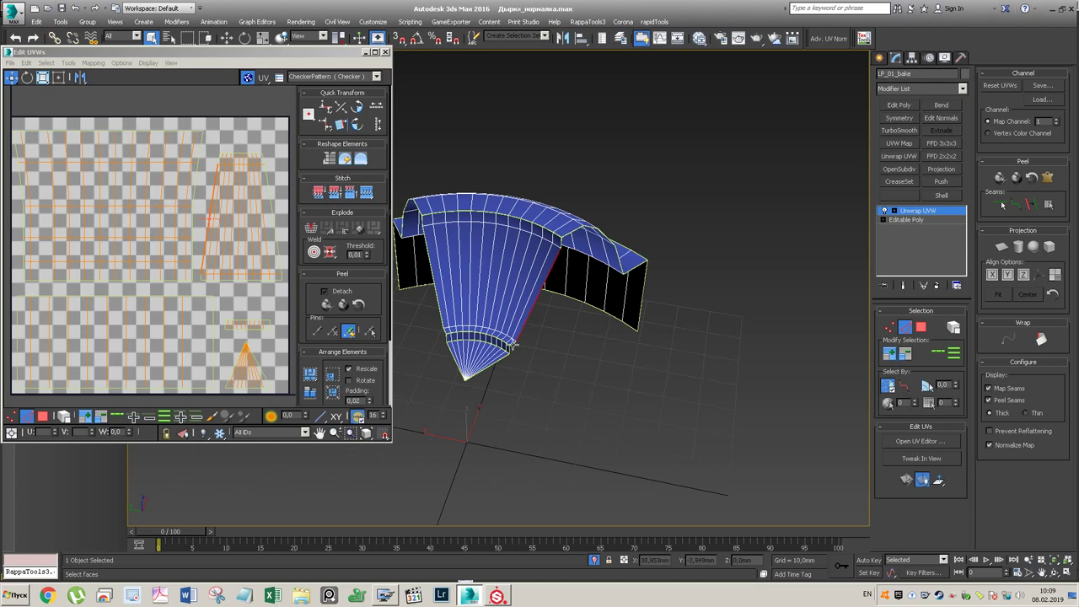
click(936, 354)
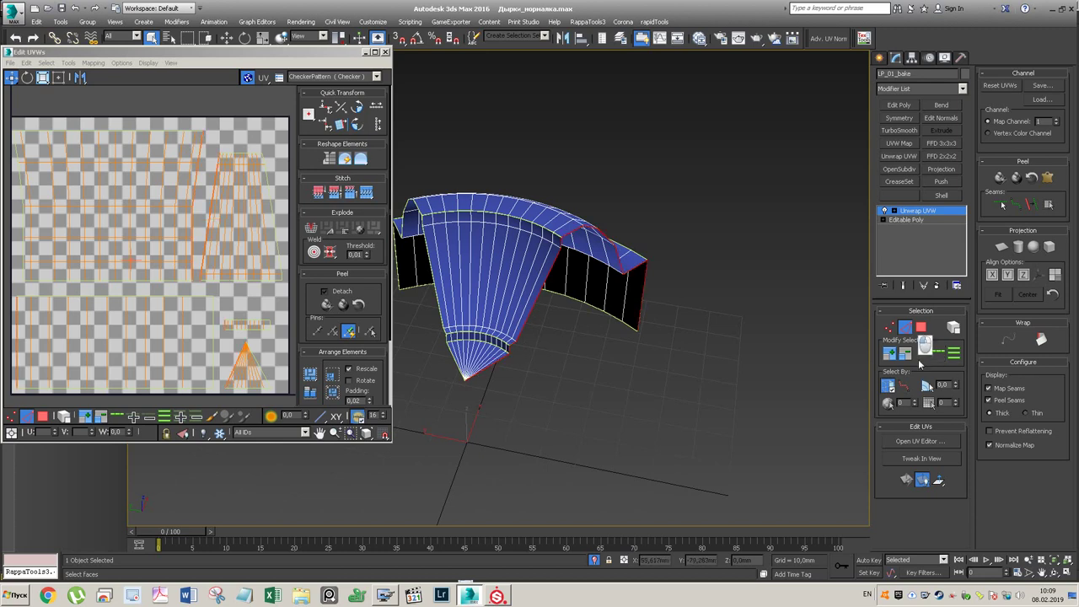
alt+click(201, 283)
alt+click(201, 142)
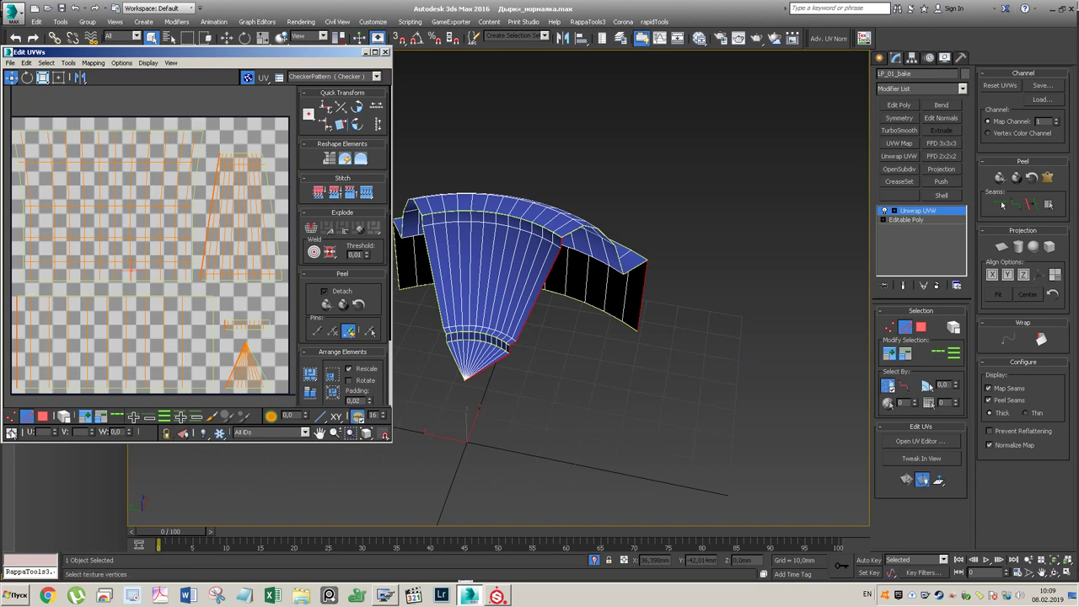
click(25, 415)
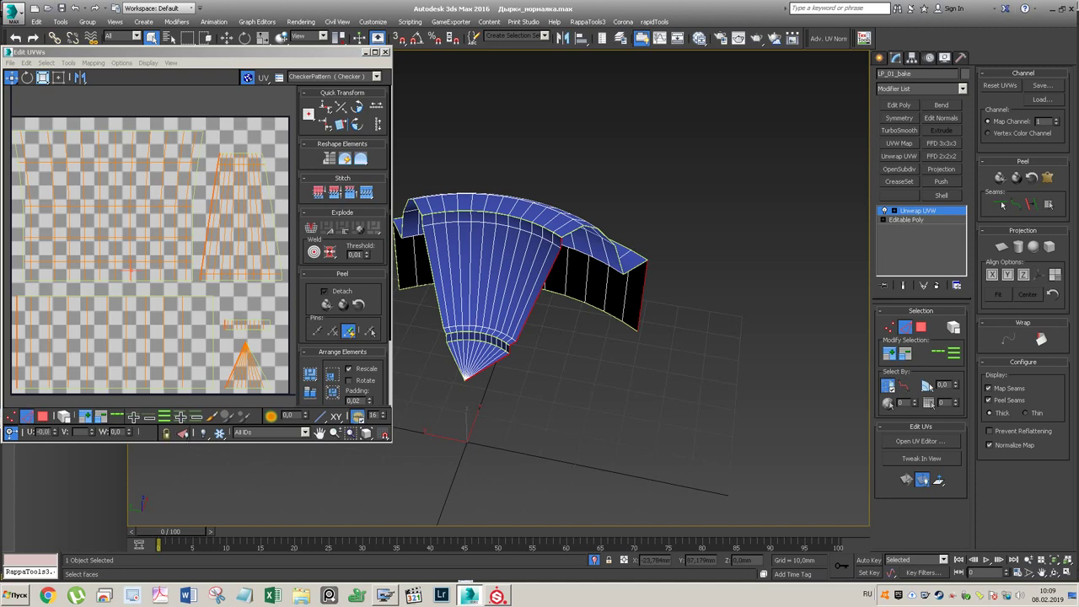
key(Return)
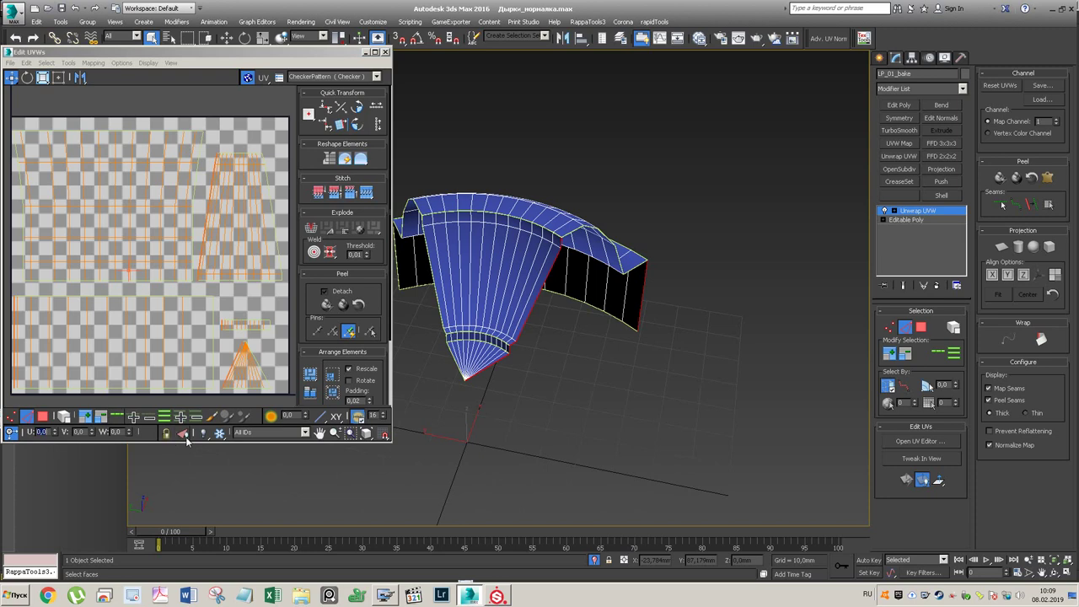
click(246, 410)
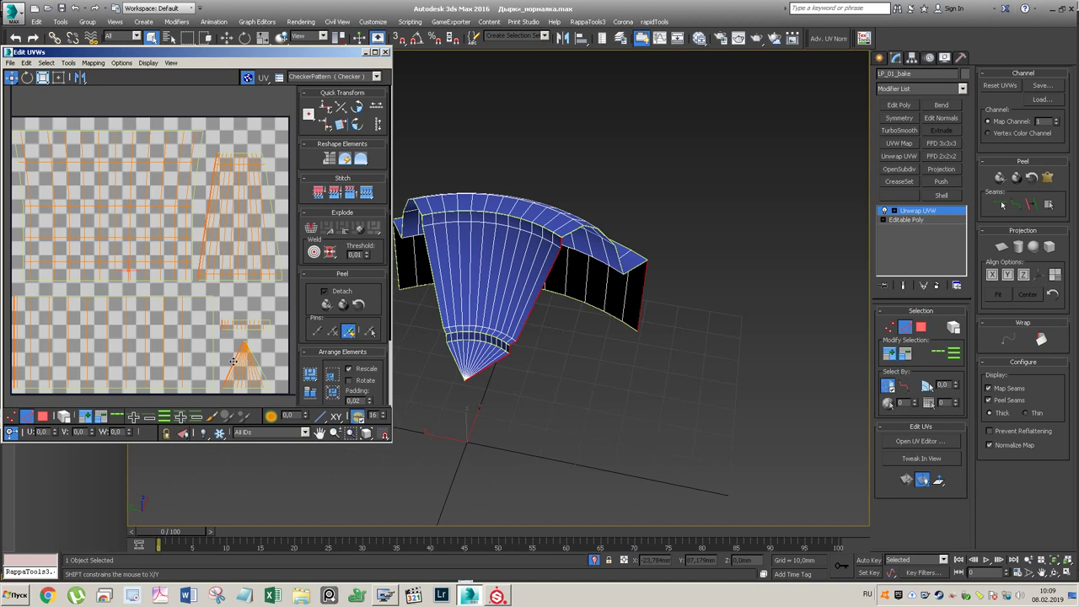
shift+drag(233, 362, 231, 362)
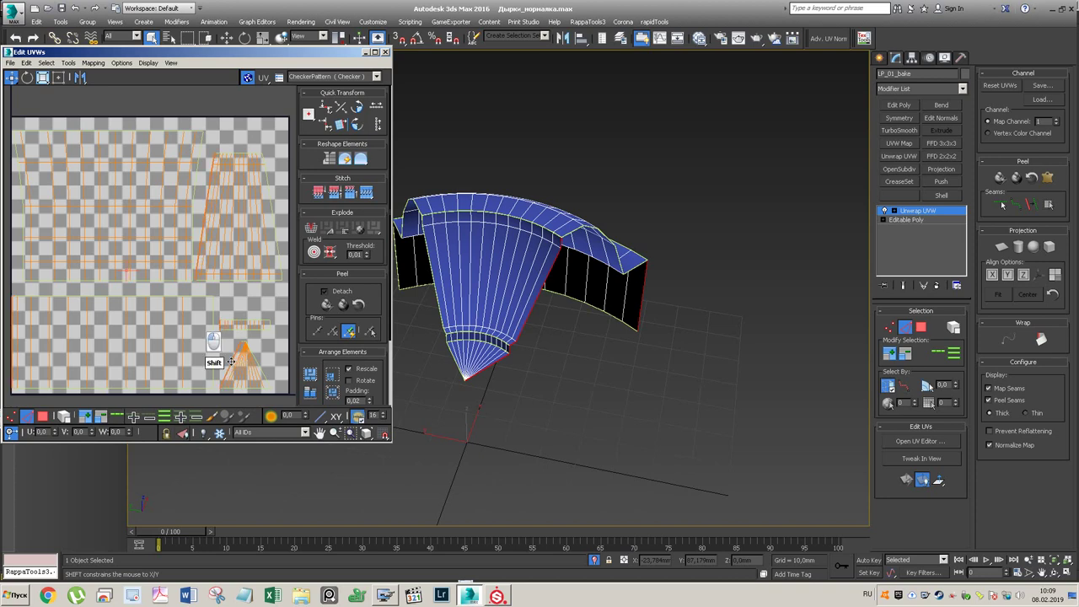
- Select the wedge's opposite side border edges, excluding the large curved rim shell, and adjust their outward offset along U in the enlarged editor
click(436, 299)
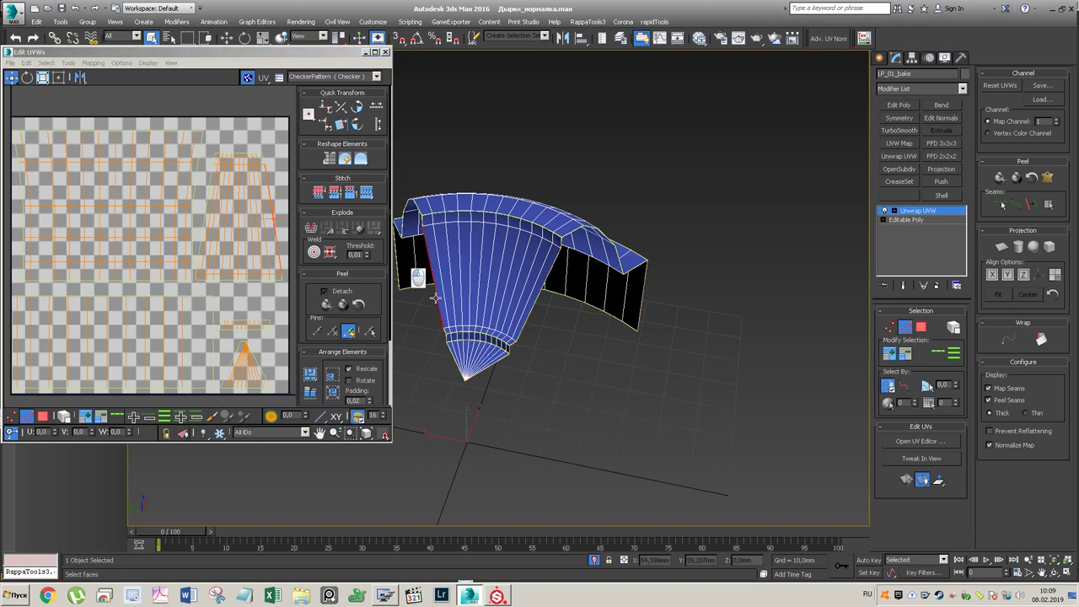
click(934, 350)
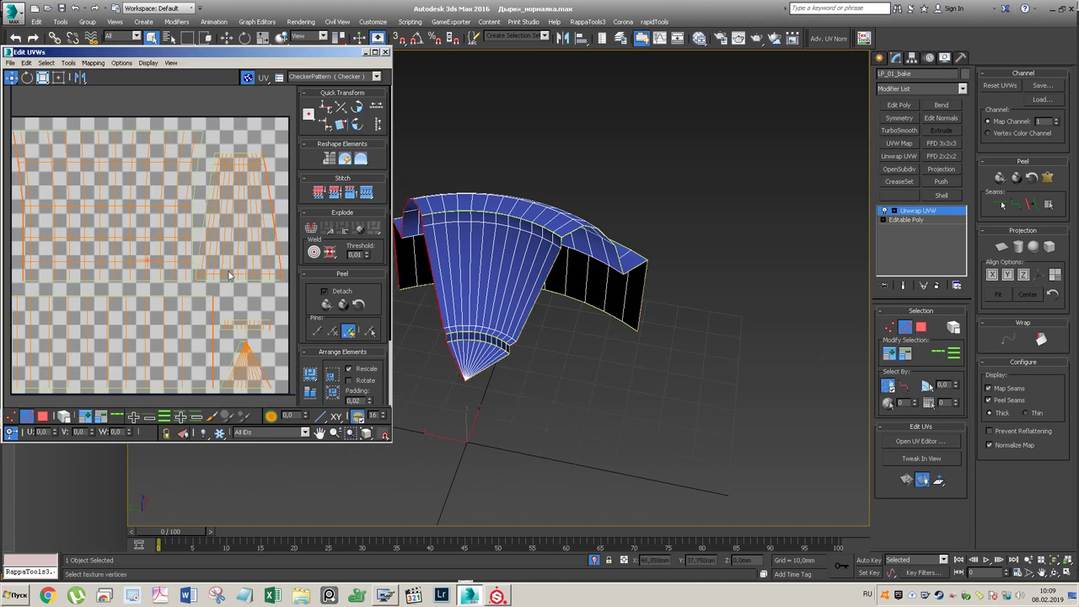
key(alt)
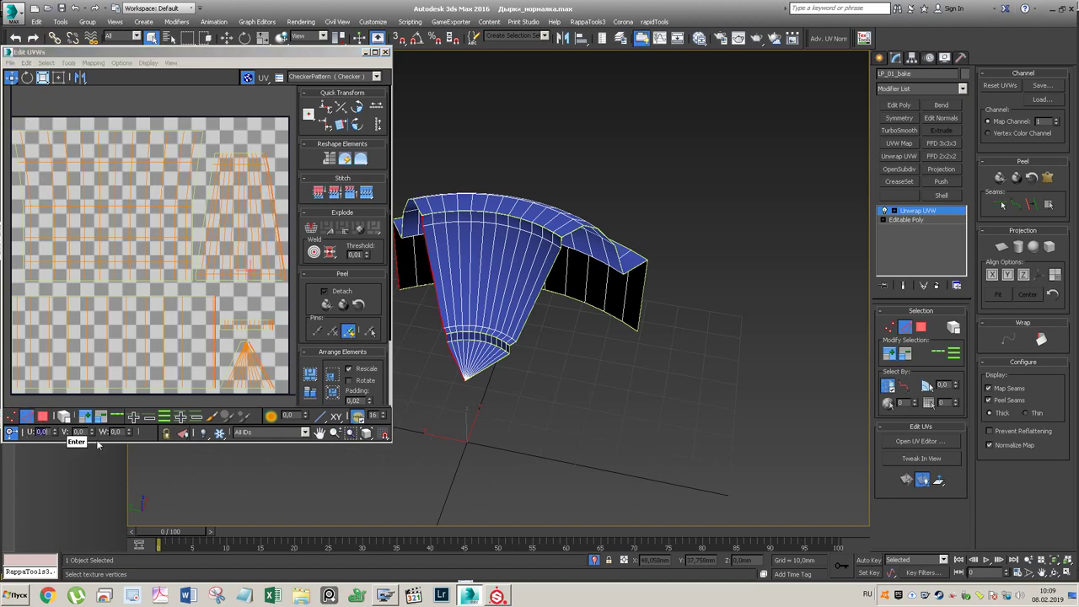
click(269, 371)
shift+drag(259, 363, 263, 362)
click(375, 52)
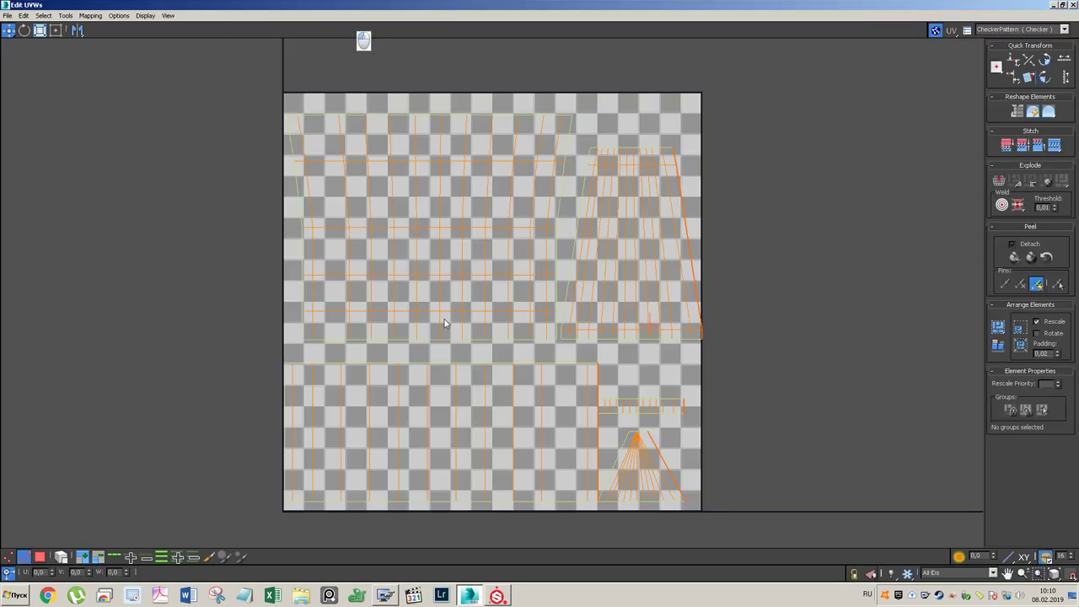
shift+drag(656, 455, 656, 455)
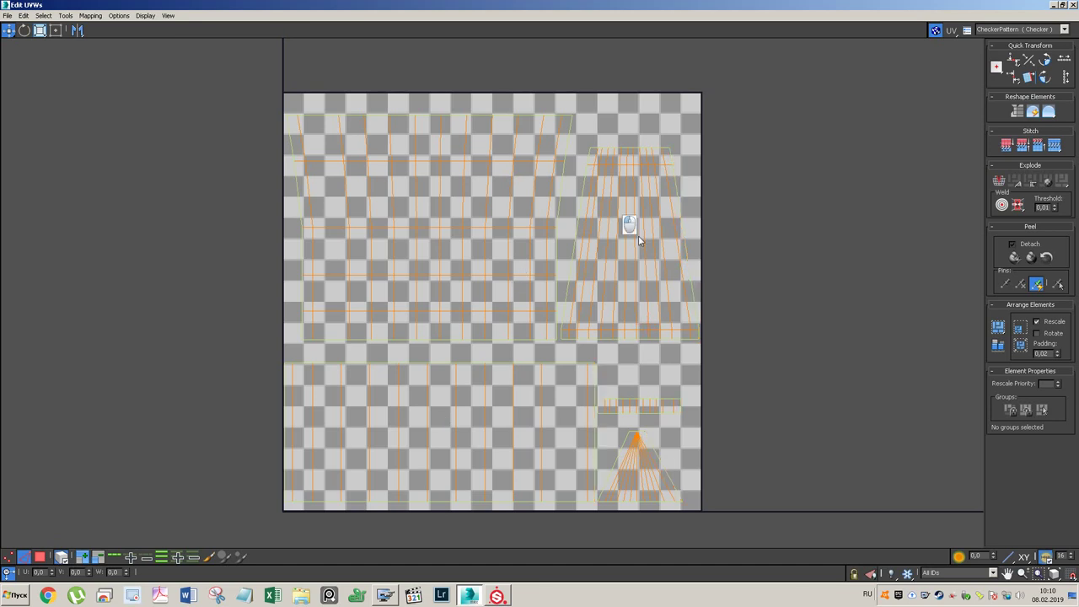
- Shift the large trapezoid shell's side edges, the thin strip shell's edges and the fan shell slightly outward along positive U
click(635, 284)
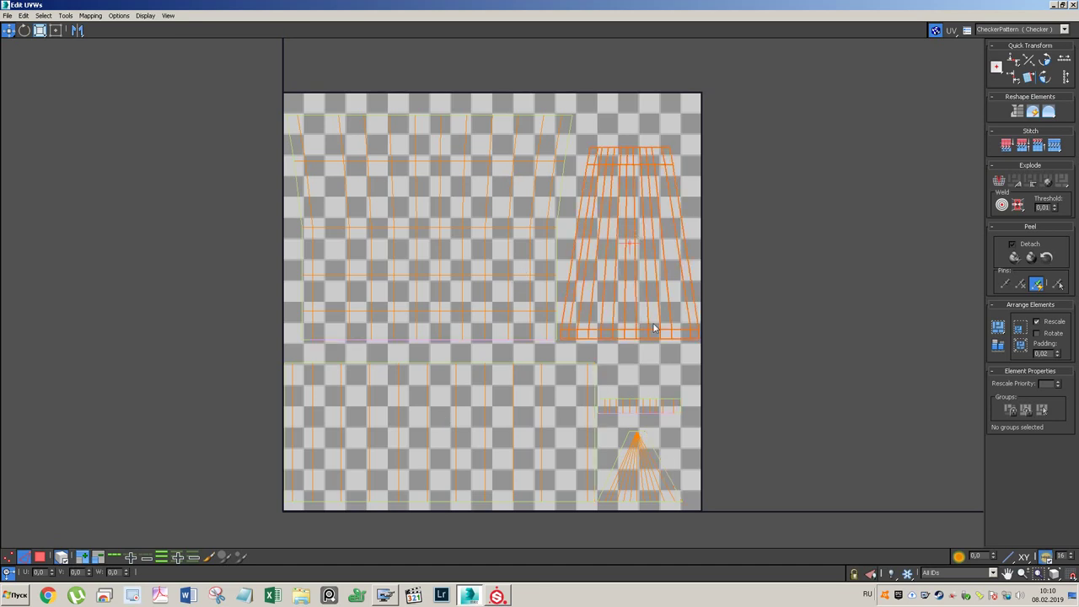
shift+drag(661, 331, 664, 333)
click(645, 409)
shift+drag(660, 409, 666, 410)
shift+drag(700, 445, 612, 510)
shift+drag(640, 458, 647, 455)
- Move the two outer top vertices of the fan-shaped shell onto the apex where its edges converge
scroll(647, 453, up, 5)
scroll(651, 440, up, 4)
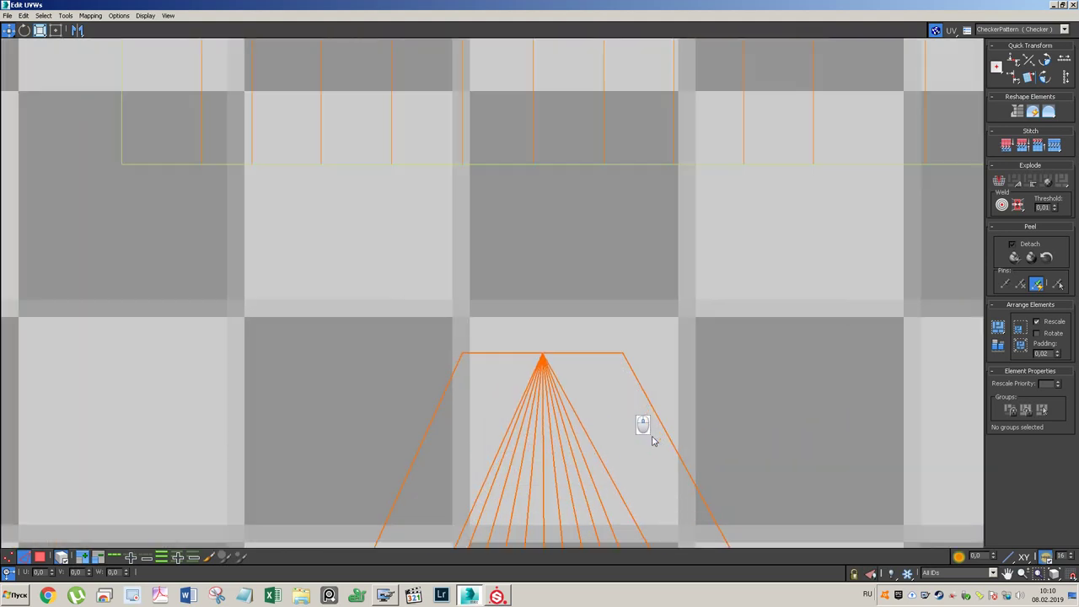
scroll(650, 440, down, 3)
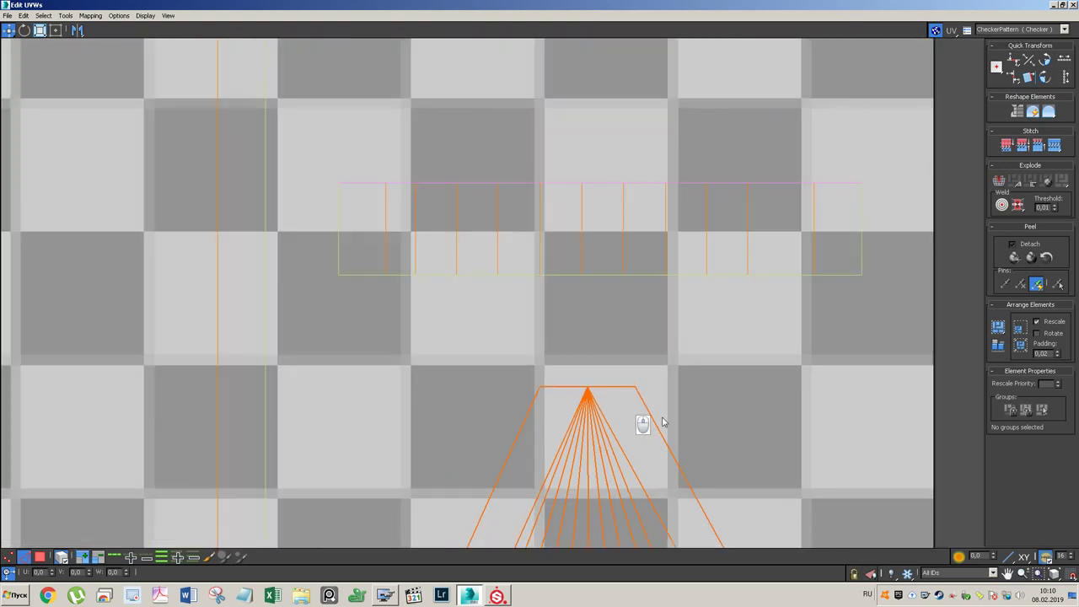
click(654, 383)
drag(646, 375, 634, 401)
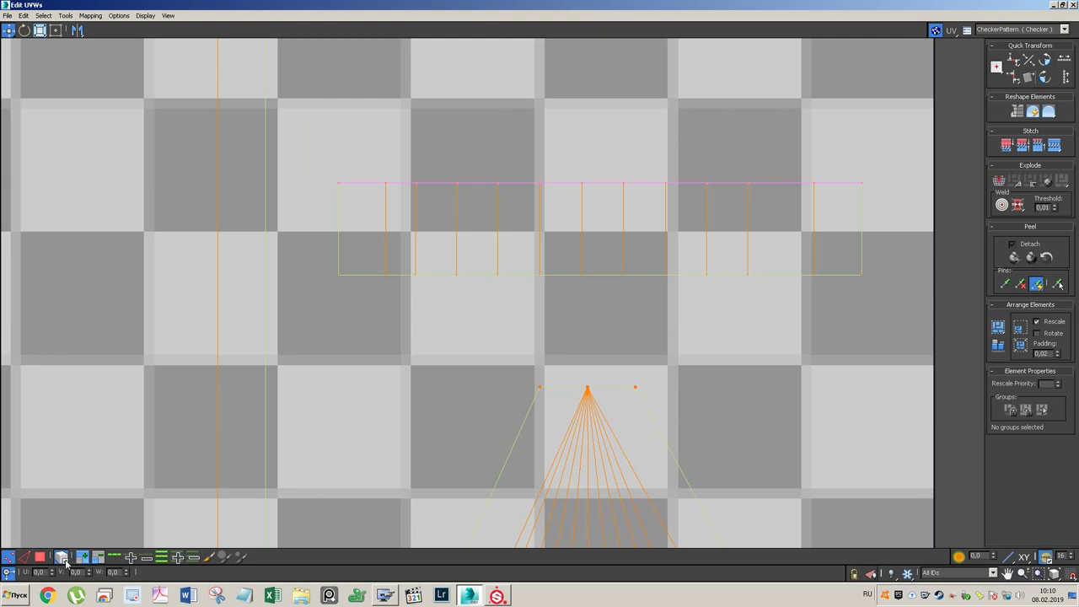
click(634, 387)
drag(629, 395, 542, 369)
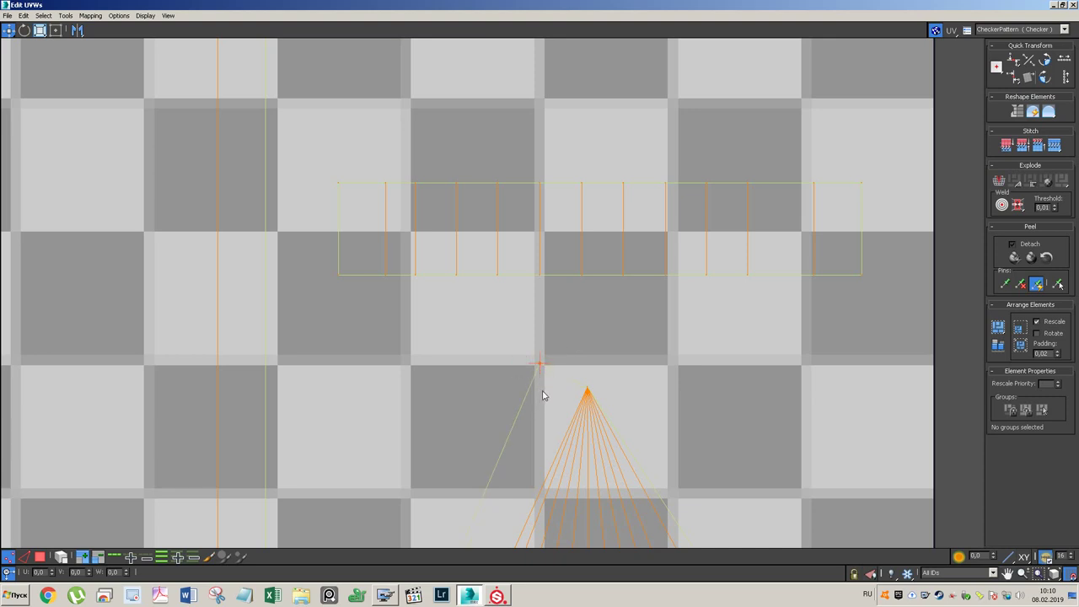
drag(543, 389, 586, 389)
scroll(672, 405, down, 6)
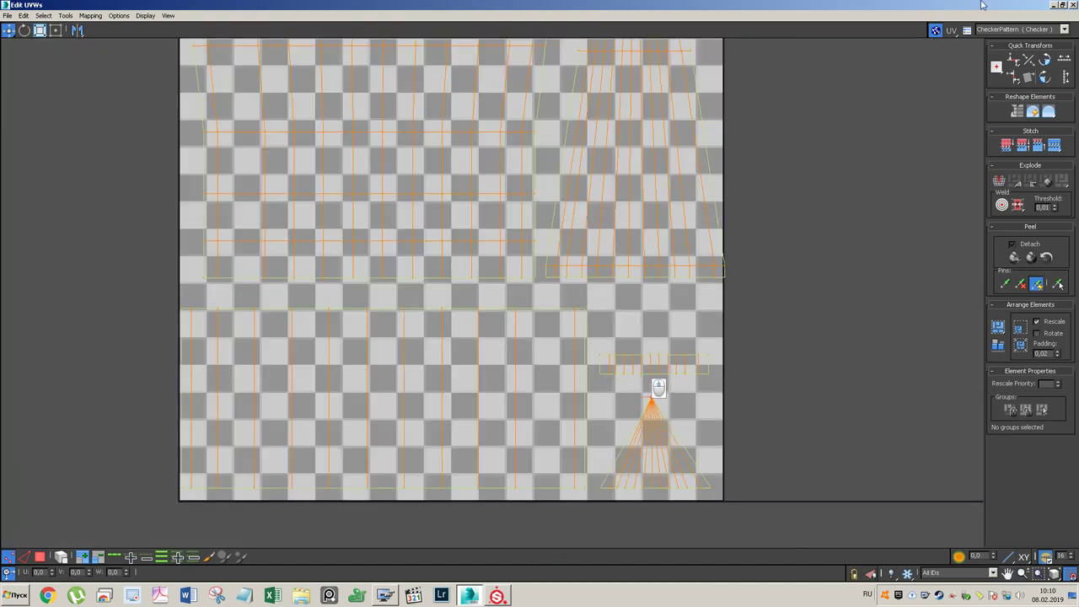
- Select all UV polygons of LP_01_bake and scale them down slightly to fit inside the UV tile
scroll(621, 223, down, 3)
key(3)
drag(717, 56, 320, 409)
key(r)
drag(482, 233, 479, 237)
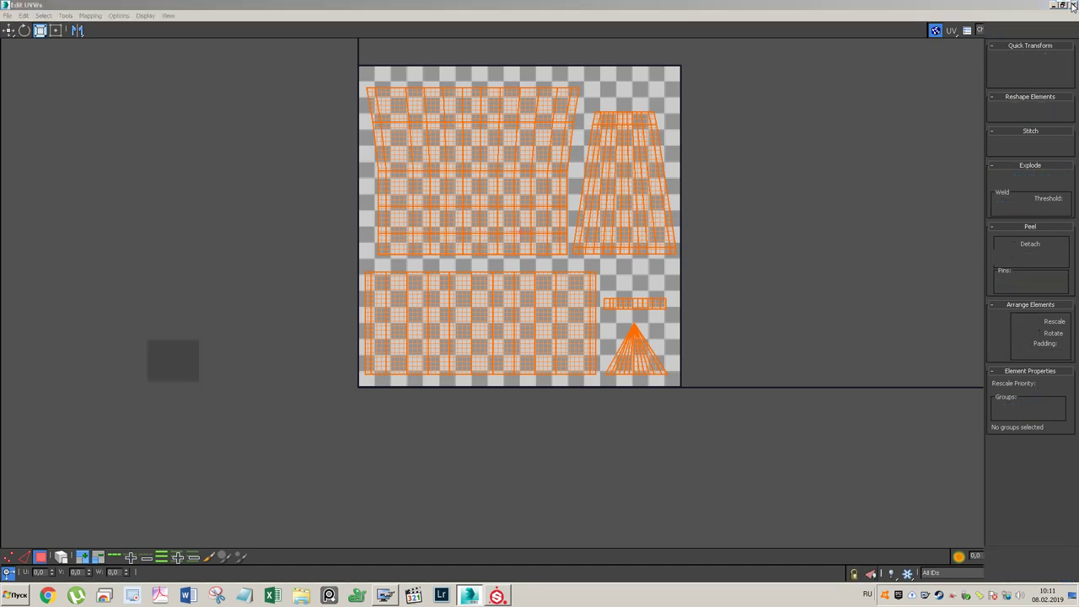
- Collapse the Unwrap UVW modifier on LP_01_bake into its Editable Poly and weld the mesh vertices
click(1072, 5)
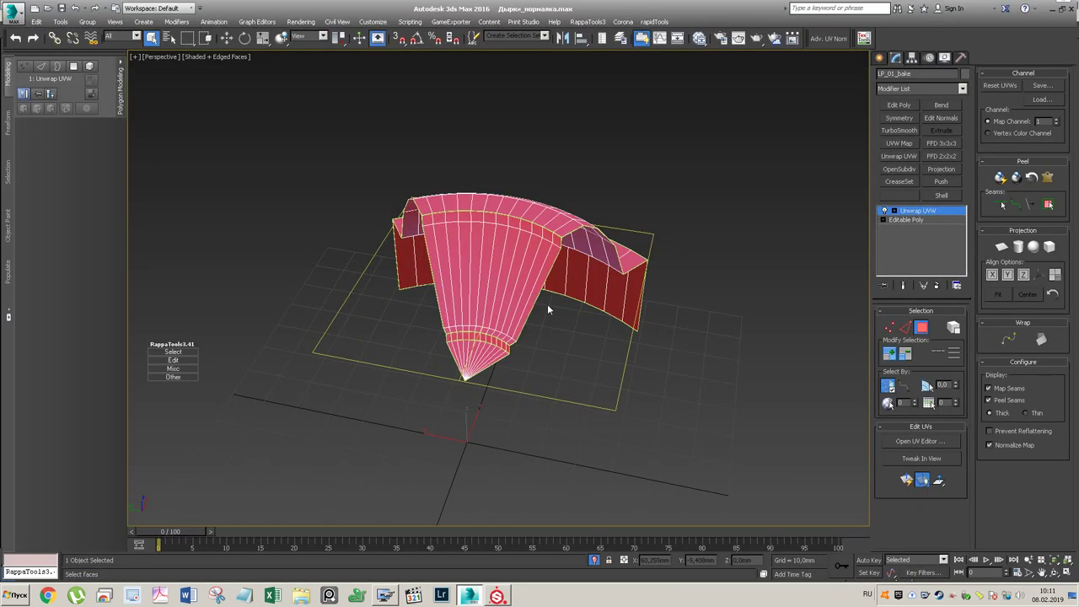
click(668, 366)
key(1)
key(1)
click(1040, 99)
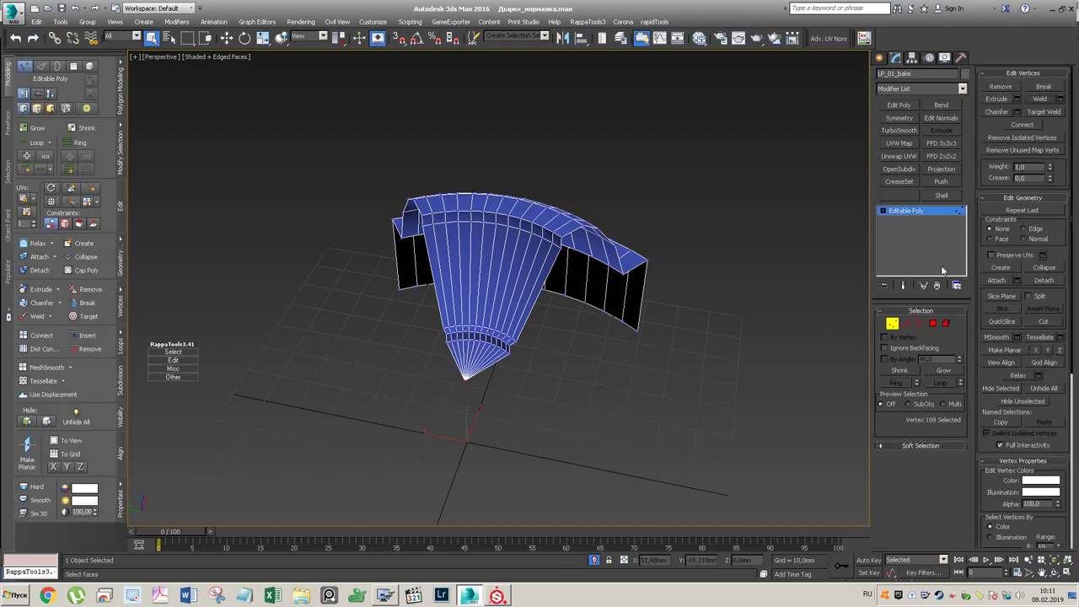
click(891, 323)
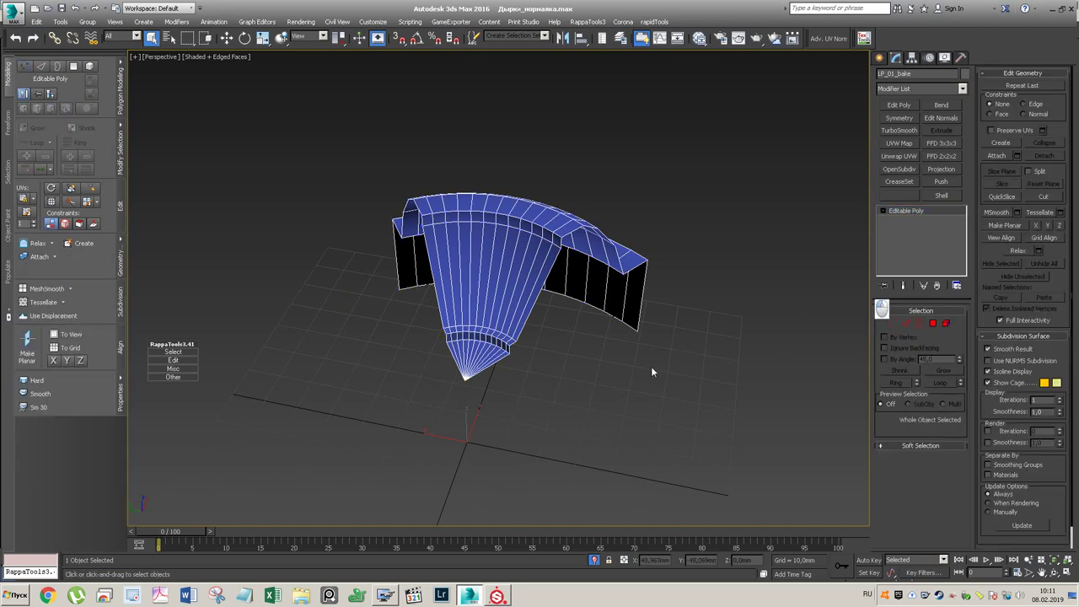
- Leave isolation and isolate the LP_02_bake wedge alone
click(595, 560)
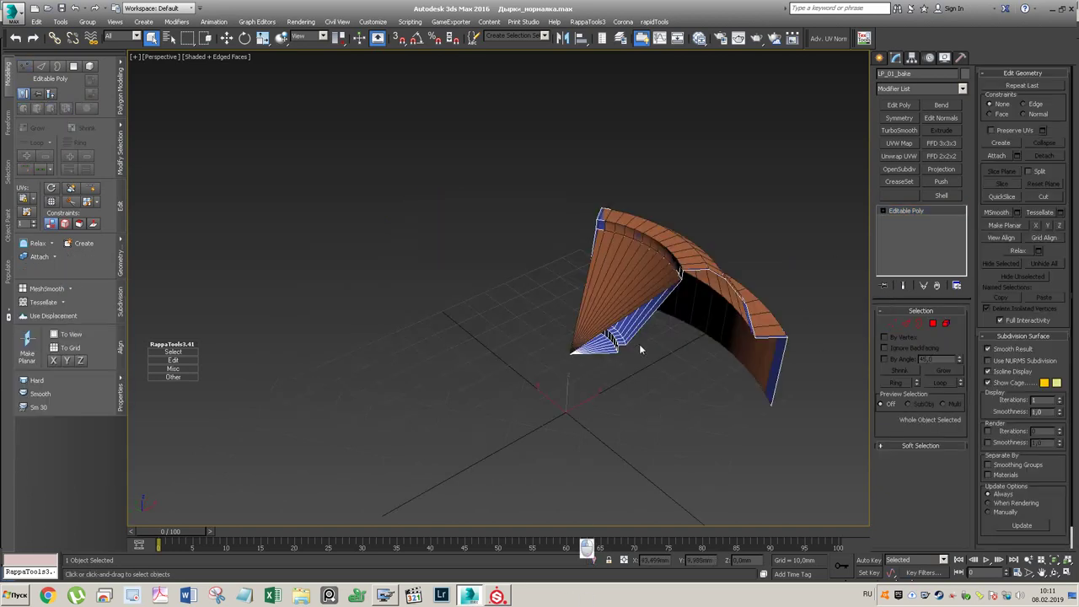
click(624, 268)
key(alt+q)
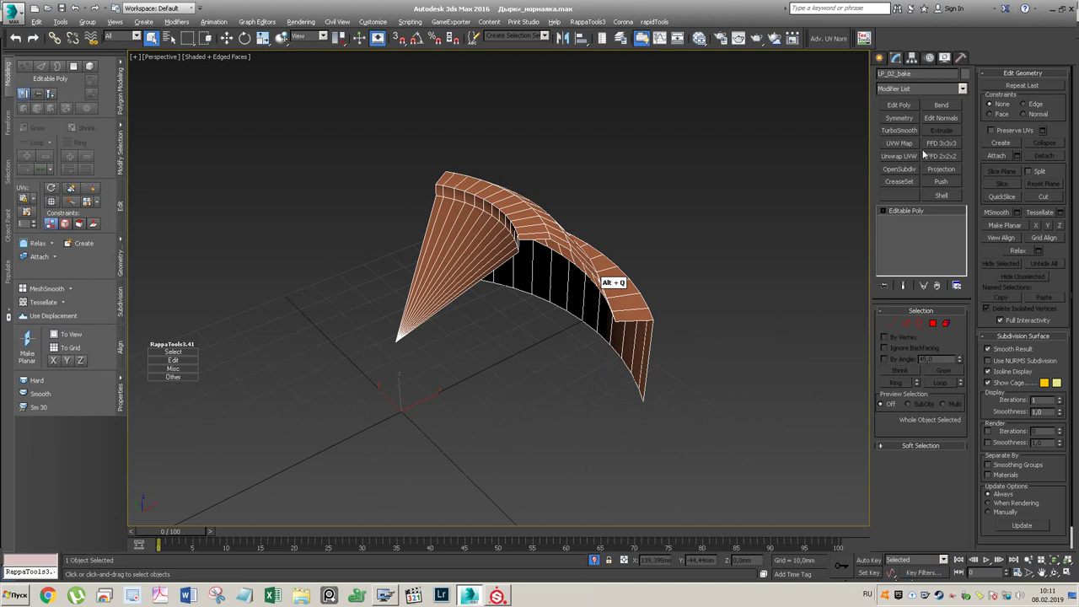
- Weld the overlapping vertices at the pointed tip of LP_02_bake and leave vertex mode
key(1)
drag(415, 336, 346, 394)
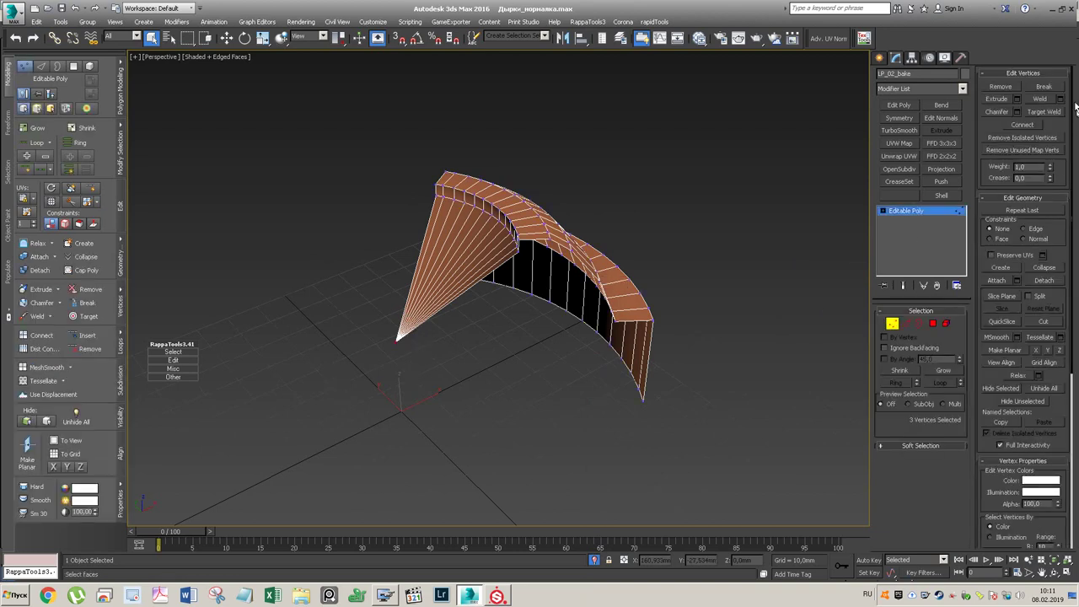
click(1039, 99)
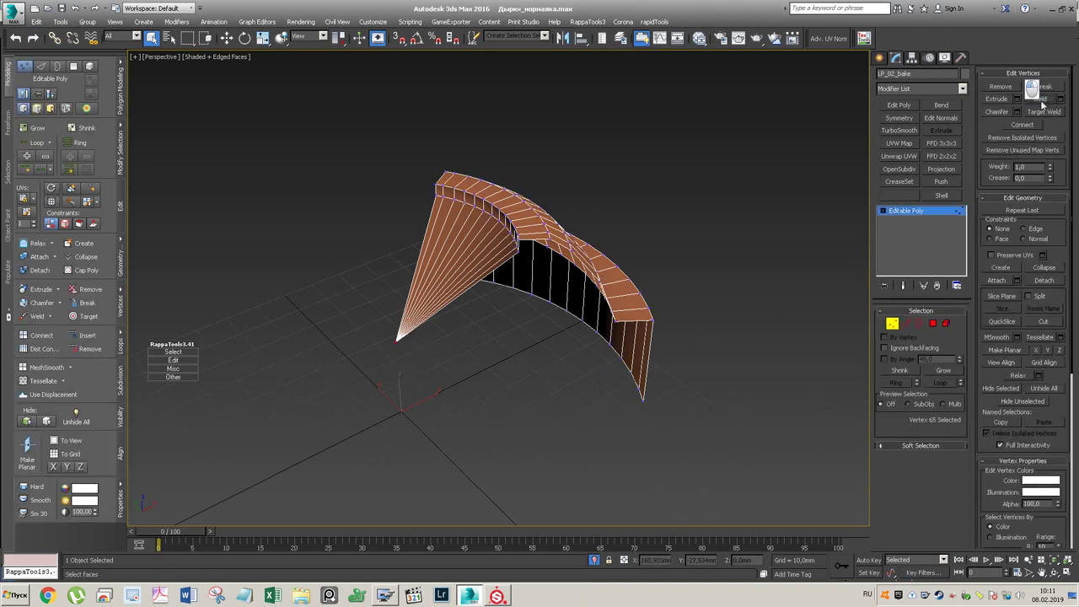
click(892, 324)
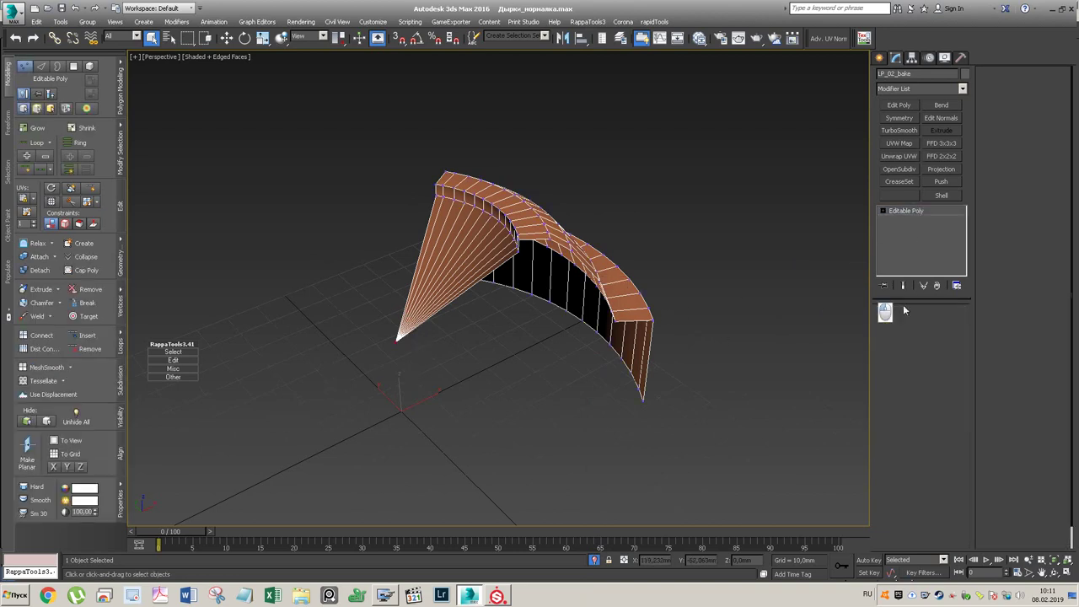
- Add an Unwrap UVW modifier to LP_02_bake and open its UV editor in edge selection mode
click(898, 157)
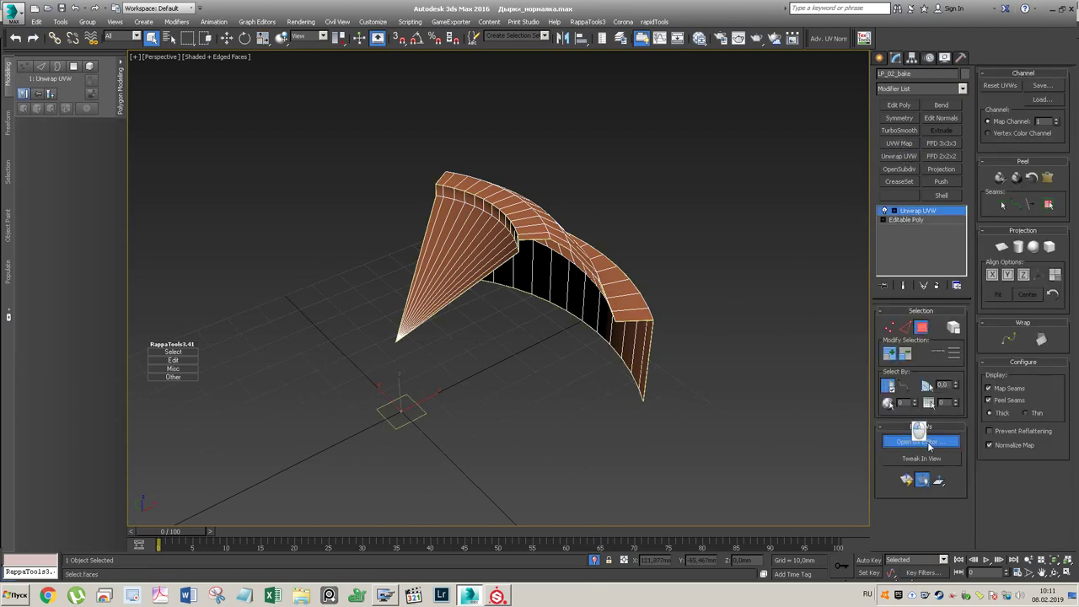
click(922, 441)
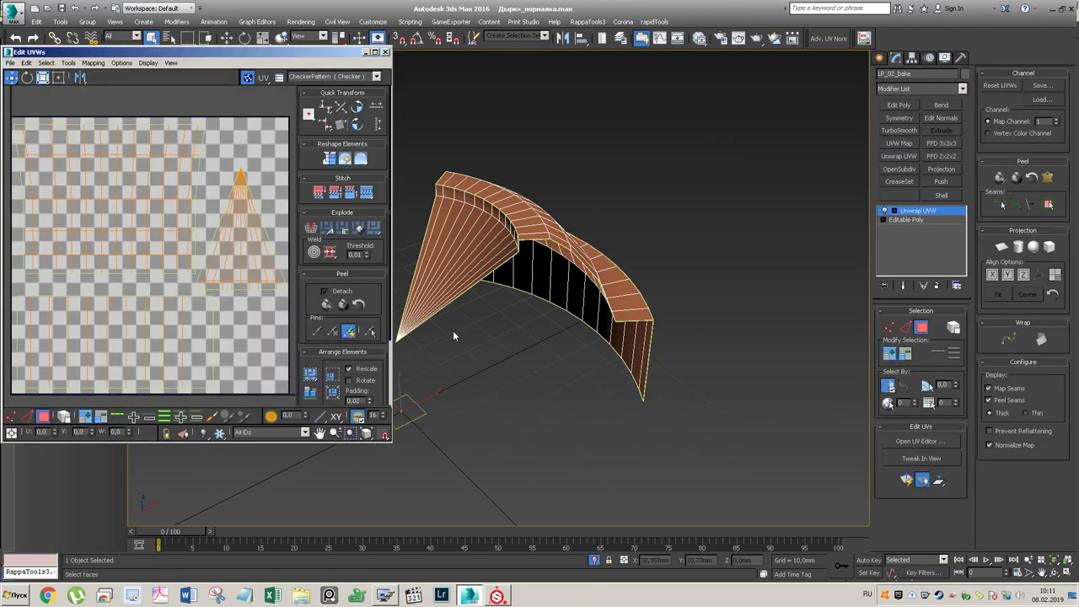
key(2)
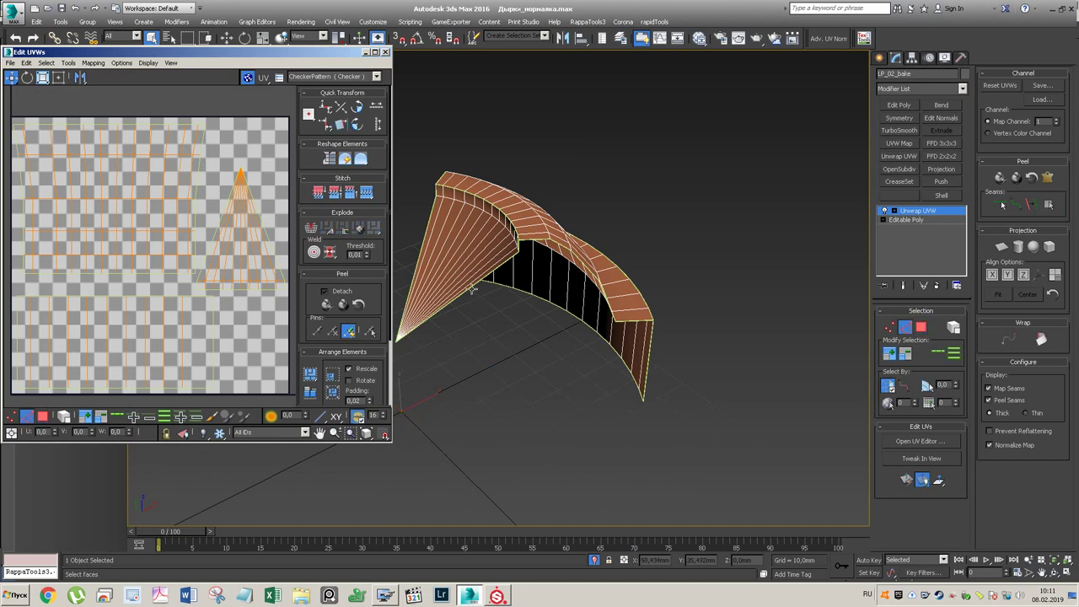
- Select the border edges along one side of LP_02_bake, excluding the large curved rim shell, and shift them slightly outward along negative U
click(472, 289)
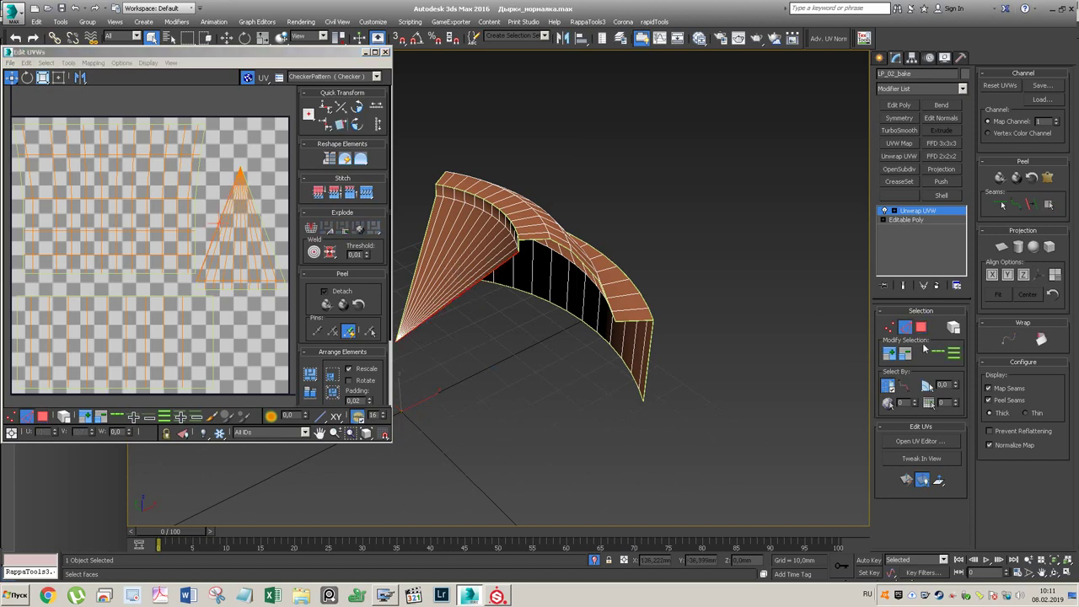
click(937, 354)
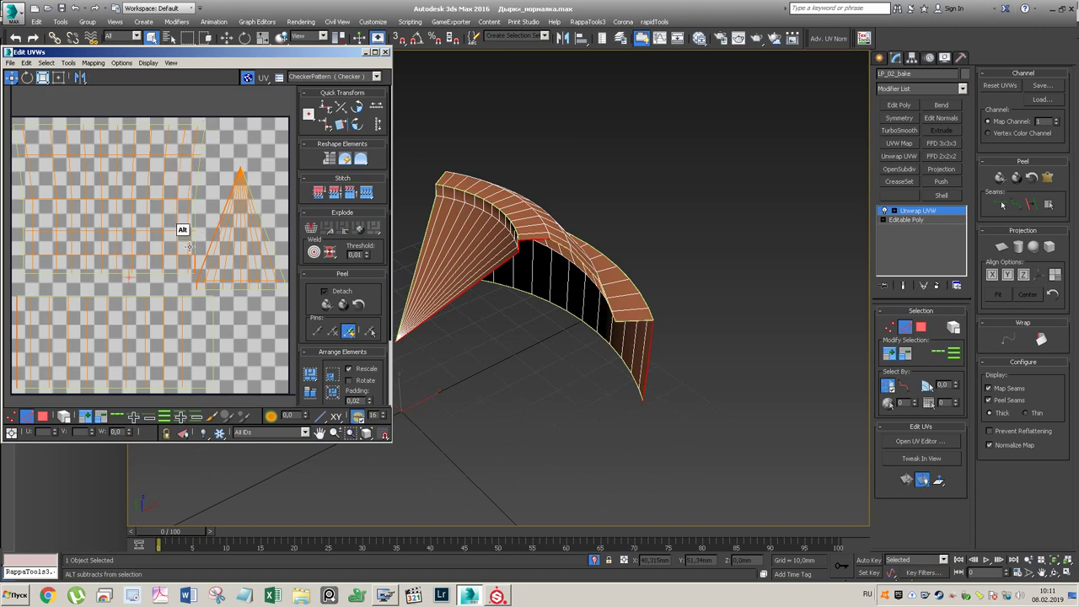
click(12, 434)
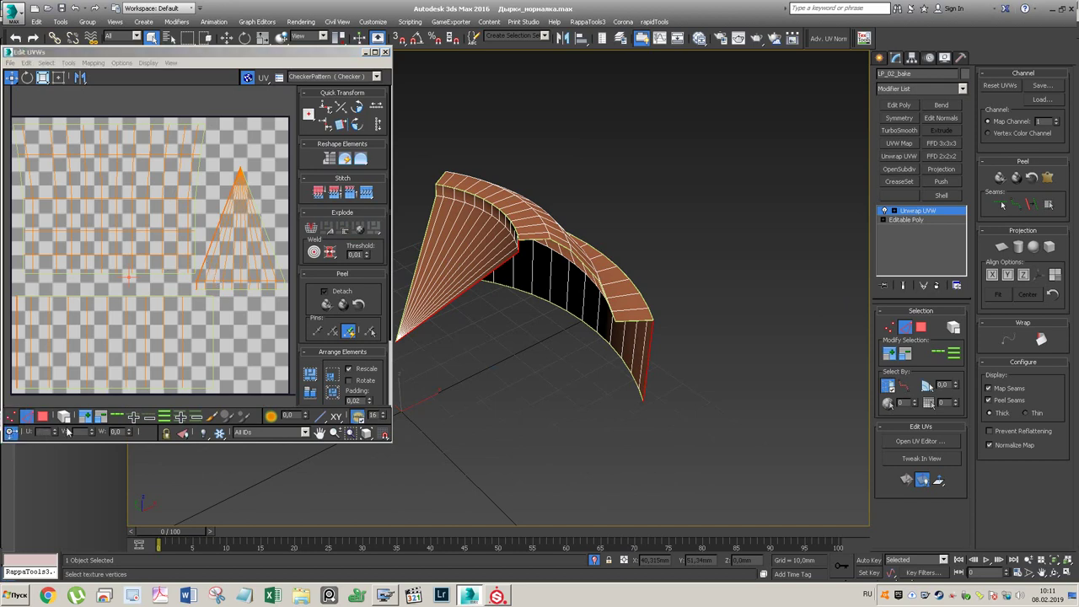
text(0)
key(Return)
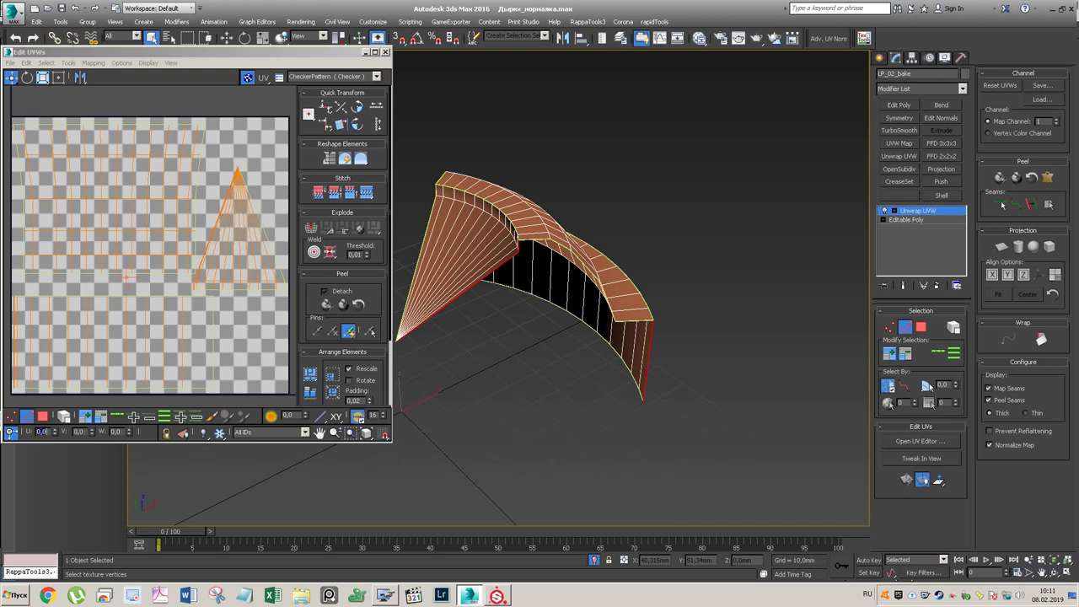
shift+drag(215, 226, 210, 227)
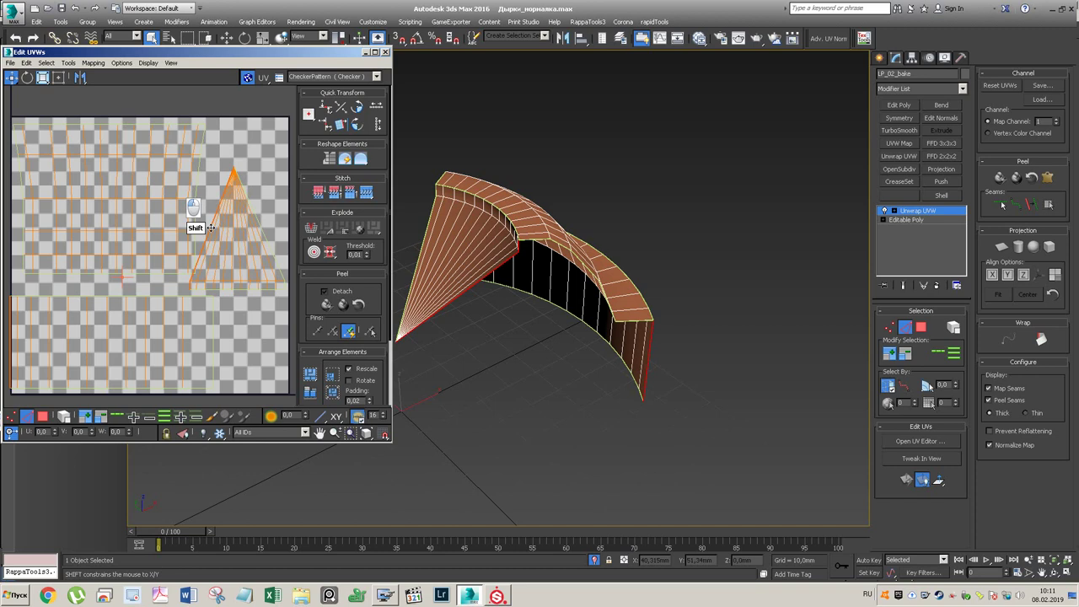
- Undo the last edge move, deselect the triangular shell's slanted left side, and shift the remaining selected left border edges horizontally outward
key(ctrl+z)
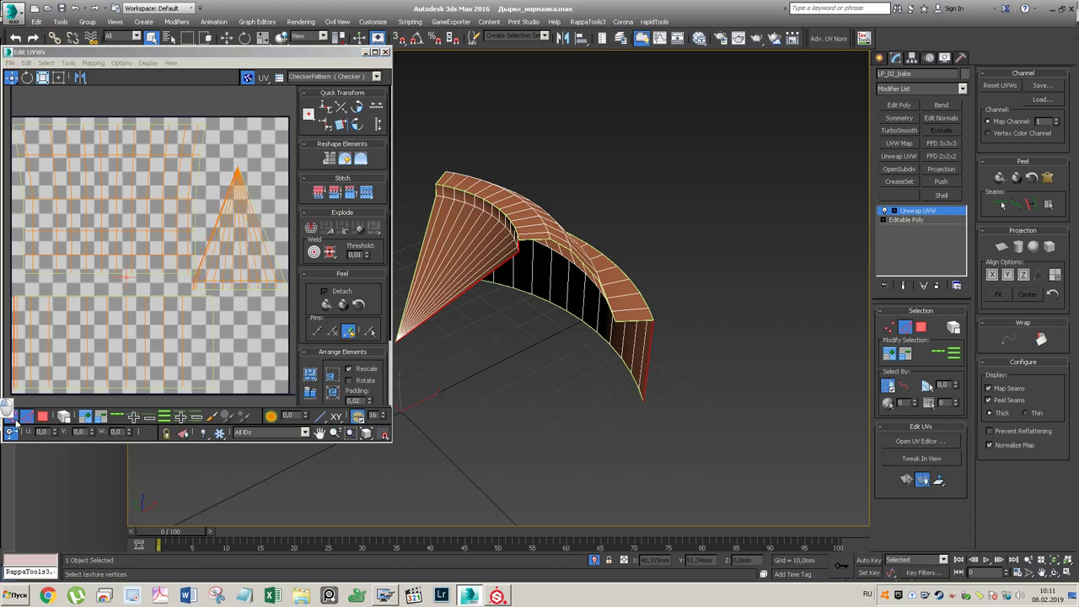
click(12, 417)
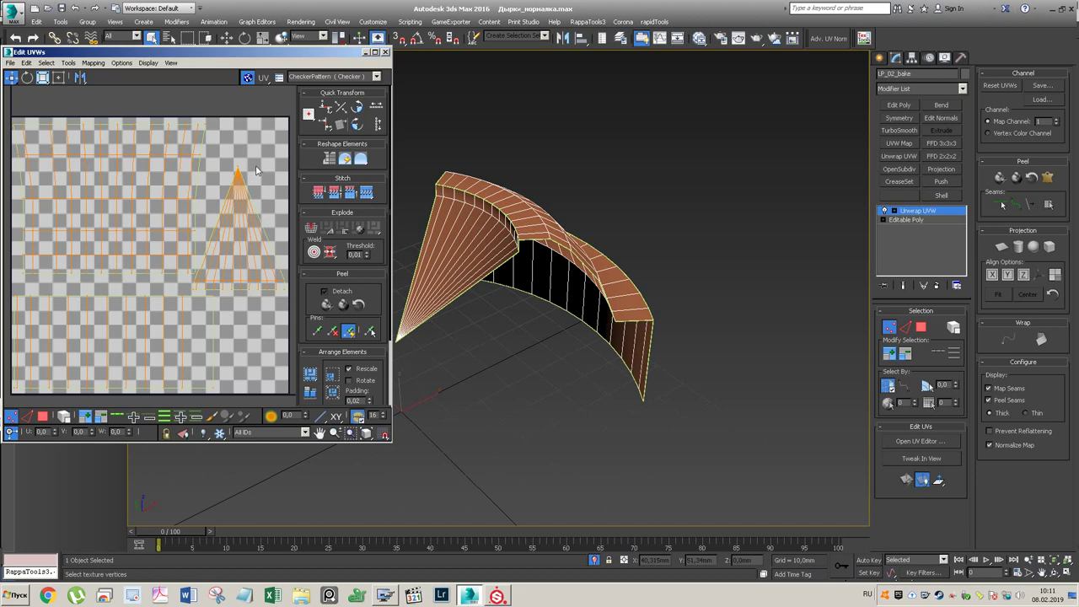
click(27, 416)
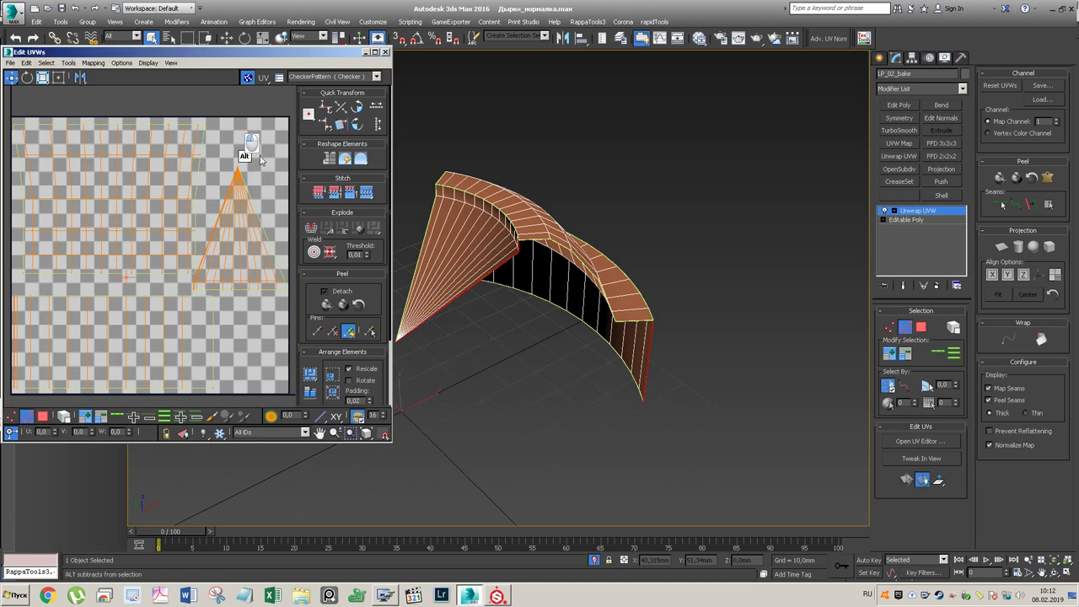
alt+drag(219, 168, 211, 307)
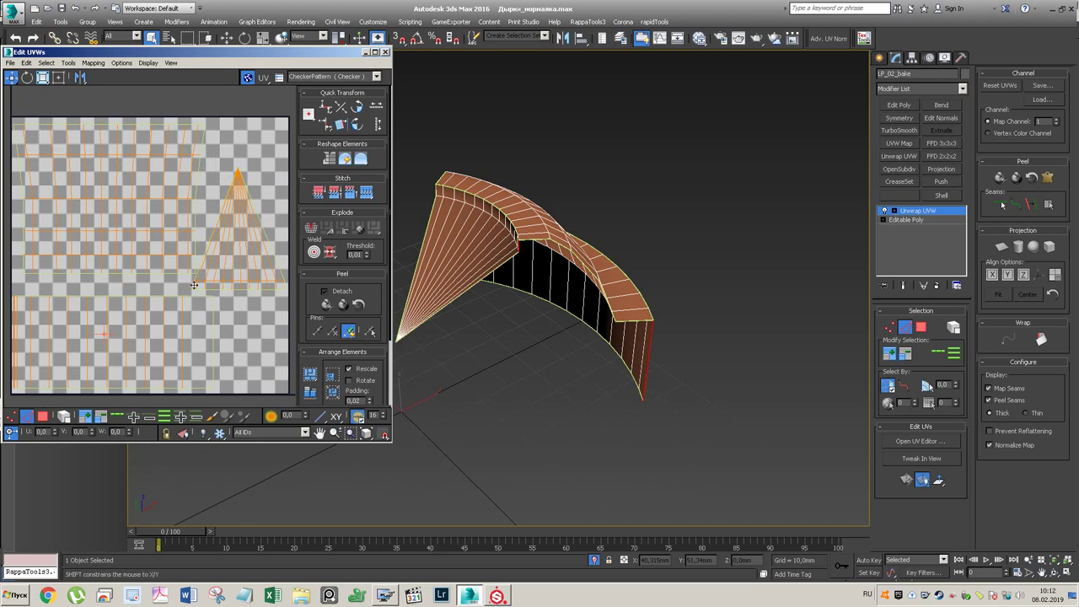
shift+click(193, 285)
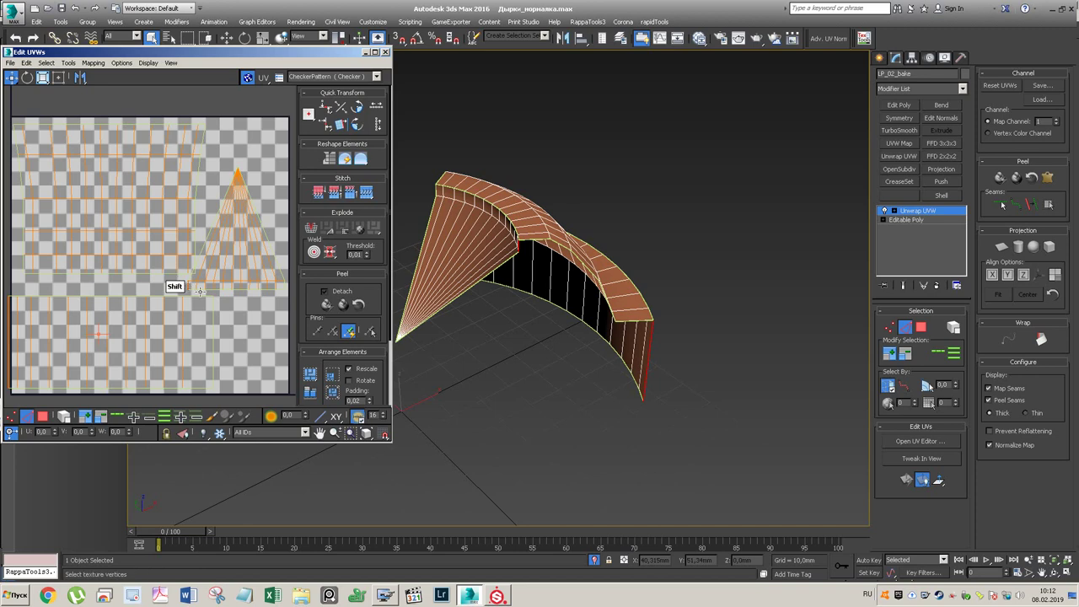
- Shift the right border edges of the lower rectangular shell and the triangular shell's rim horizontally outward, leaving out its slanted side
click(420, 253)
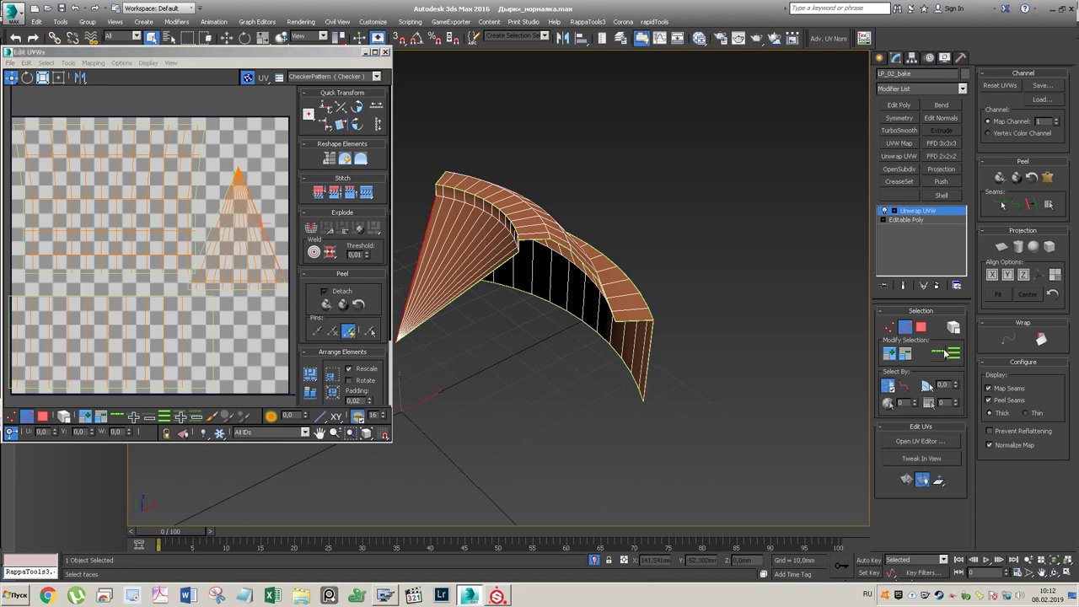
alt+drag(37, 114, 3, 283)
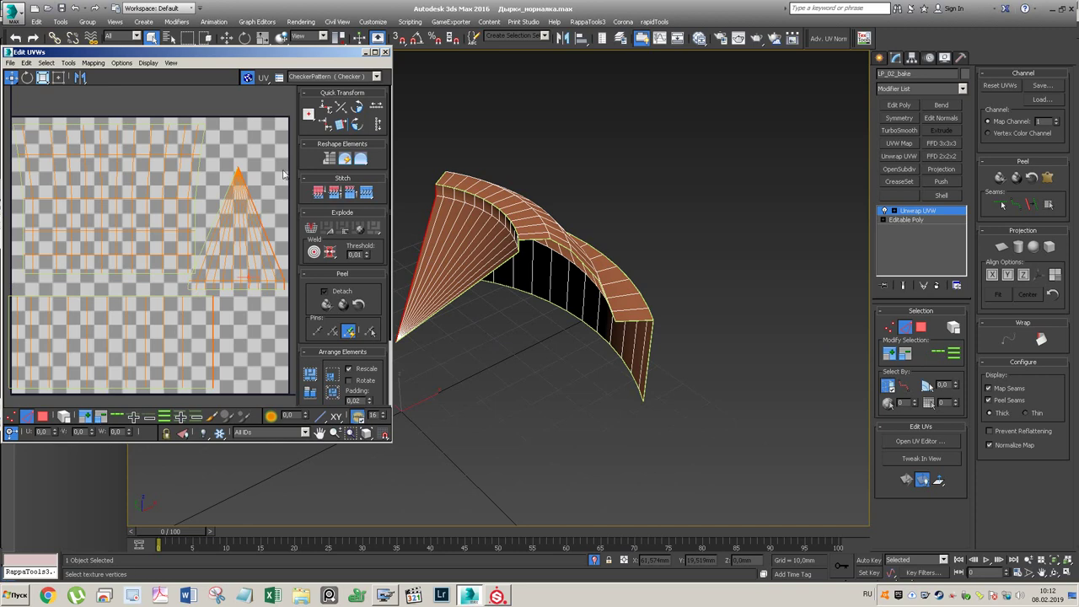
alt+drag(265, 157, 234, 201)
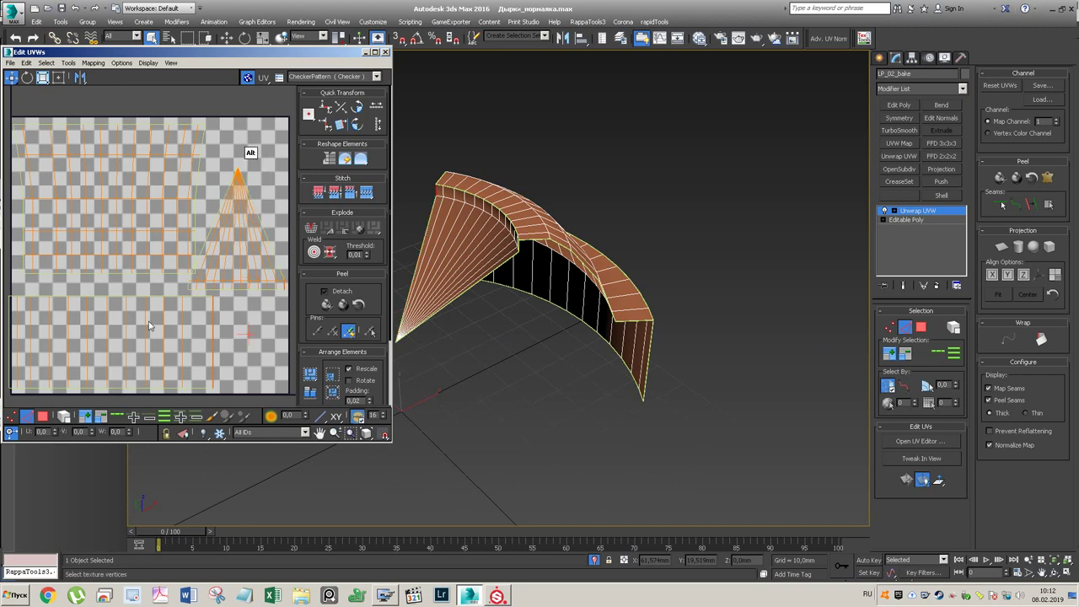
click(51, 432)
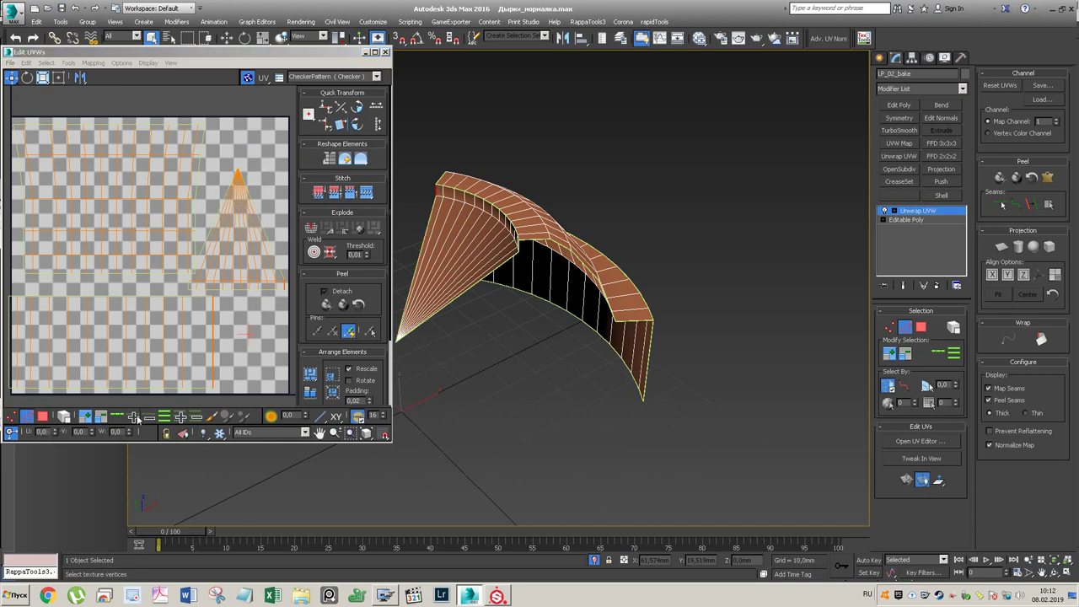
click(212, 328)
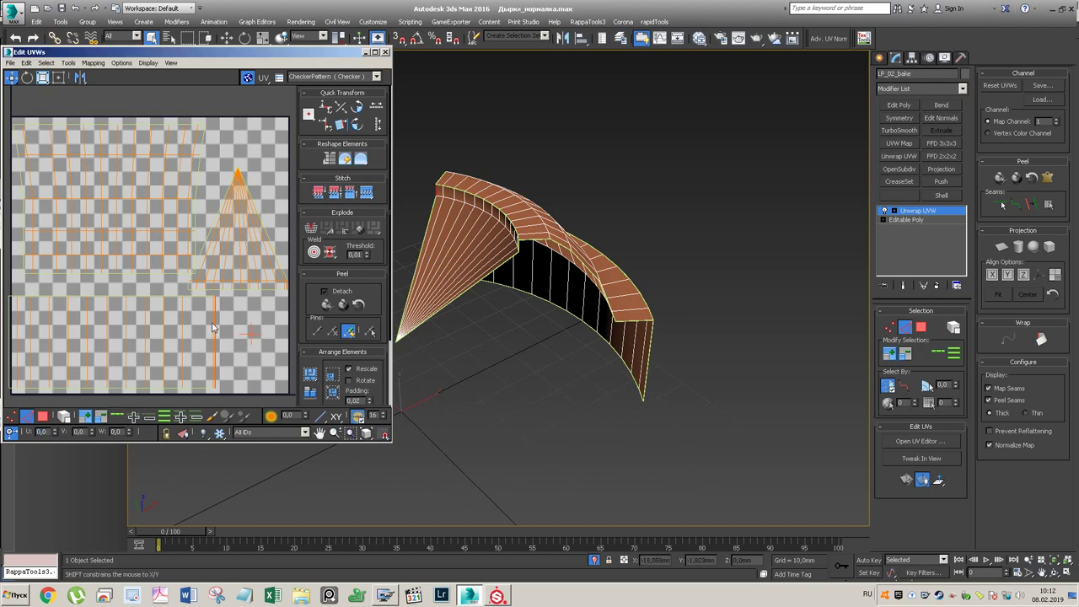
shift+drag(216, 322, 221, 322)
- Enlarge the UV editor and move the whole triangular shell and the lower rectangular shell horizontally to the right
click(375, 51)
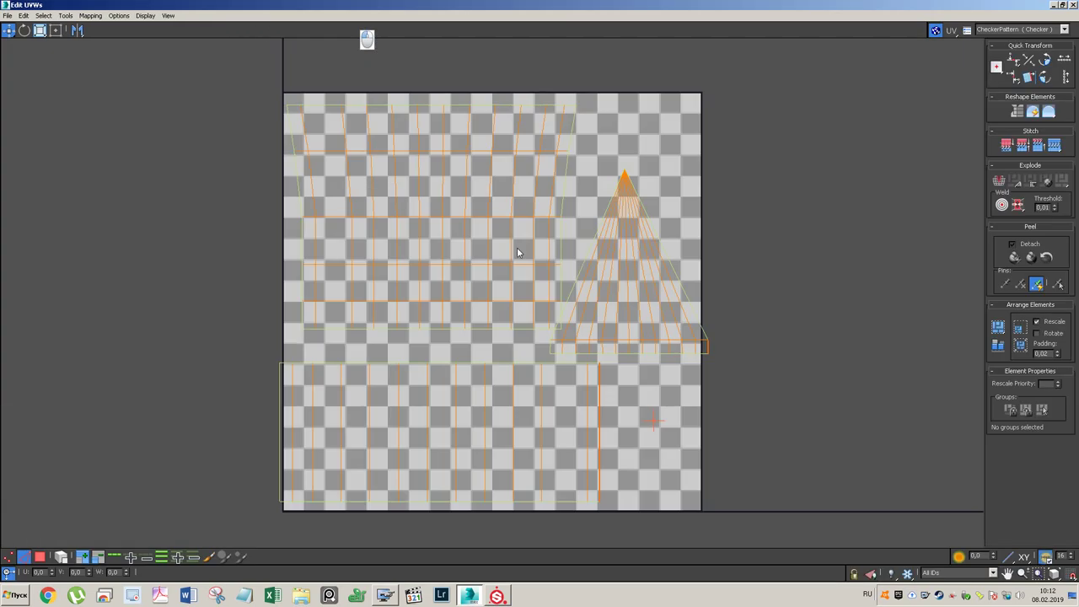
click(61, 558)
click(647, 235)
shift+drag(643, 274, 662, 263)
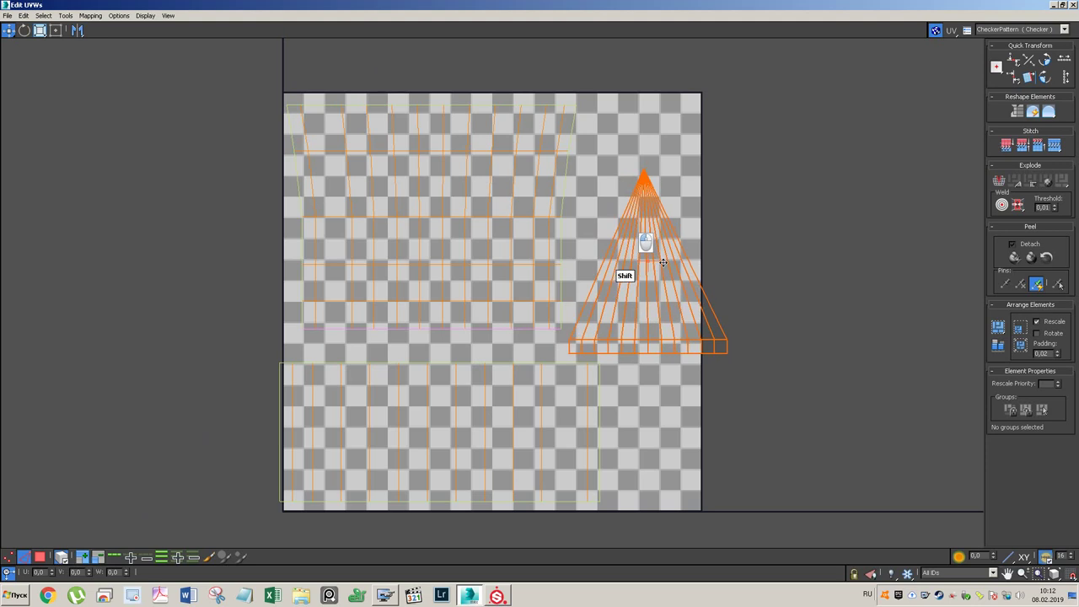
drag(529, 459, 399, 520)
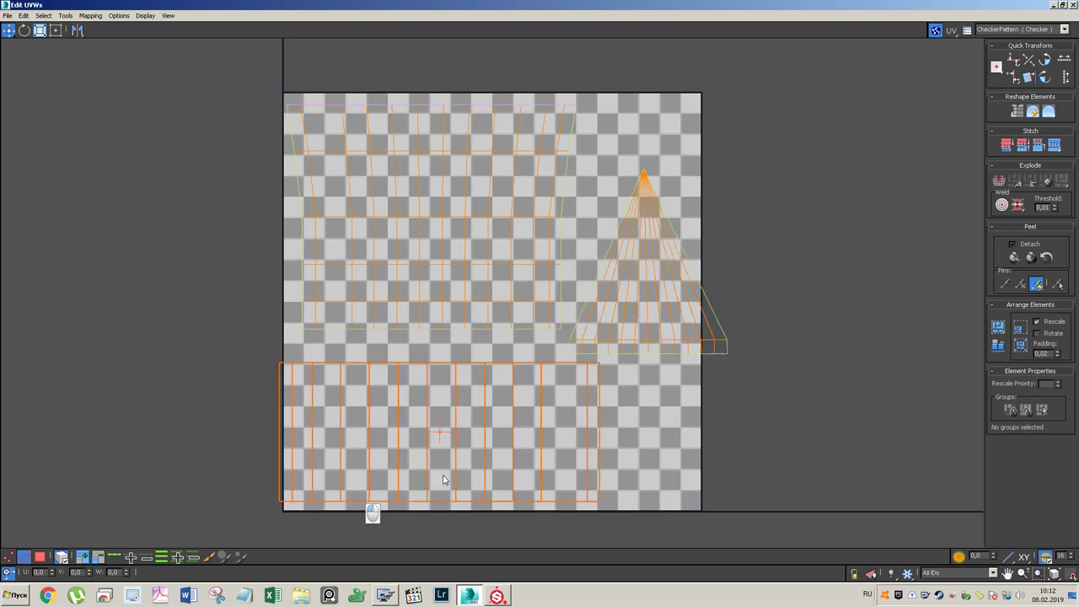
shift+drag(456, 407, 472, 408)
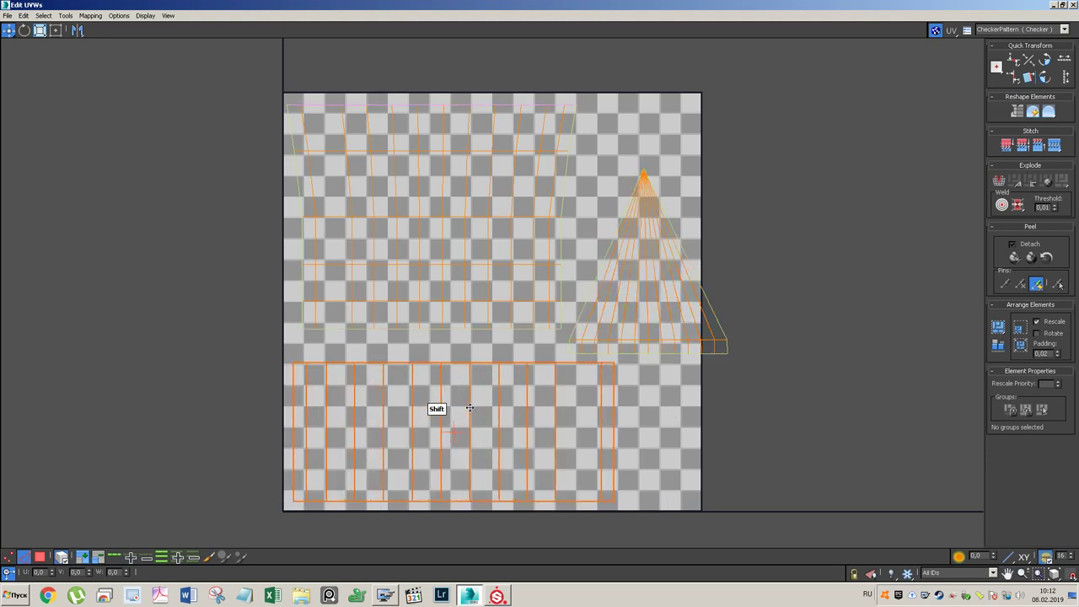
- Scale all UV shells down uniformly, shift them left to fit inside the UV square, and close the UV editor
drag(815, 99, 371, 386)
key(r)
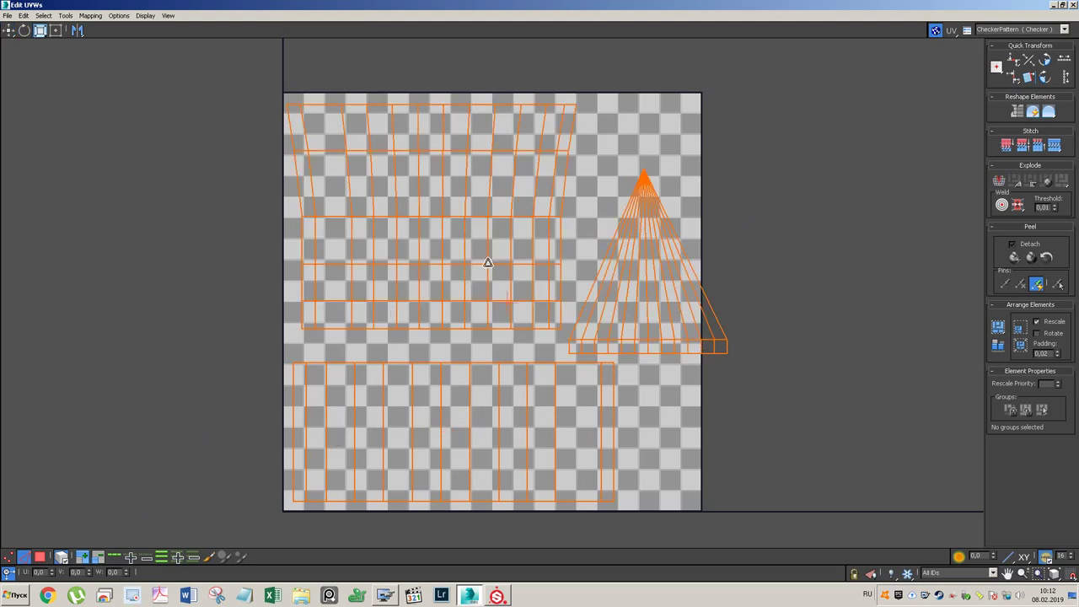
drag(483, 262, 484, 275)
key(w)
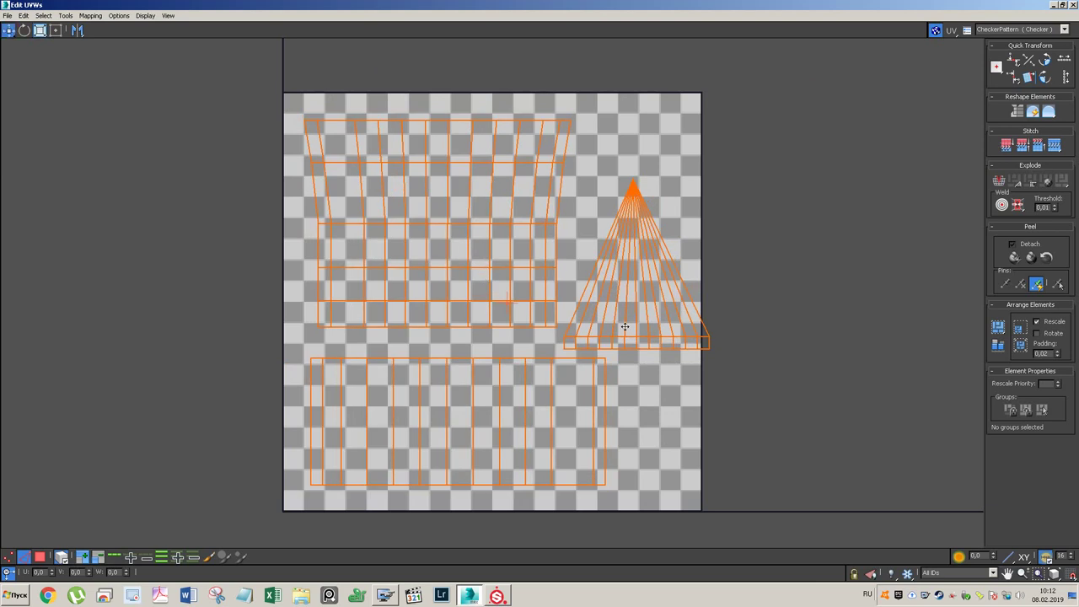
shift+drag(625, 323, 611, 316)
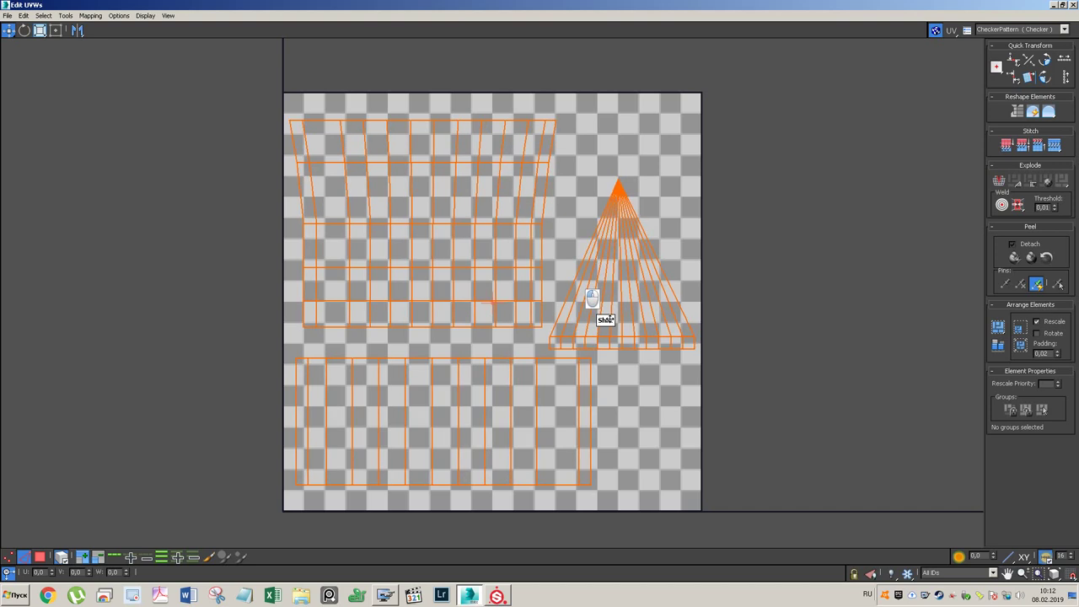
click(750, 268)
click(1073, 5)
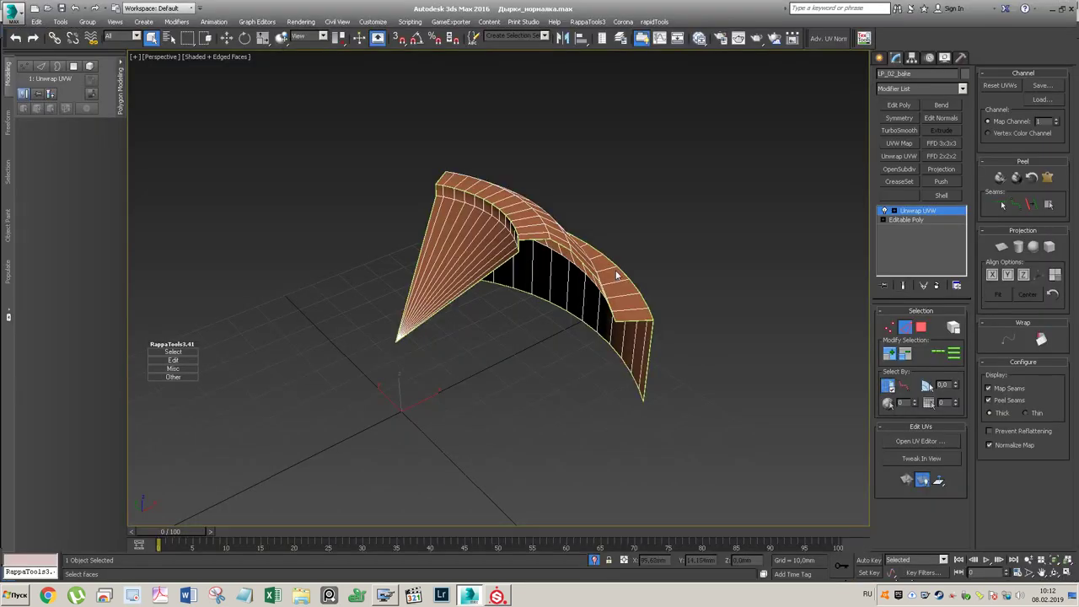
- Collapse the Unwrap UVW modifier into the Editable Poly and turn off isolation to bring back the other object
click(919, 211)
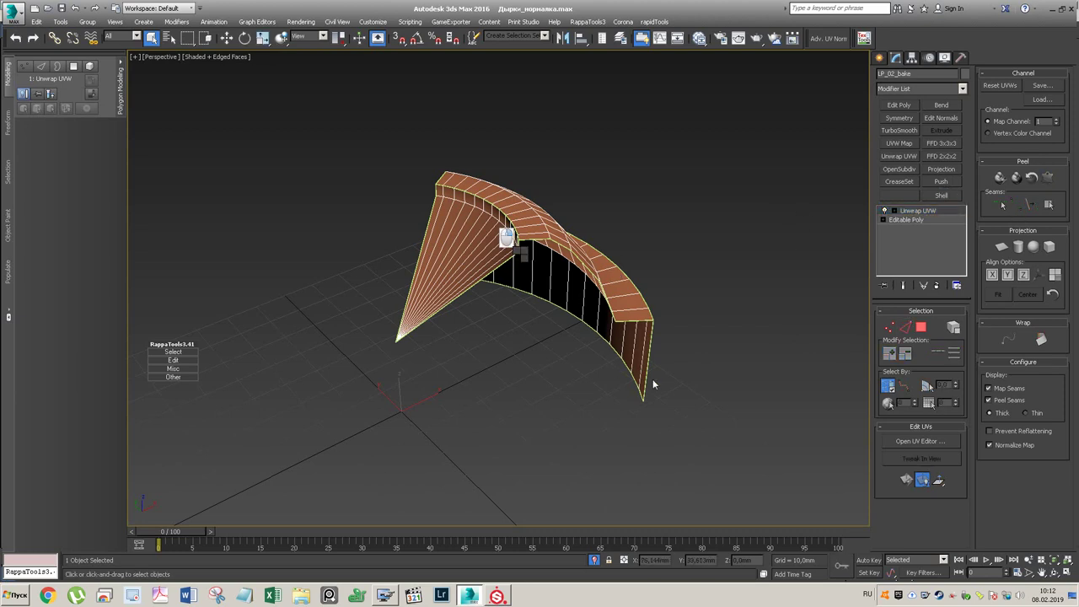
click(648, 379)
click(594, 560)
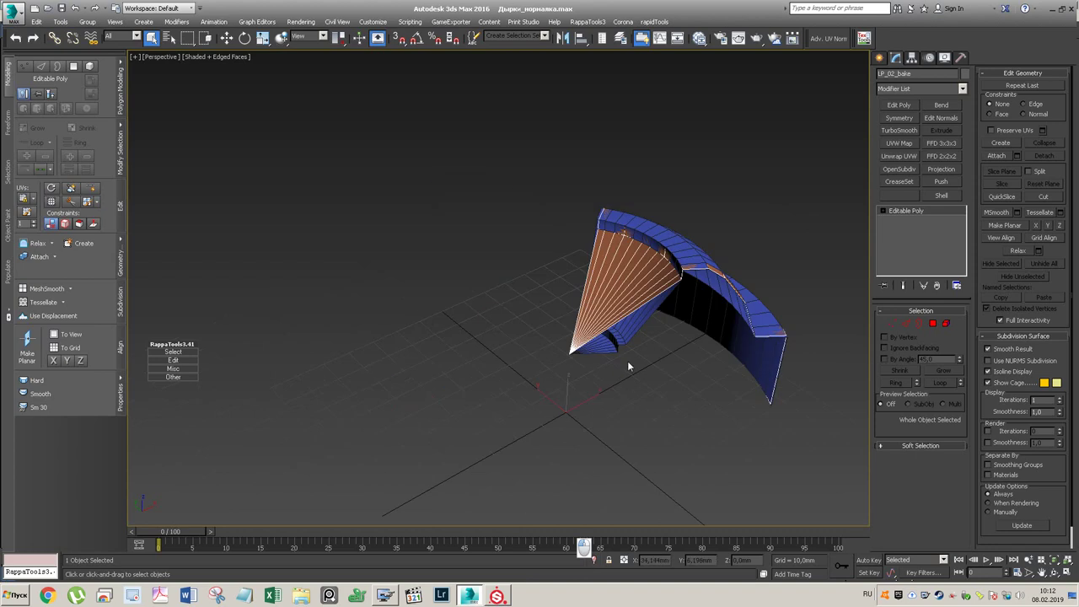
- Export both objects as FBX, overwriting Bake_5.FBX in the Normal folder and keeping the existing export options
key(ctrl+a)
click(15, 12)
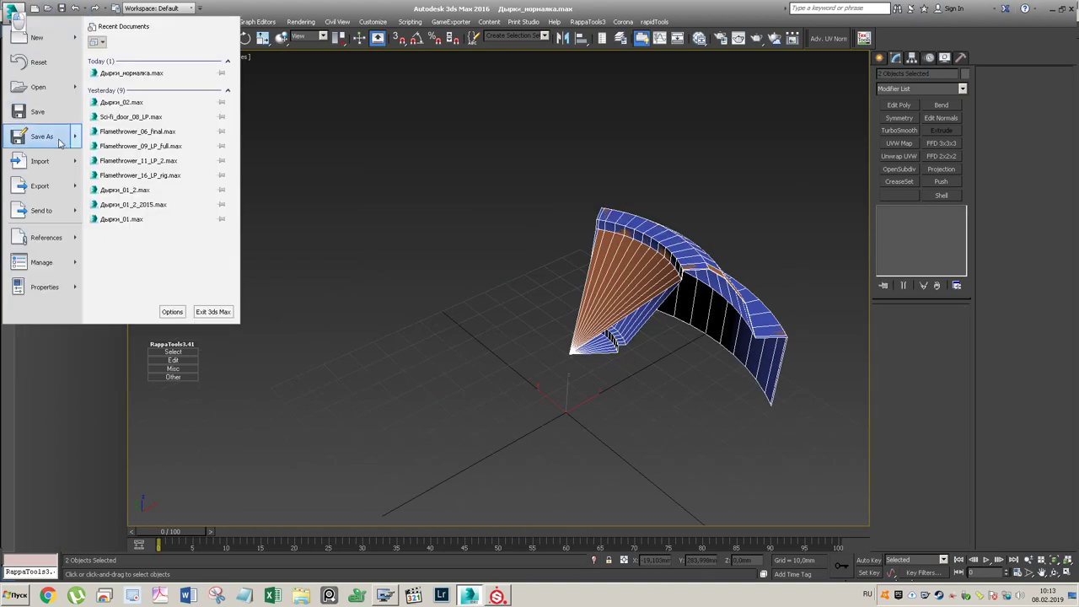
mouse_move(59, 185)
click(121, 80)
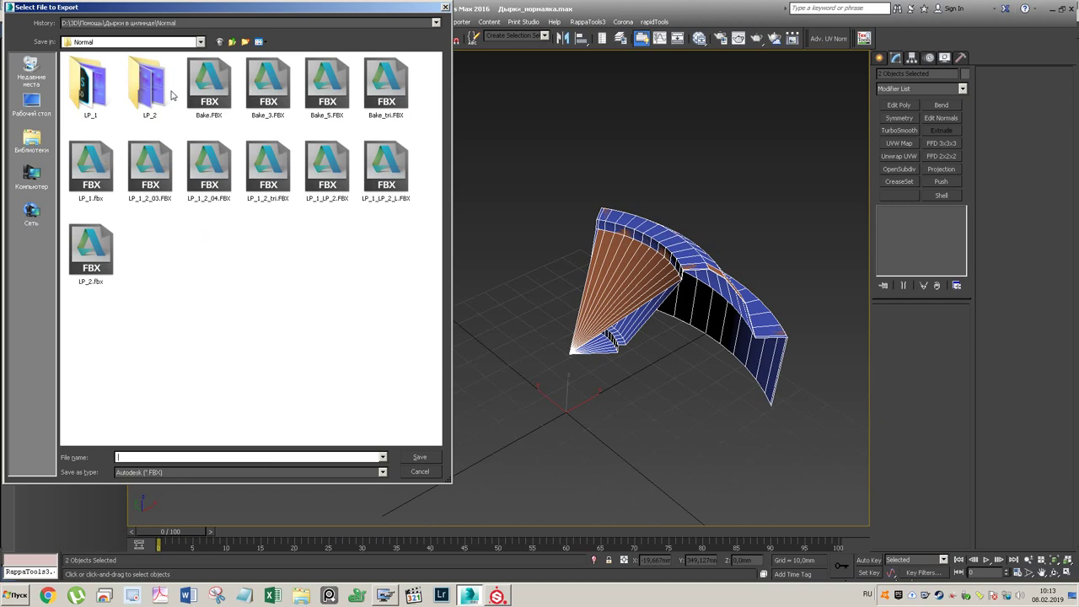
click(327, 84)
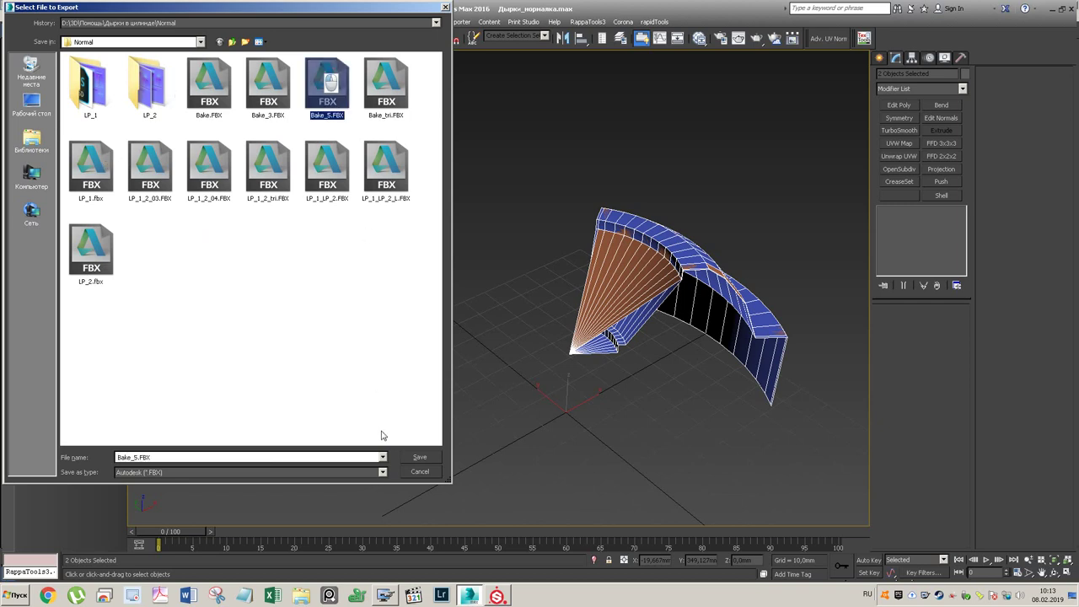
click(419, 457)
click(579, 334)
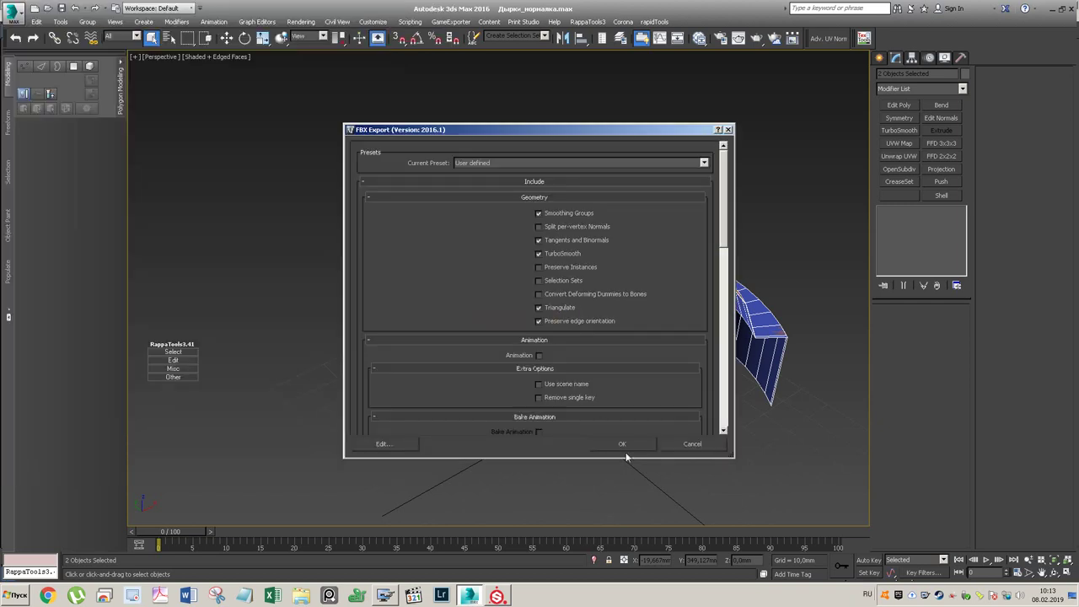
click(624, 445)
- Switch to Substance Painter and reload the updated Bake_5.FBX as the project mesh, preserving stroke positions
click(498, 595)
click(30, 17)
click(47, 54)
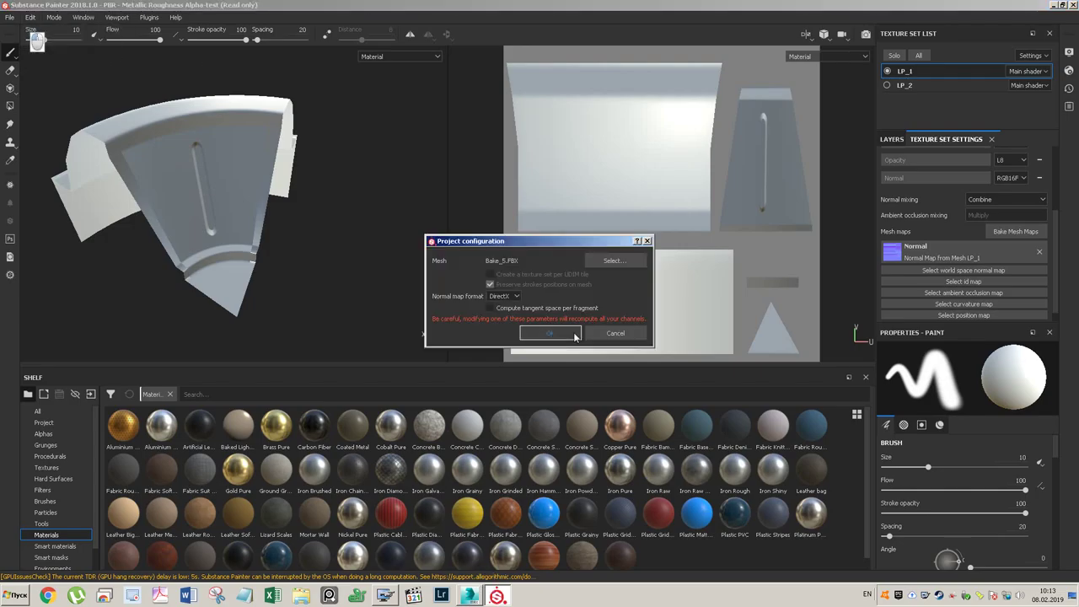
click(620, 259)
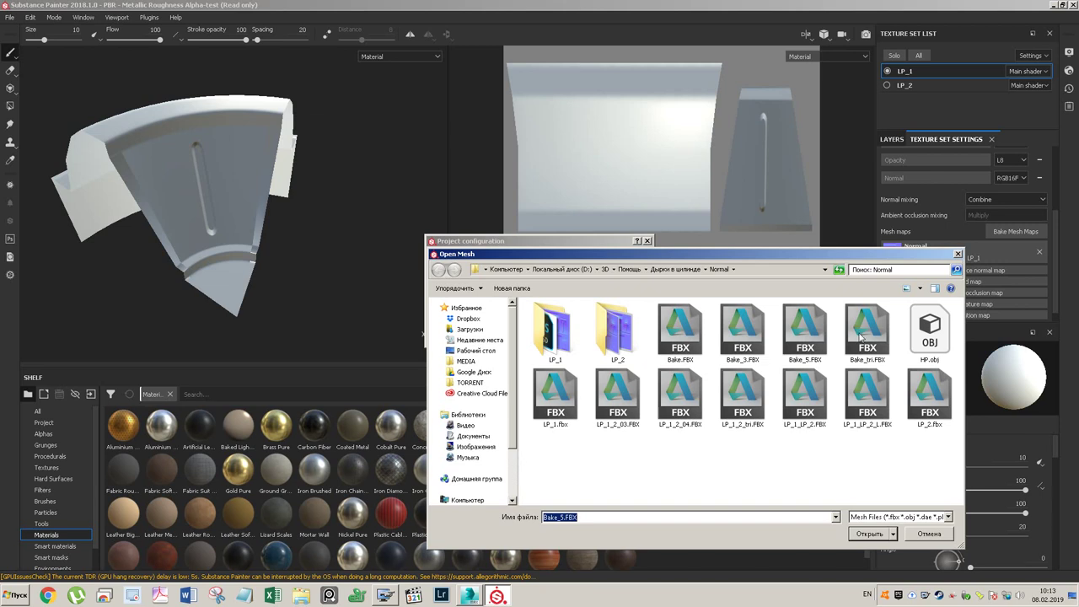
click(811, 352)
click(870, 534)
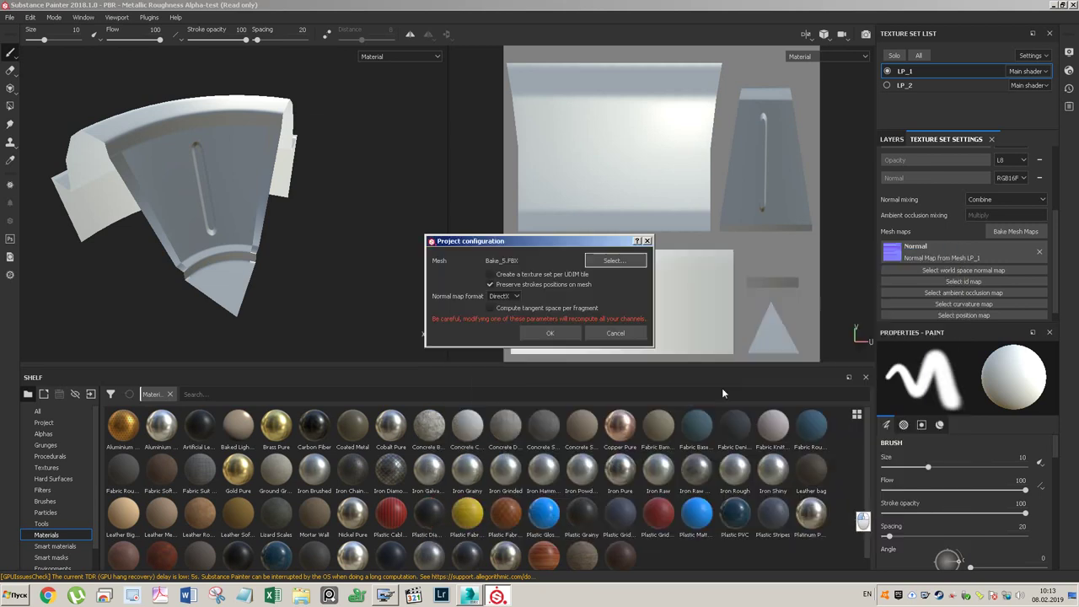
click(563, 335)
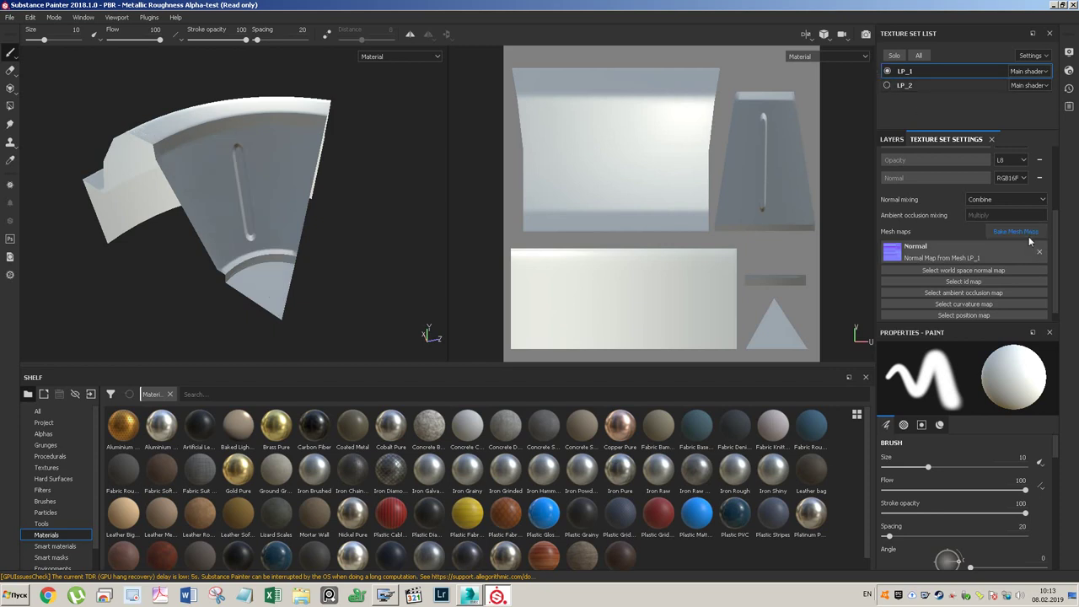
- Bake the normal map of the LP_1 texture set again at an output size of 1024 and orbit around the result
click(988, 230)
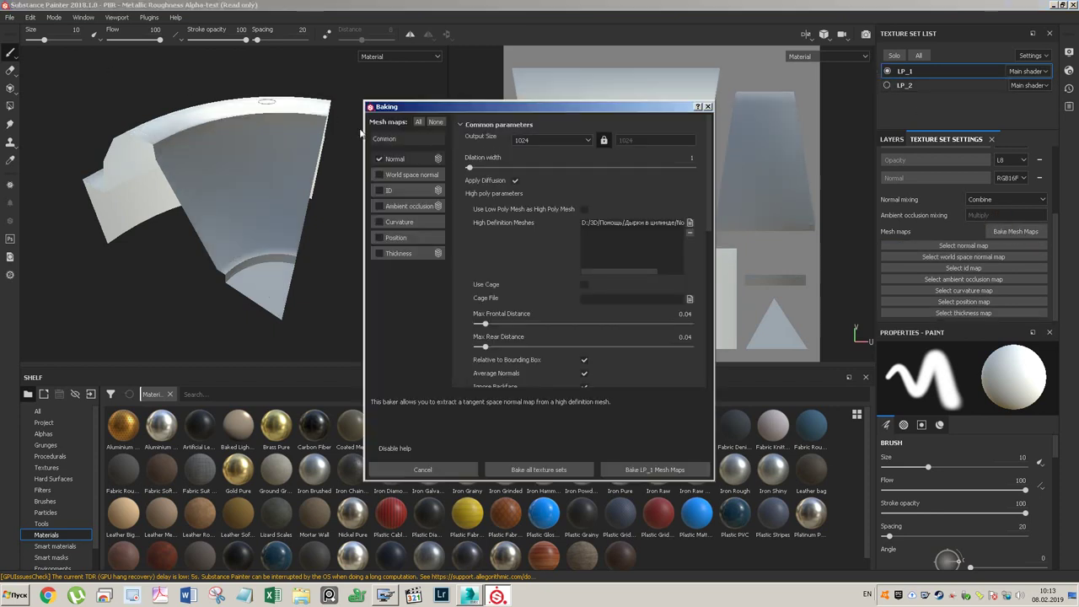
click(637, 469)
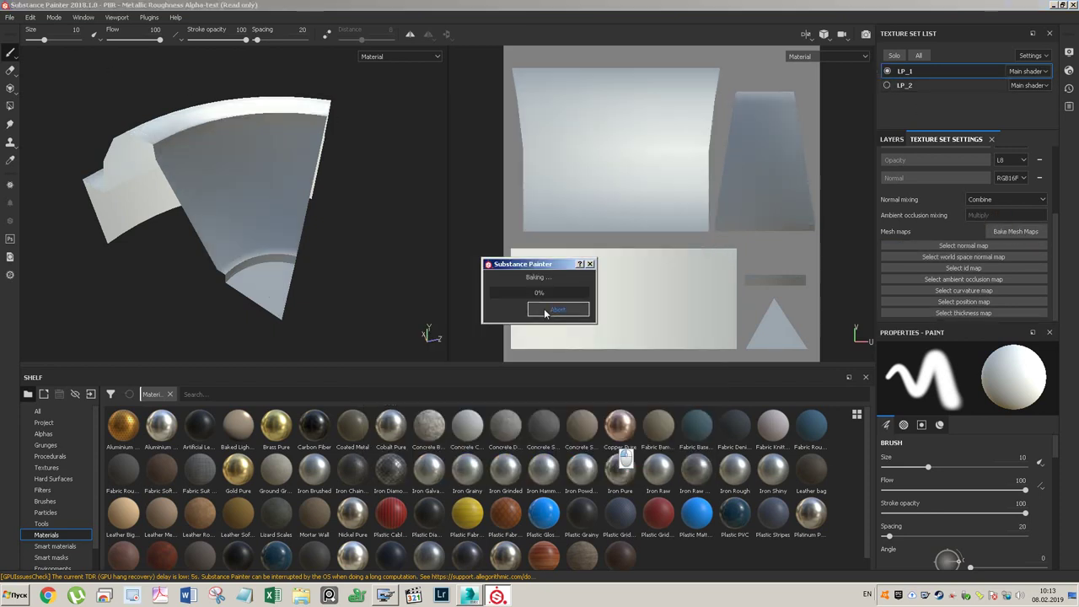
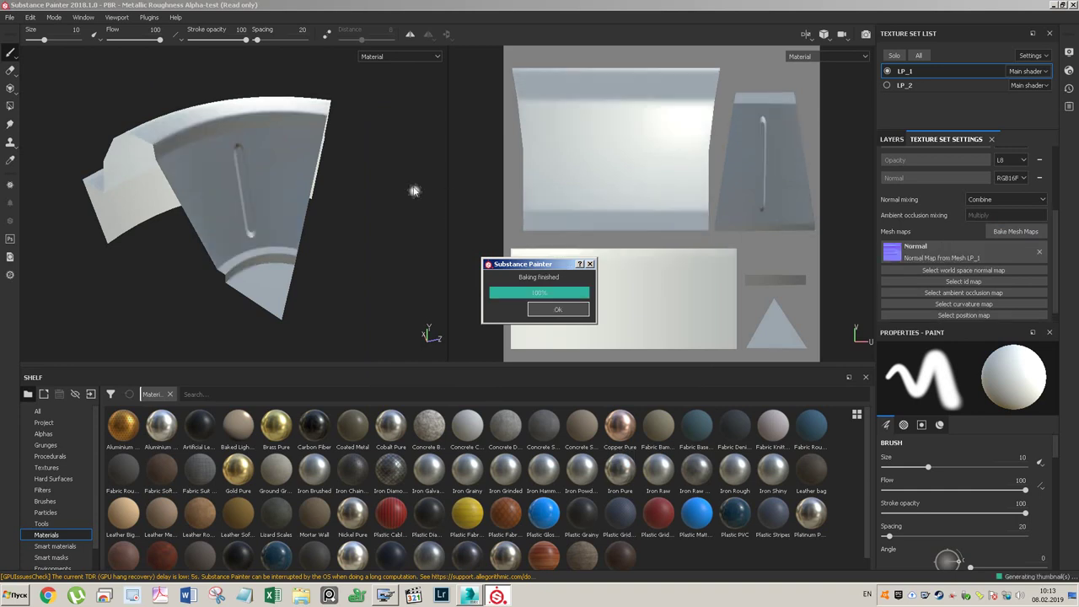
alt+drag(362, 210, 346, 182)
- Open the texture export and exclude the LP_2 texture set, keeping only LP_1
click(10, 17)
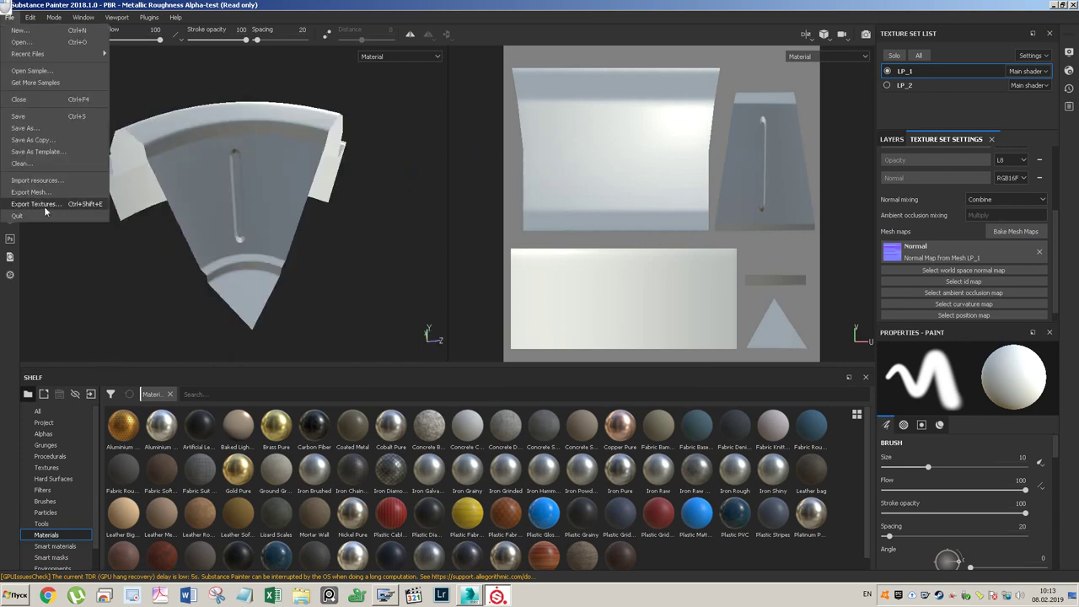
click(44, 206)
click(286, 218)
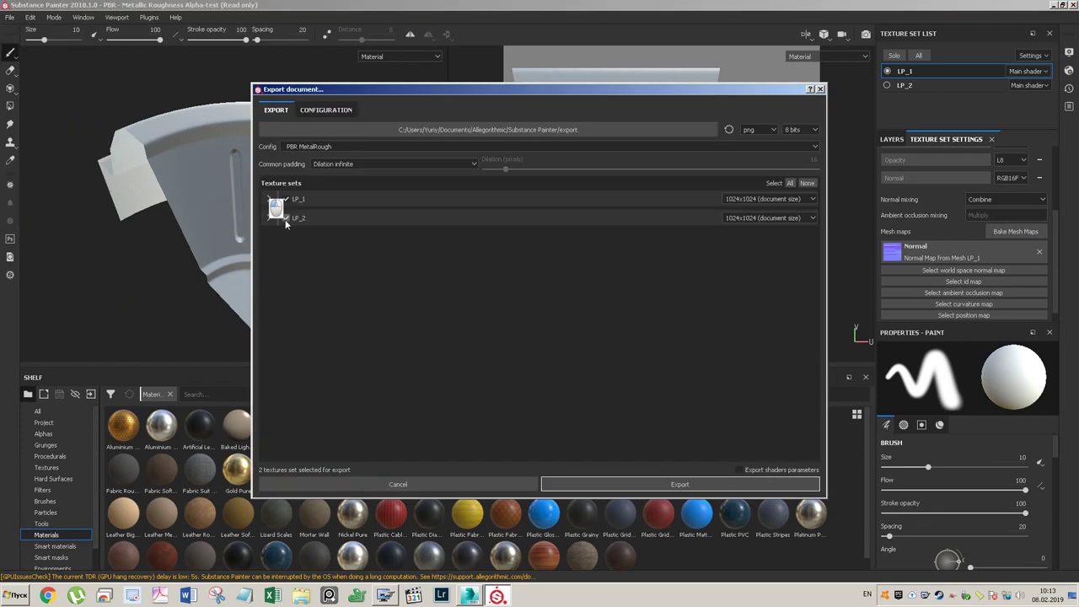
- Browse for the export destination to the Normal\LP_1 folder inside 3D\Помощь\Дырки в цилинде on drive D
click(475, 134)
click(261, 348)
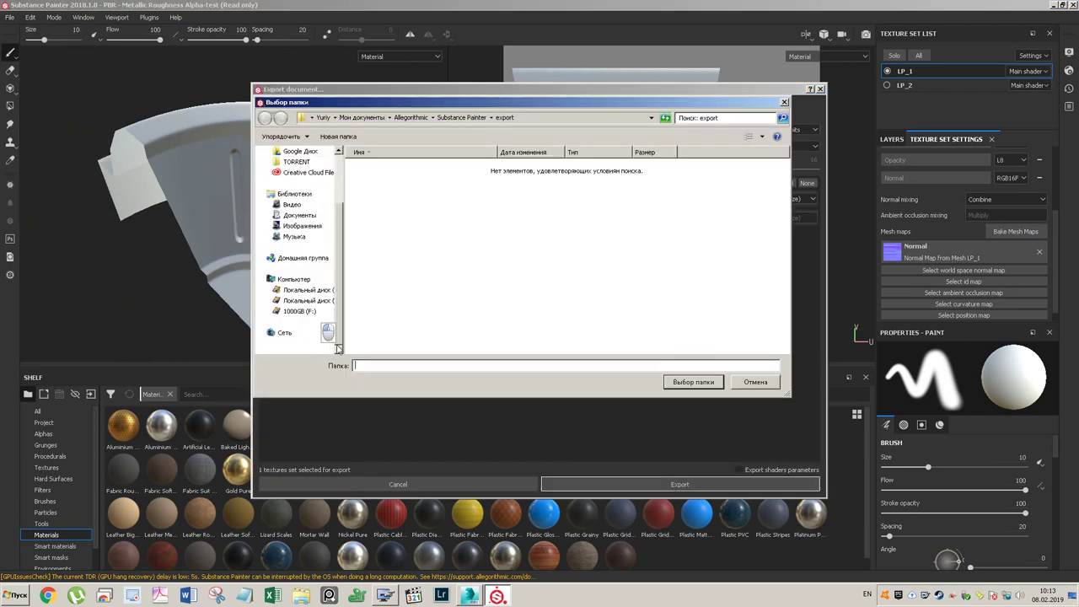
click(305, 301)
double_click(367, 156)
click(390, 250)
scroll(394, 268, down, 5)
scroll(435, 253, down, 3)
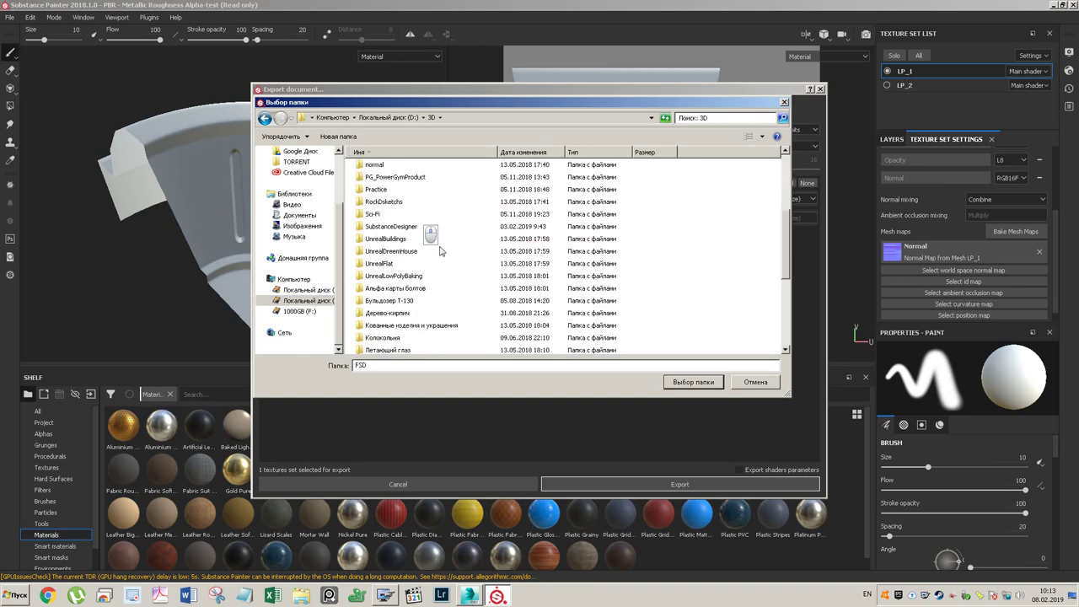
double_click(376, 273)
double_click(384, 171)
double_click(378, 172)
double_click(379, 181)
- Create a folder named 5 inside LP_1 and export the LP_1 textures into it
click(341, 137)
text(5)
click(622, 244)
click(640, 190)
double_click(523, 180)
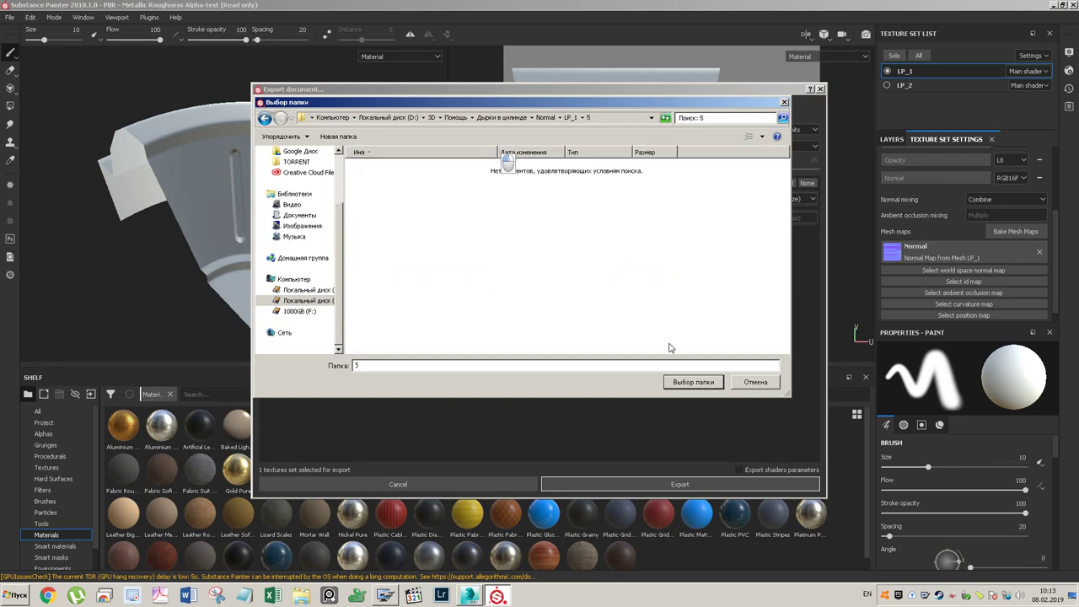
click(666, 381)
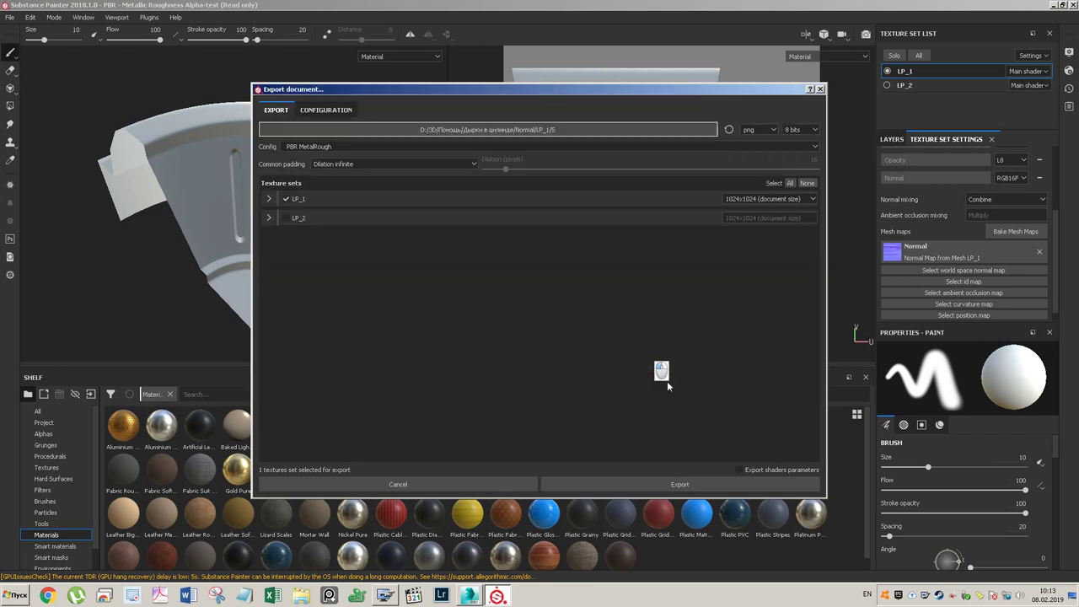
click(632, 488)
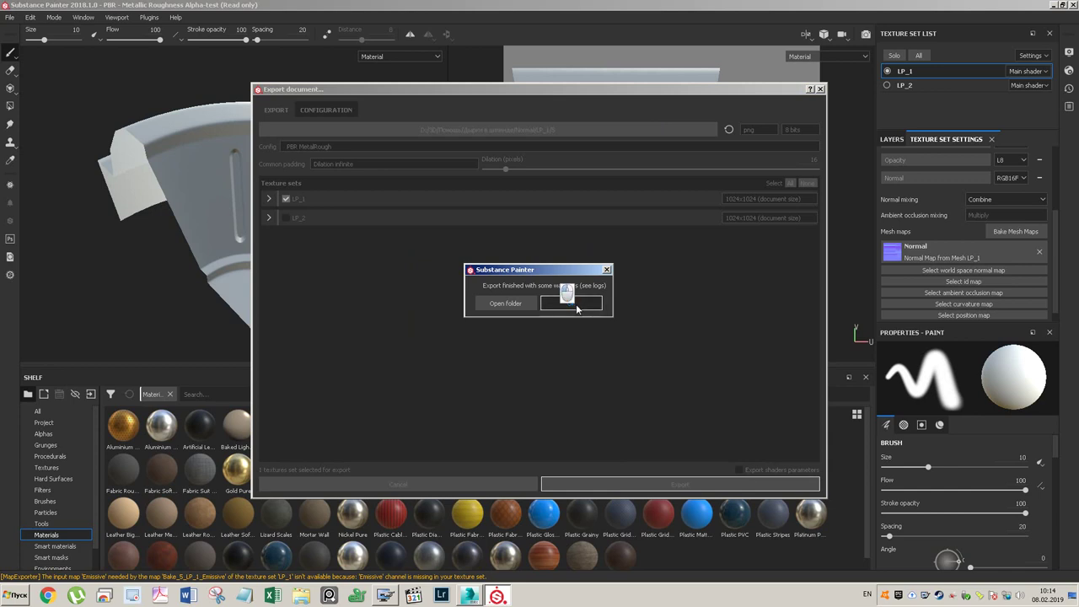
click(571, 303)
- Show the LP_2 texture set and make it the active one
click(886, 85)
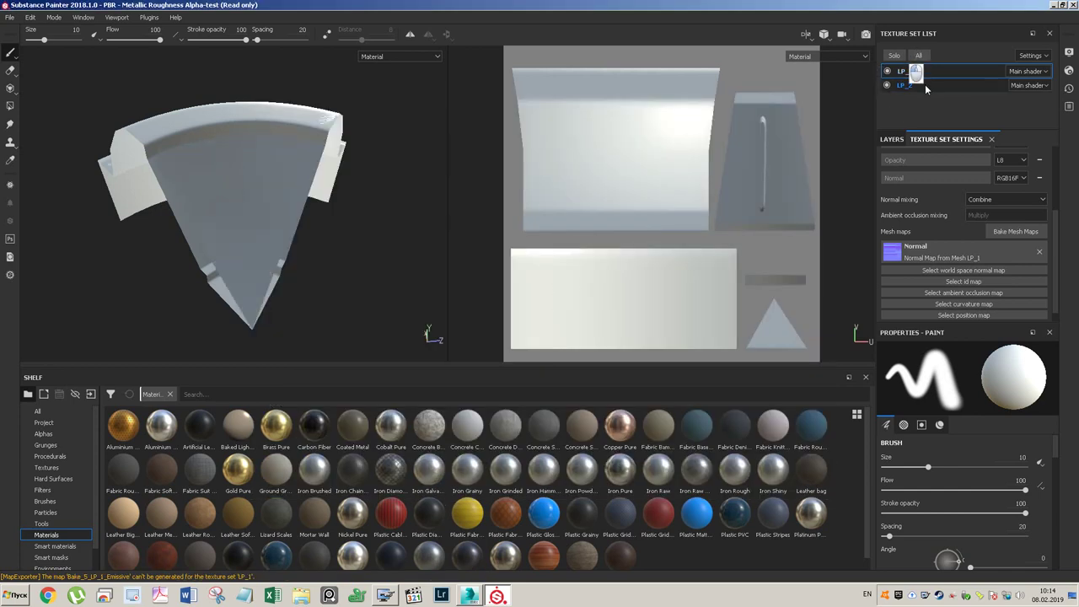
click(933, 85)
click(1013, 232)
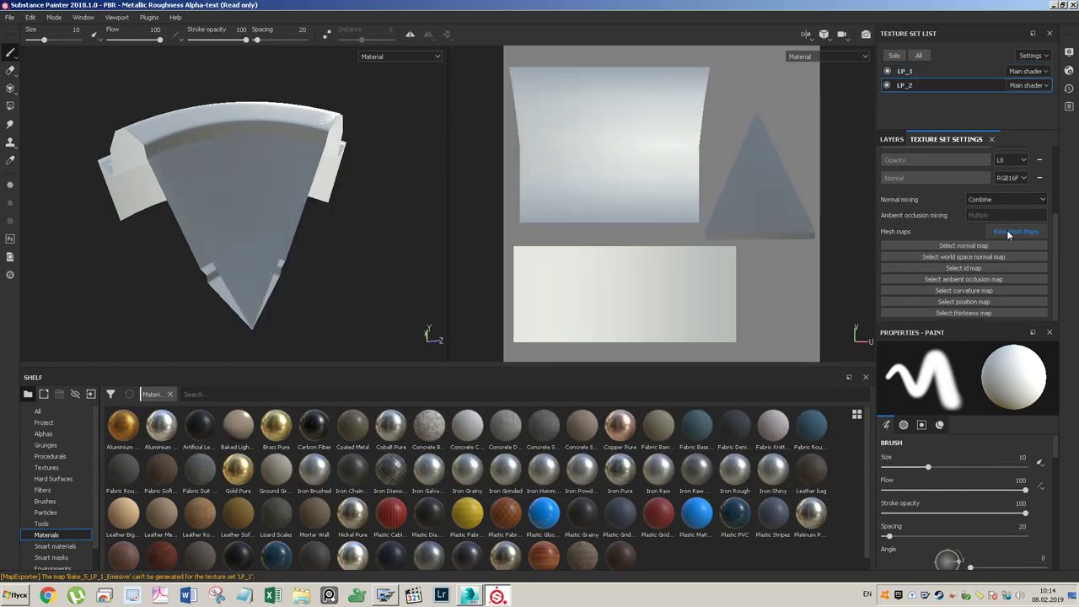
click(282, 88)
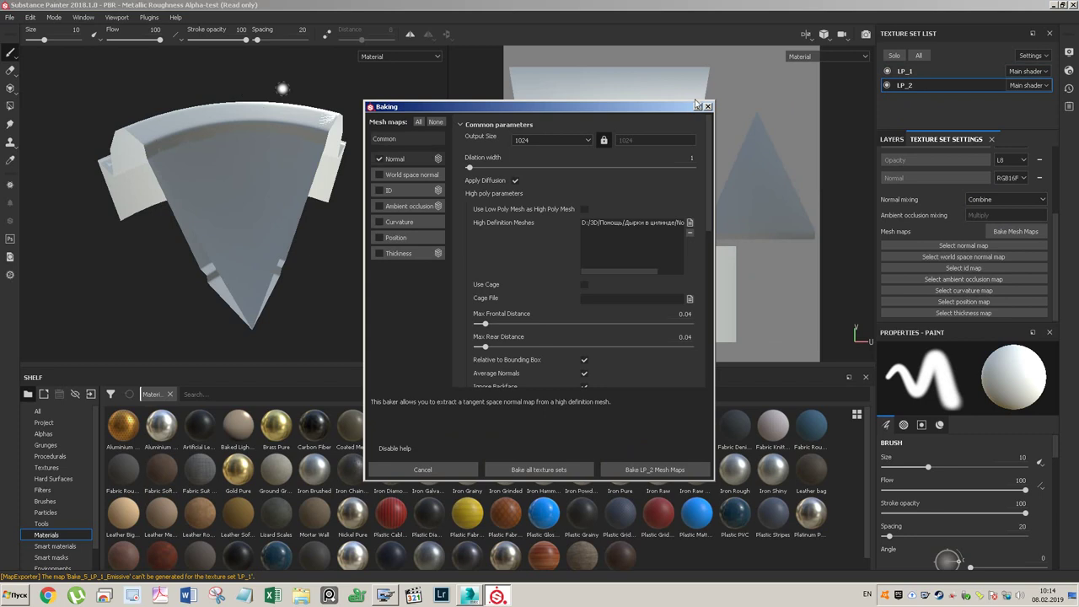
click(708, 106)
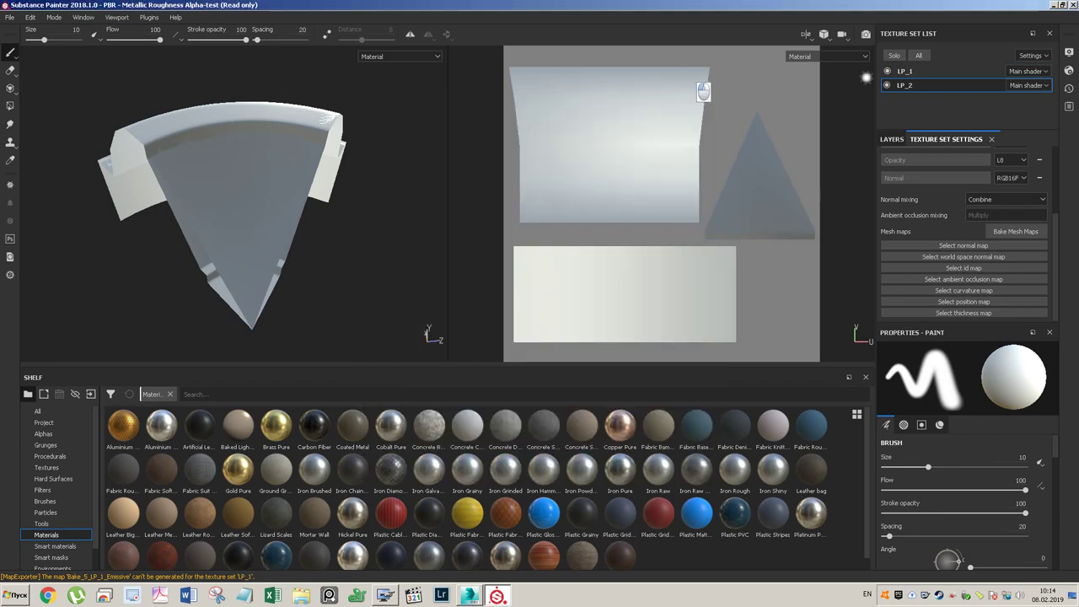
- Increase the maximum rear distance and bake the normal map of the LP_2 texture set at an output size of 1024
click(998, 229)
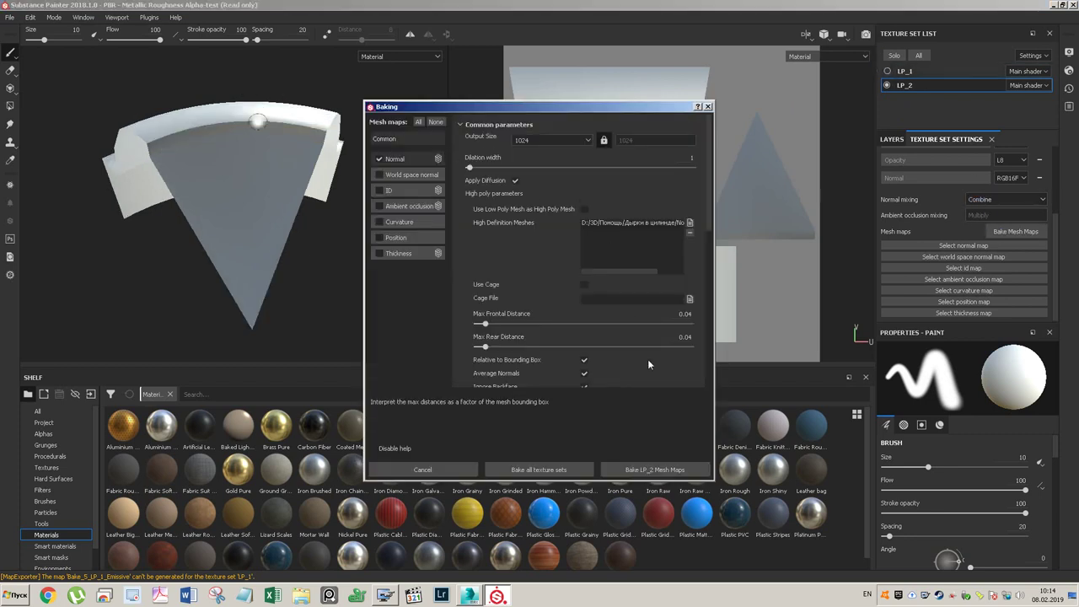
click(687, 336)
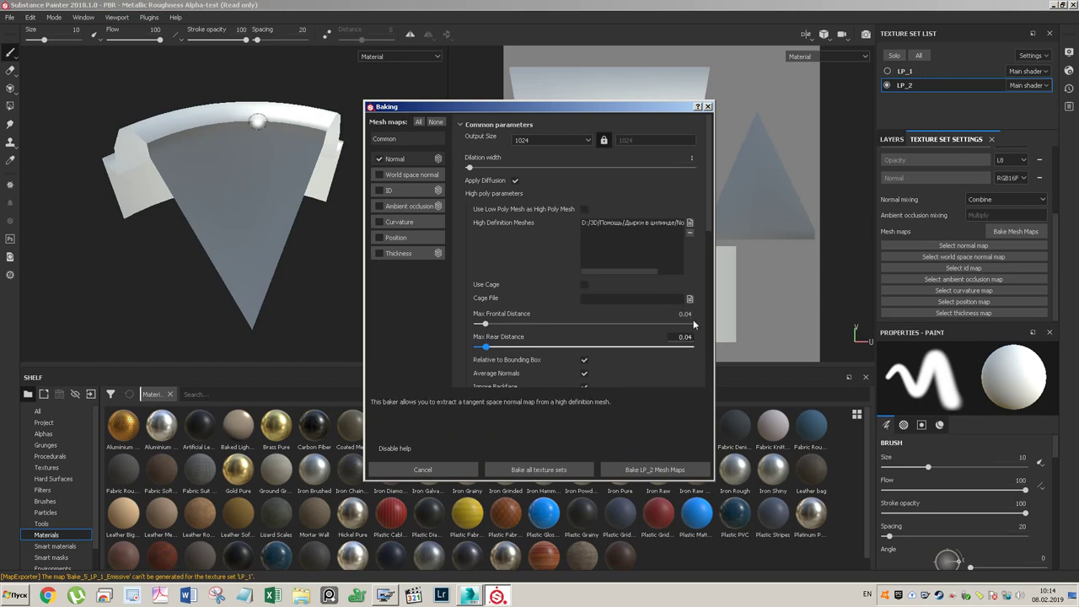
key(BackSpace)
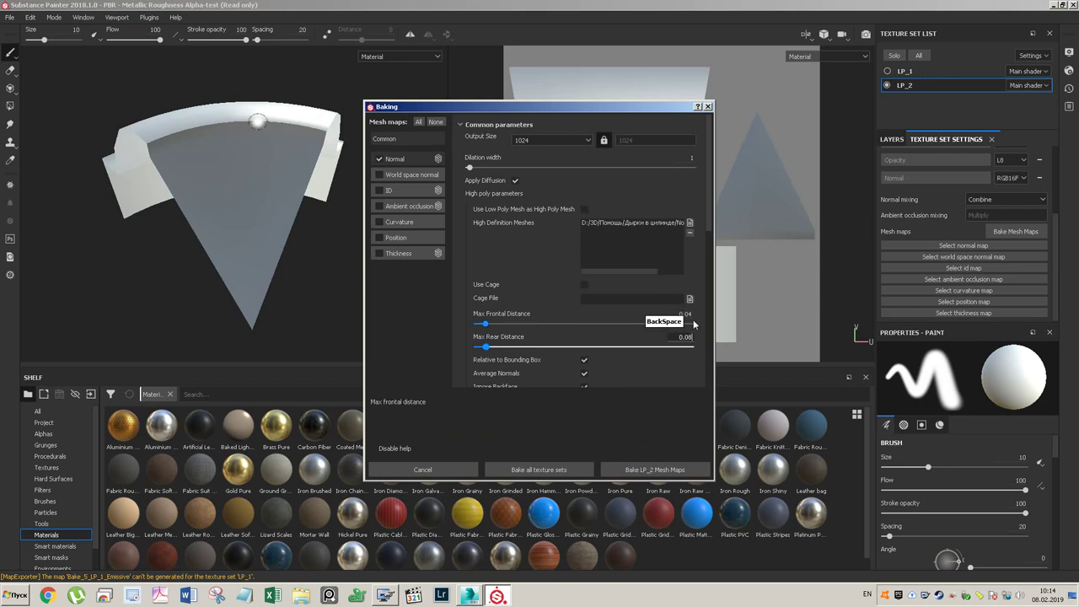
click(650, 470)
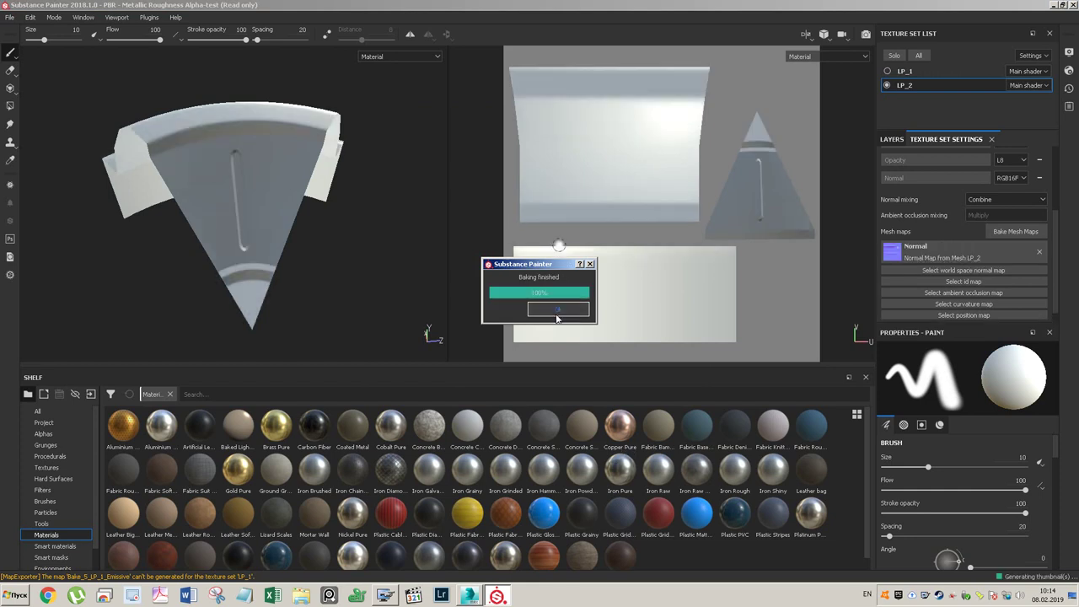
click(558, 310)
- Open the texture export and include only the LP_2 texture set, excluding LP_1
click(9, 17)
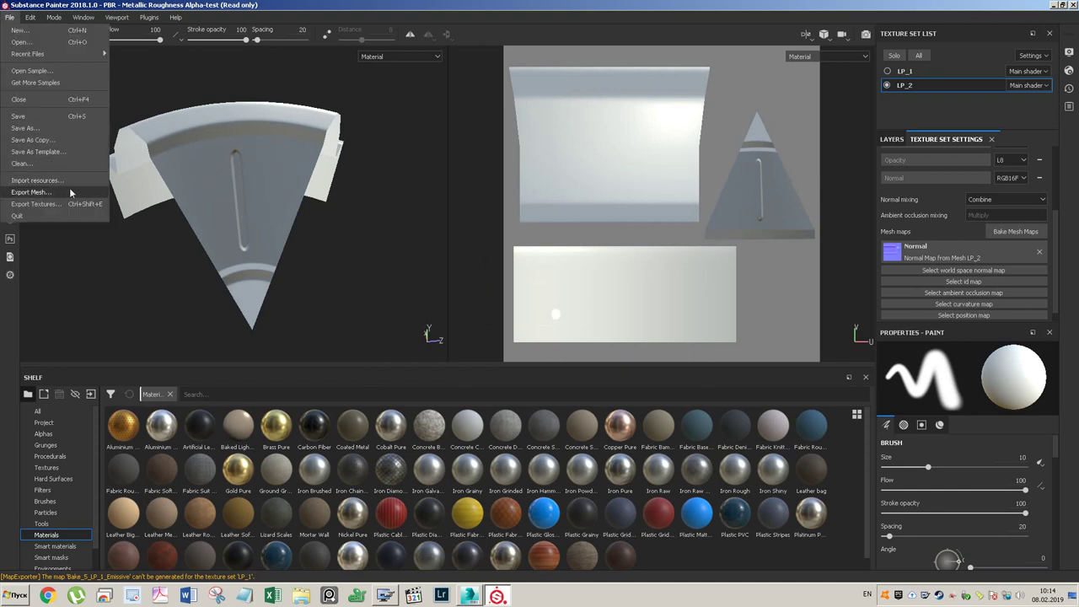
click(51, 204)
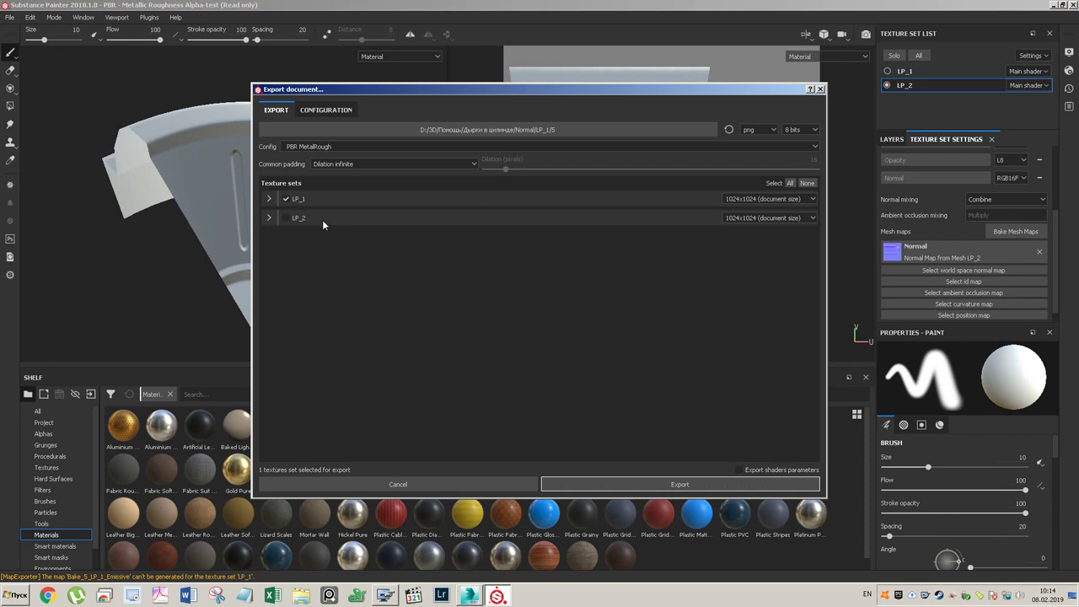
click(288, 199)
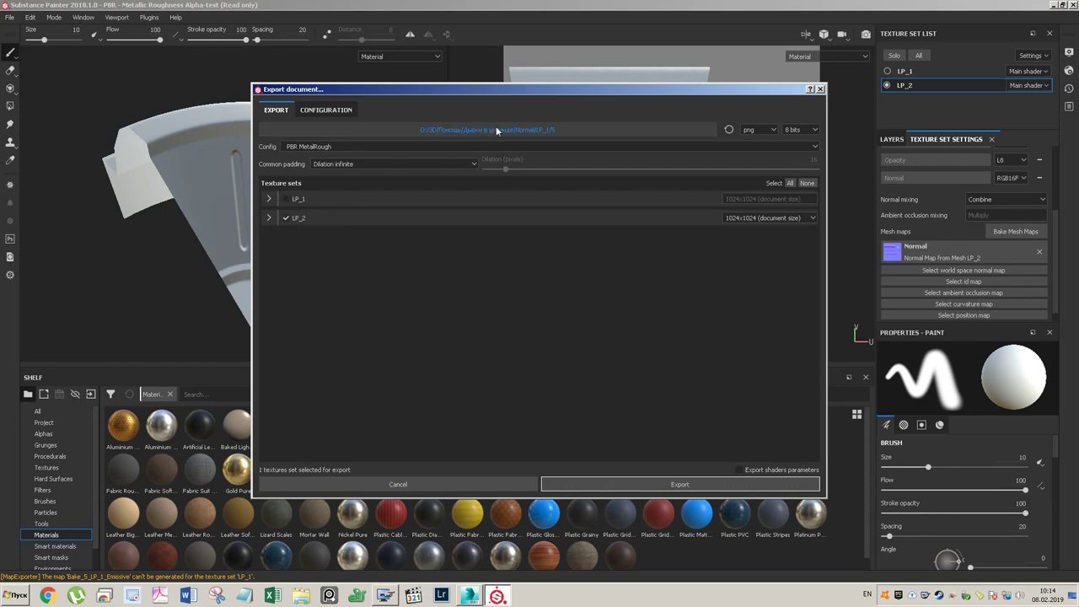
- Create a folder named 5 inside Normal\LP_2 and export the LP_2 textures into it
click(495, 127)
click(570, 118)
click(545, 118)
double_click(446, 187)
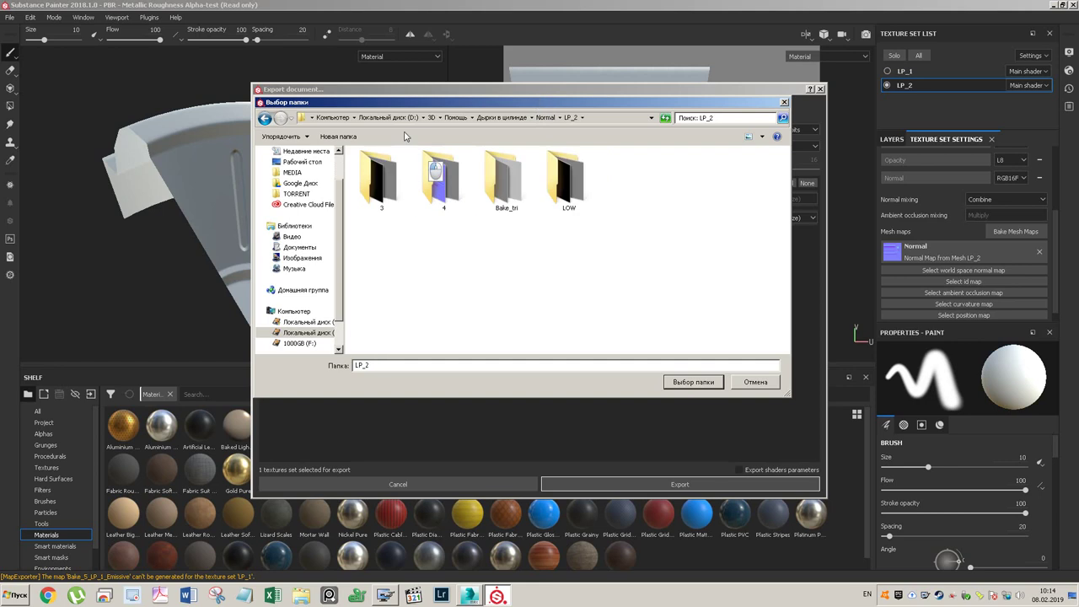
click(338, 136)
text(5)
click(687, 229)
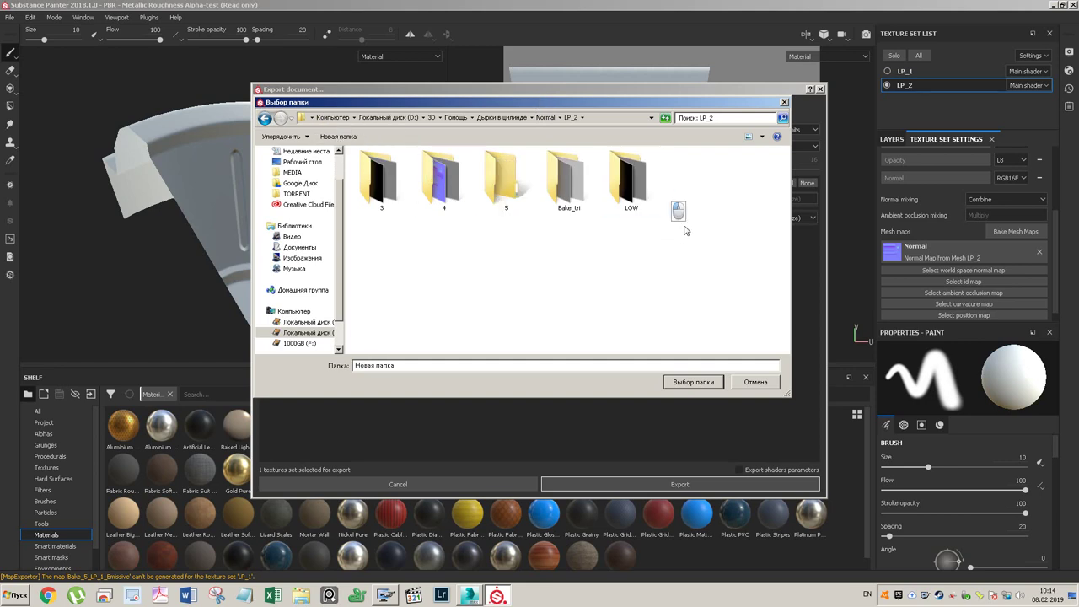
double_click(506, 180)
click(672, 382)
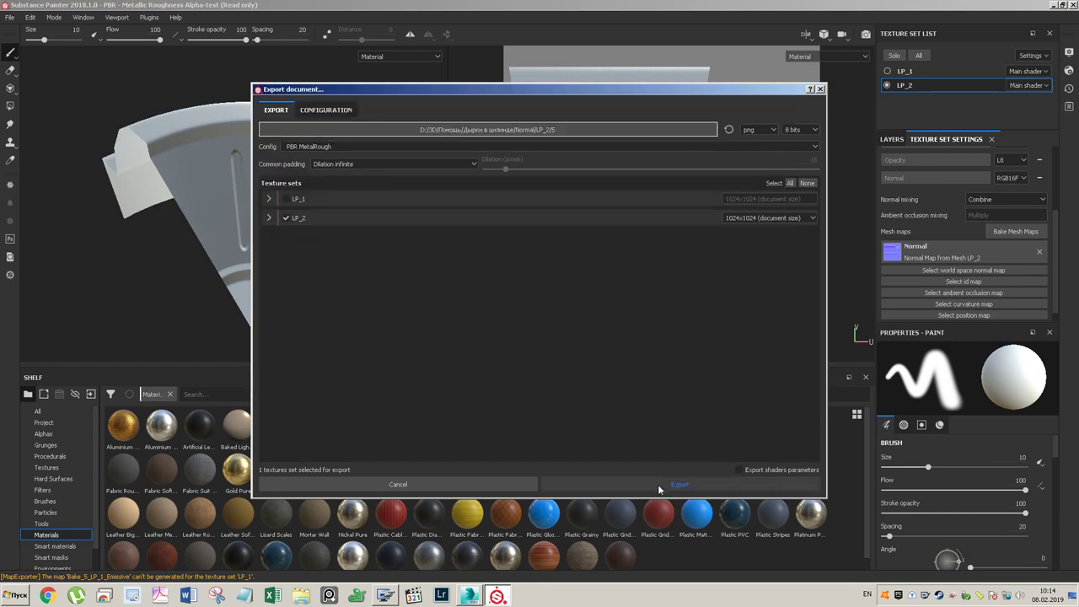
click(657, 484)
click(571, 305)
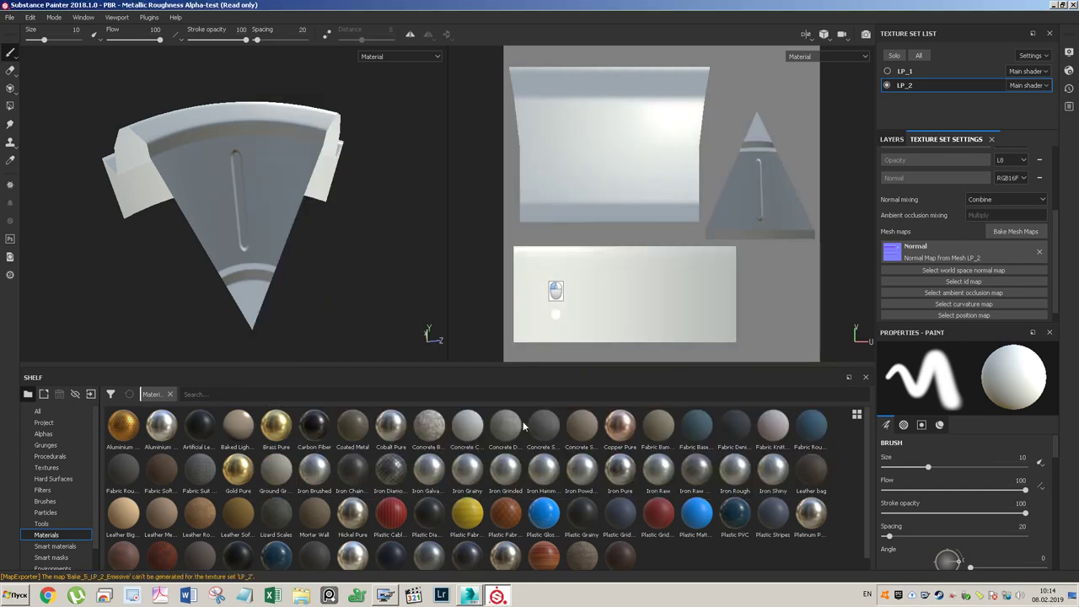
- Switch to 3ds Max and clone the two selected bake objects in place as copies
click(470, 595)
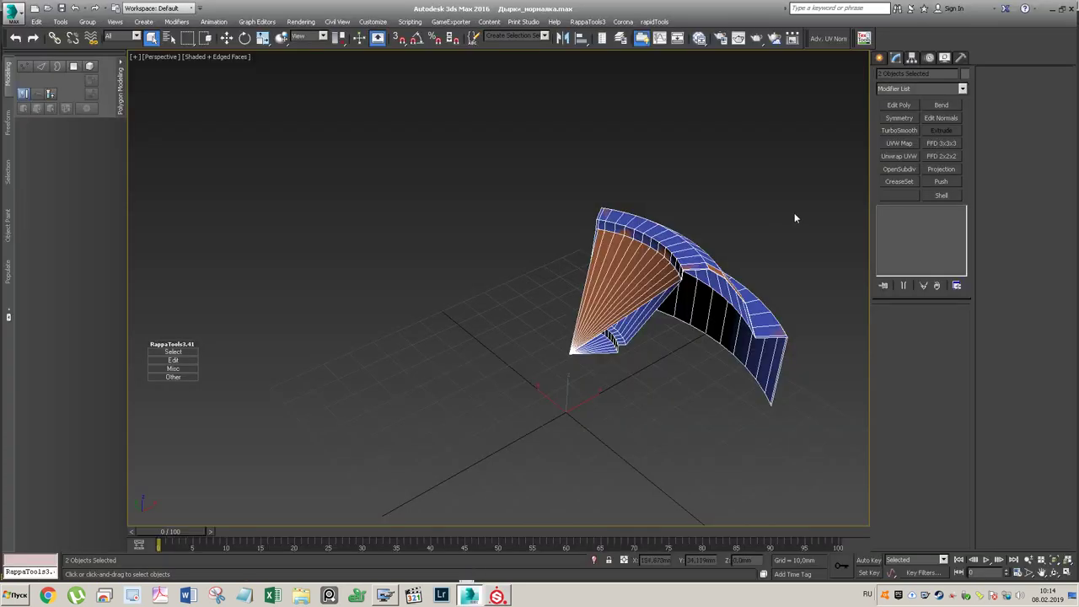
click(37, 22)
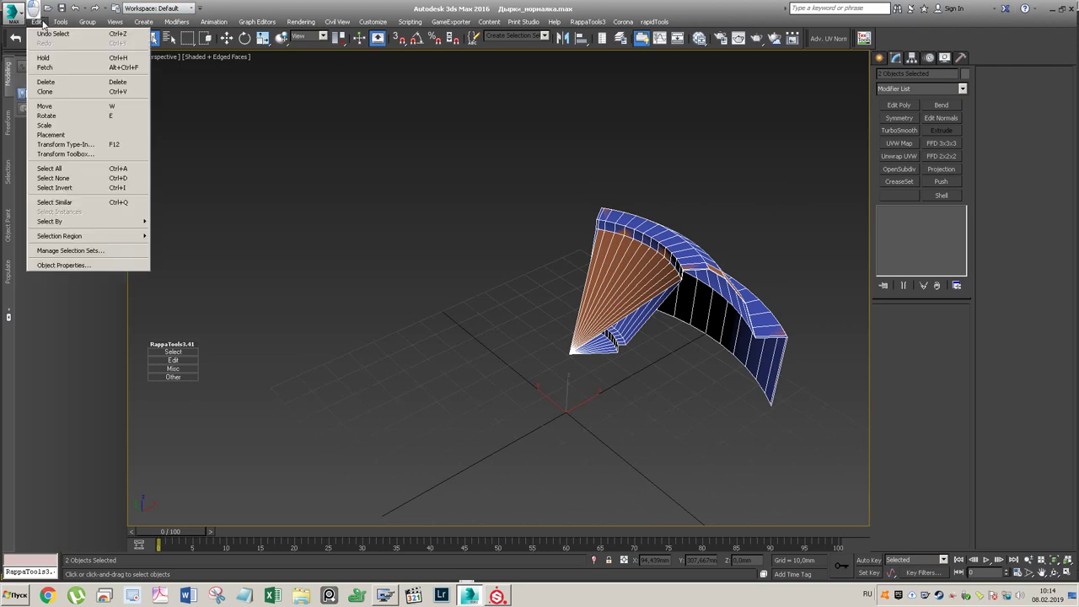
click(67, 89)
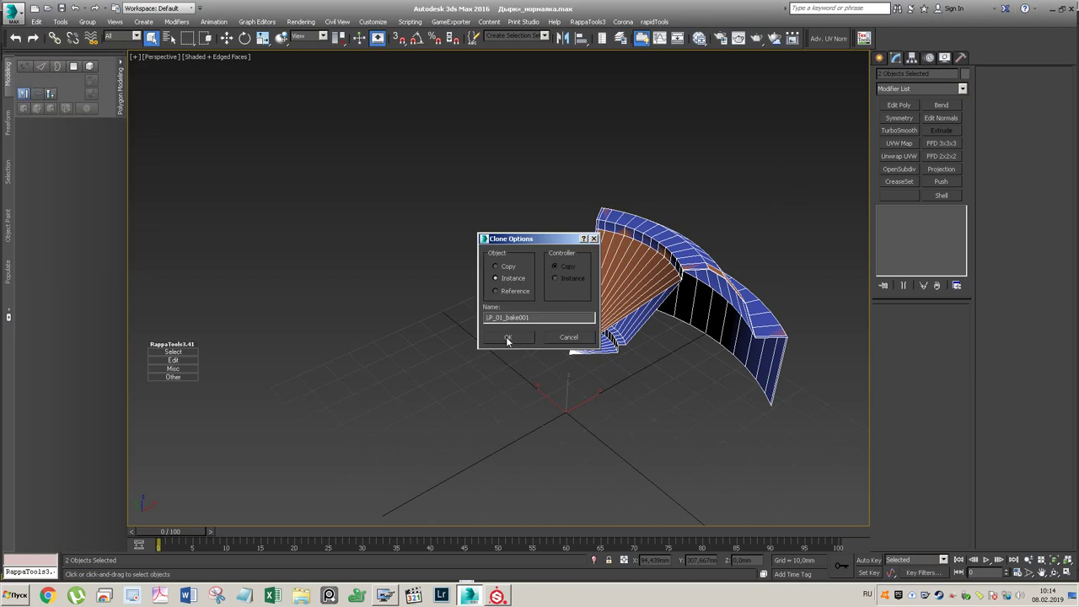
click(508, 267)
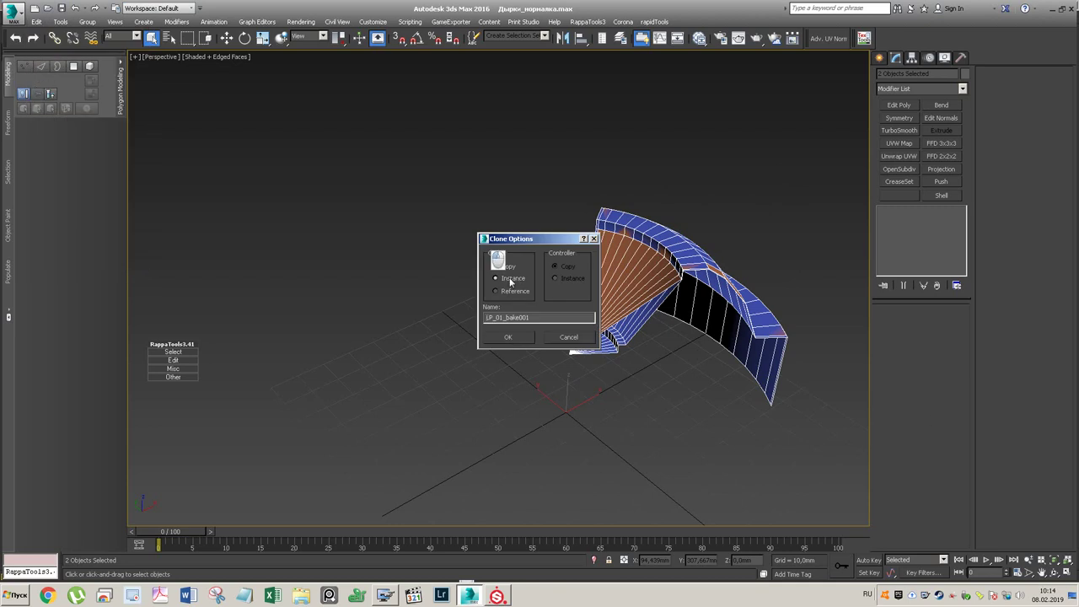
click(506, 337)
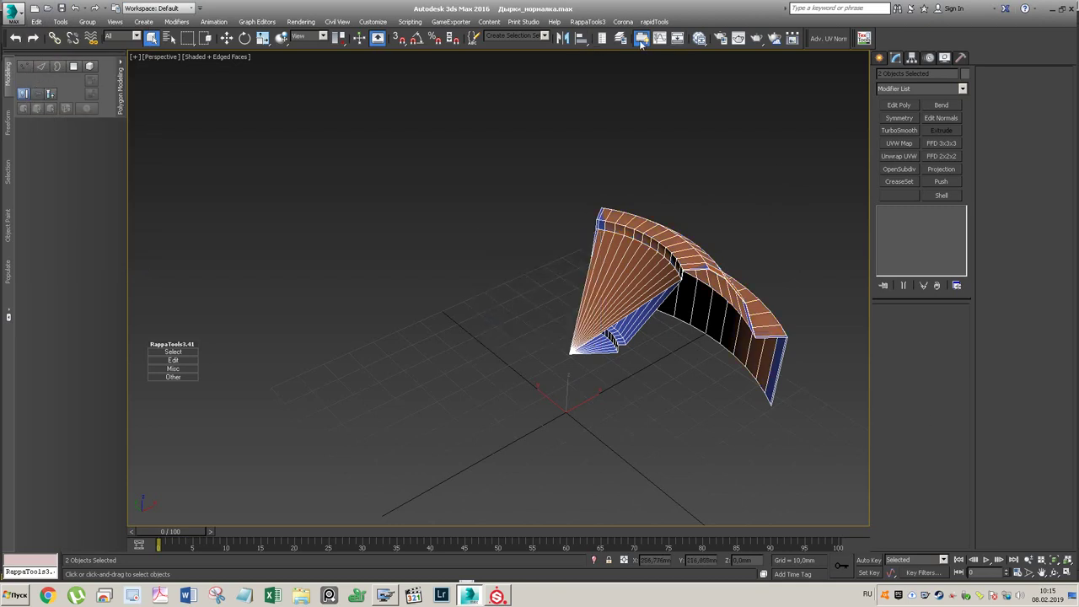
- Create a layer named LP2 for the cloned objects and hide the LP_BAKE layer
click(623, 41)
click(294, 150)
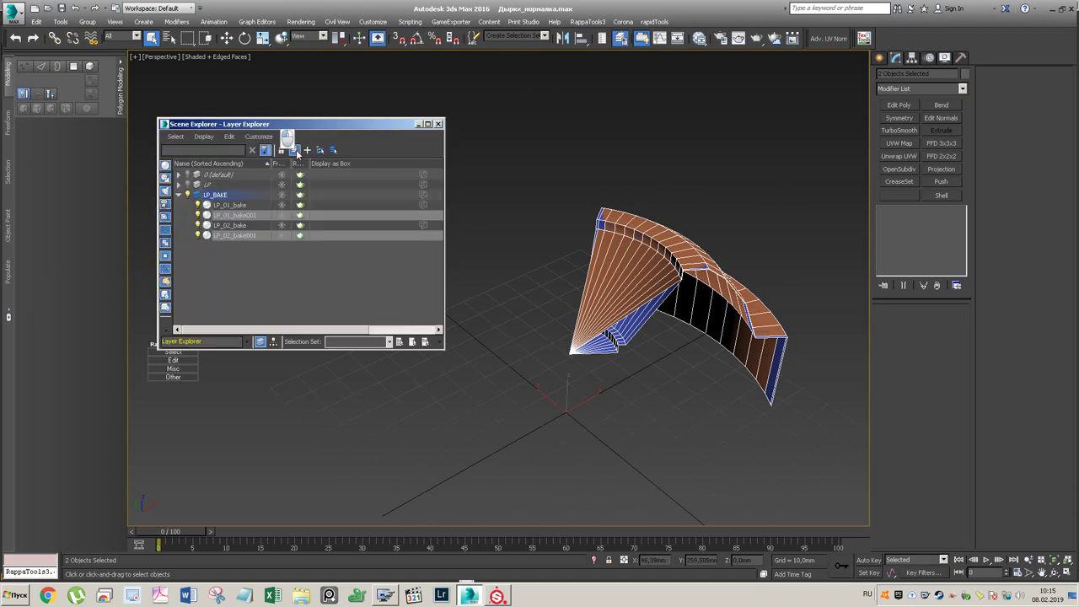
key(BackSpace)
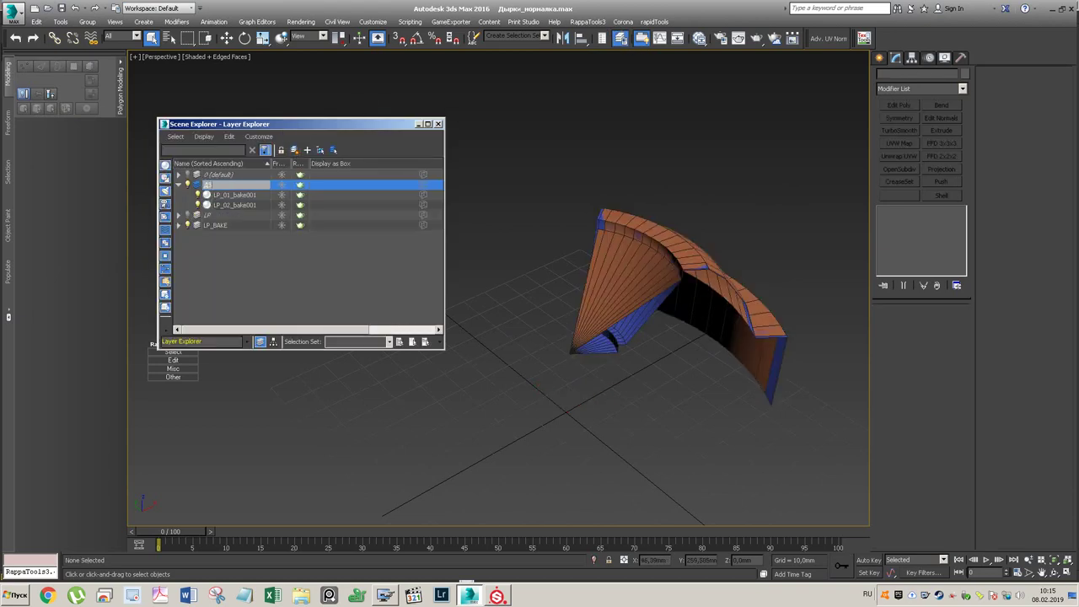
text(LP_)
key(BackSpace)
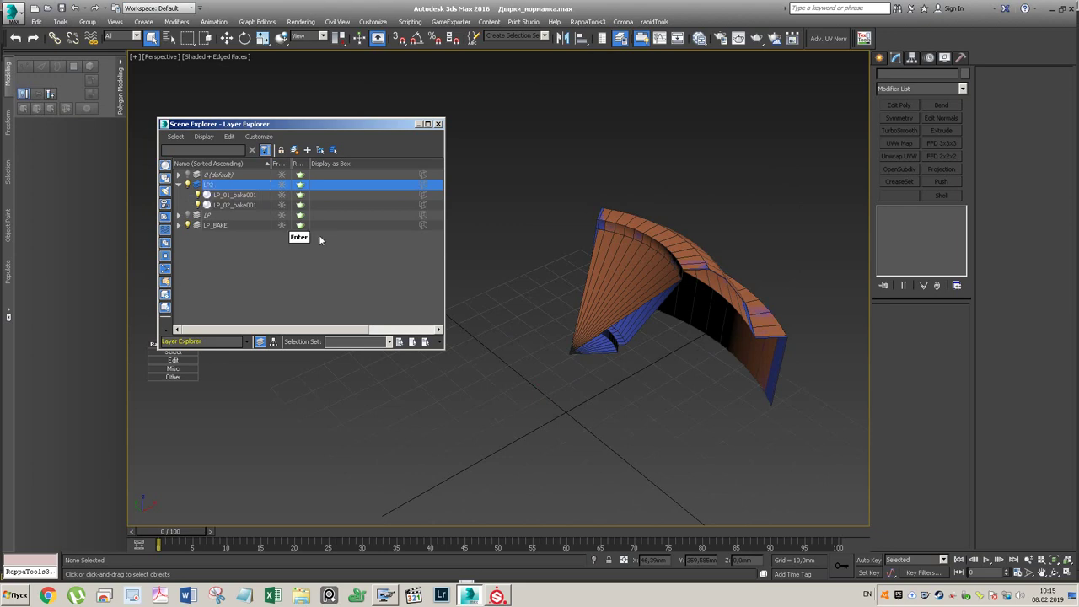
click(187, 225)
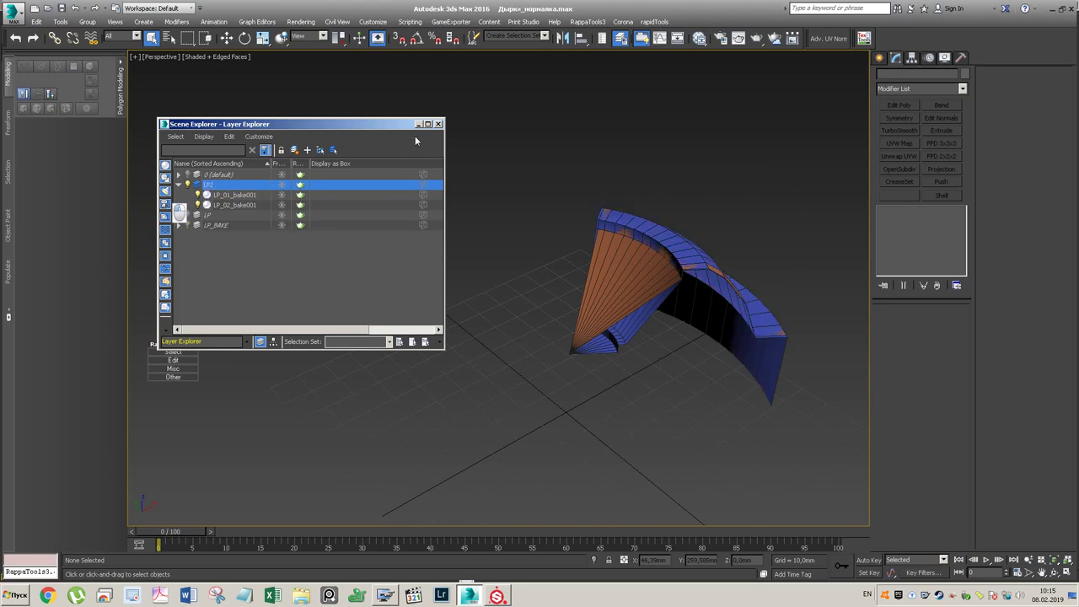
click(437, 124)
- Delete the outermost strip of polygons along both radial side borders of the cloned LP_02_bake001 object
alt+middle_drag(617, 249, 742, 228)
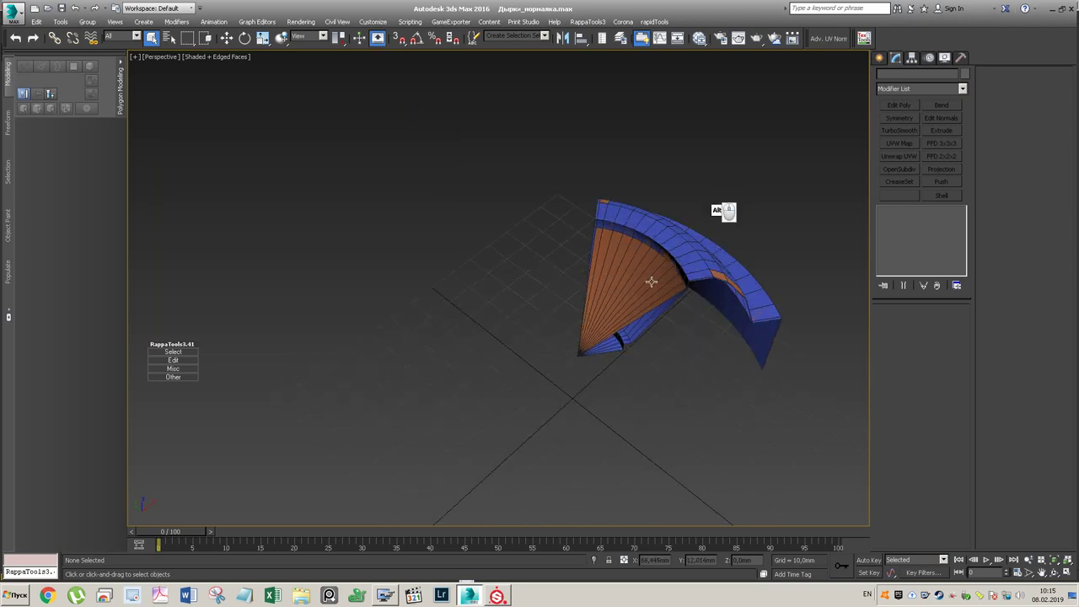
click(670, 283)
alt+middle_drag(670, 283, 585, 338)
key(4)
click(619, 309)
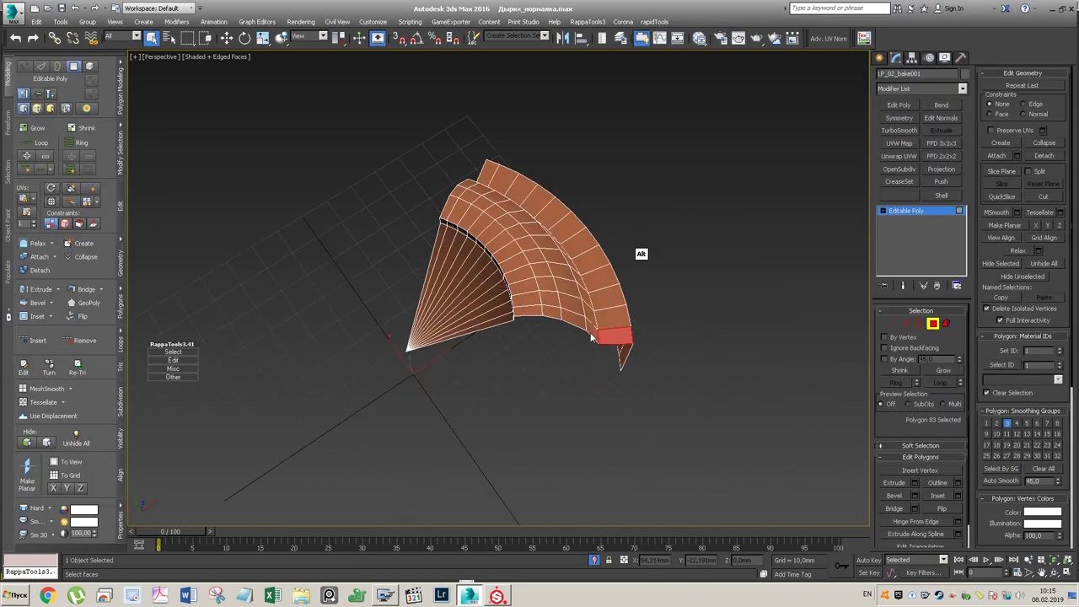
key(2)
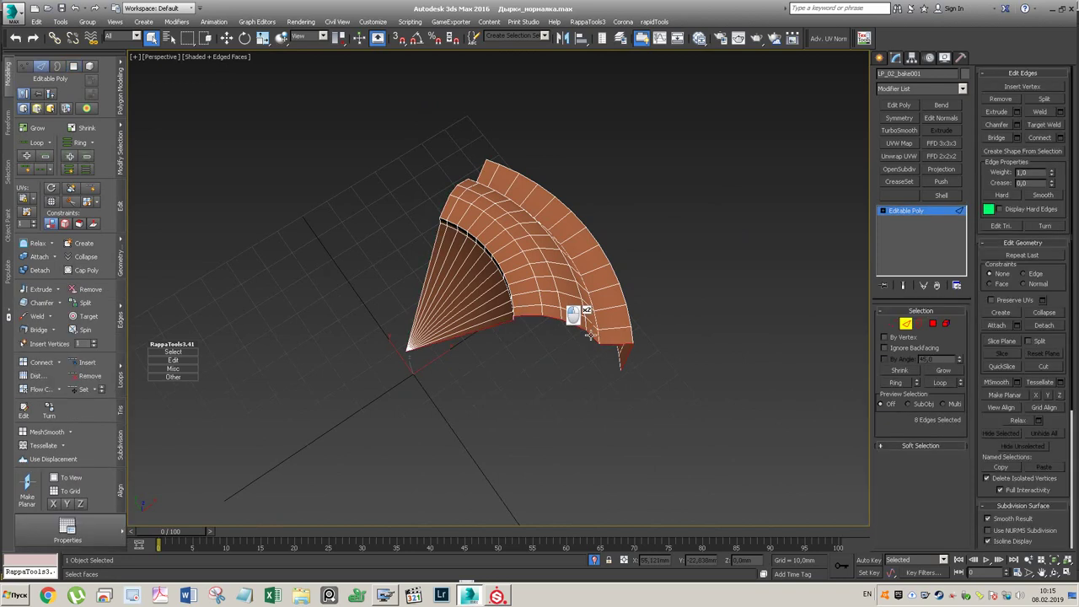
ctrl+double_click(437, 246)
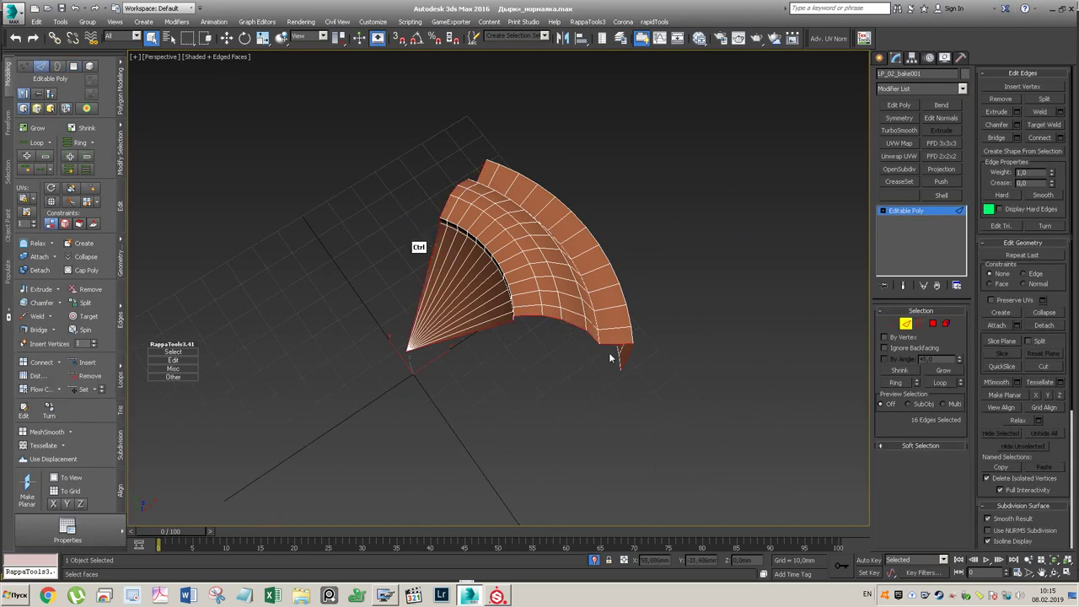
key(Delete)
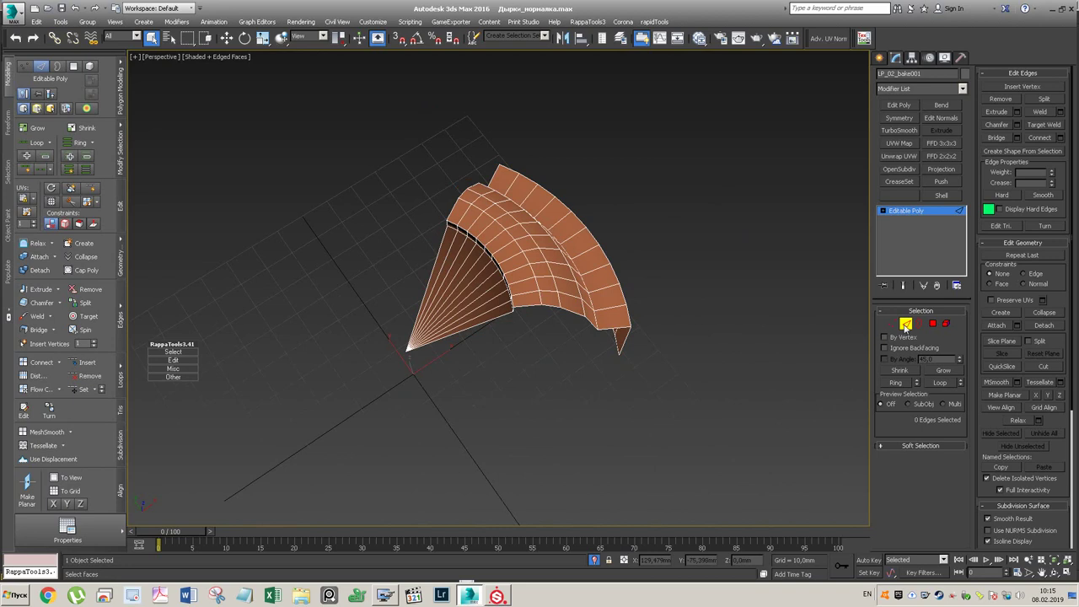
click(904, 157)
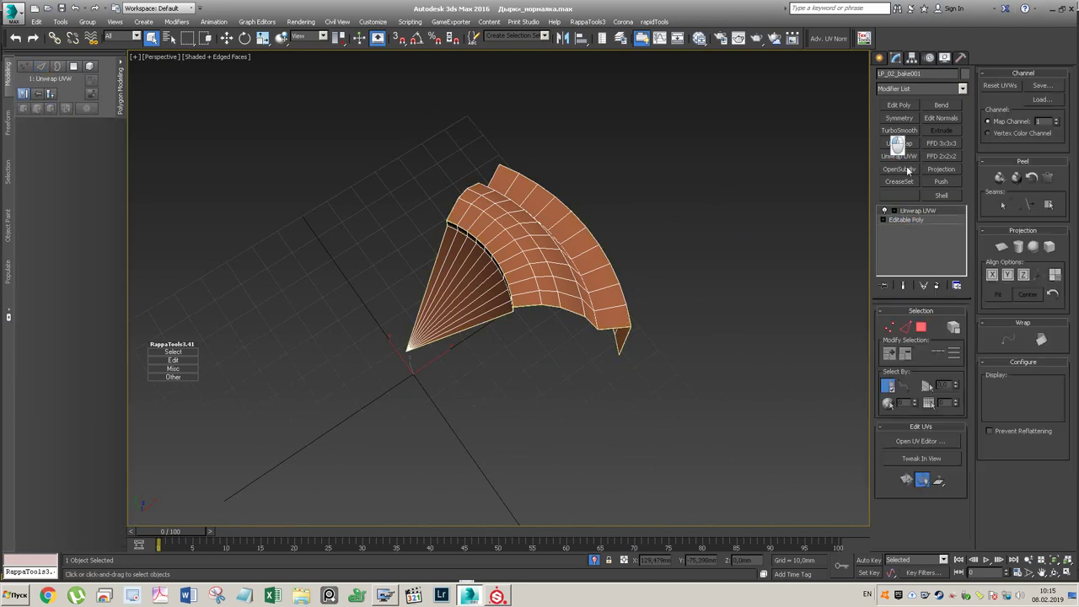
click(919, 442)
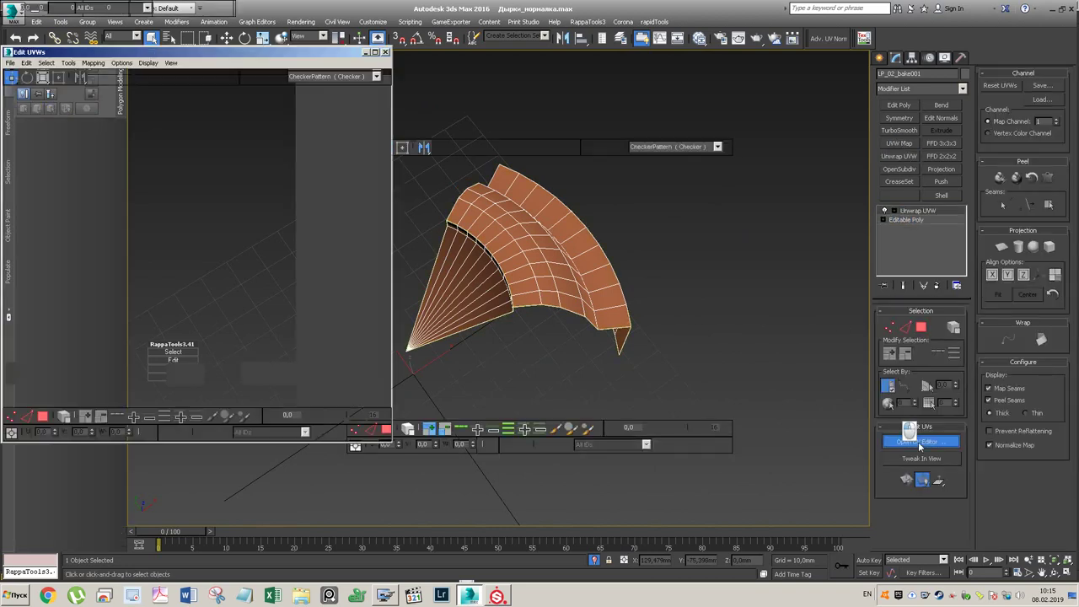
click(385, 53)
alt+middle_drag(574, 199, 610, 164)
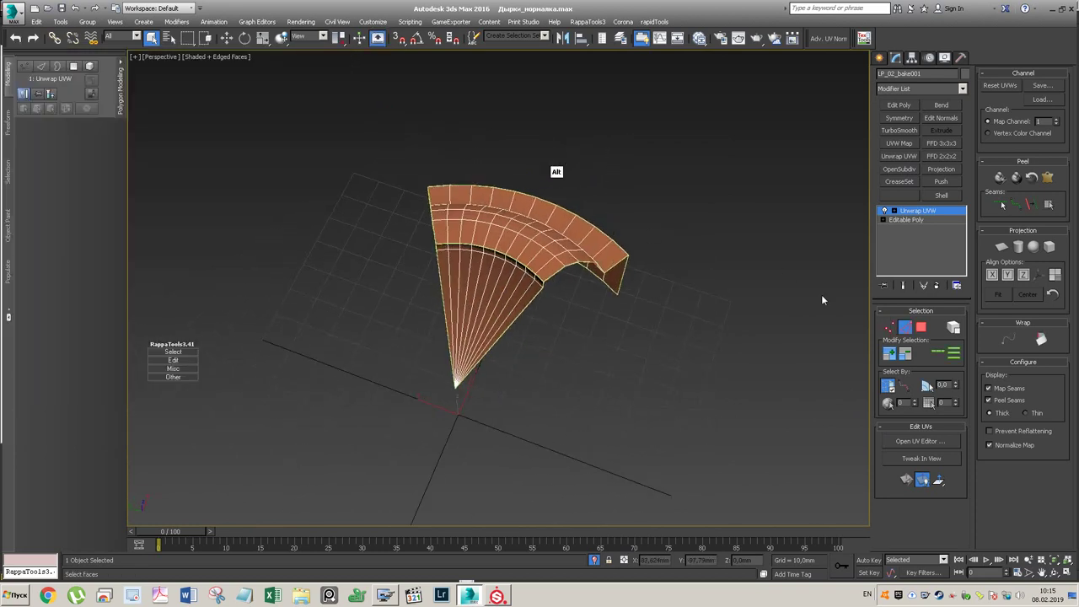
key(2)
click(531, 235)
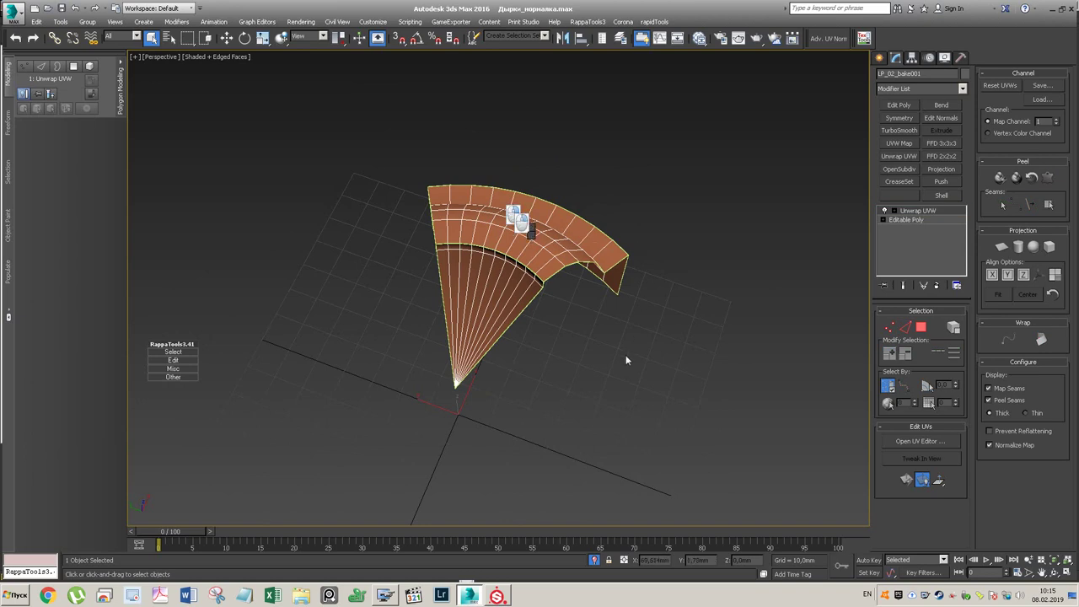
click(632, 350)
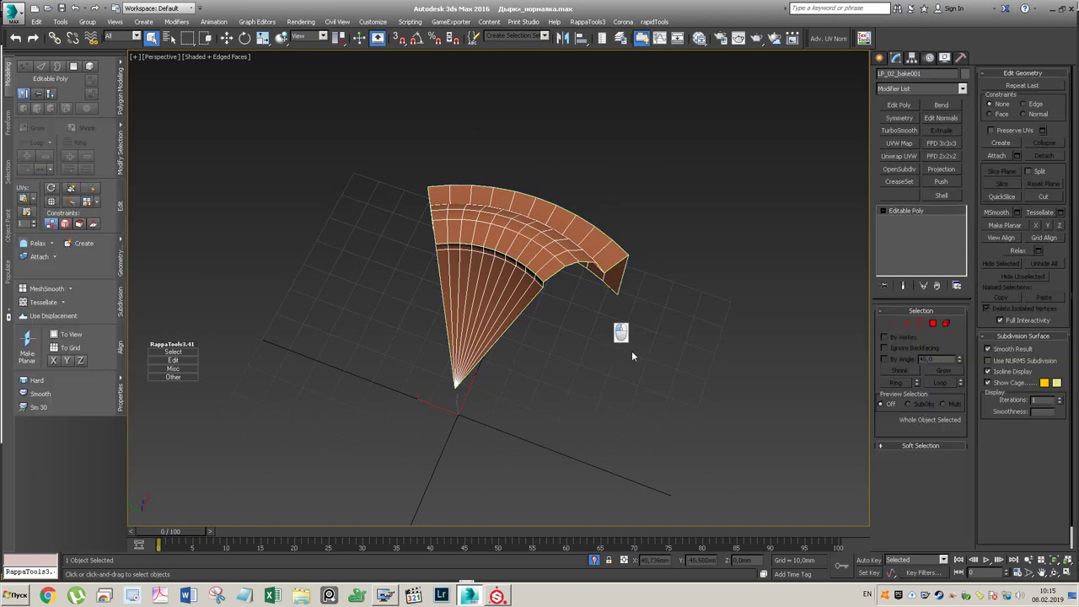
- Remove every other radial edge loop of LP_02_bake001 together with the loops' vertices
key(2)
double_click(447, 229)
ctrl+double_click(472, 232)
ctrl+double_click(503, 236)
ctrl+double_click(526, 240)
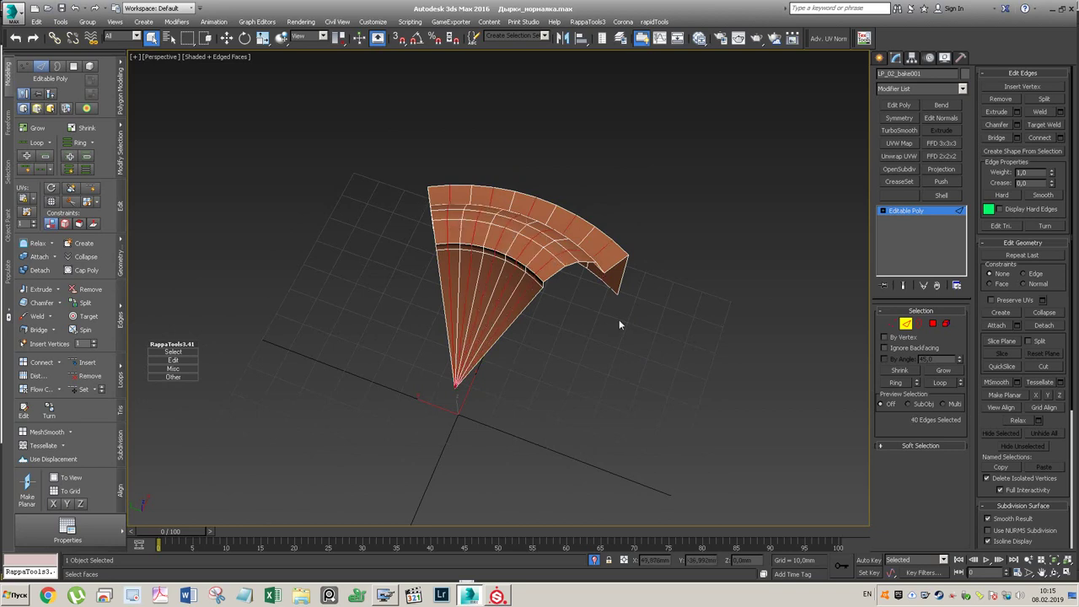
key(ctrl+BackSpace)
mouse_move(590, 224)
alt+middle_down()
mouse_move(590, 243)
mouse_move(588, 228)
alt+middle_up()
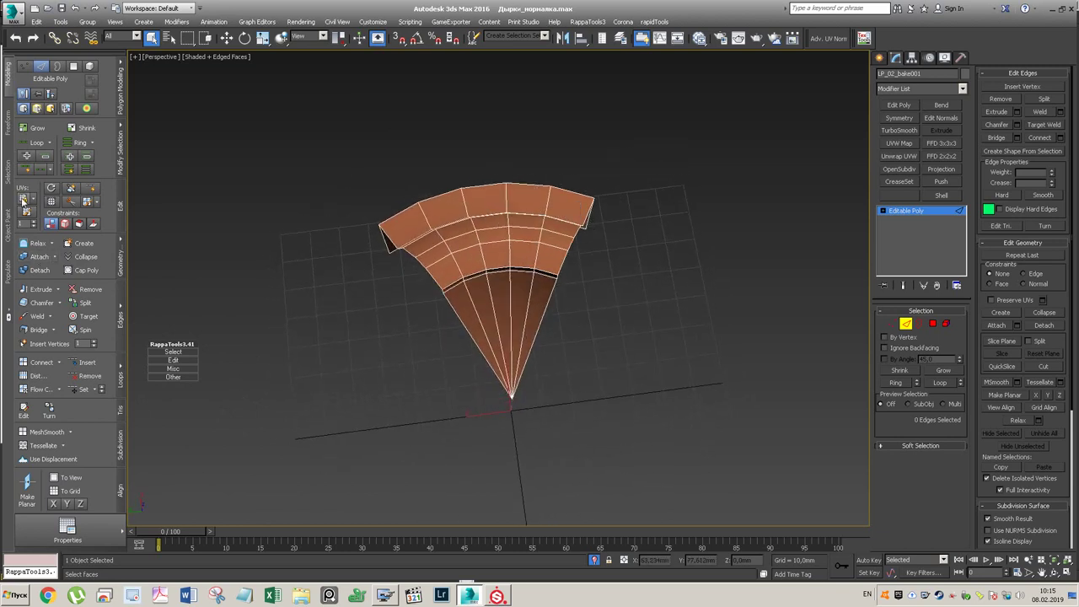
- Create a Checker map in the Slate Material Editor and connect it to the Diffuse Color of the LP_2 material
click(698, 40)
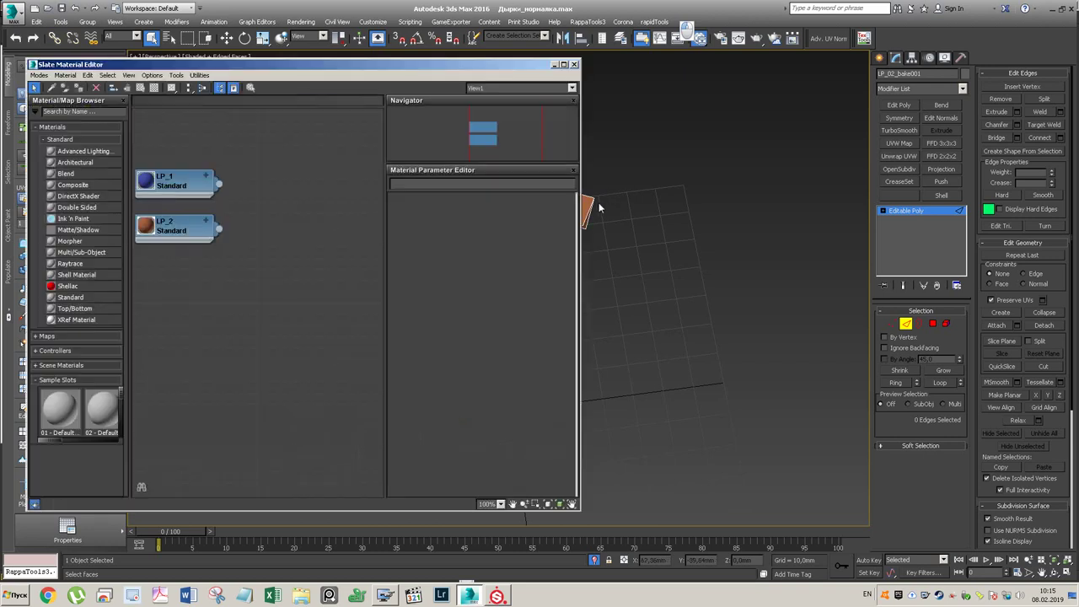
middle_drag(244, 202, 328, 219)
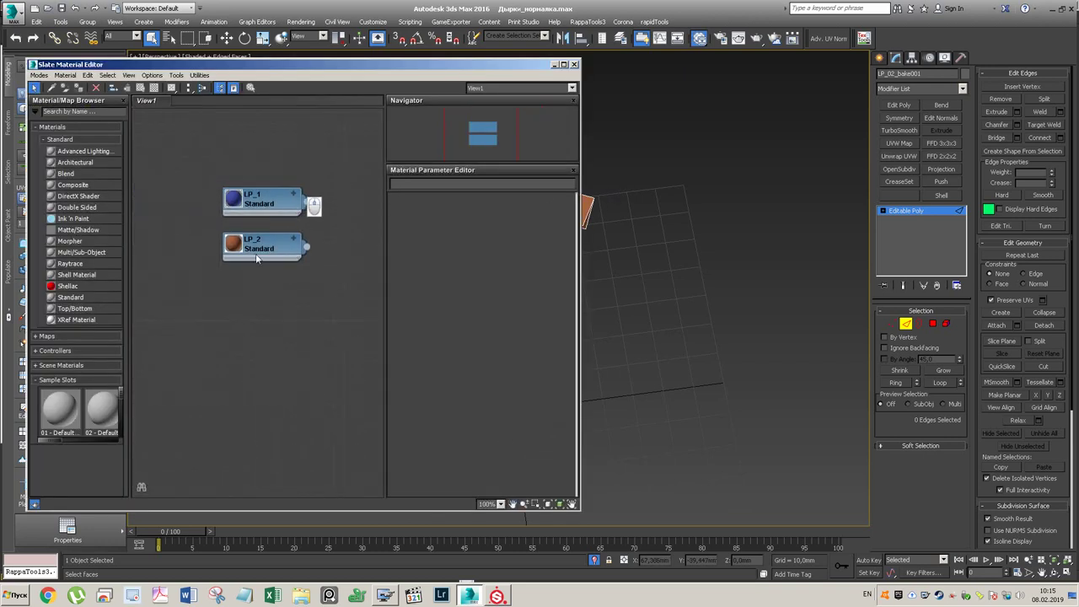
right_click(173, 197)
mouse_move(194, 211)
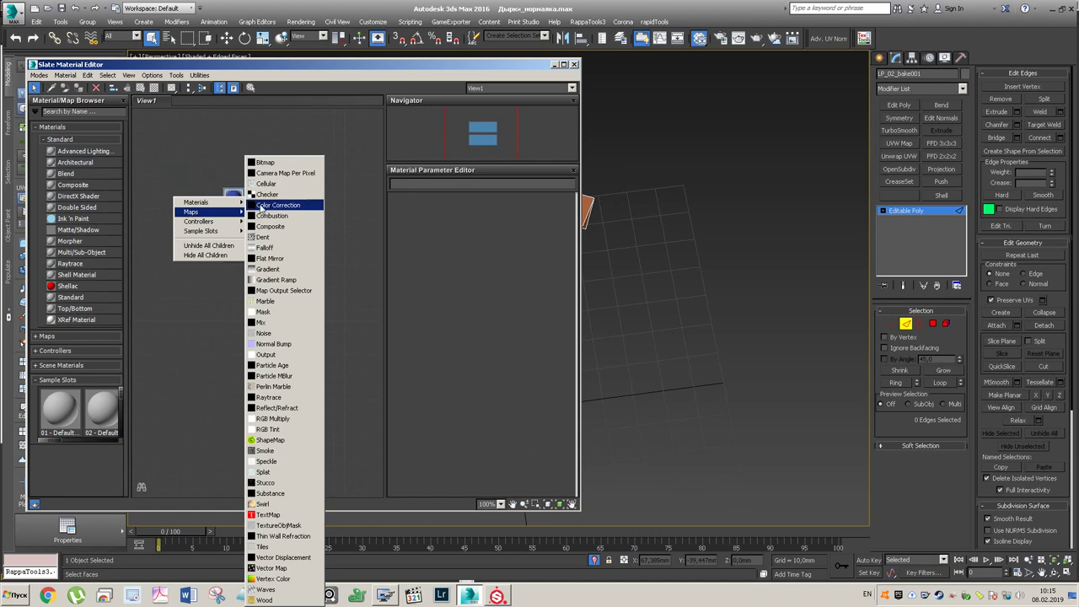
click(269, 195)
drag(185, 207, 231, 251)
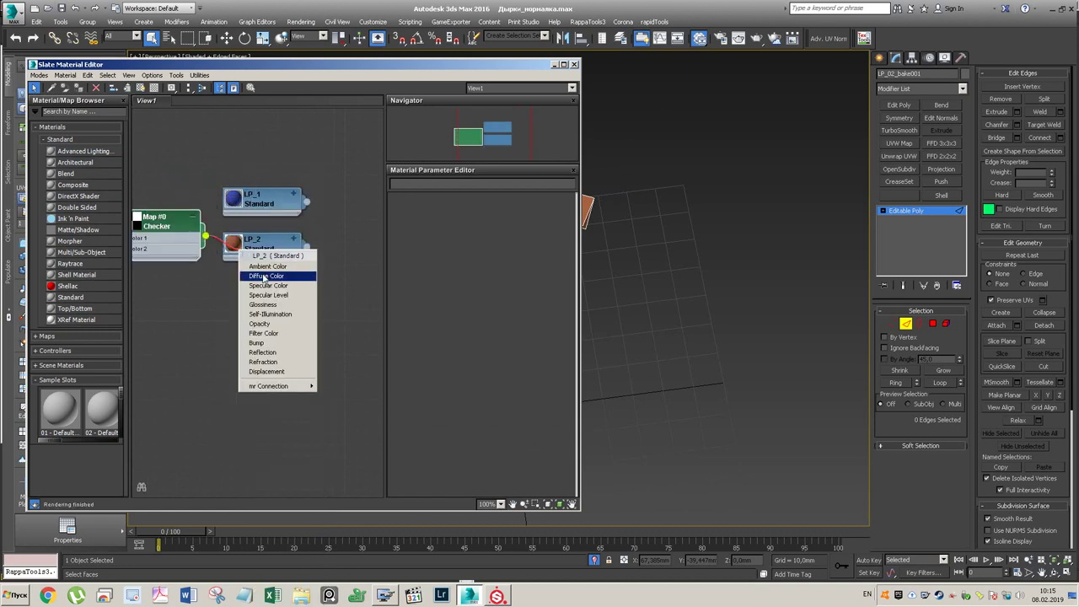
click(257, 273)
- Set the Checker map's U and V tiling to 10 and display it on the model in the viewport
double_click(156, 221)
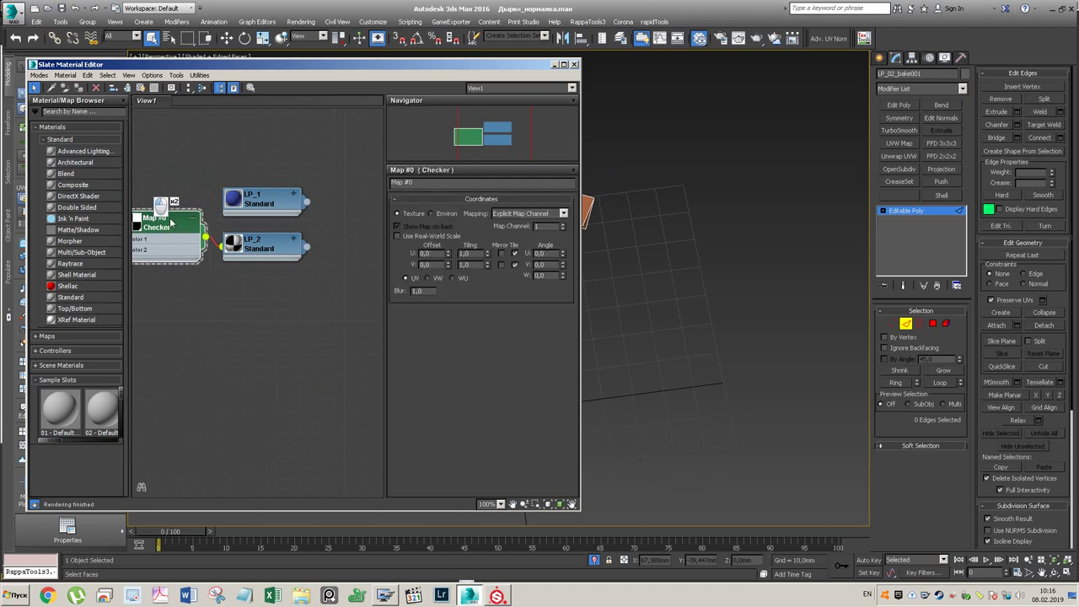
click(154, 88)
drag(259, 65, 239, 91)
double_click(153, 262)
double_click(446, 279)
text(10)
key(Tab)
text(10)
key(Return)
drag(473, 90, 260, 171)
- Connect the edge rings of the second and fourth wedge segments to add a radial edge loop through the middle of each
alt+middle_drag(481, 271, 544, 253)
double_click(535, 251)
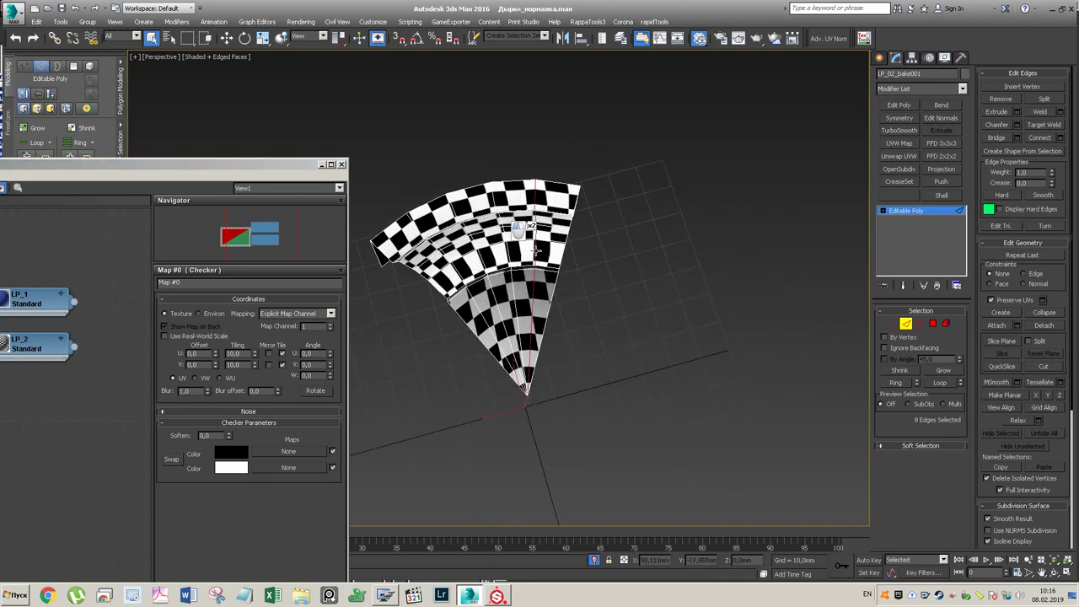
ctrl+double_click(508, 252)
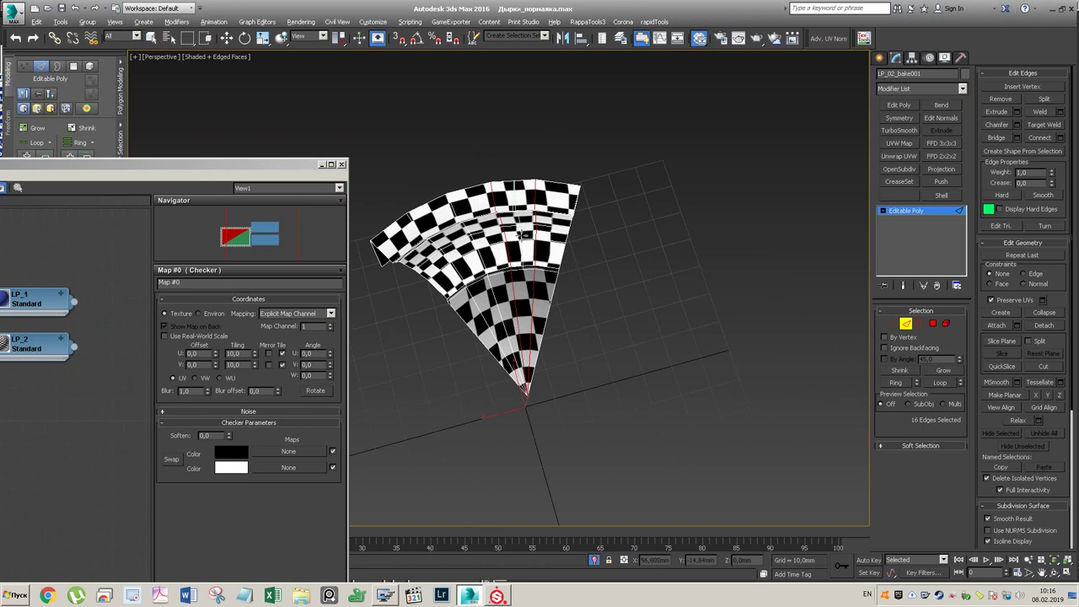
key(w)
click(527, 223)
key(alt+l)
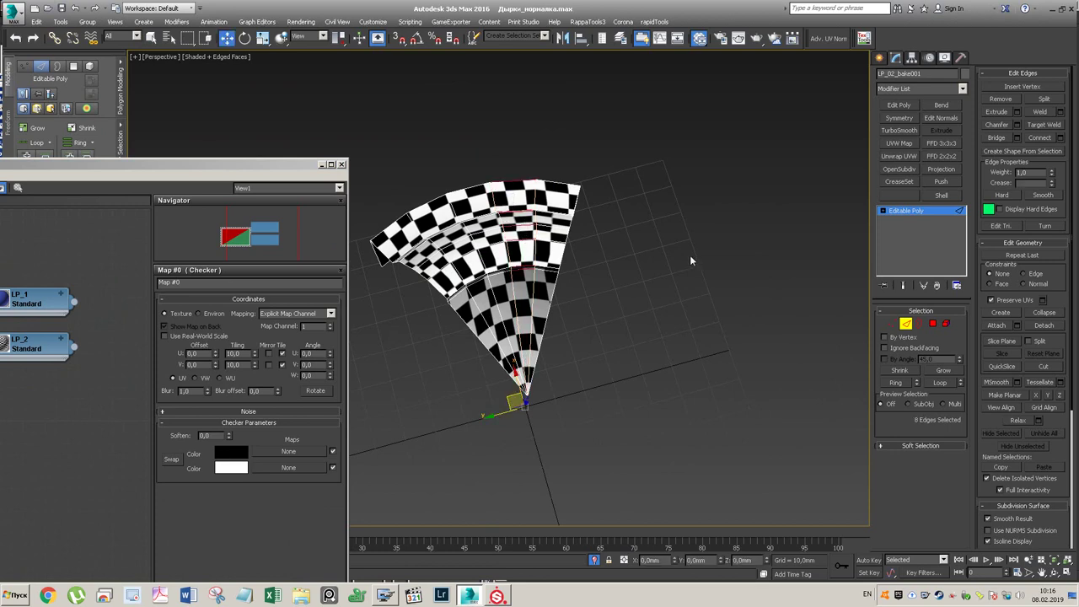
ctrl+click(466, 255)
key(alt+r)
click(1038, 139)
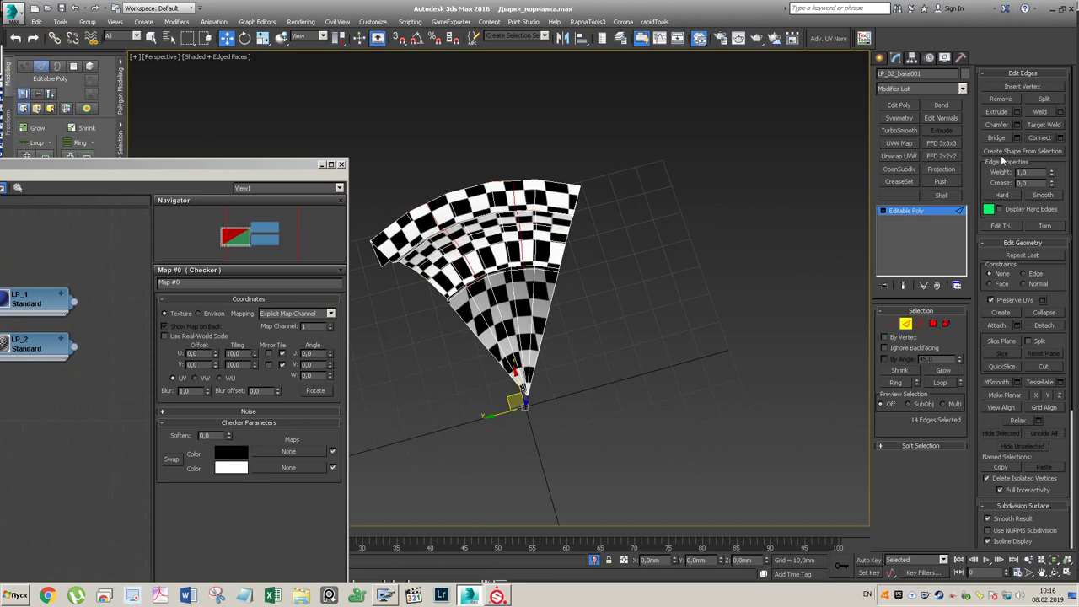
- Close the material editor and try adjusting the two new radial edge loops with Loop Tools
click(341, 164)
click(122, 379)
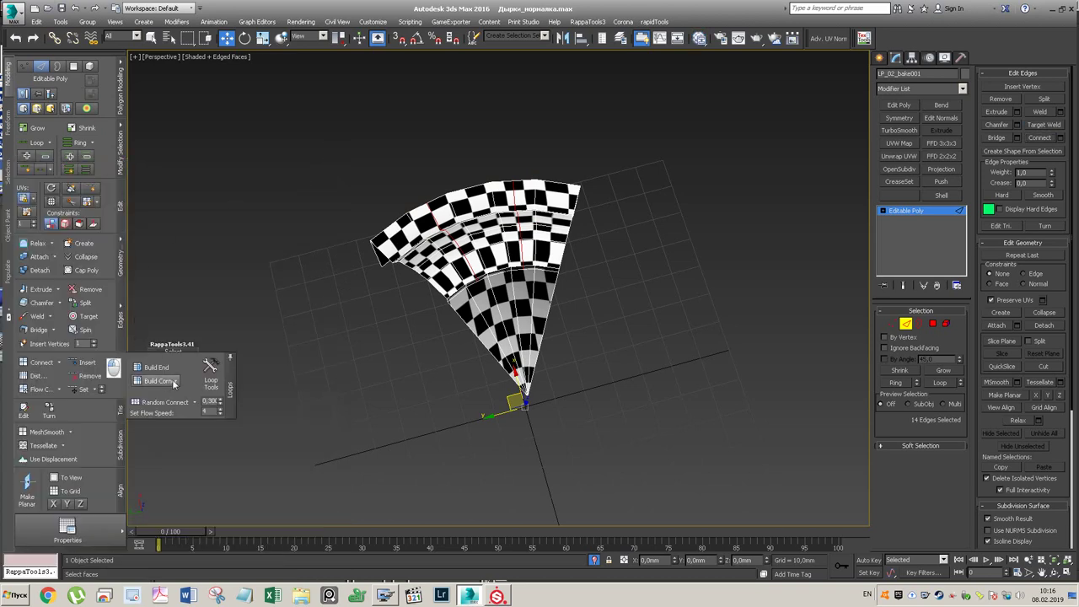
click(211, 371)
scroll(462, 219, up, 4)
scroll(462, 218, down, 2)
drag(148, 237, 148, 234)
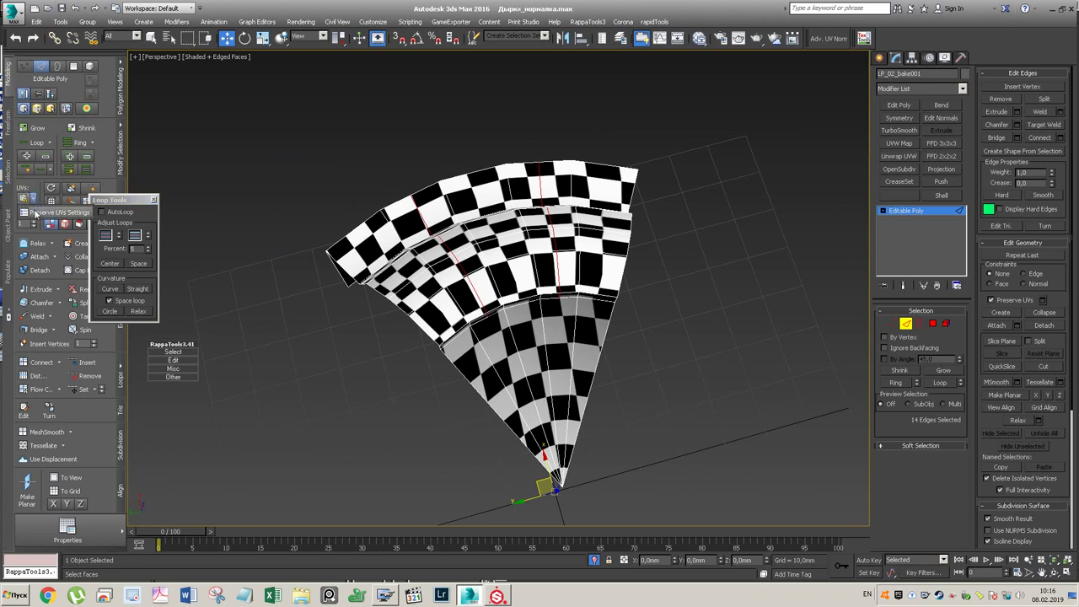
- Review the map channel settings of Preserve UVs and close Loop Tools
click(34, 207)
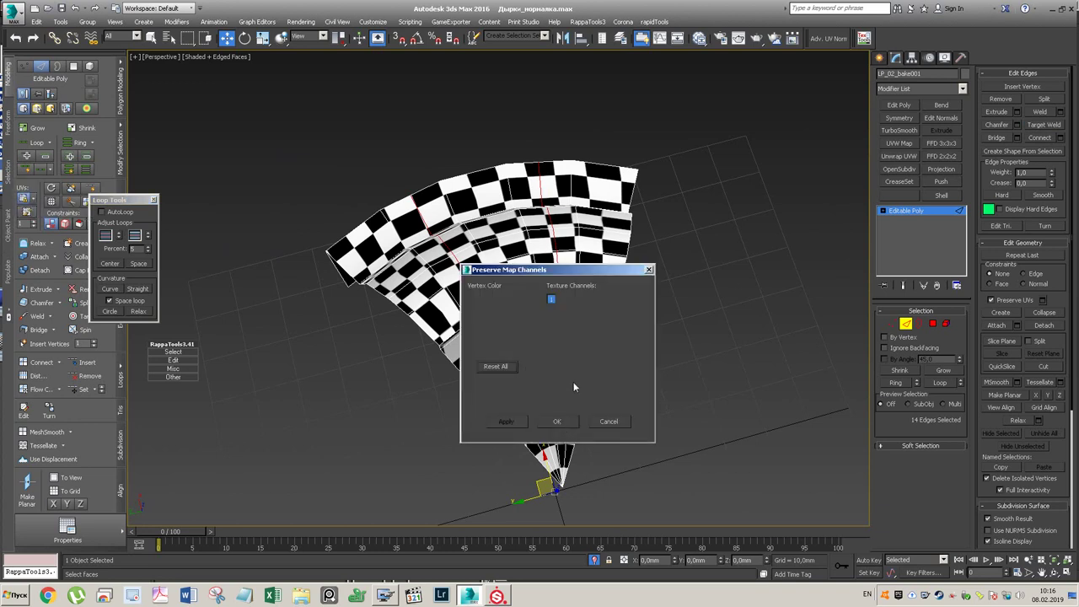
click(620, 422)
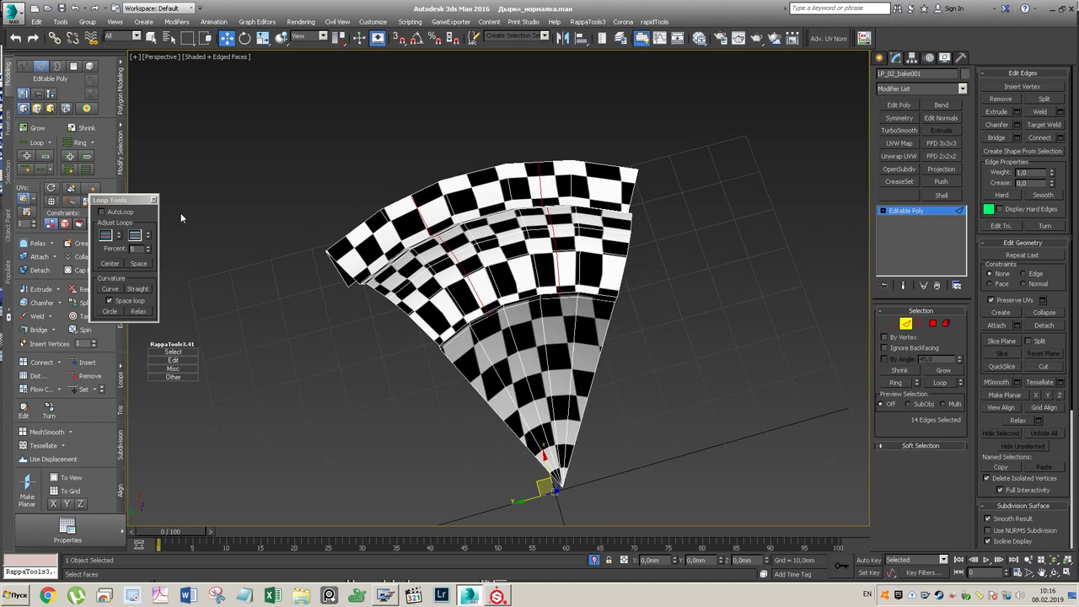
click(154, 201)
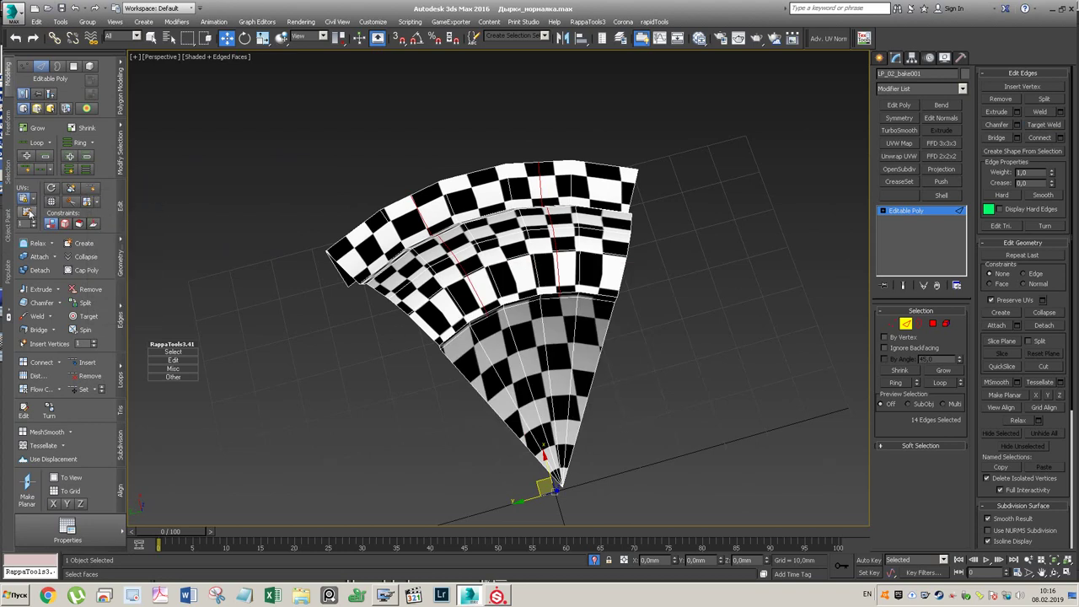
click(24, 196)
- Reopen Loop Tools, try adjusting the two selected radial loops again, and undo the adjustment
click(122, 391)
click(214, 375)
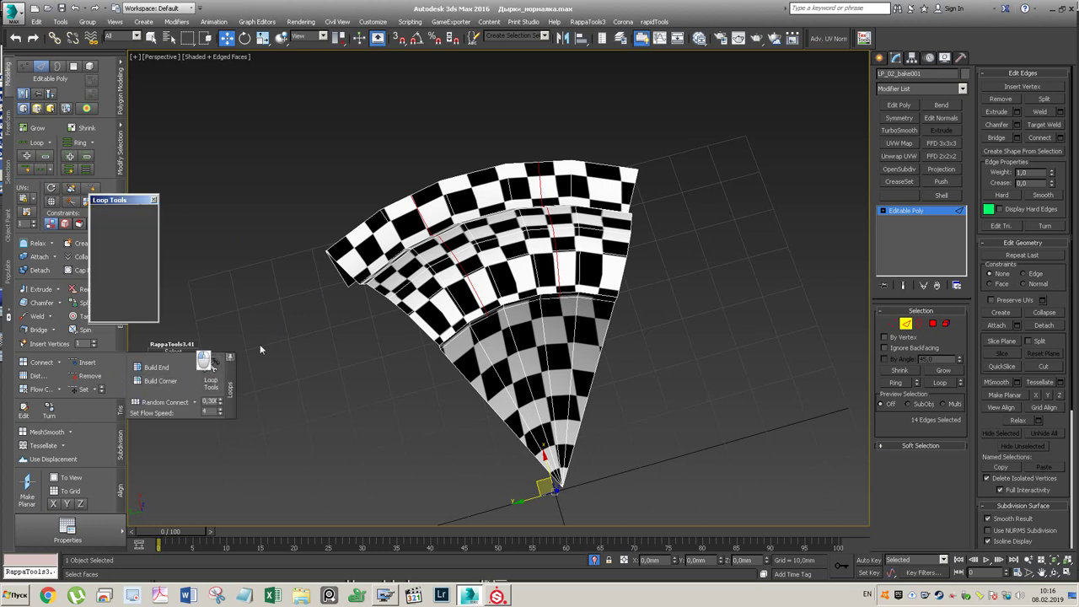
drag(149, 240, 262, 426)
key(ctrl+z)
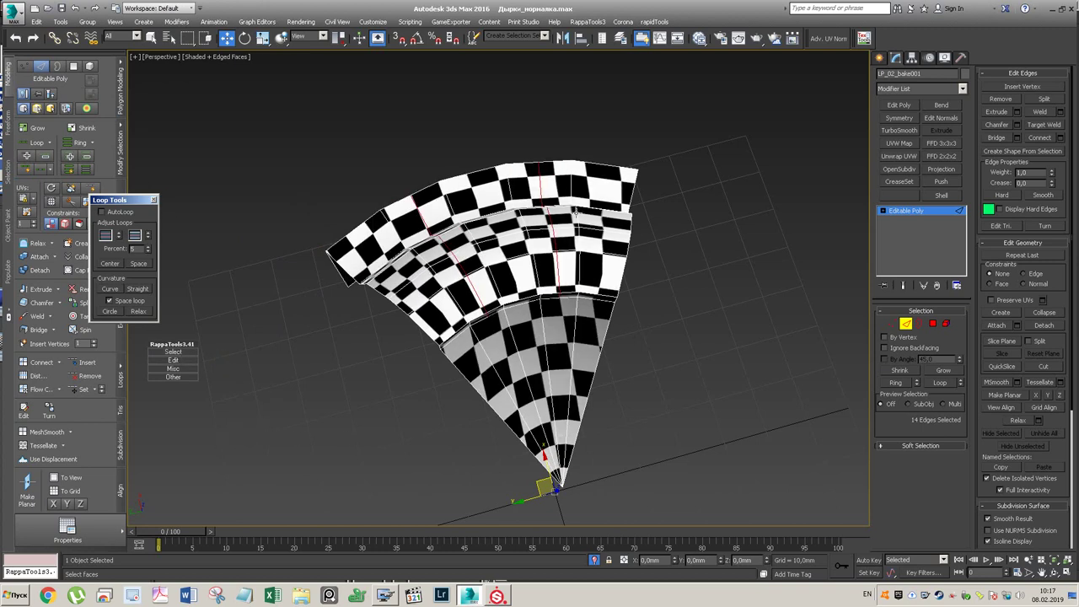
- Connect the edge ring of the middle wedge segment to add one more radial edge loop, and clear the selection
mouse_move(561, 225)
alt+middle_down()
mouse_move(624, 190)
mouse_move(700, 168)
mouse_move(590, 109)
mouse_move(567, 238)
mouse_move(544, 230)
alt+middle_up()
click(505, 250)
key(alt+r)
click(1040, 139)
click(674, 253)
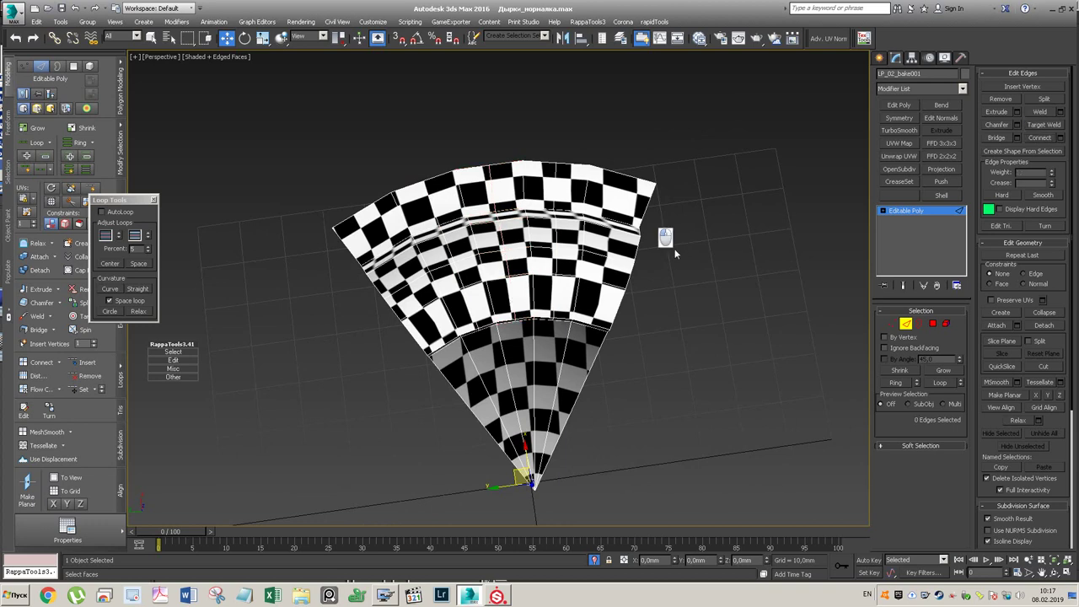
- Select all radial edge loops outside the cone, try the Loop Tools Space operation on them, and undo it
alt+middle_drag(590, 251, 745, 181)
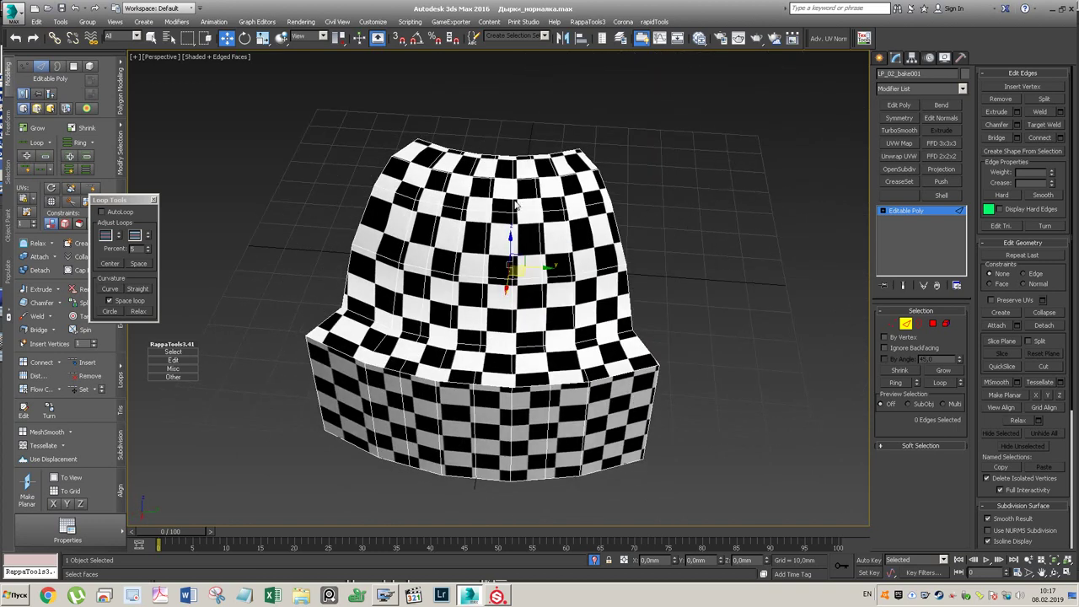
double_click(480, 206)
alt+middle_drag(493, 202, 486, 286)
key(alt+r)
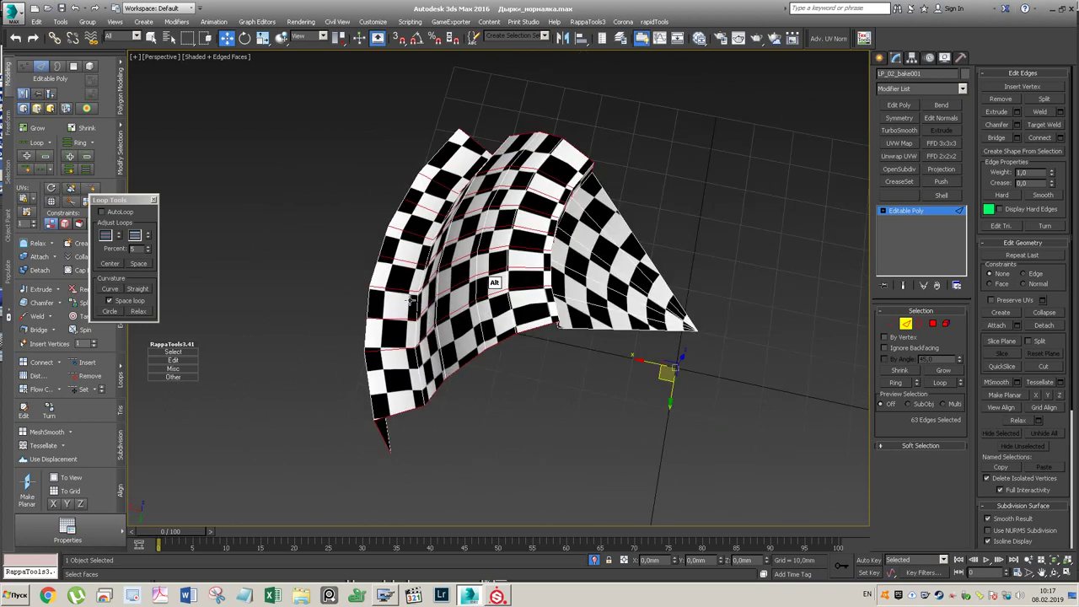
click(138, 264)
key(ctrl+z)
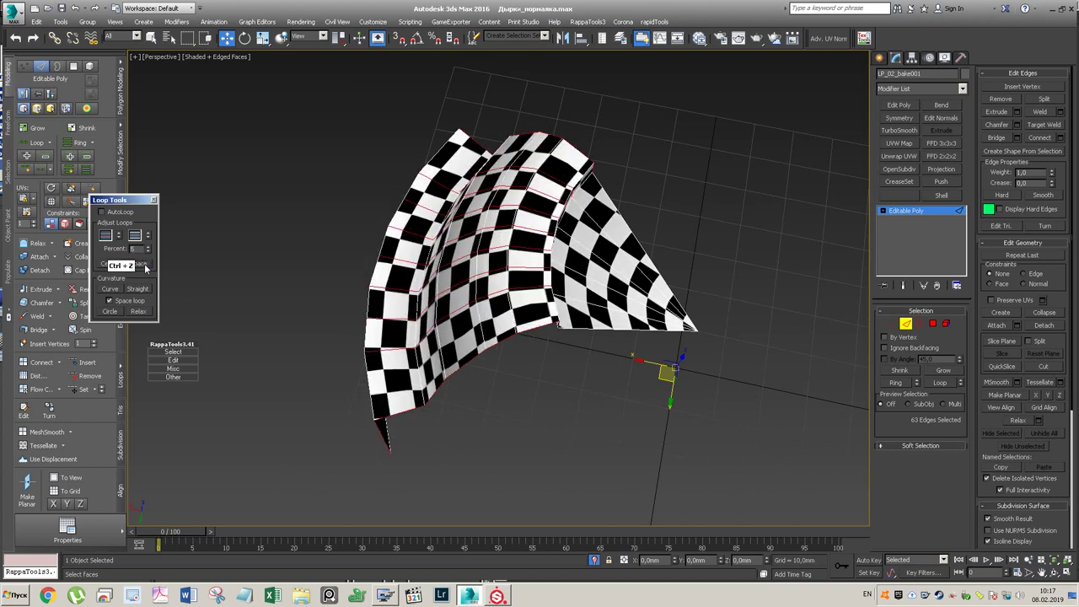
- Try the Curve, Straight, Circle and Relax loop operations on the selected radial loops, undoing each one
click(113, 290)
key(ctrl+z)
click(139, 290)
key(ctrl+z)
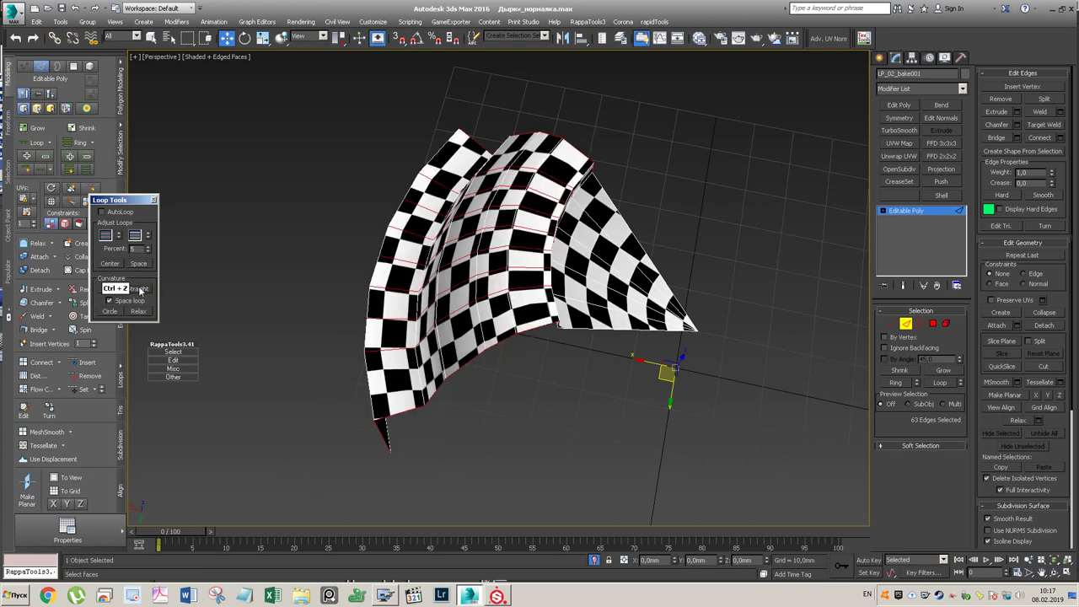
click(115, 312)
key(ctrl+z)
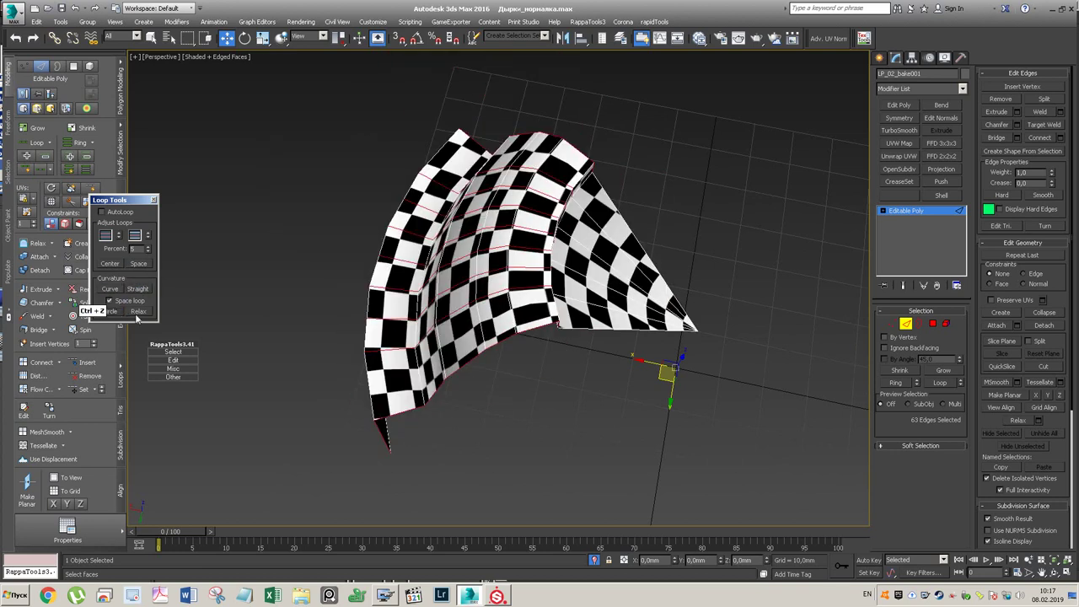
click(139, 312)
key(ctrl+z)
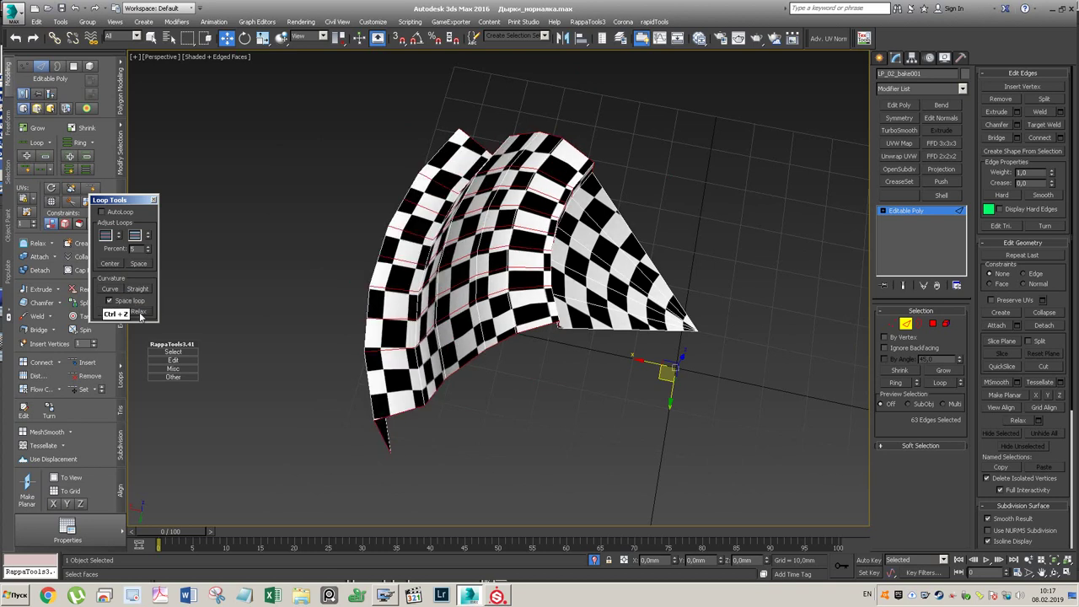
- Select the ring of vertical edges on the outer rim and apply the Loop Tools Space and Curve operations
alt+middle_drag(456, 238, 544, 194)
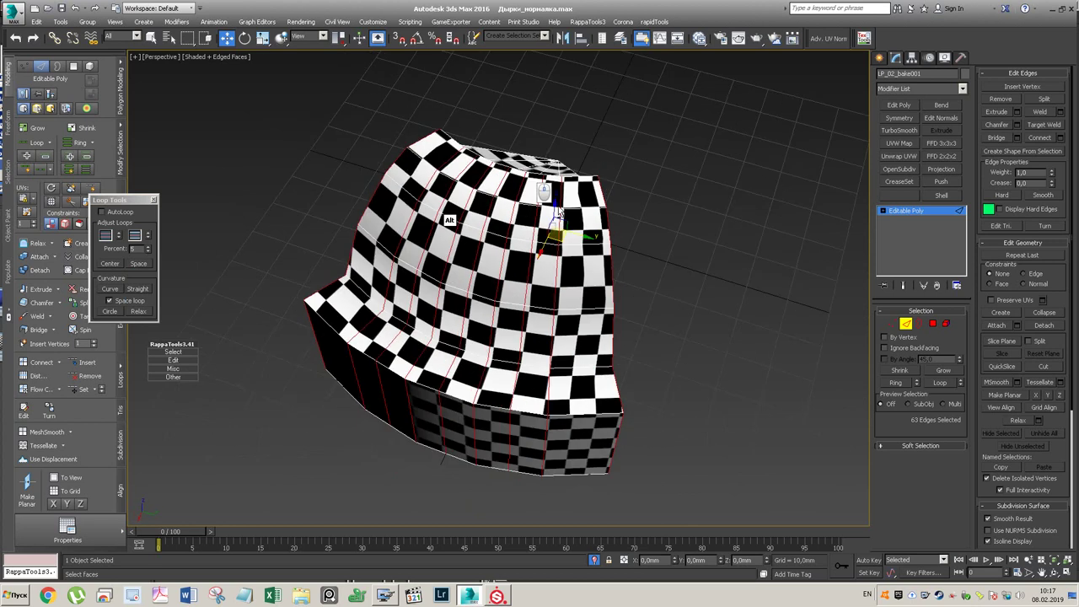
click(440, 409)
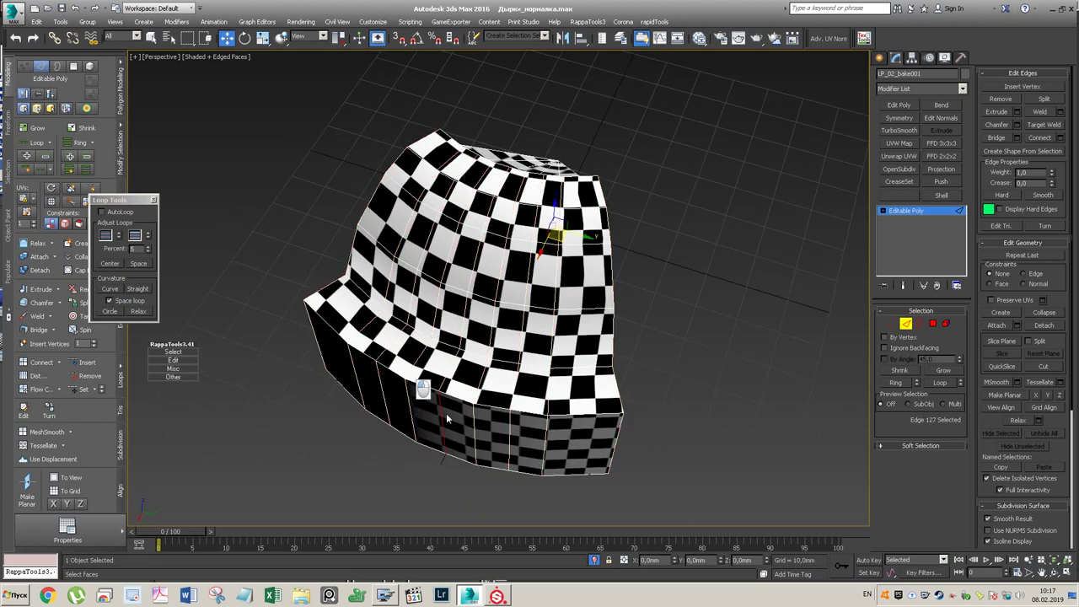
click(145, 265)
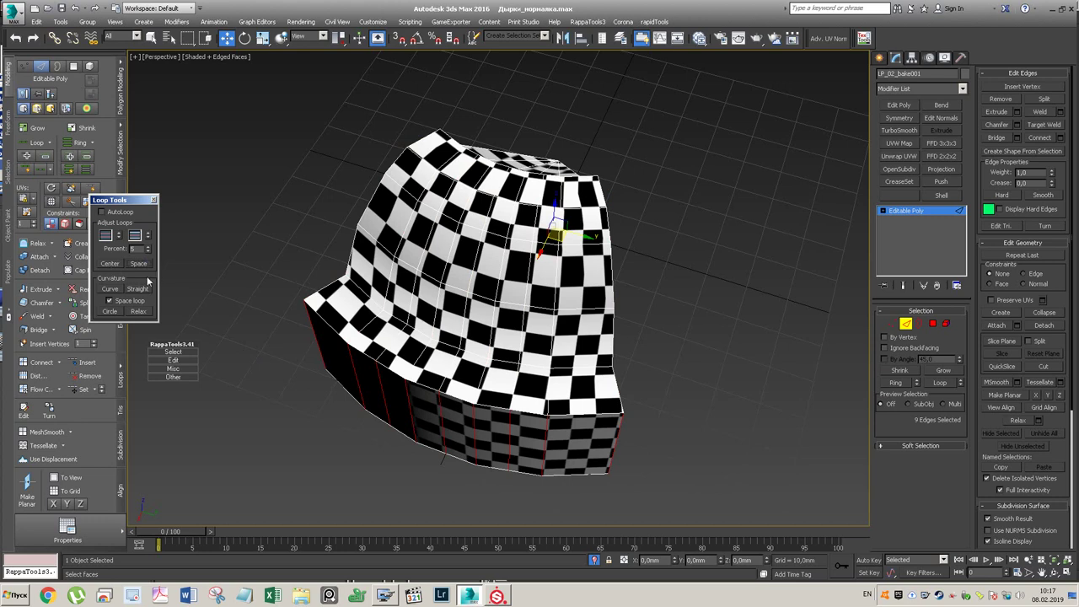
click(112, 289)
key(ctrl+shift+alt+s)
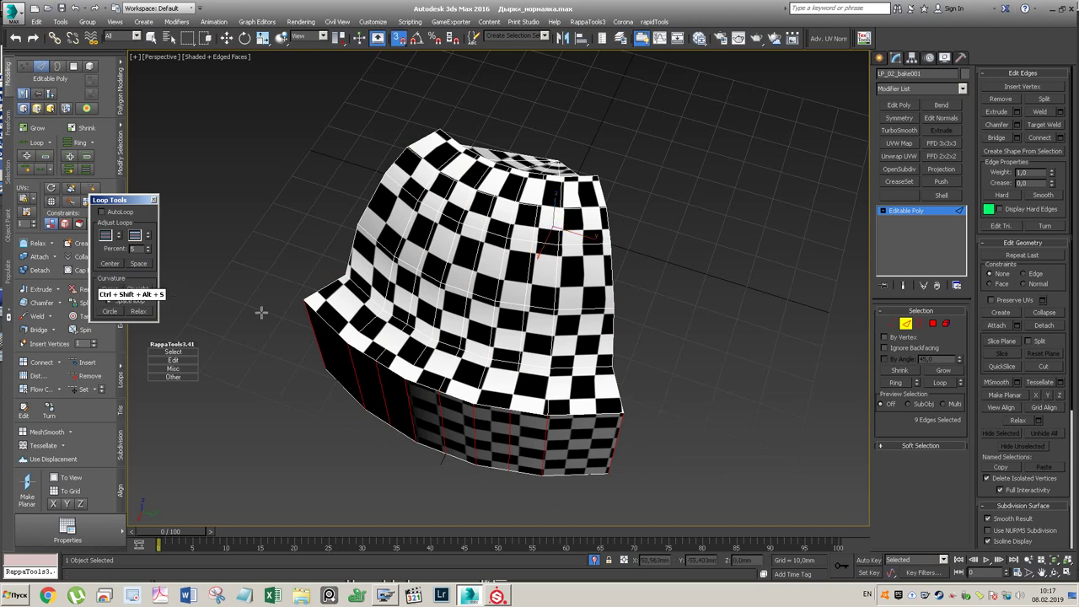
key(w)
key(s)
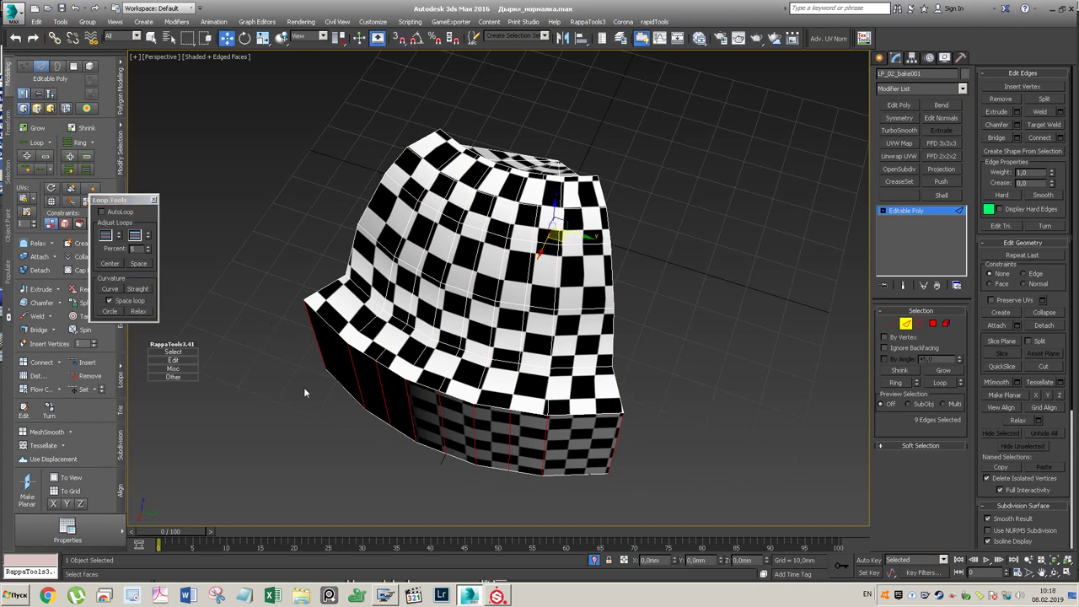
- Save the scene
key(ctrl+s)
- Select every other radial edge loop on the wedge, try removing the selected loops, and undo the removal
alt+middle_drag(220, 305, 72, 334)
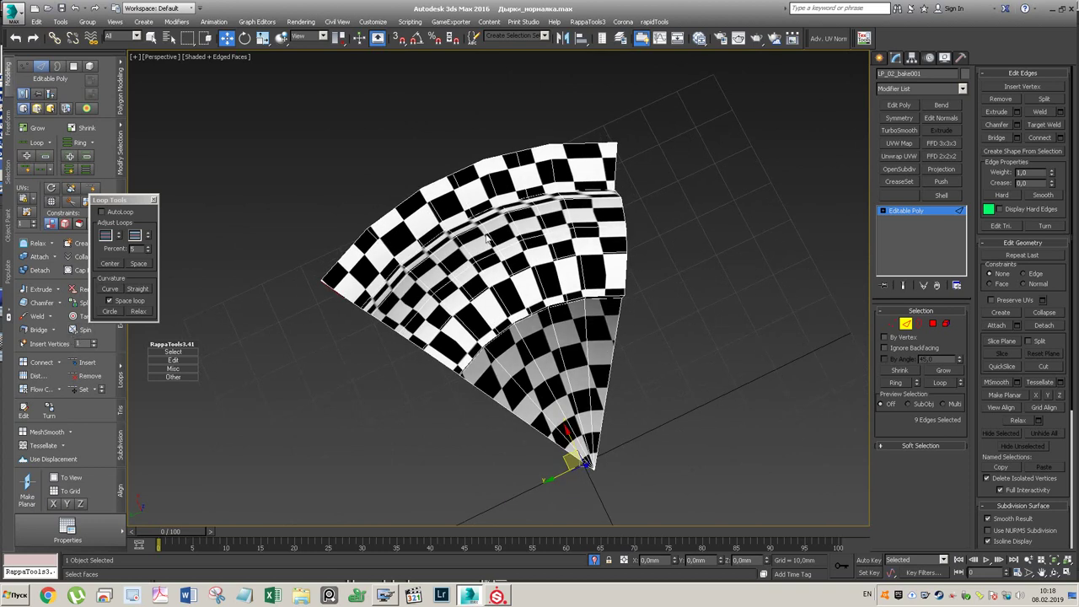
double_click(552, 169)
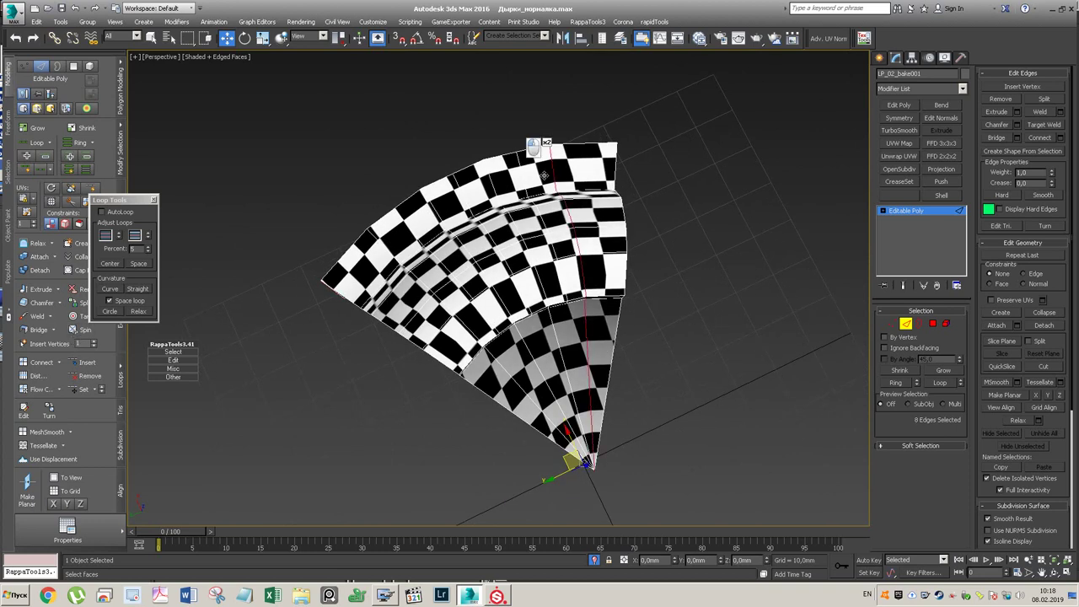
ctrl+double_click(492, 183)
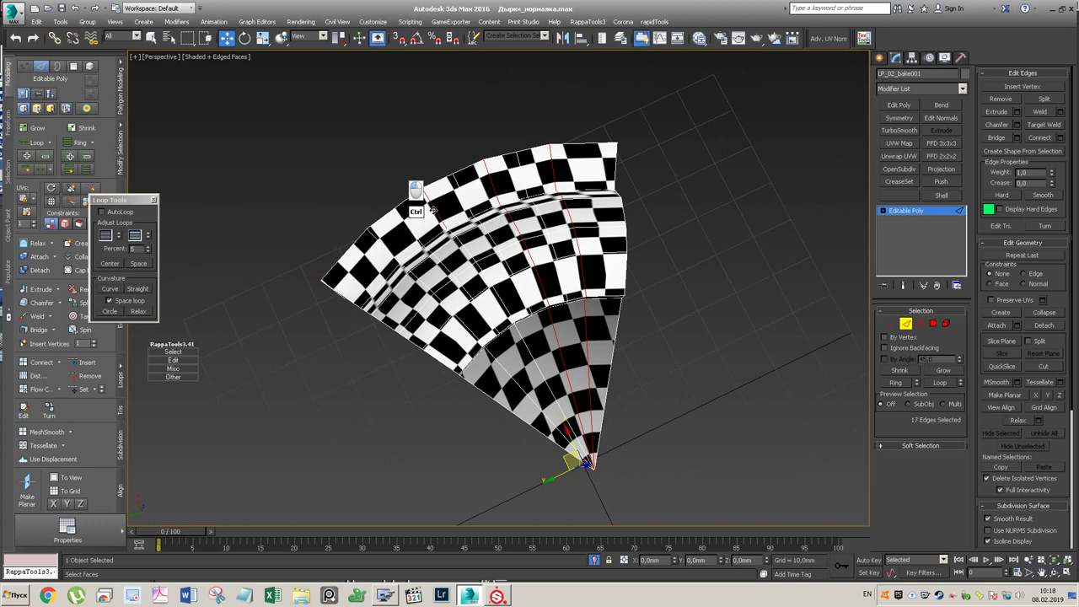
ctrl+double_click(381, 245)
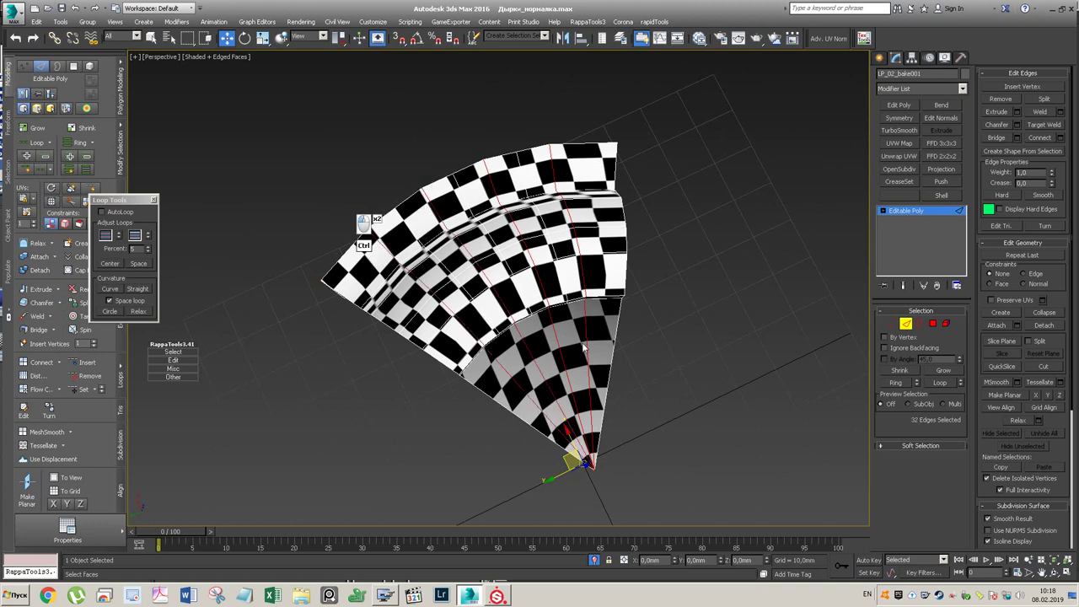
key(ctrl+BackSpace)
key(ctrl+z)
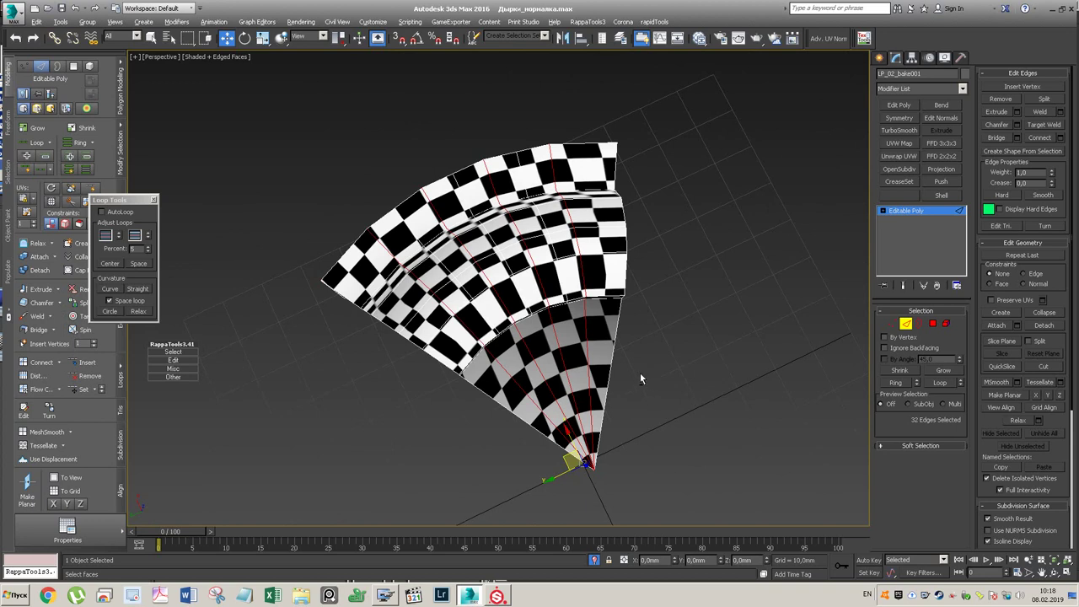
- Deselect the cone's edges and cut three new edges from the cone's outer border to its apex
alt+drag(641, 374, 535, 464)
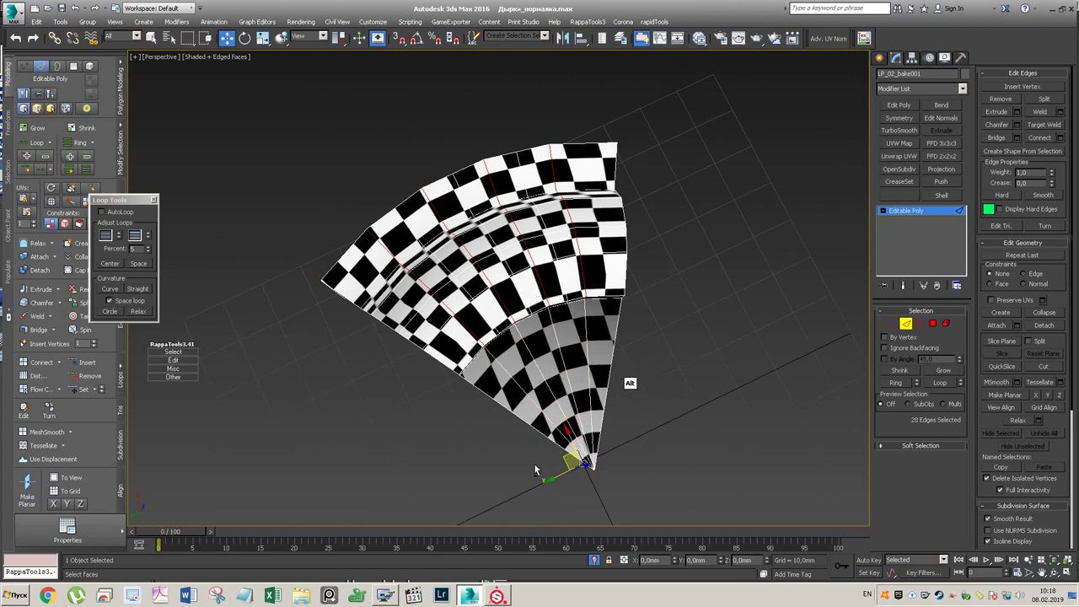
key(alt+c)
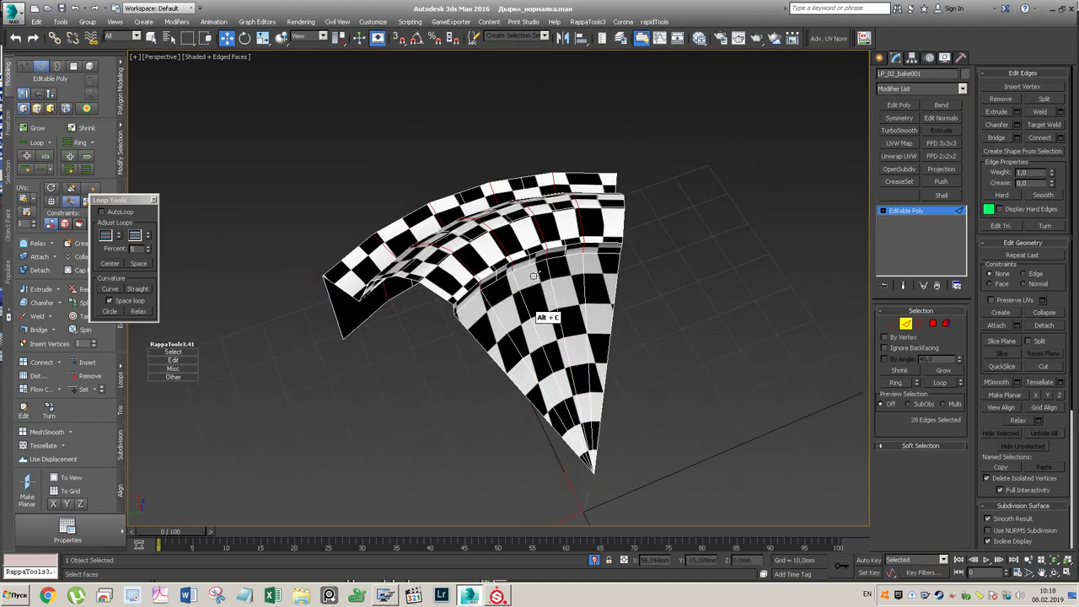
click(529, 265)
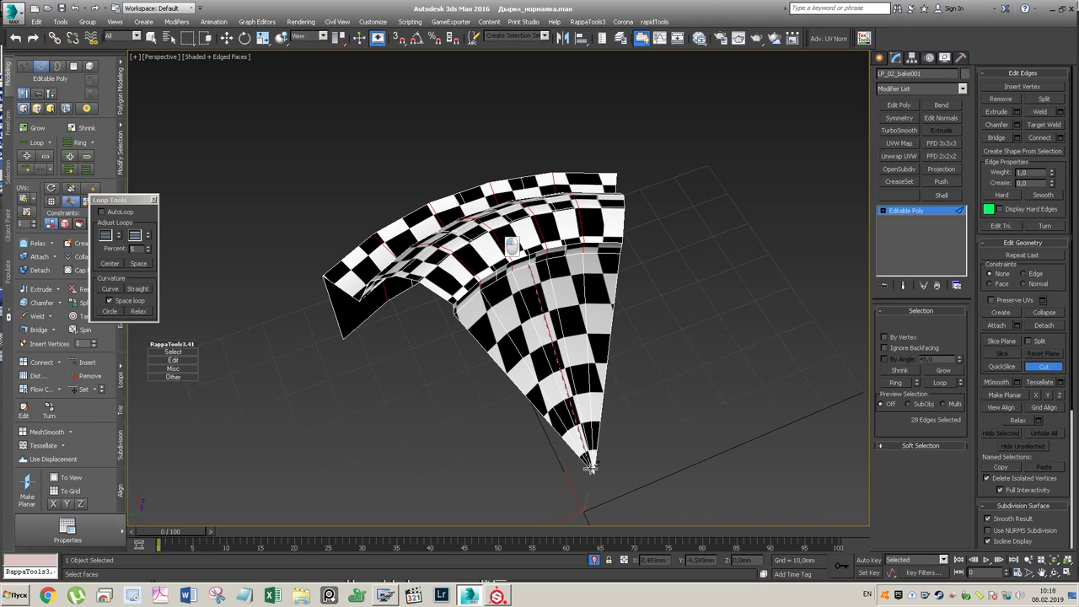
click(591, 462)
right_click(624, 328)
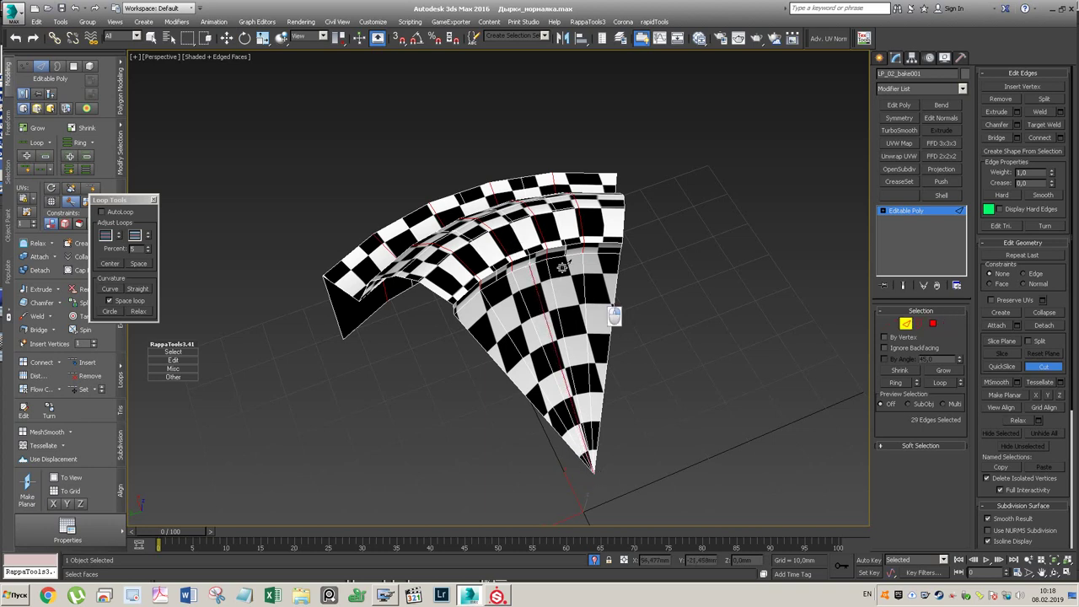
click(569, 252)
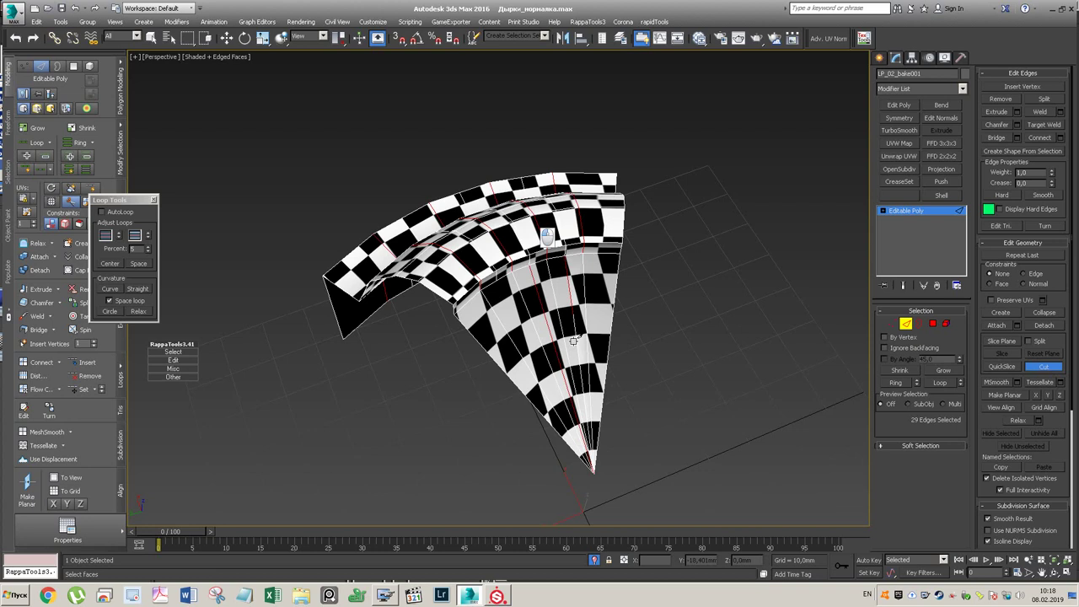
click(591, 462)
right_click(580, 316)
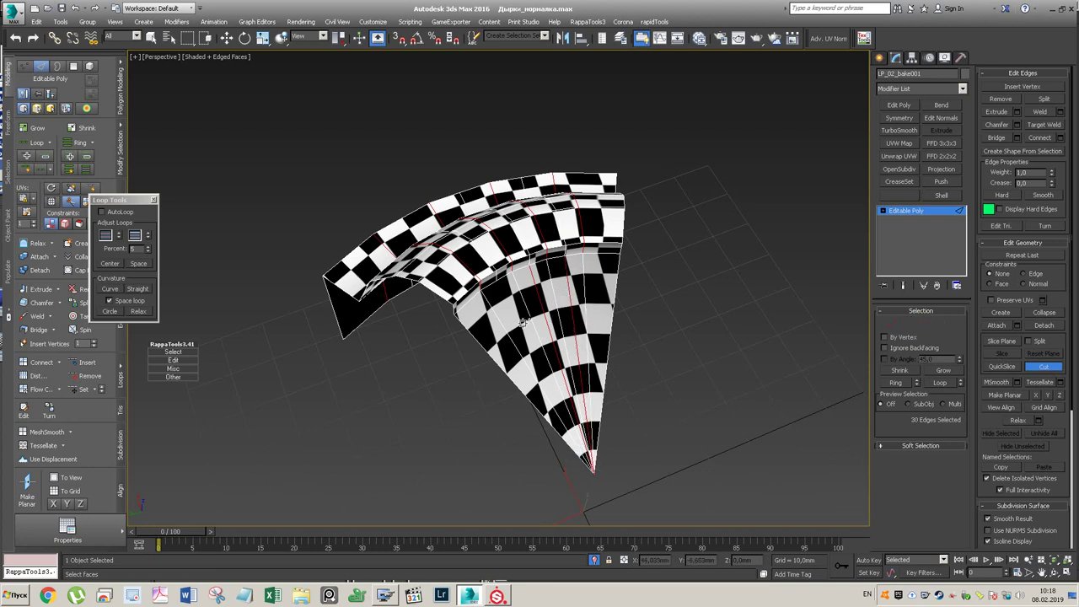
click(481, 258)
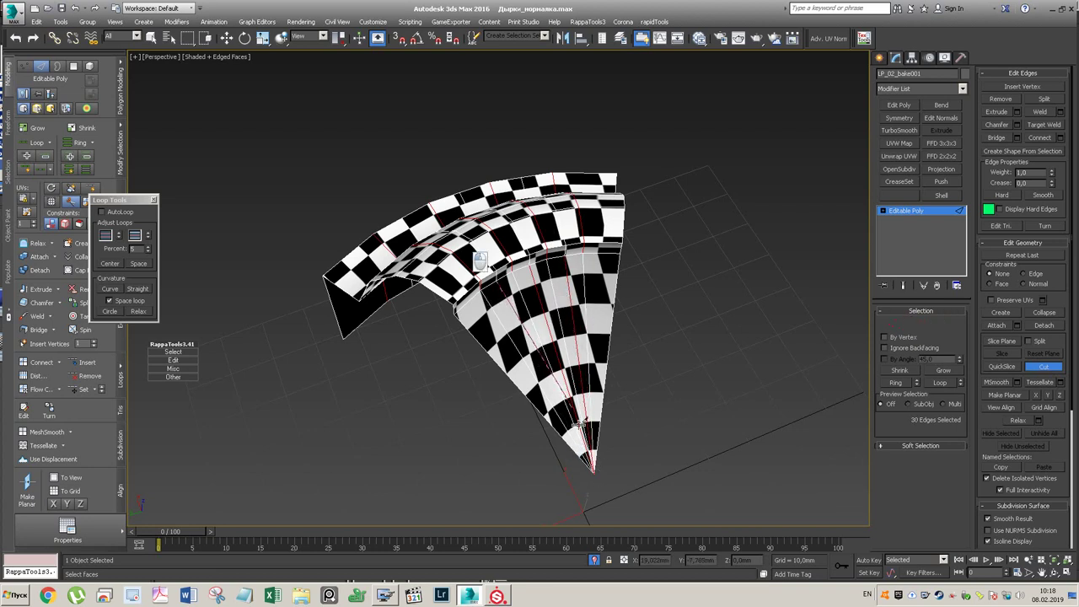
click(594, 471)
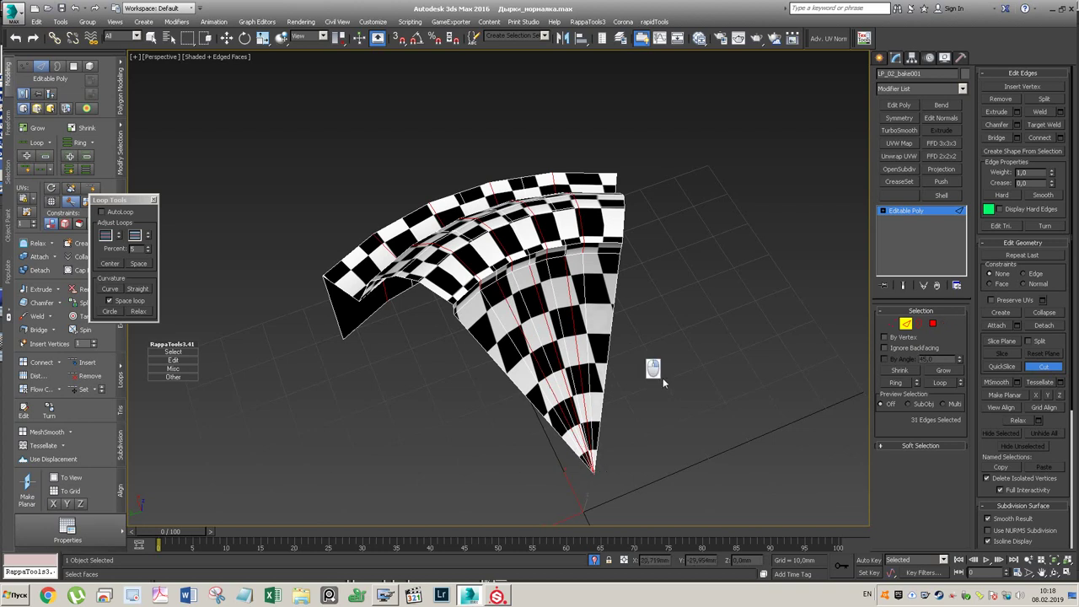
key(w)
- Select every other radial edge loop across the brim and cone and remove them together with their vertices
alt+middle_drag(590, 268, 597, 285)
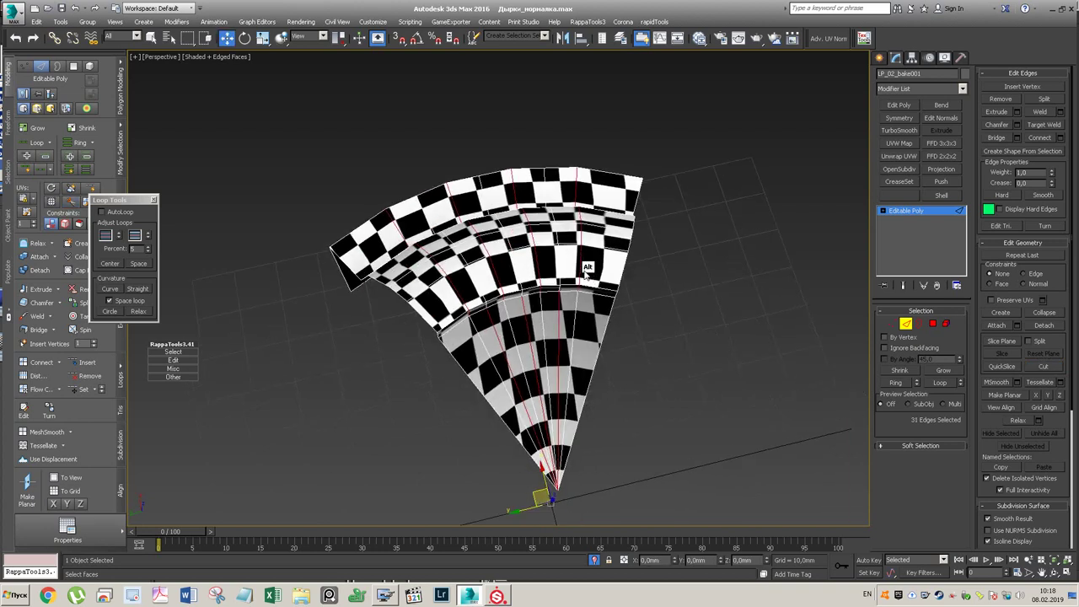
double_click(581, 259)
ctrl+double_click(527, 249)
ctrl+double_click(474, 270)
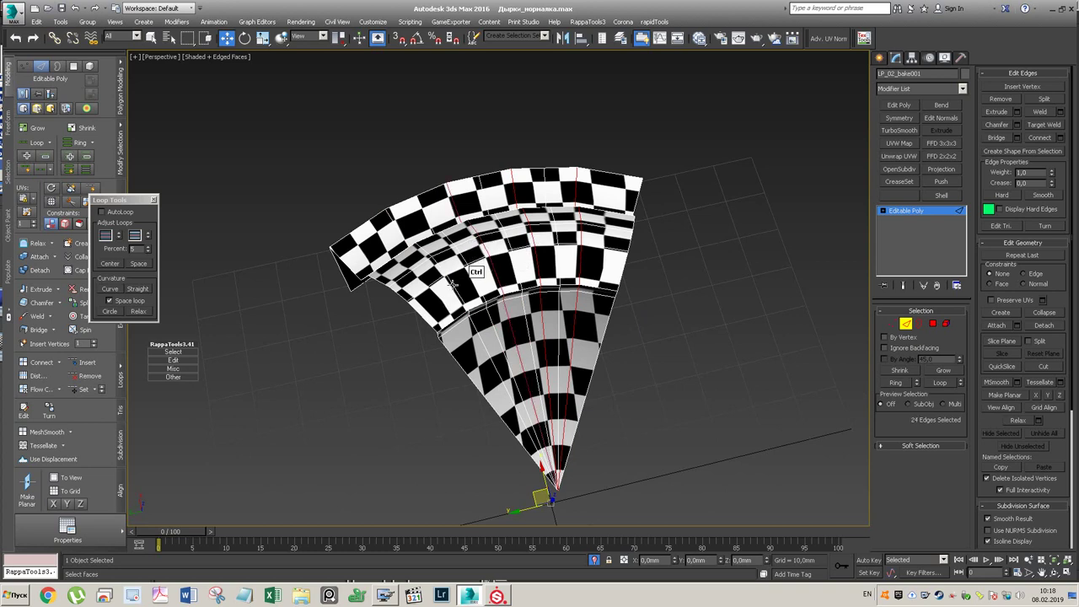
ctrl+double_click(447, 285)
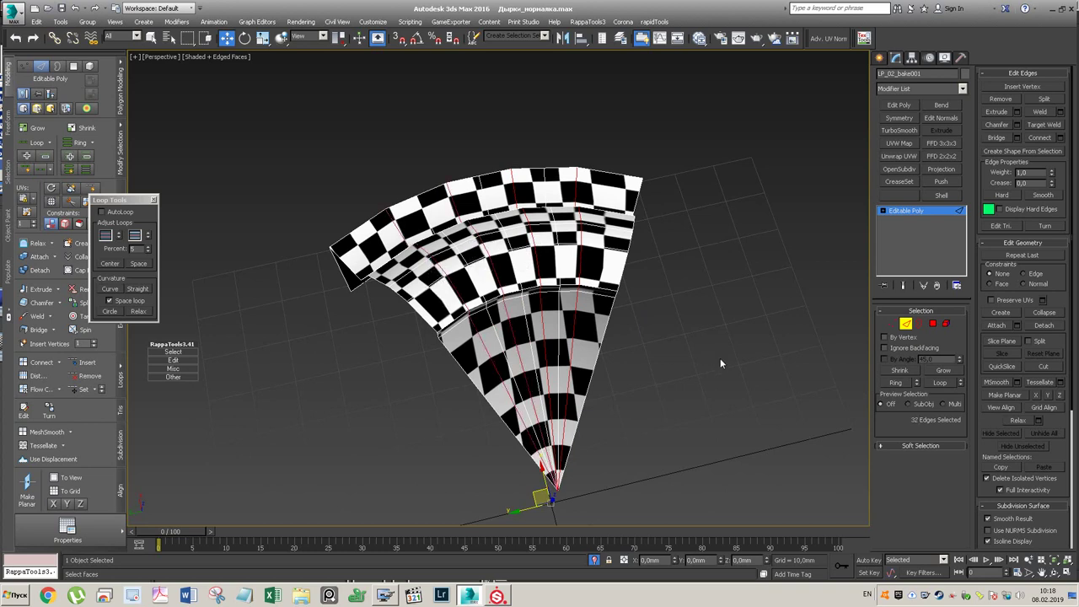
key(ctrl+BackSpace)
- Undo the loop removal, the cone cuts and the earlier radial loop additions and spacing edits
alt+middle_drag(603, 267, 685, 261)
key(ctrl+z)
key(ctrl+z)
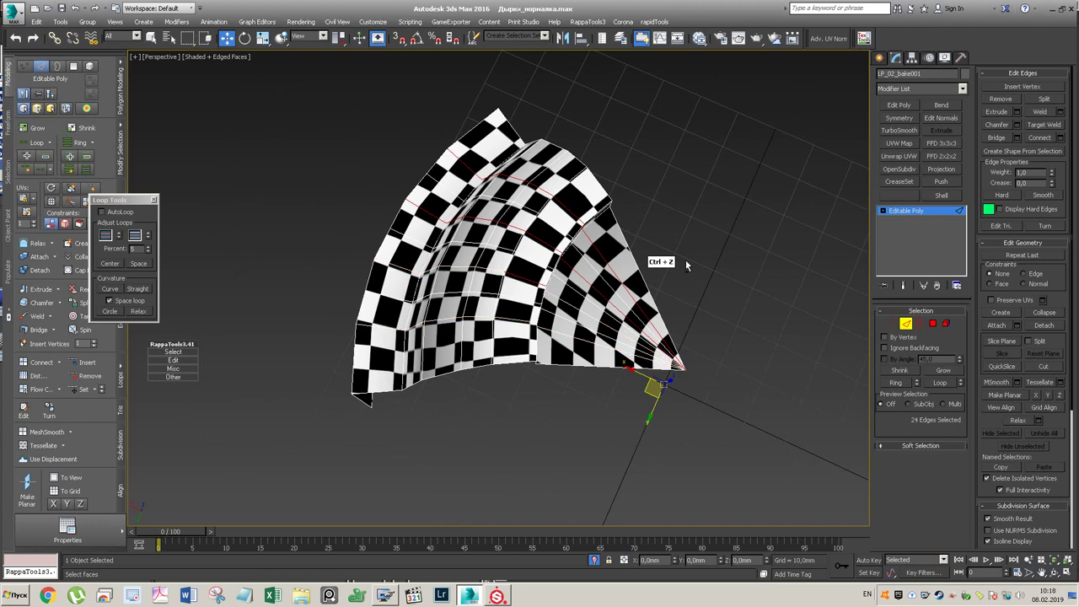
key(ctrl+z)
key(ctrl+z)
key(ctrl+z)
key(ctrl+z)
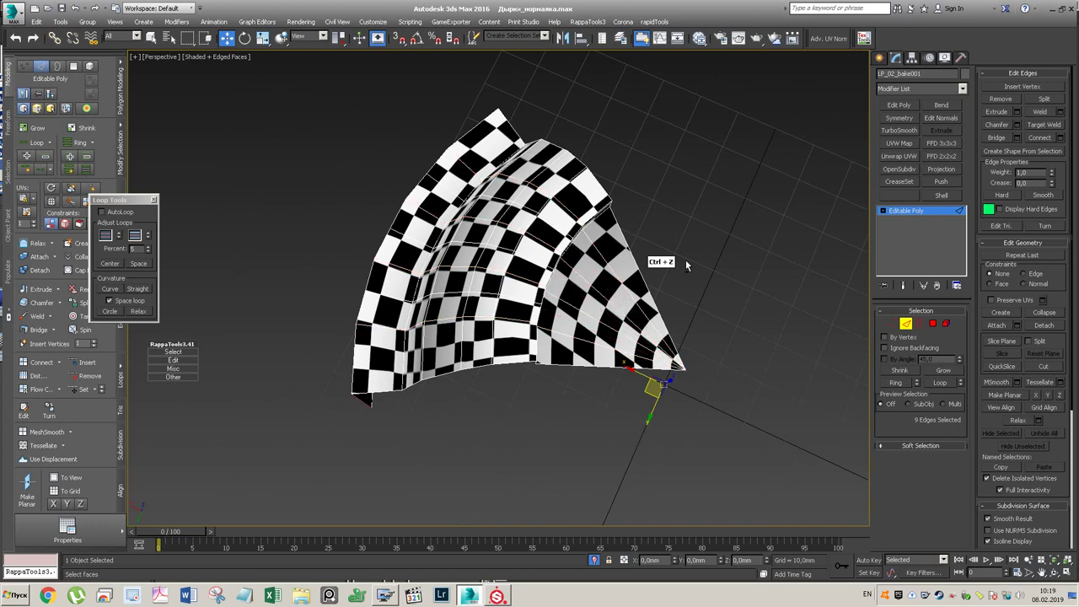
key(ctrl+z)
key(ctrl+z)
key(ctrl+z)
key(ctrl+z)
key(ctrl+z)
key(ctrl+z)
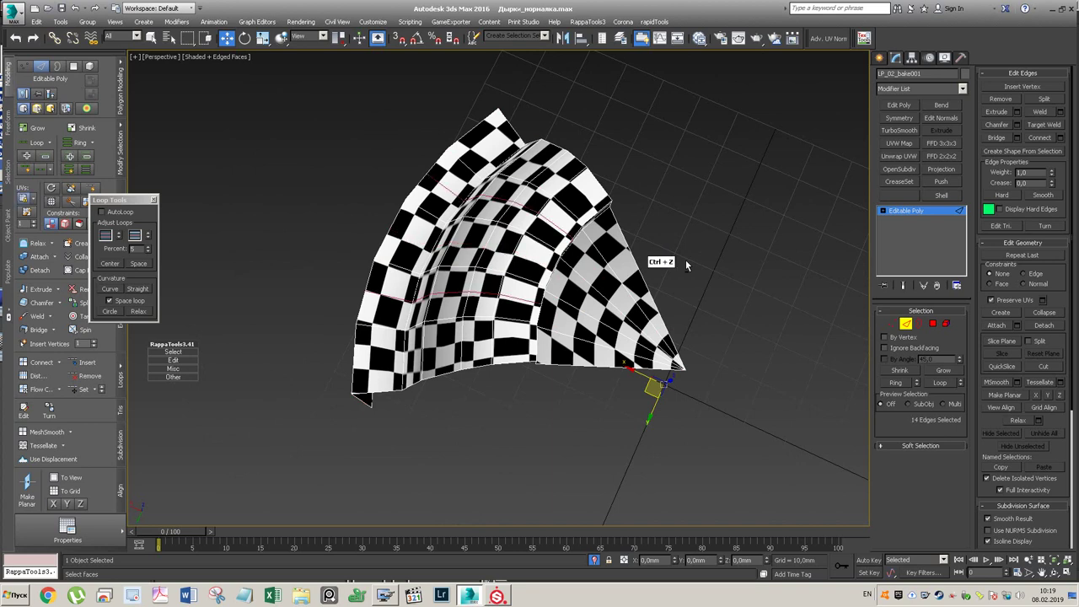
key(ctrl+z)
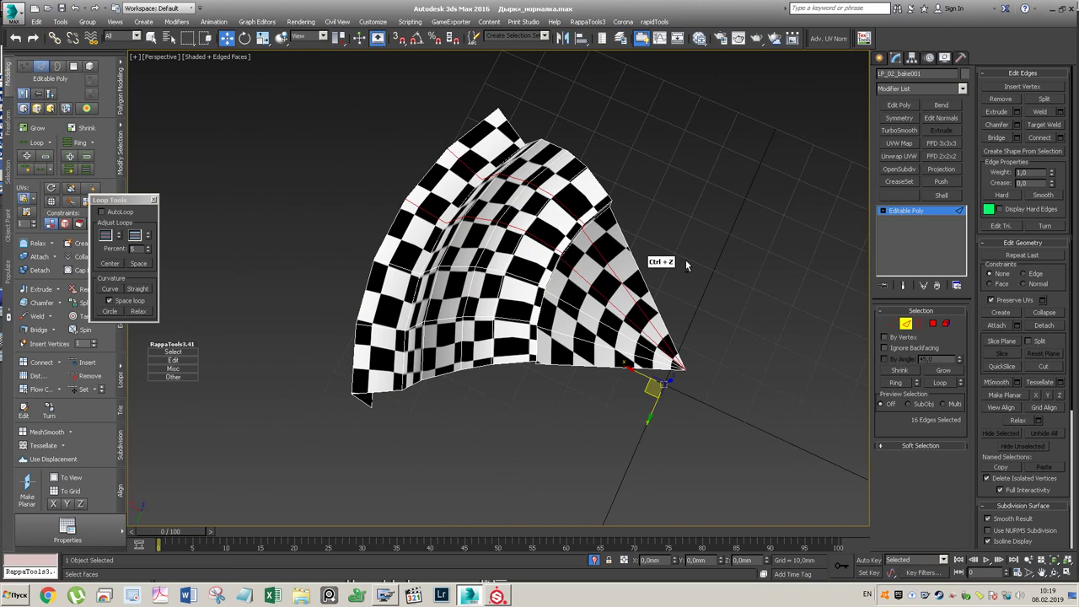
alt+middle_drag(615, 246, 563, 245)
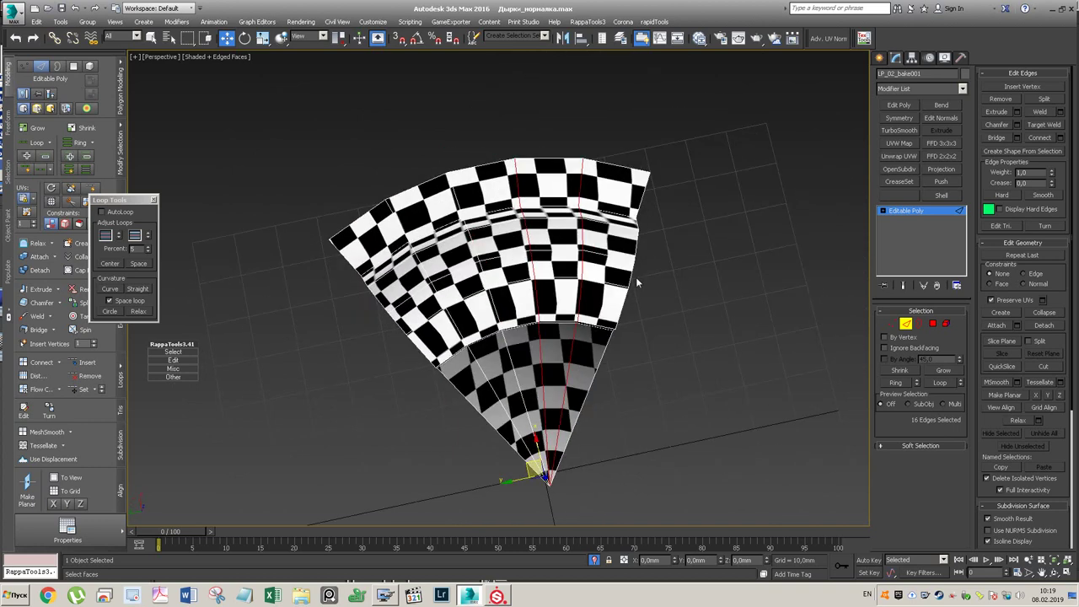
alt+middle_drag(558, 230, 411, 198)
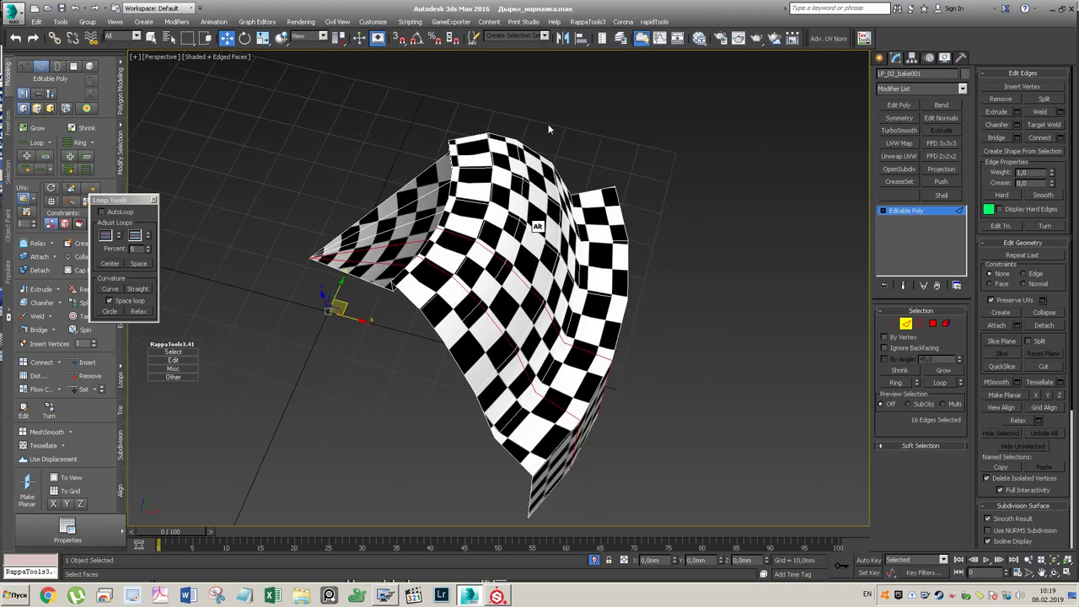
- Delete the Checker map from the material graph and close the material editor
click(699, 39)
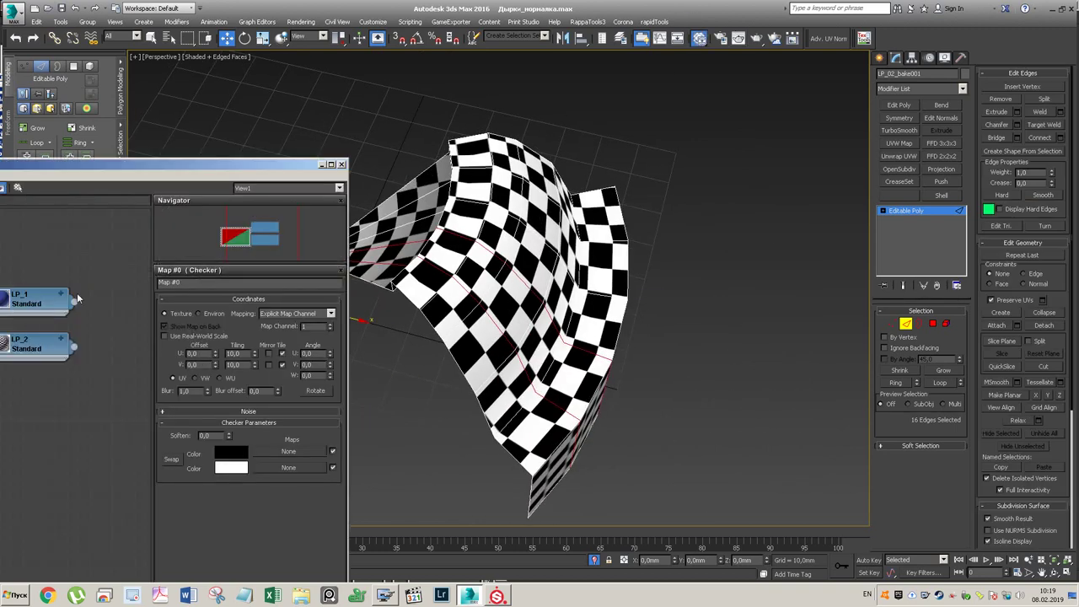
click(46, 318)
key(Delete)
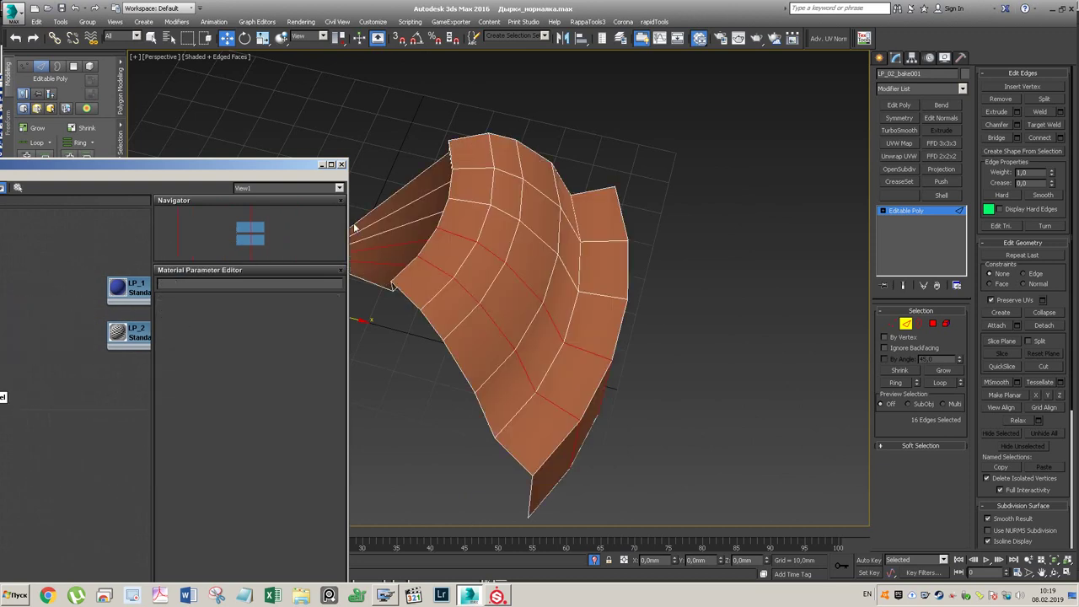
click(341, 163)
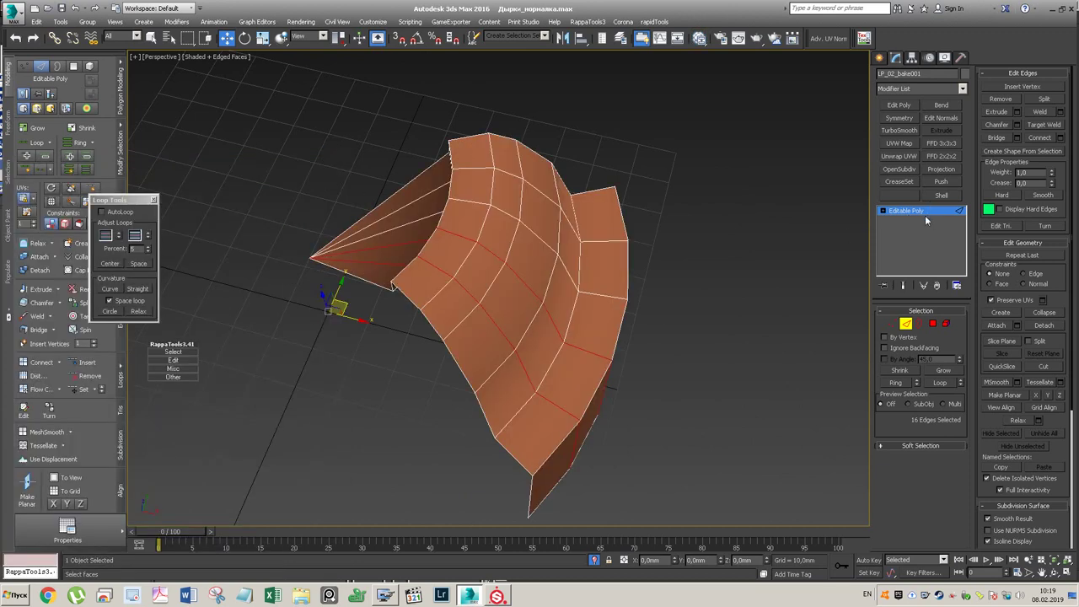
- Leave isolation of the orange piece, isolate the blue LP_01_bake001 object, and enter its edge editing level
click(725, 233)
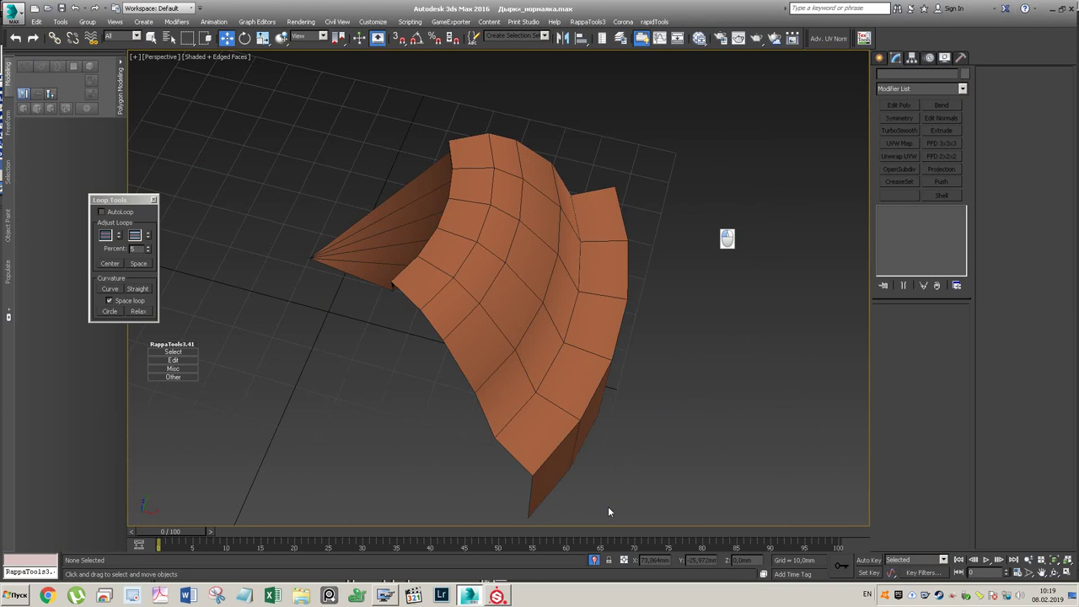
click(594, 560)
click(653, 306)
alt+middle_drag(654, 309, 511, 277)
key(2)
- Remove every other radial edge loop of LP_01_bake001 along with its vertices, and leave edge editing
double_click(422, 235)
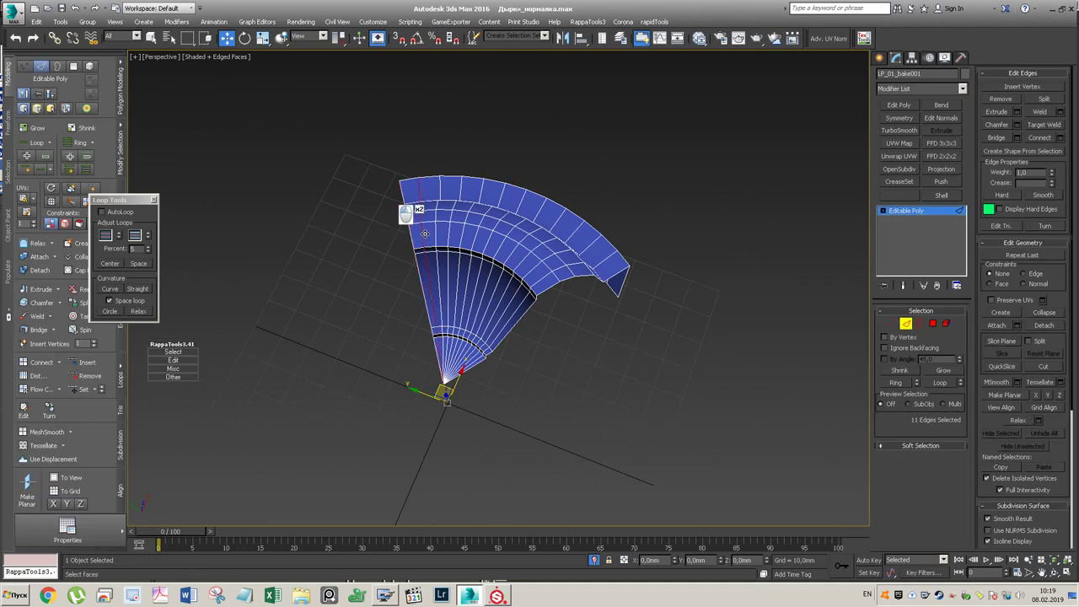
ctrl+double_click(448, 235)
ctrl+double_click(477, 235)
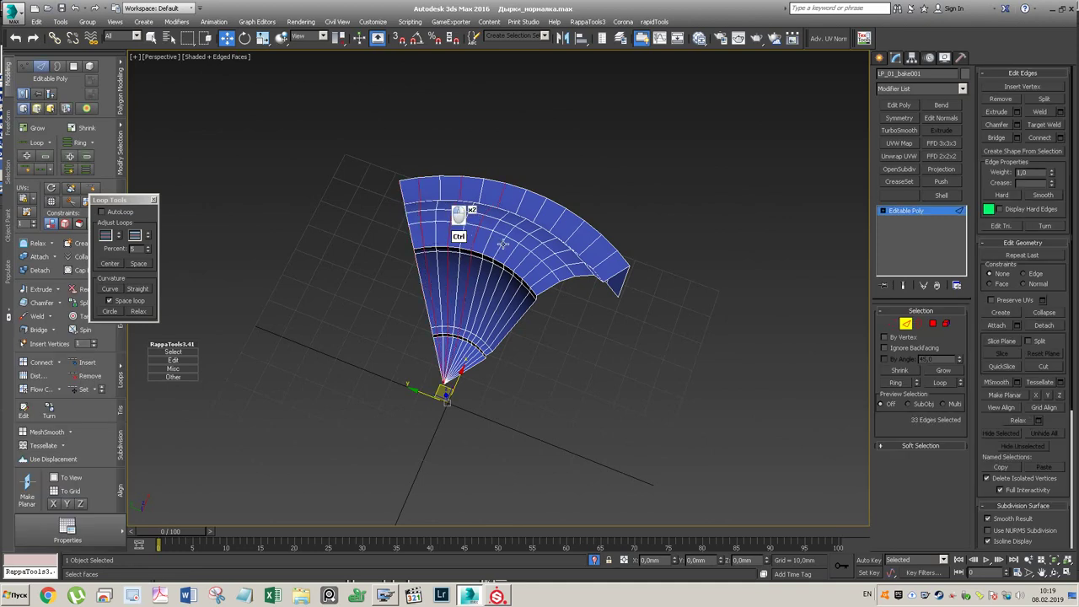
ctrl+double_click(503, 244)
ctrl+double_click(523, 261)
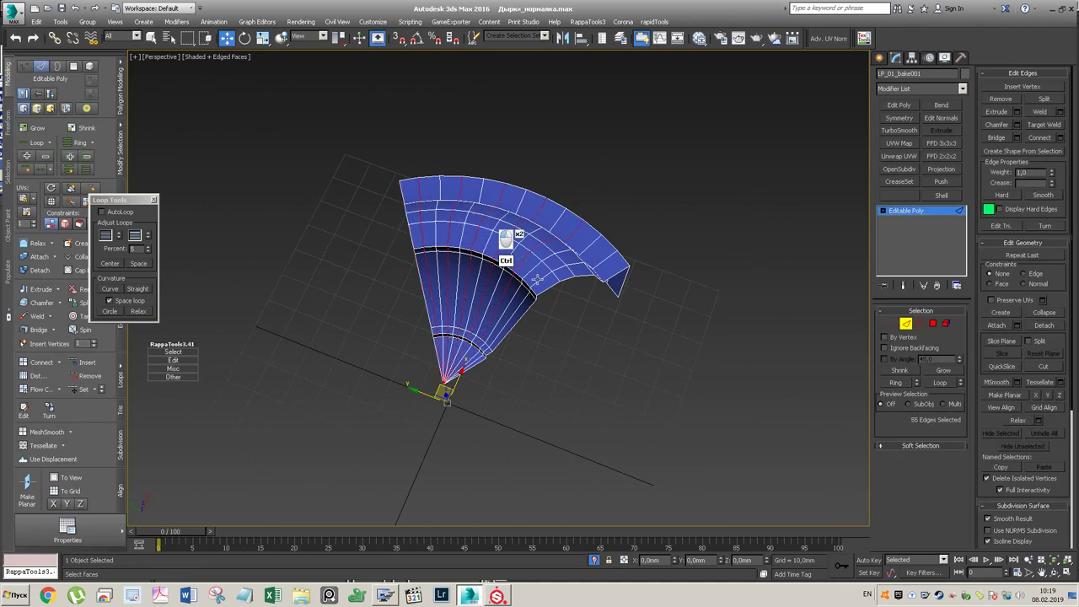
key(ctrl+BackSpace)
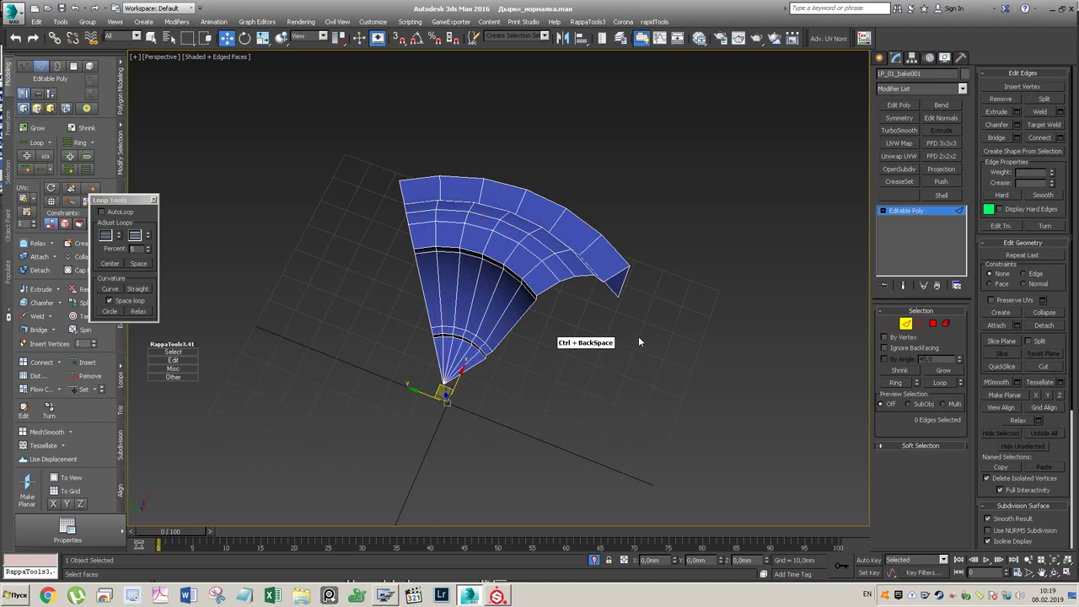
alt+middle_drag(646, 335, 819, 234)
click(910, 211)
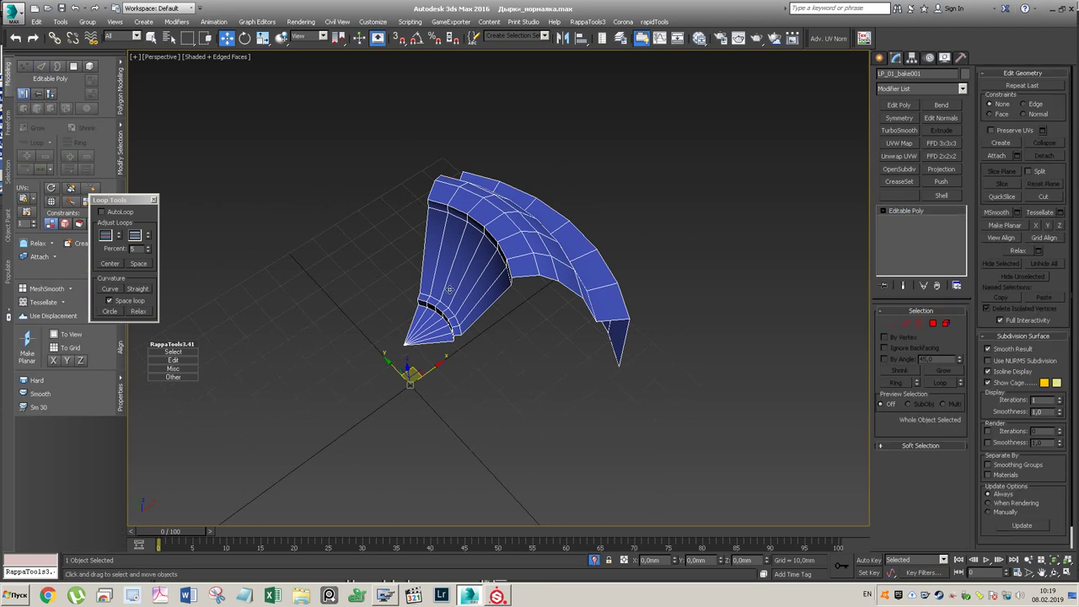
- Try to create a rotated copy of LP_01_bake001, turned about 72 degrees around the vertical axis
key(e)
shift+drag(414, 415, 497, 416)
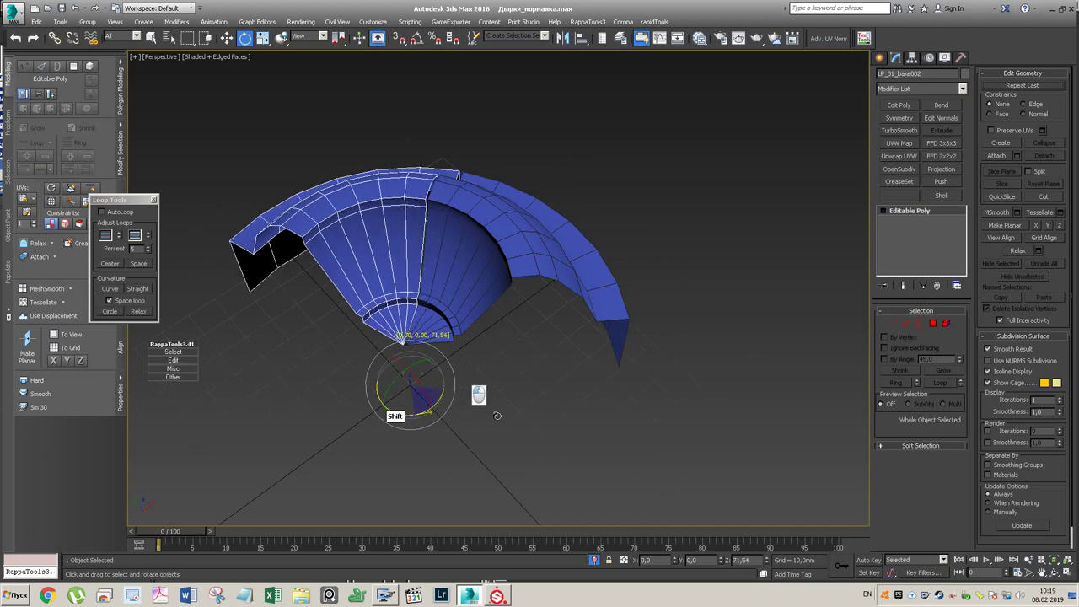
right_click(497, 415)
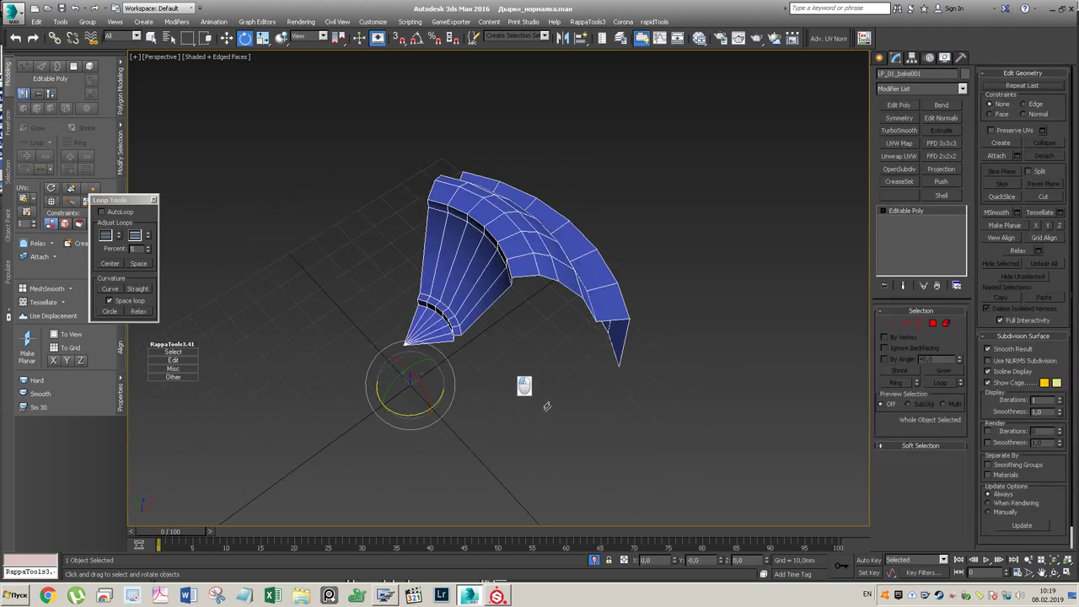
key(Escape)
key(Escape)
click(390, 158)
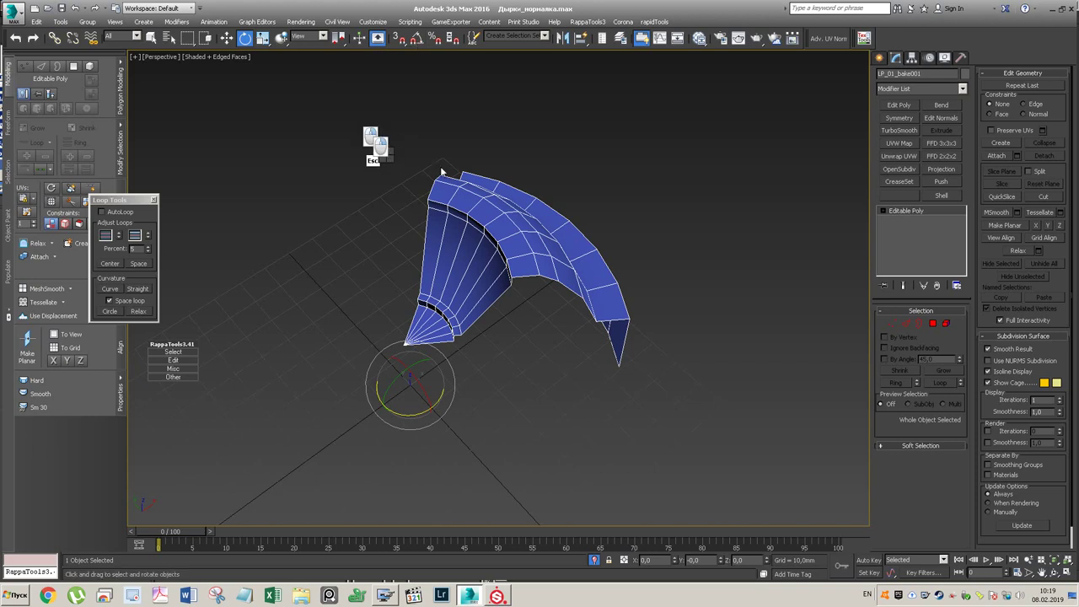
click(584, 116)
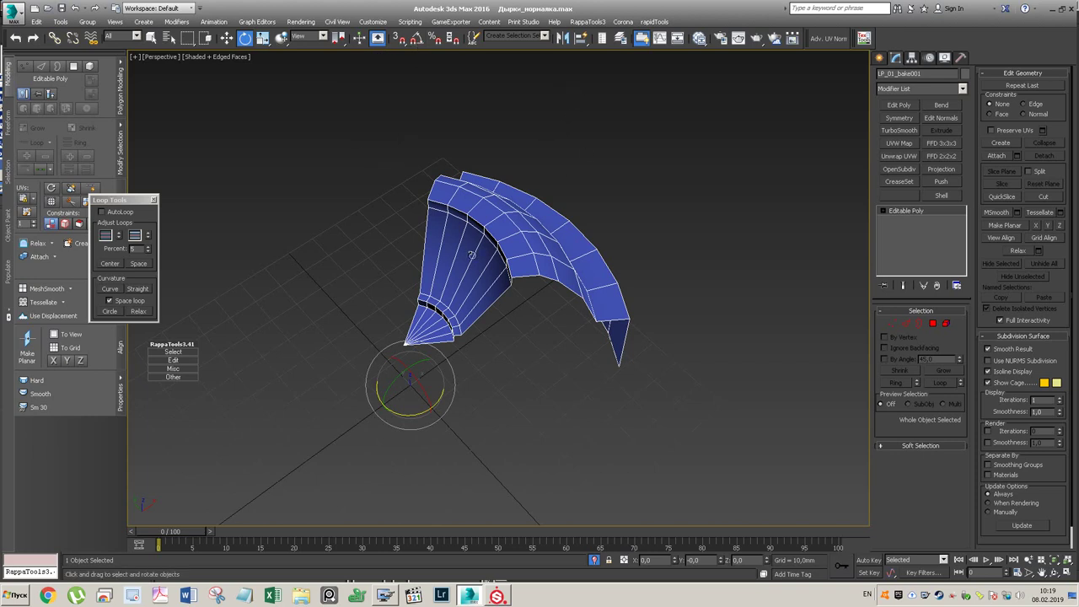
- Turn on angle snap, try a rotated copy of LP_01_bake001, and undo back to before its radial loops were removed
click(416, 38)
shift+drag(412, 415, 463, 413)
click(581, 342)
key(ctrl+z)
- Compare LP_01_bake001 with the orange segment, isolate it again, and delete the outermost column of faces along both of its radial borders
alt+middle_drag(553, 182, 602, 203)
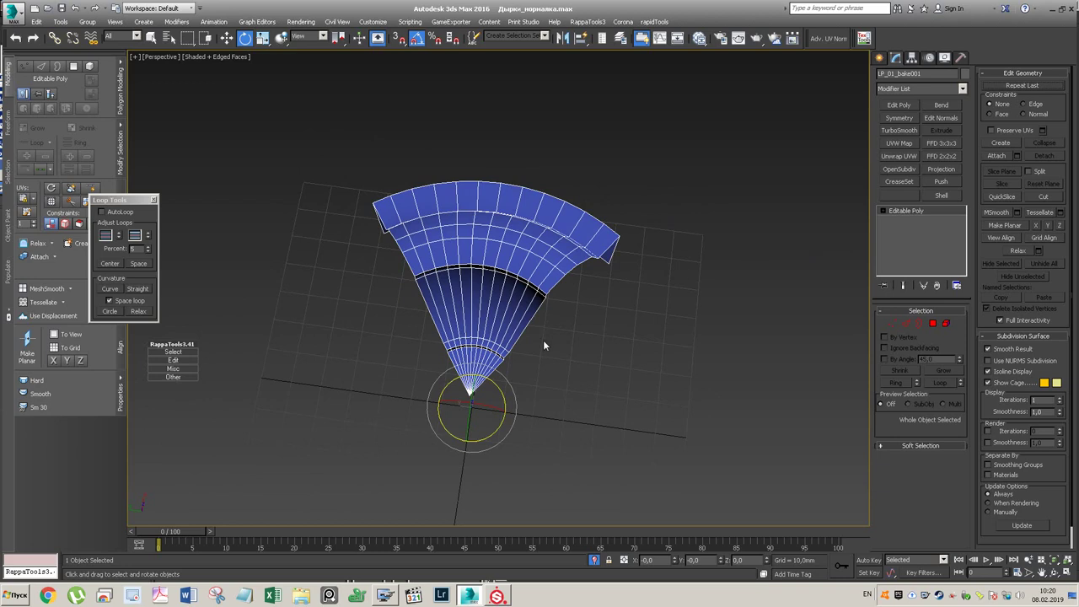
click(593, 561)
alt+middle_drag(645, 310, 690, 326)
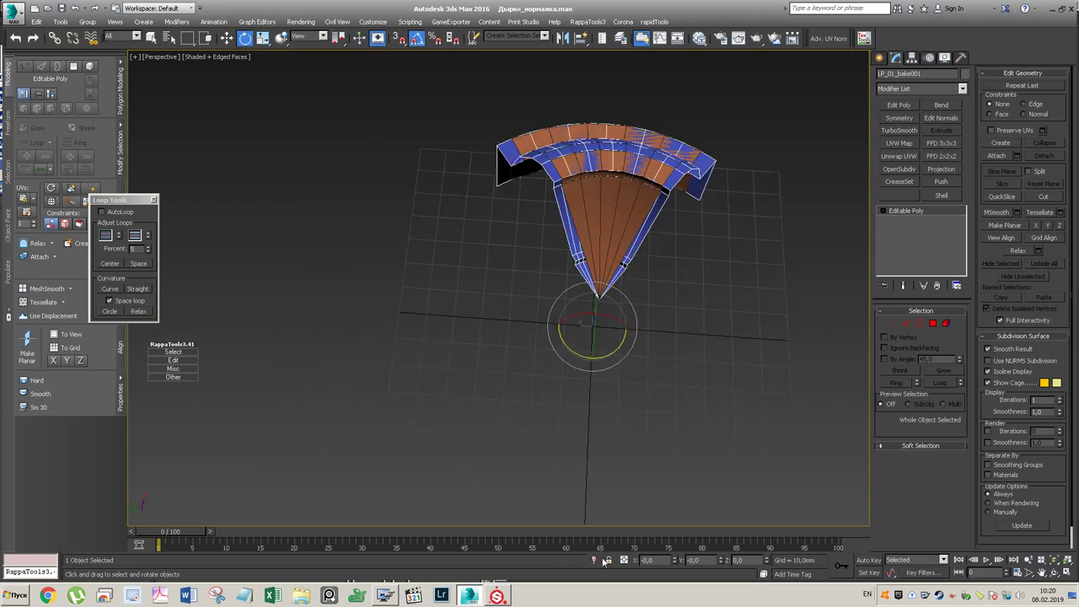
click(595, 560)
key(4)
key(2)
click(594, 262)
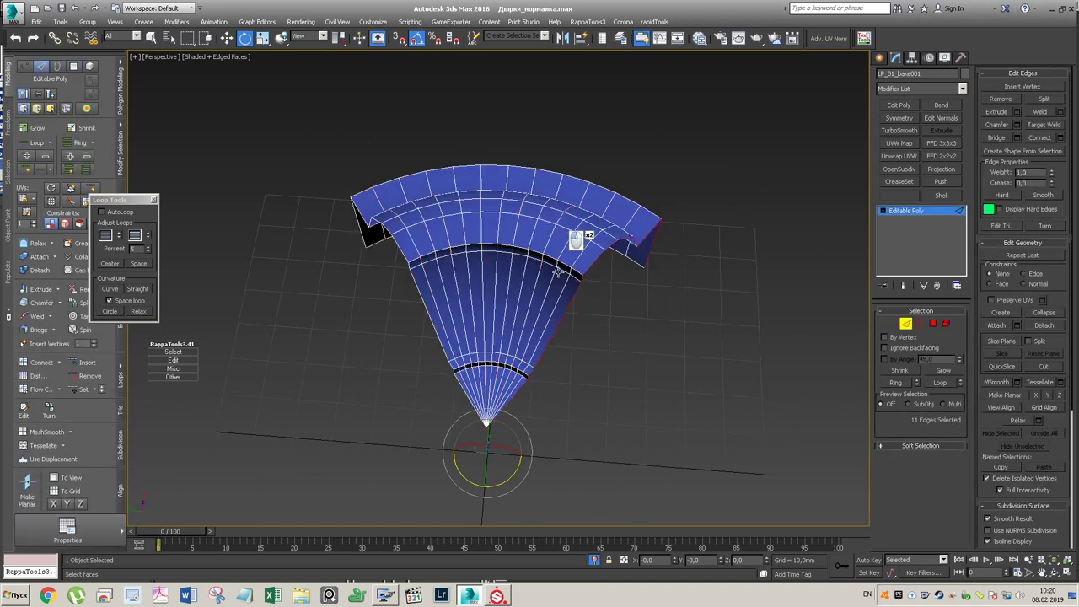
ctrl+double_click(403, 251)
key(Delete)
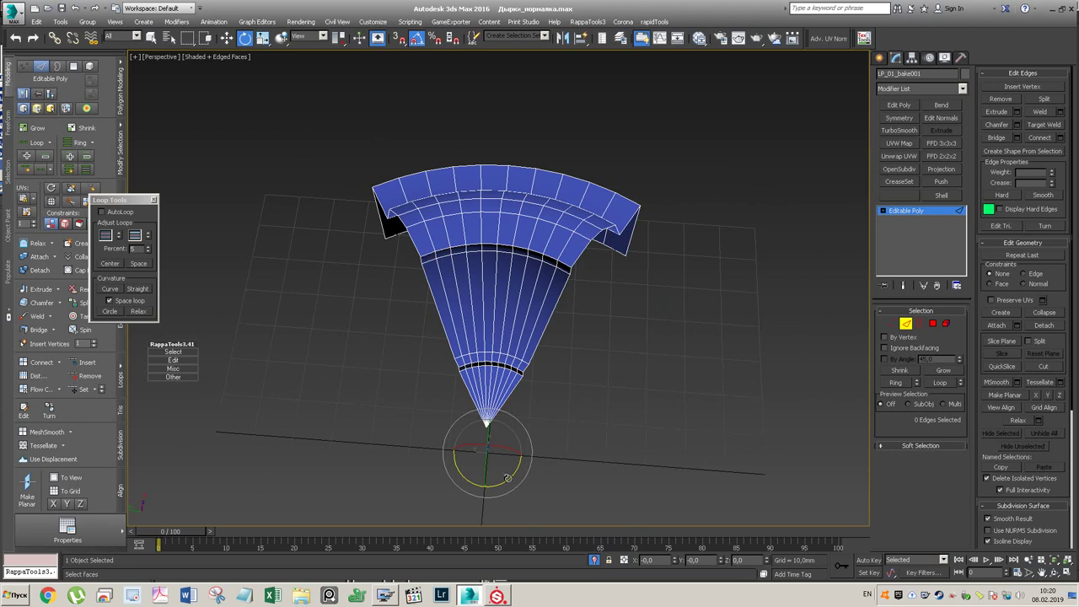
key(2)
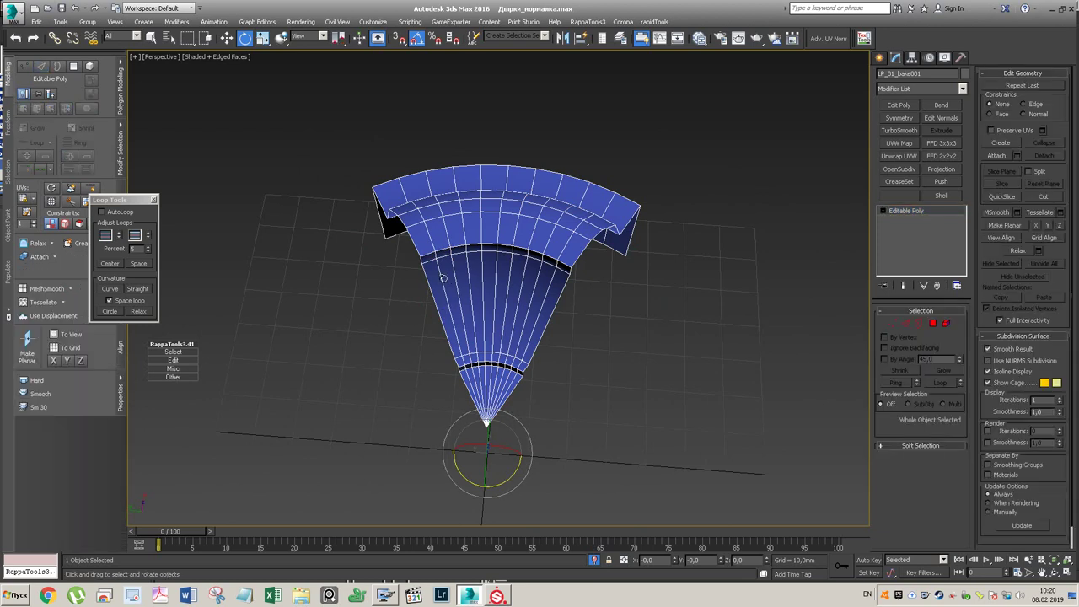
- Remove every other radial edge loop of the narrowed blue segment together with its vertices
key(w)
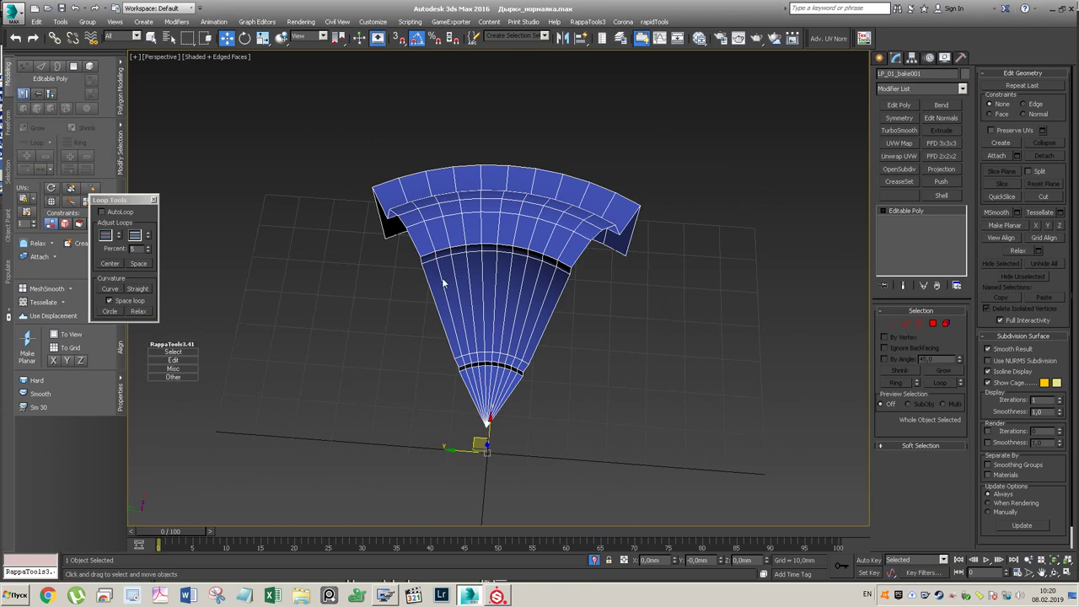
key(2)
double_click(438, 278)
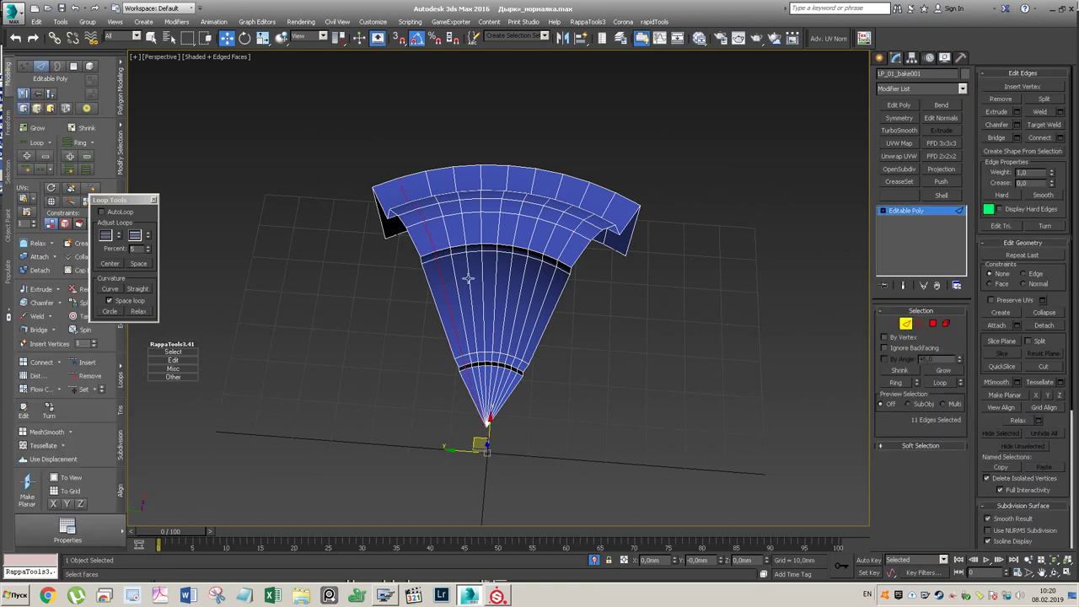
ctrl+double_click(469, 278)
ctrl+double_click(494, 274)
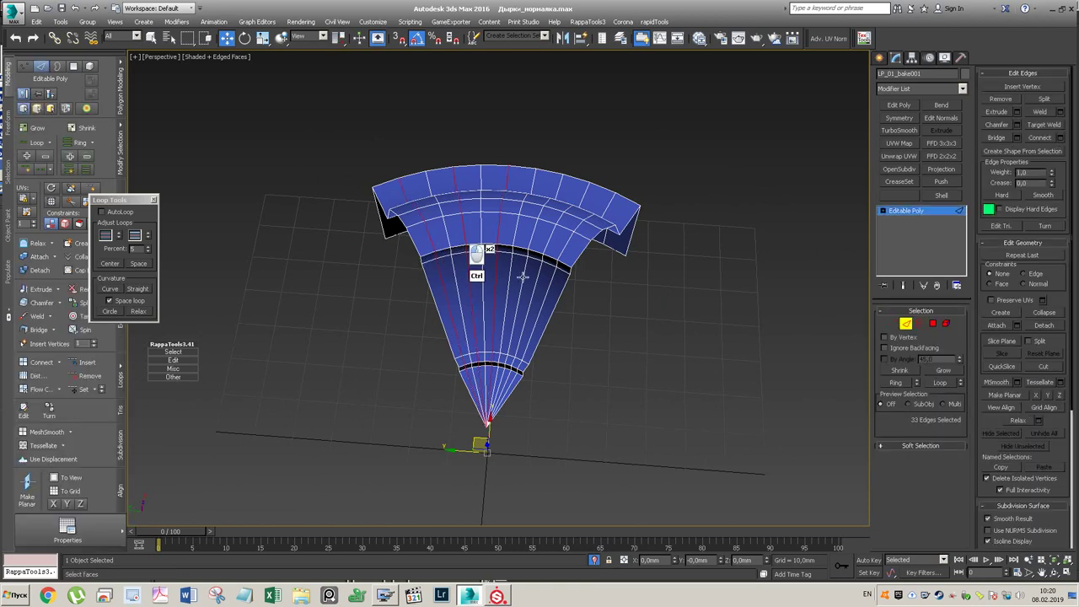
ctrl+double_click(522, 277)
ctrl+double_click(524, 272)
ctrl+double_click(548, 286)
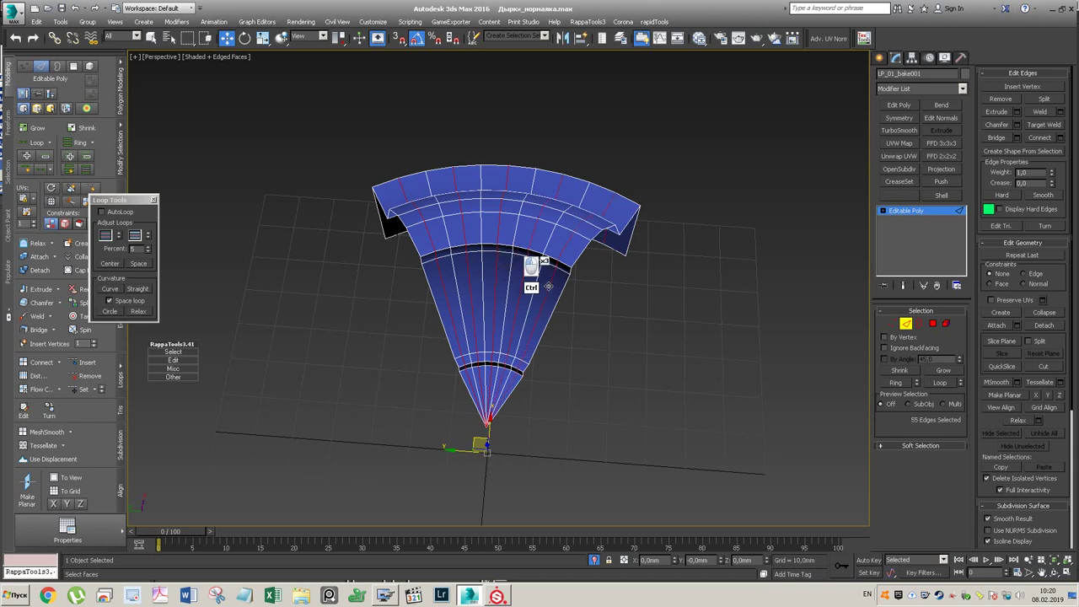
key(ctrl+BackSpace)
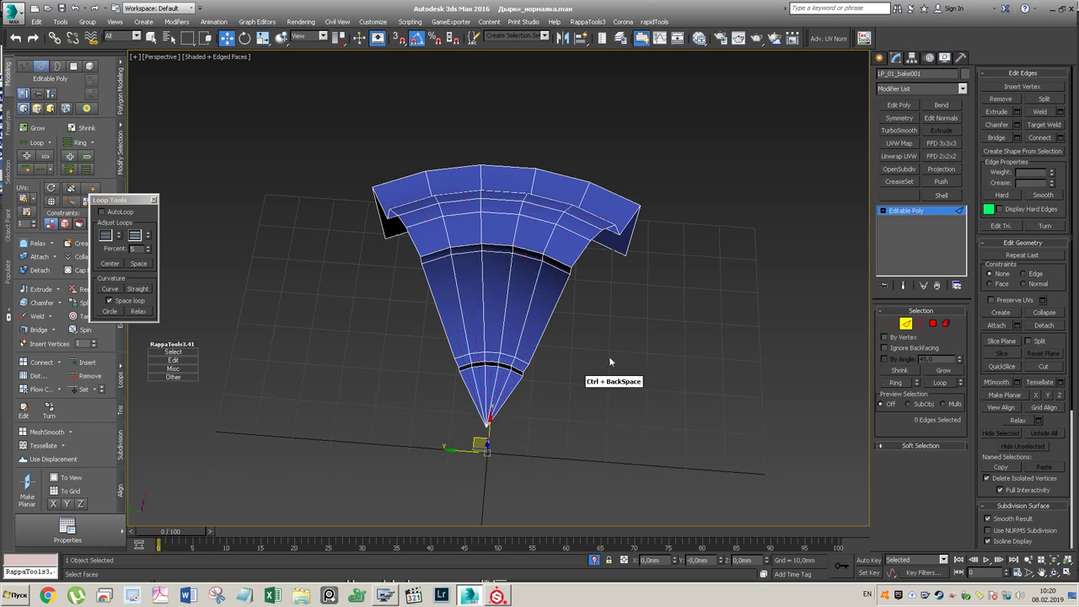
- Leave edge editing and create five copies of LP_01_bake001 rotated in 60-degree steps around the vertical axis
key(e)
mouse_move(537, 476)
shift+mouse_down()
mouse_move(556, 475)
mouse_move(563, 429)
mouse_move(540, 484)
shift+mouse_up()
alt+middle_drag(593, 403, 552, 366)
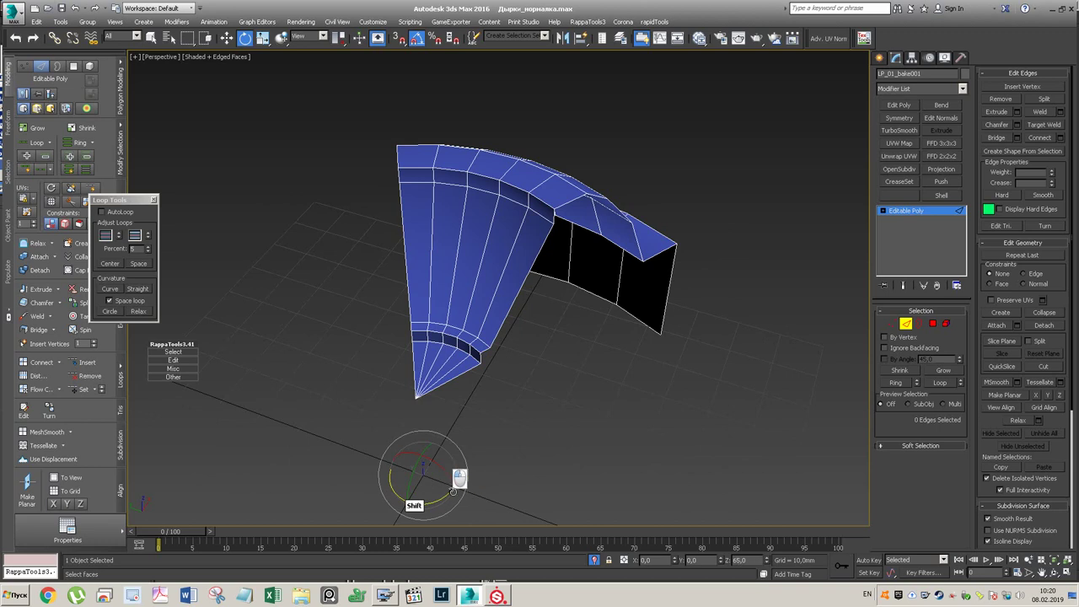
scroll(445, 408, down, 3)
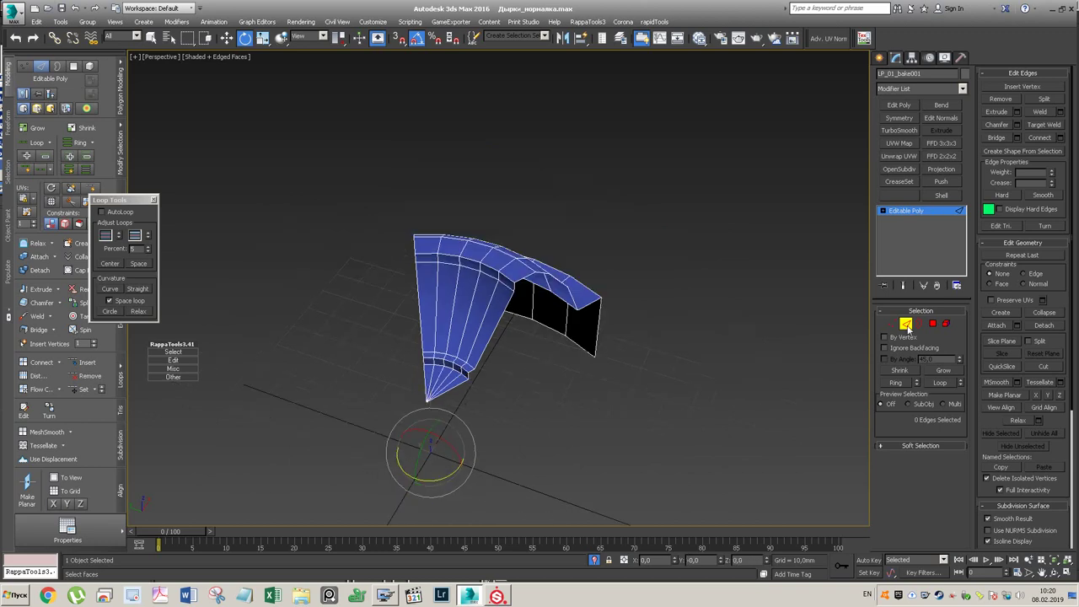
click(905, 324)
click(882, 57)
mouse_move(439, 474)
shift+mouse_down()
mouse_move(434, 455)
mouse_move(475, 481)
shift+mouse_up()
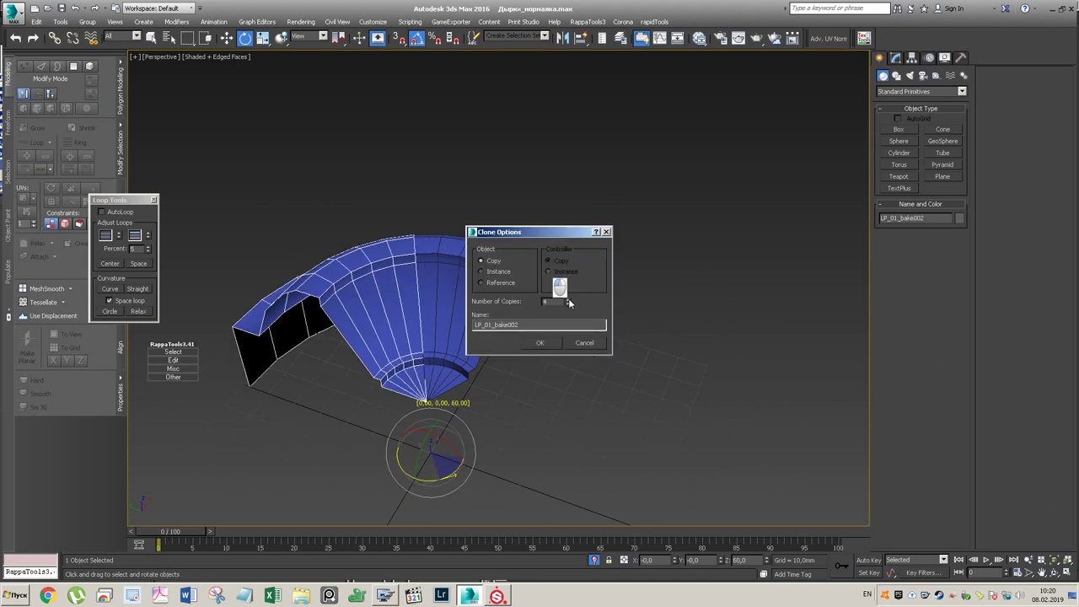
click(534, 343)
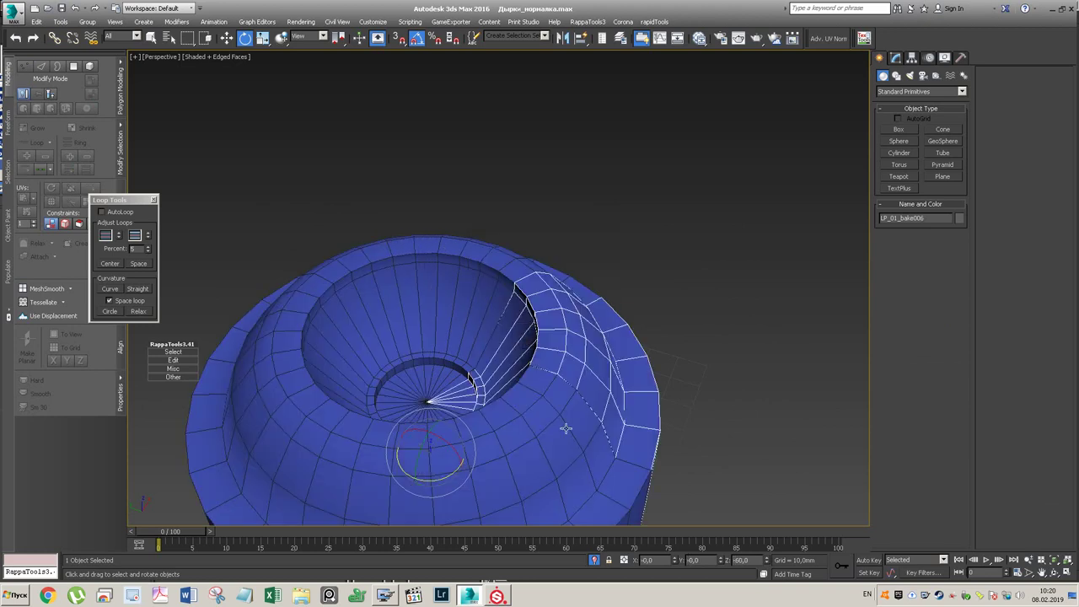
- Apply an Unwrap UVW modifier to the five rotated copies of the blue segment together
ctrl+click(537, 429)
ctrl+click(349, 424)
ctrl+click(290, 339)
ctrl+click(343, 281)
alt+middle_drag(345, 280, 441, 294)
click(895, 57)
click(913, 156)
- Offset all UV polygons of the blue copies along U out of the main UV tile, and leave UV editing
click(917, 327)
click(897, 442)
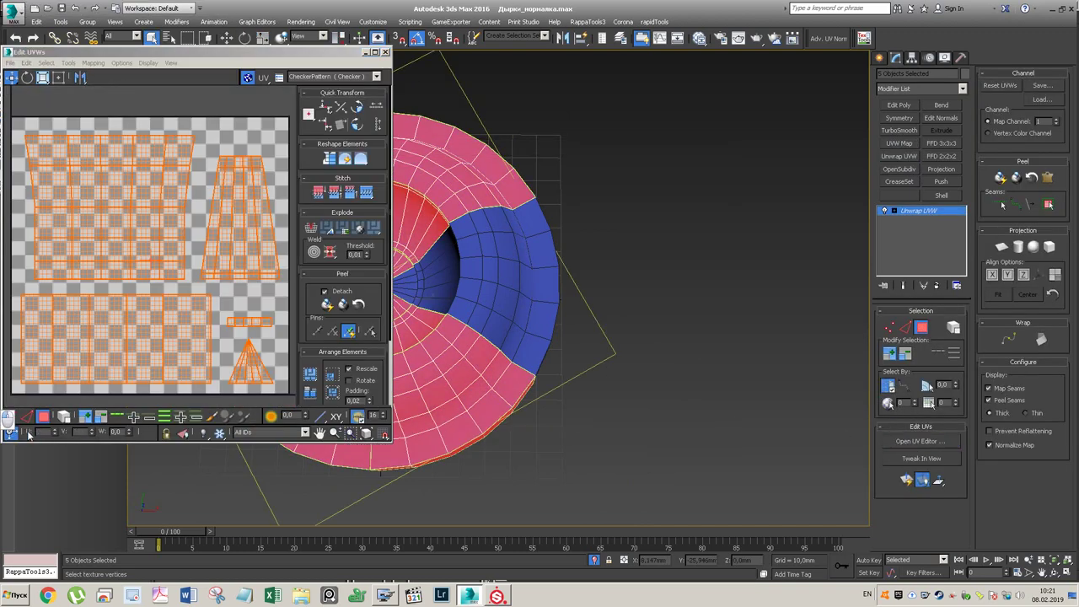
key(Return)
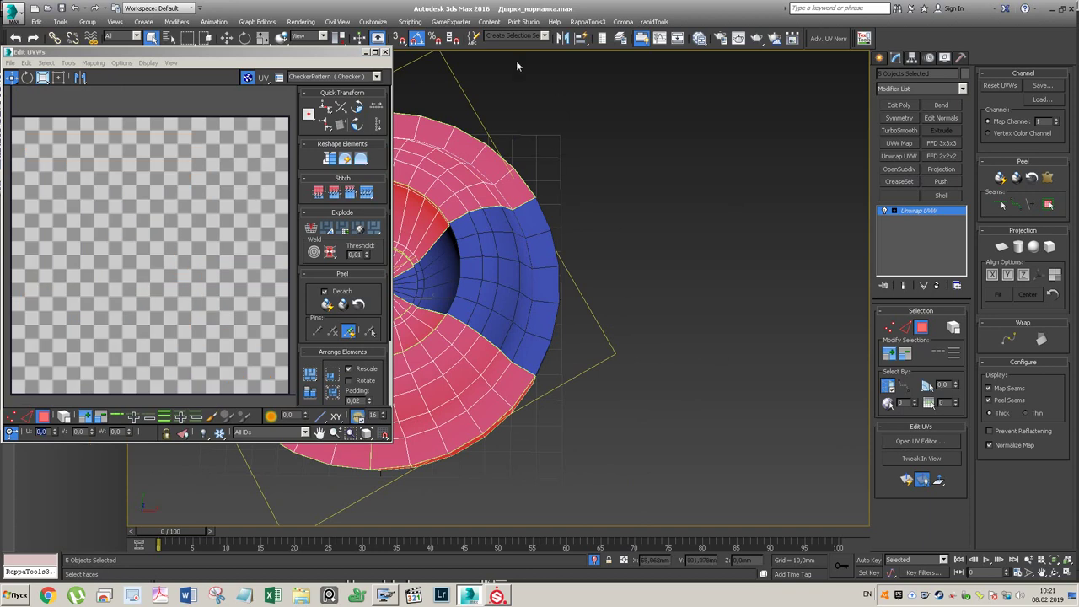
click(384, 53)
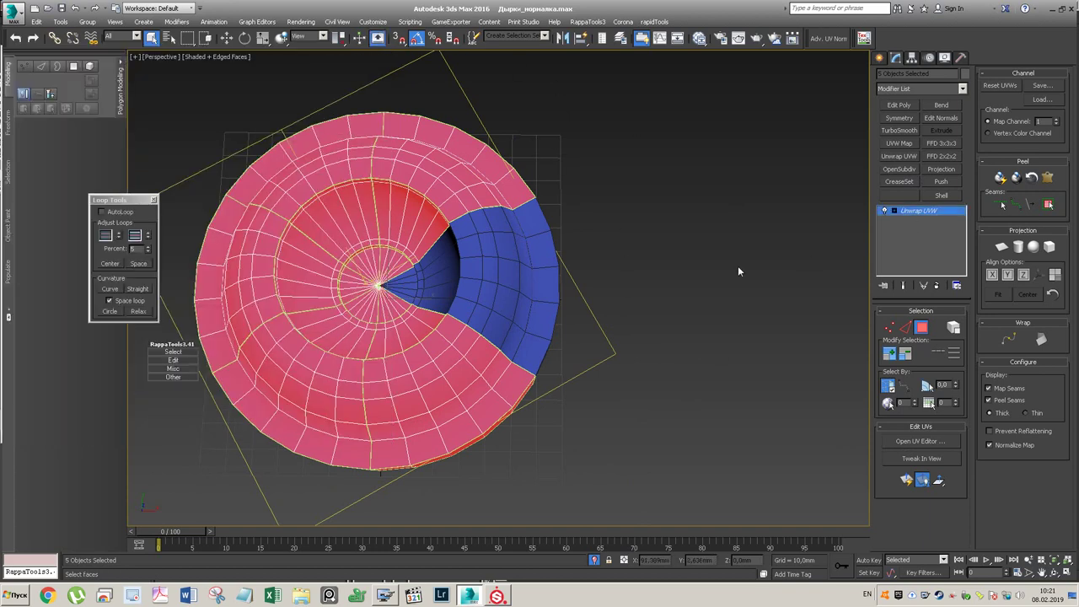
click(931, 214)
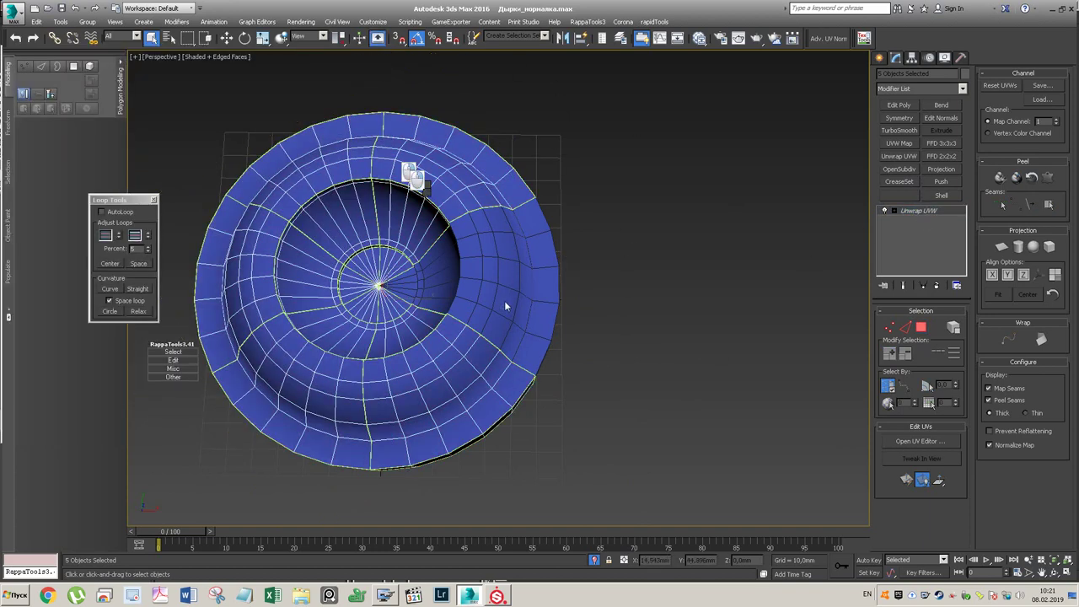
- Attach the five rotated blue copies to the original LP_01_bake001 segment
click(469, 227)
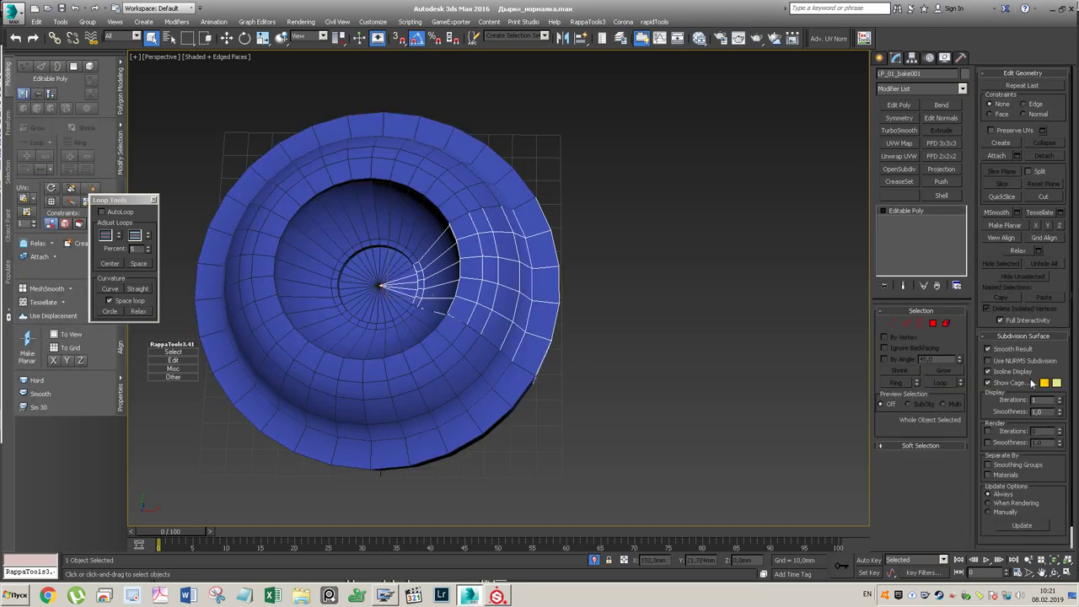
click(998, 156)
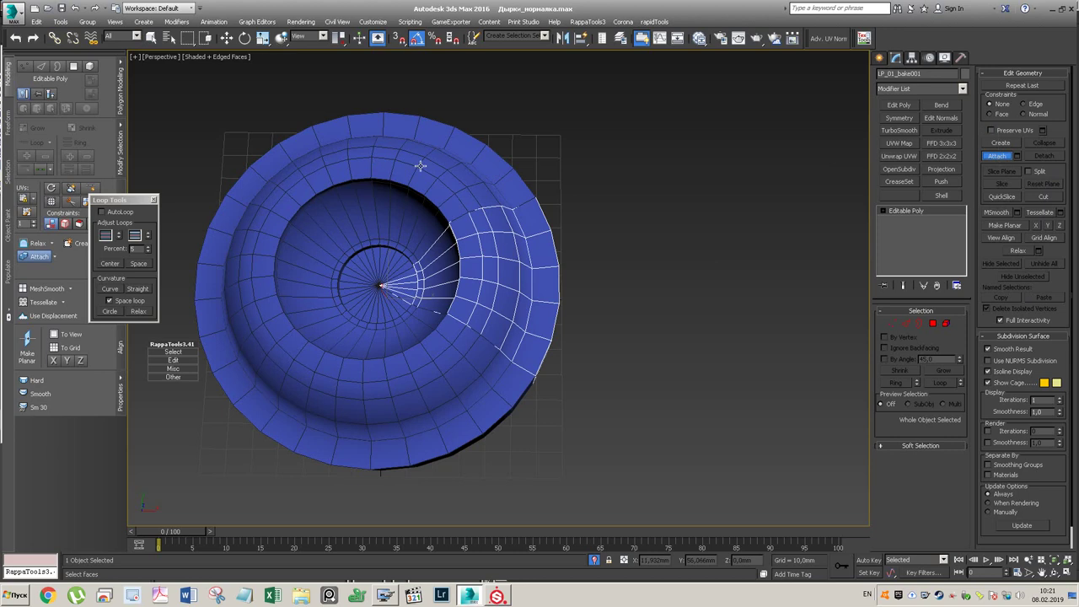
alt+middle_drag(298, 223, 414, 349)
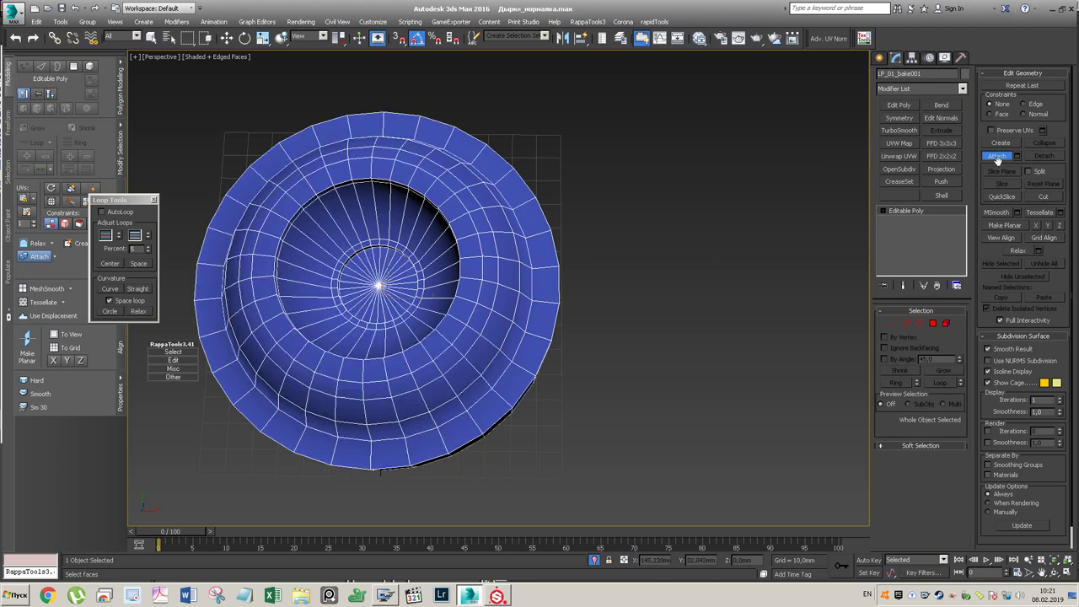
- Weld all vertices of the combined blue ring and leave vertex editing
key(w)
key(1)
key(ctrl+a)
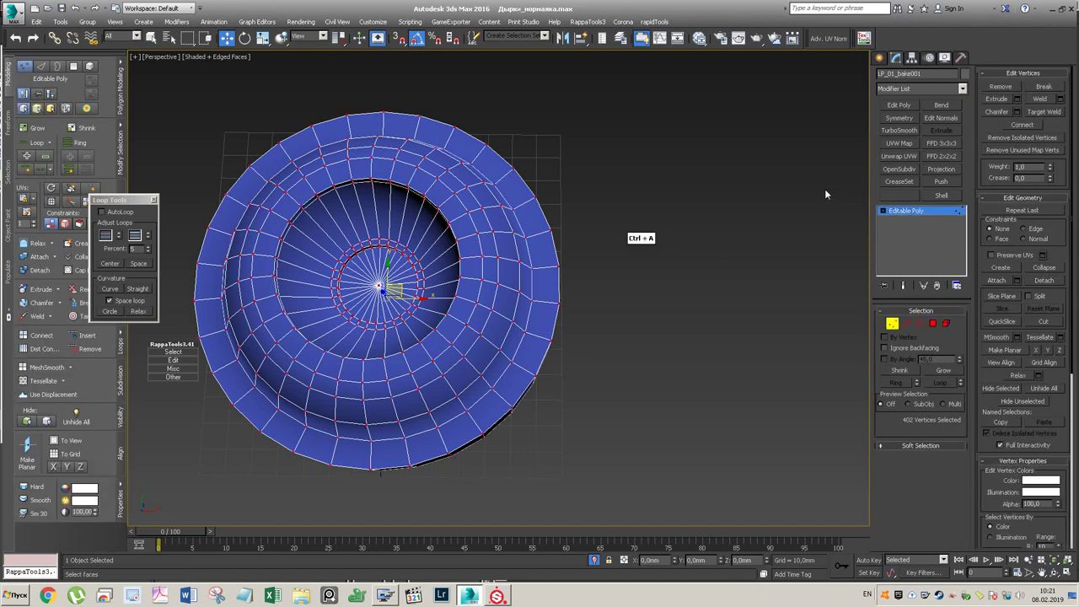
click(1039, 98)
click(932, 215)
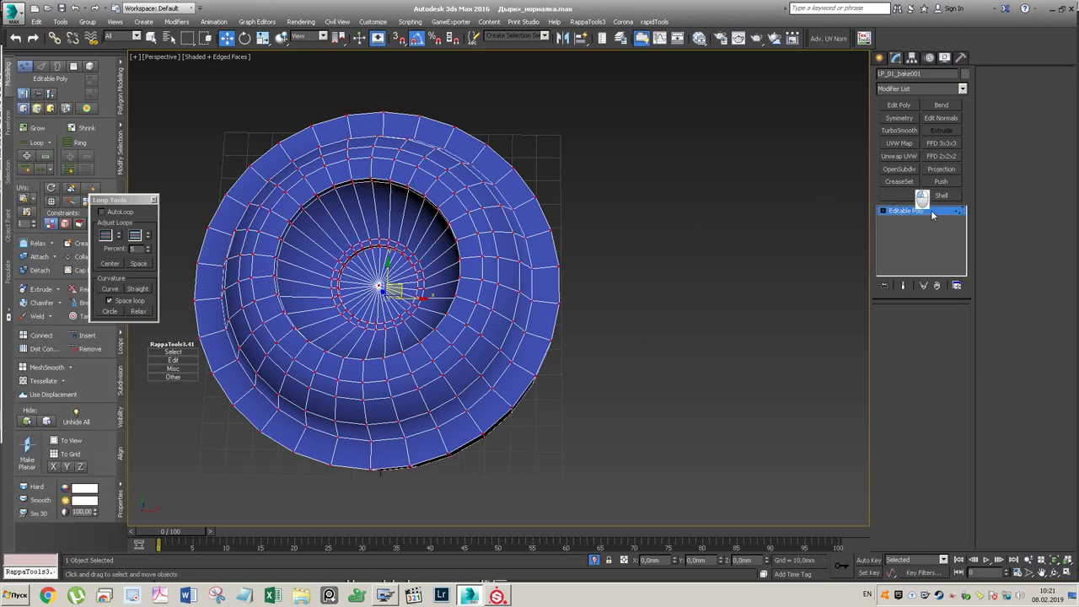
- Isolate the orange LP_02_bake001 segment and create five copies rotated in 60-degree steps about the origin
click(595, 560)
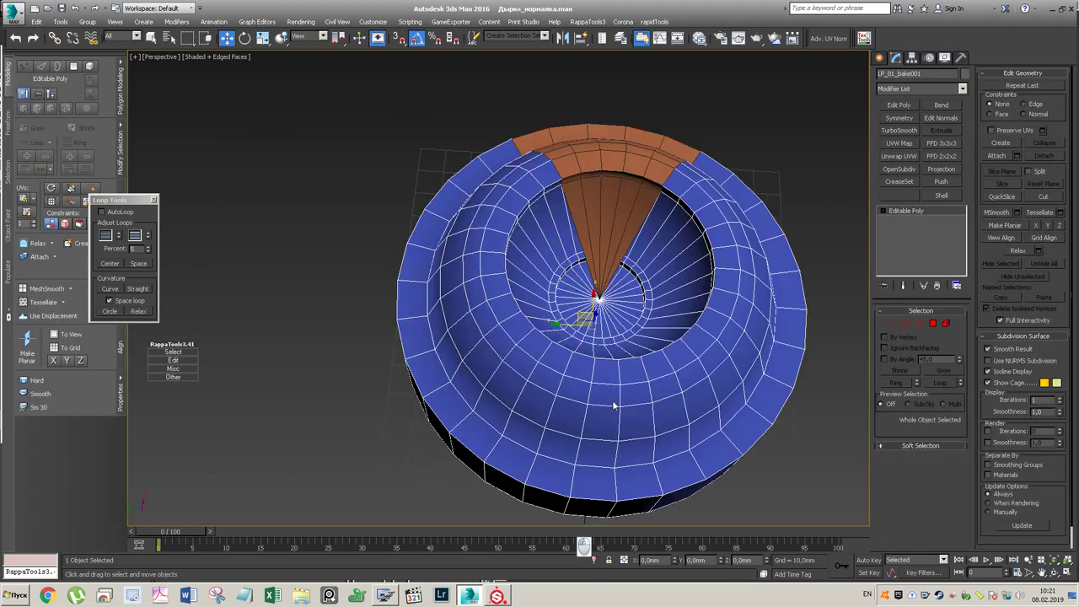
click(580, 158)
key(alt+q)
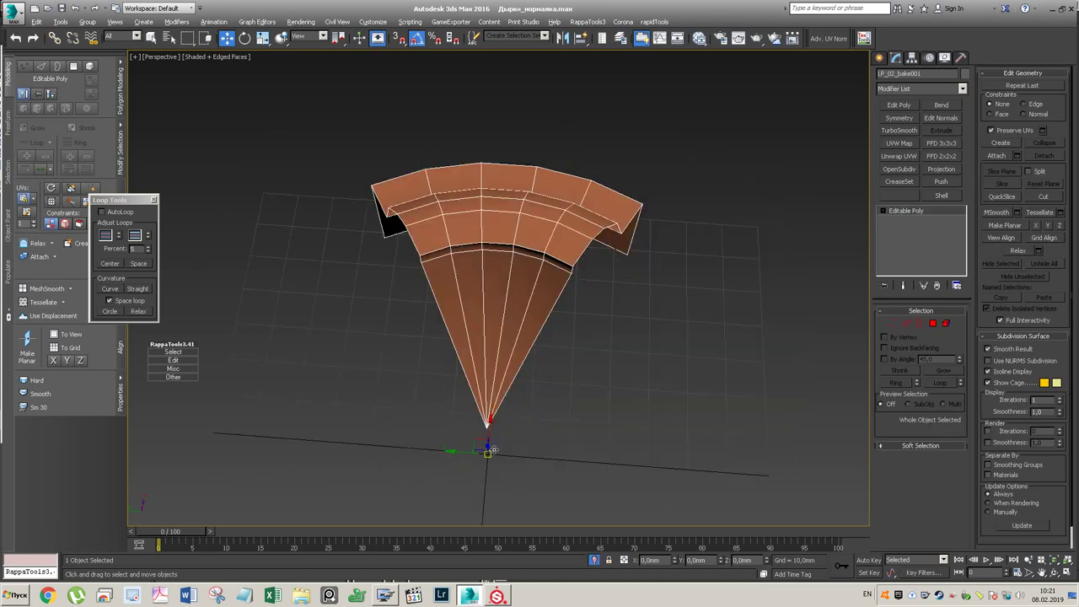
key(e)
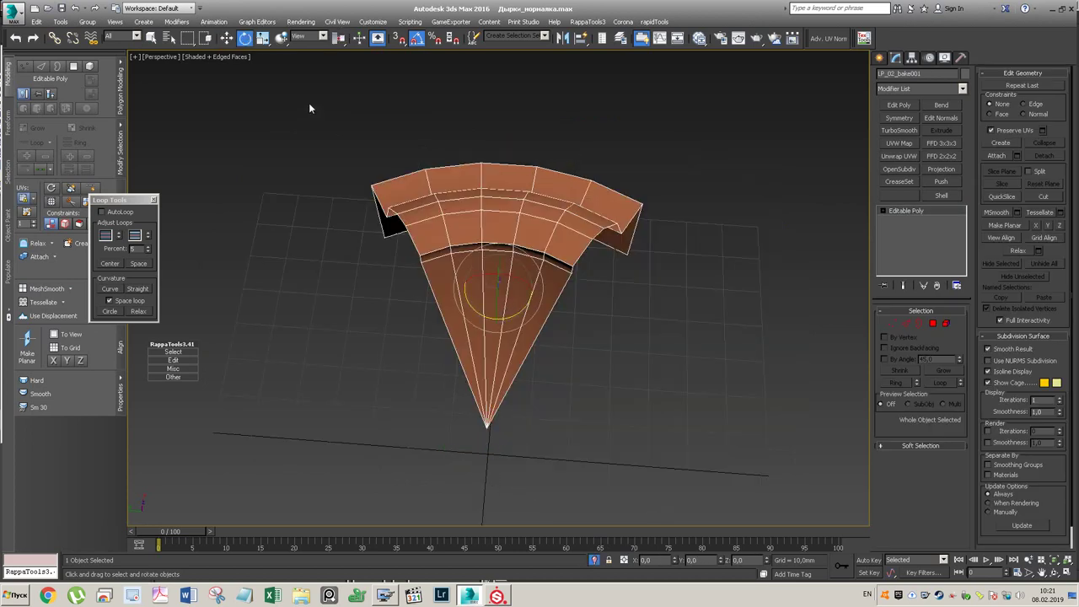
drag(338, 38, 343, 87)
shift+drag(496, 485, 532, 483)
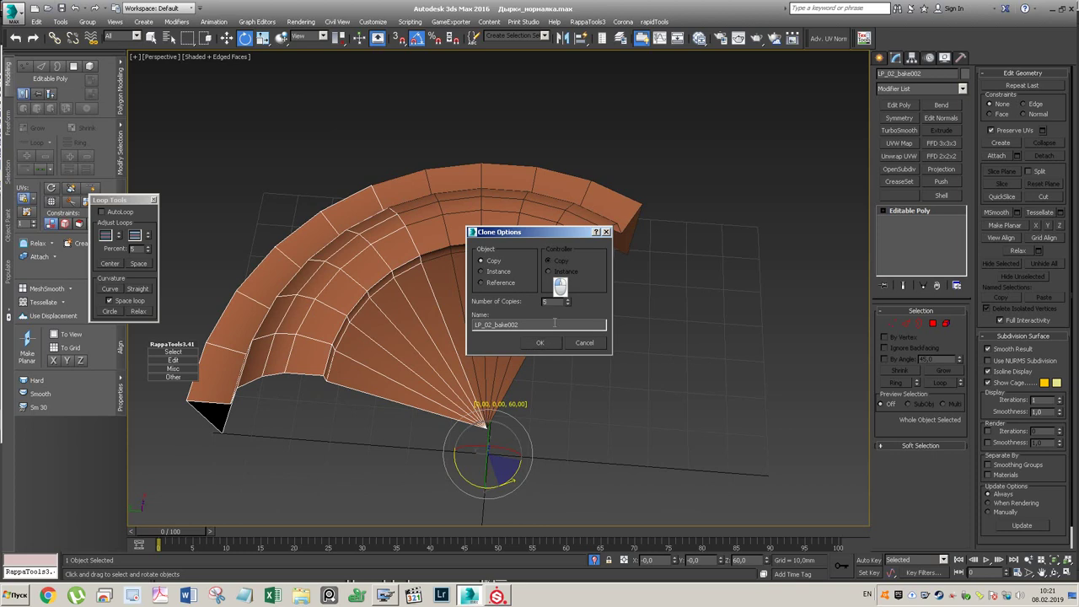
click(538, 343)
- Apply an Unwrap UVW modifier to the five rotated copies of the orange segment together
ctrl+click(559, 463)
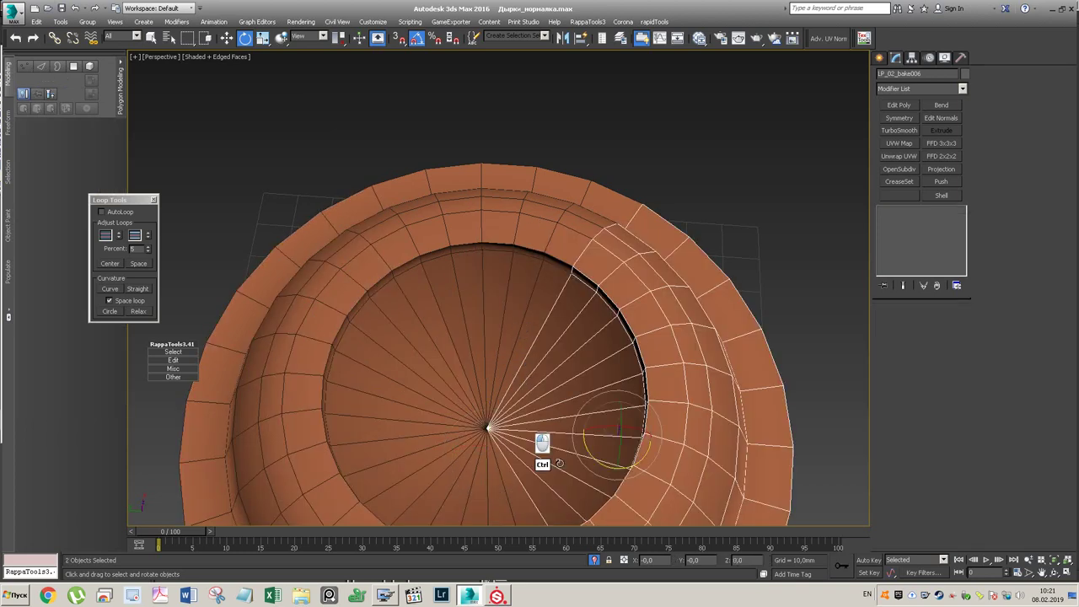
ctrl+click(450, 481)
key(w)
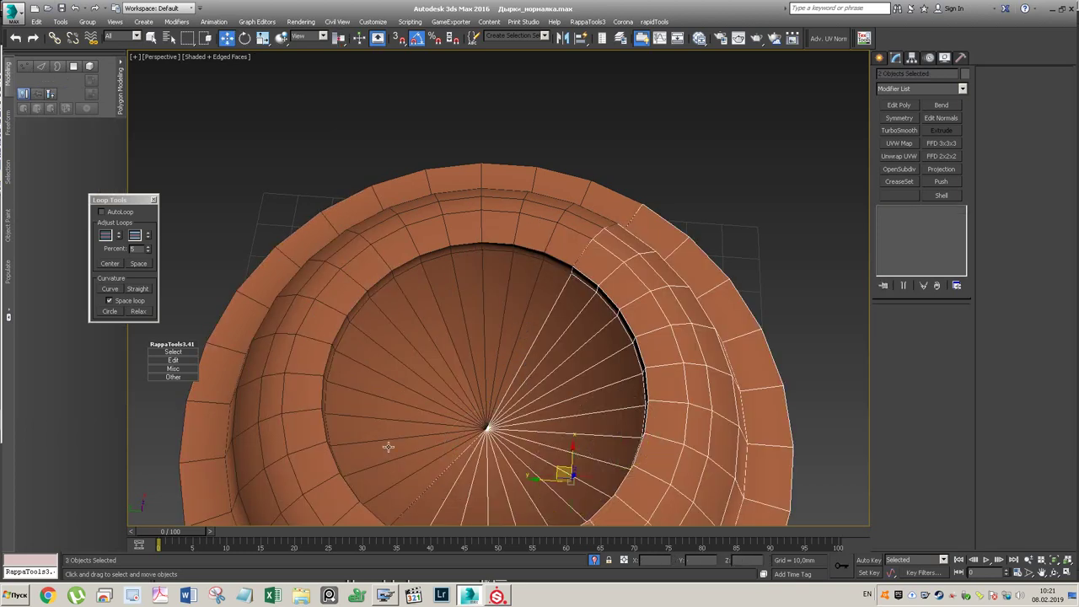
ctrl+click(388, 447)
ctrl+click(385, 301)
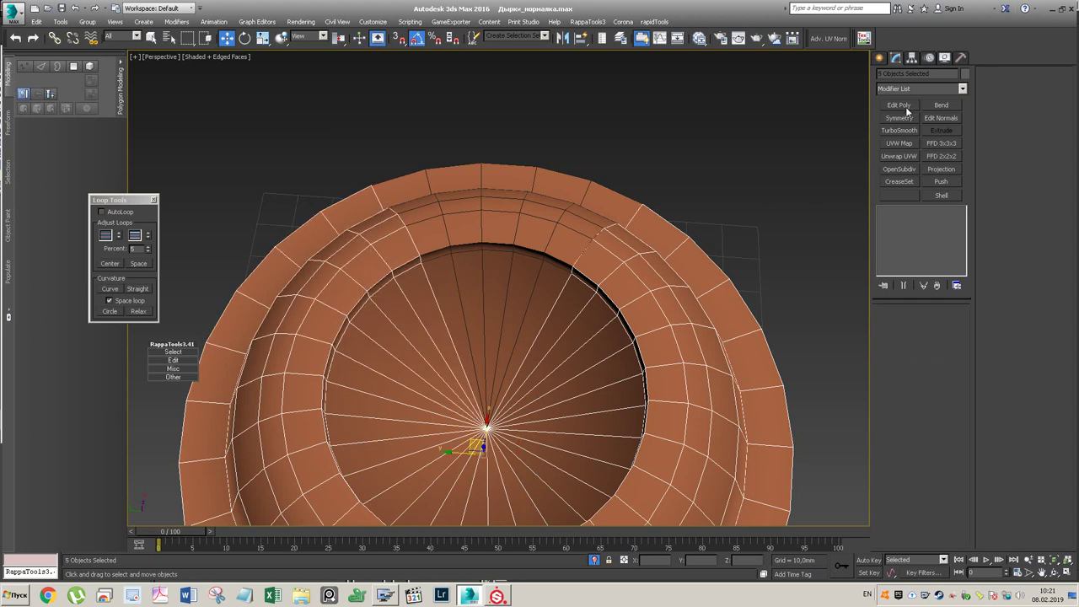
click(900, 156)
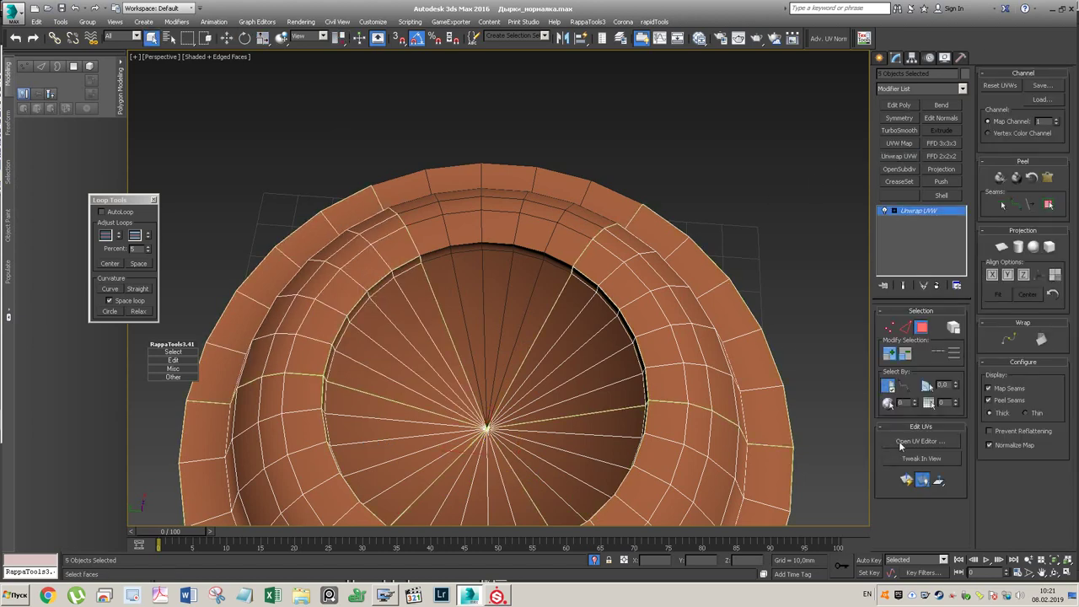
- Offset all UVs of the orange copies along U out of the main UV tile, and close the UV editor
click(919, 442)
key(ctrl+a)
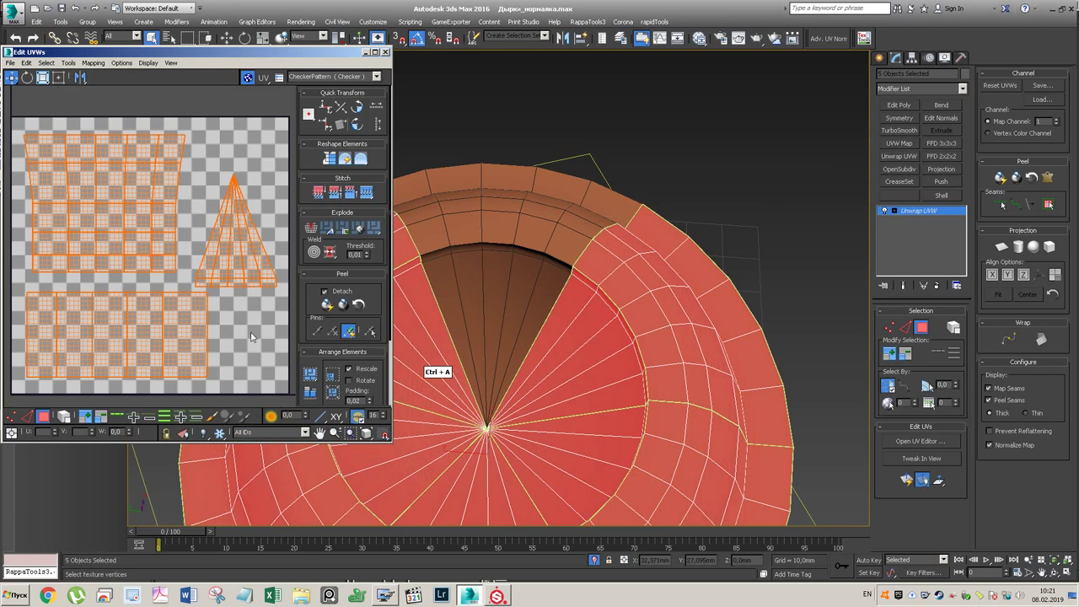
click(10, 432)
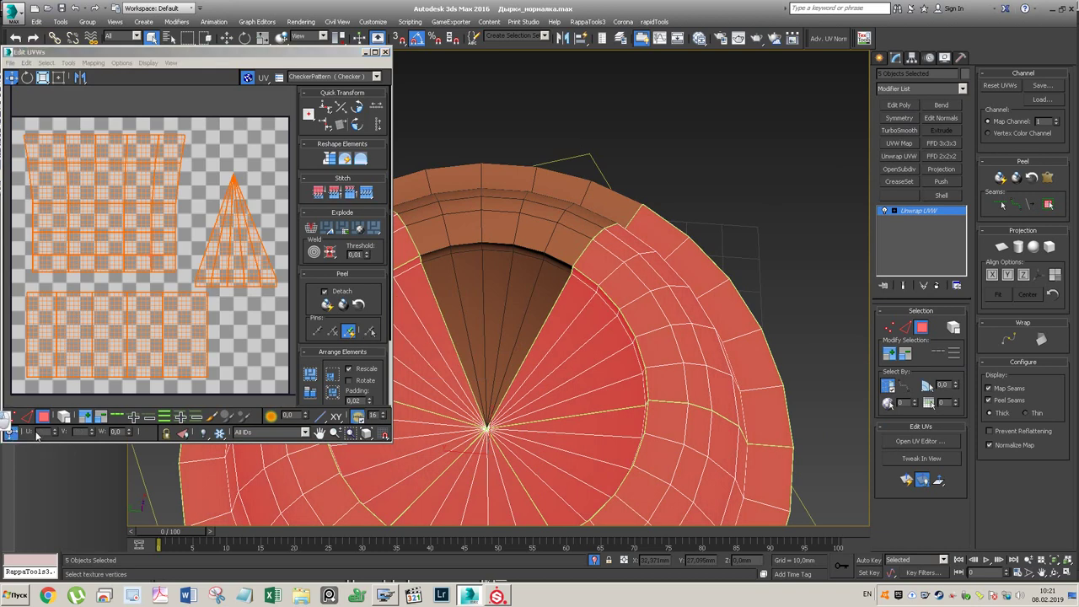
key(Return)
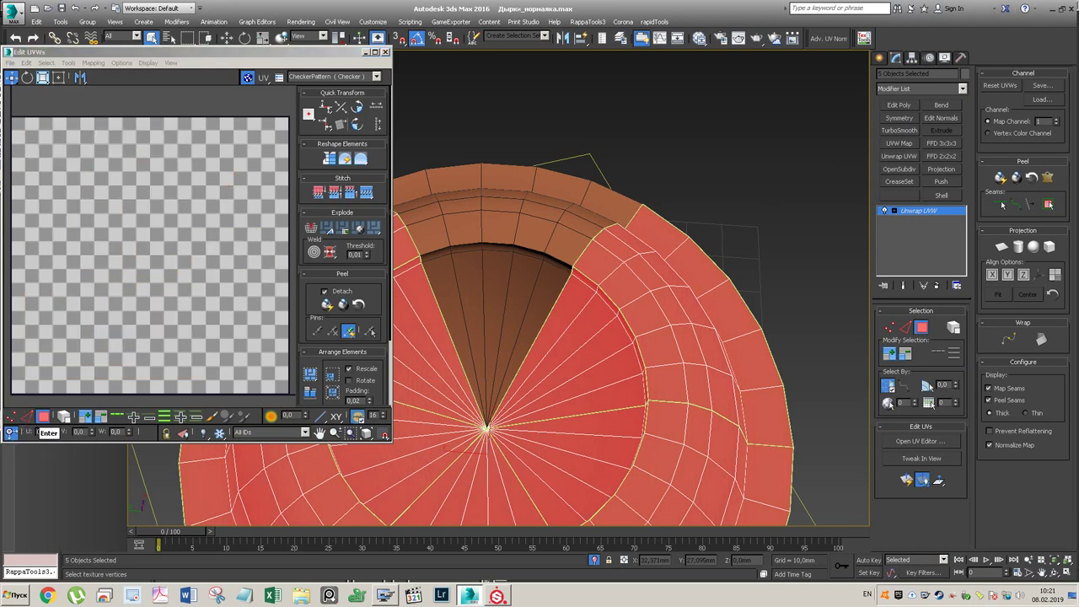
click(384, 51)
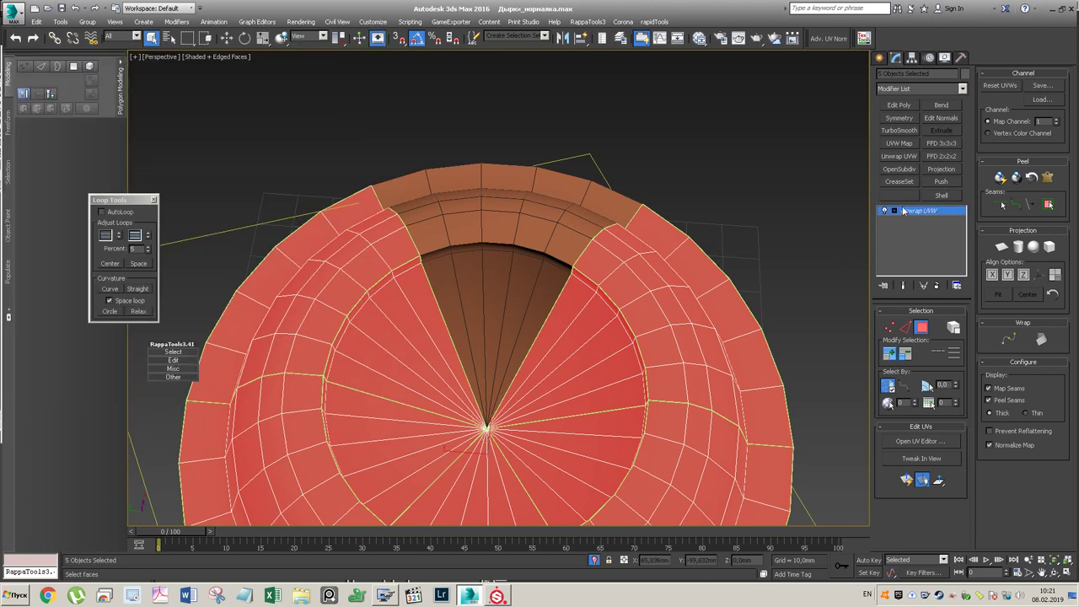
- Attach the rotated orange copies to the original LP_02_bake001 segment to form one complete ring object
click(812, 416)
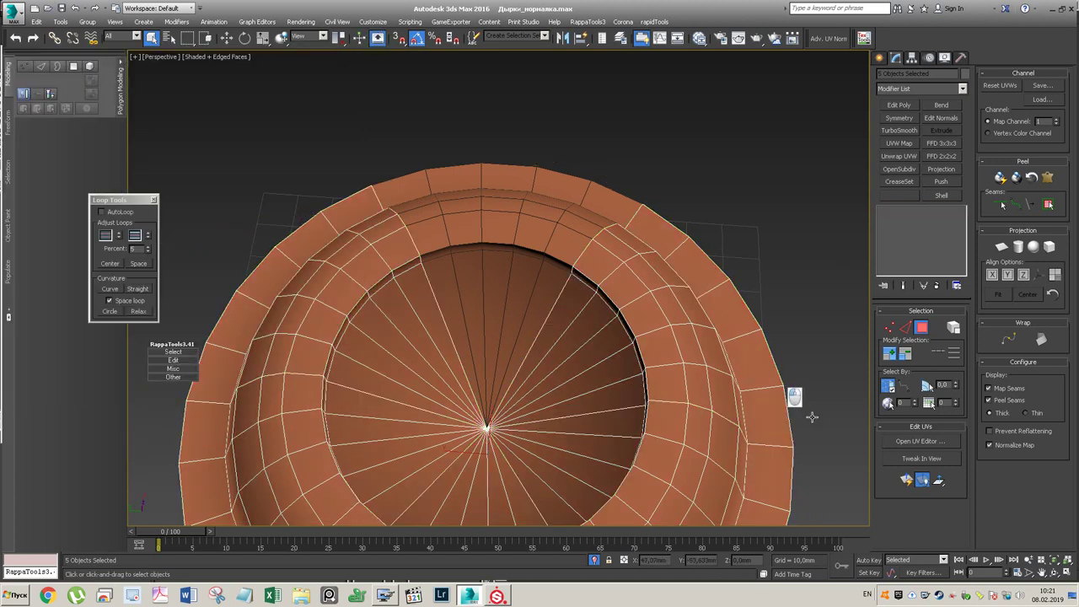
click(536, 209)
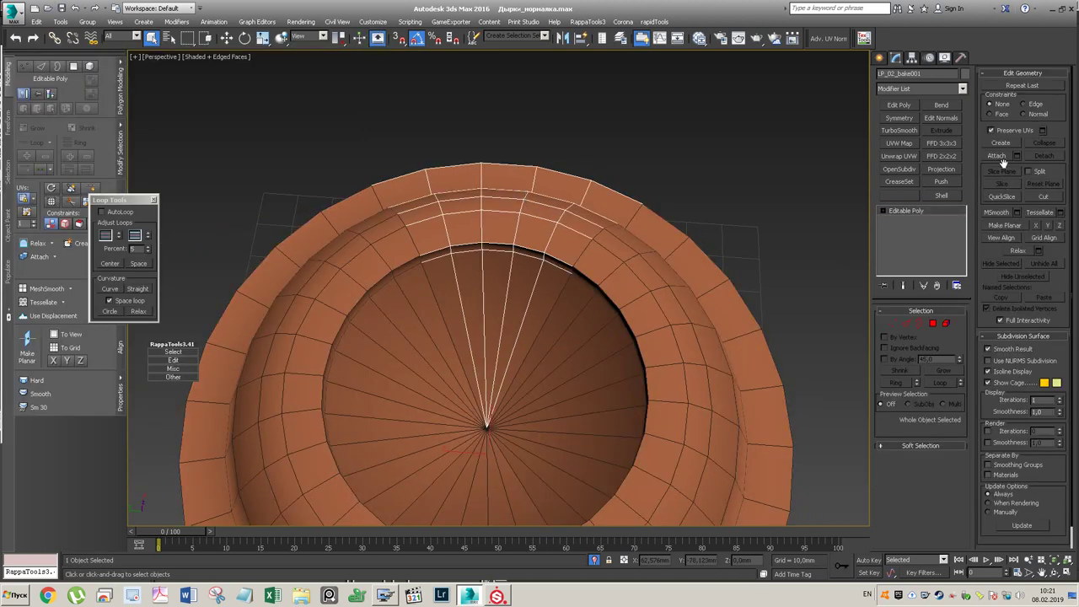
click(997, 156)
click(440, 458)
click(359, 422)
click(355, 343)
- Weld all vertices of the combined orange ring and leave vertex editing
key(1)
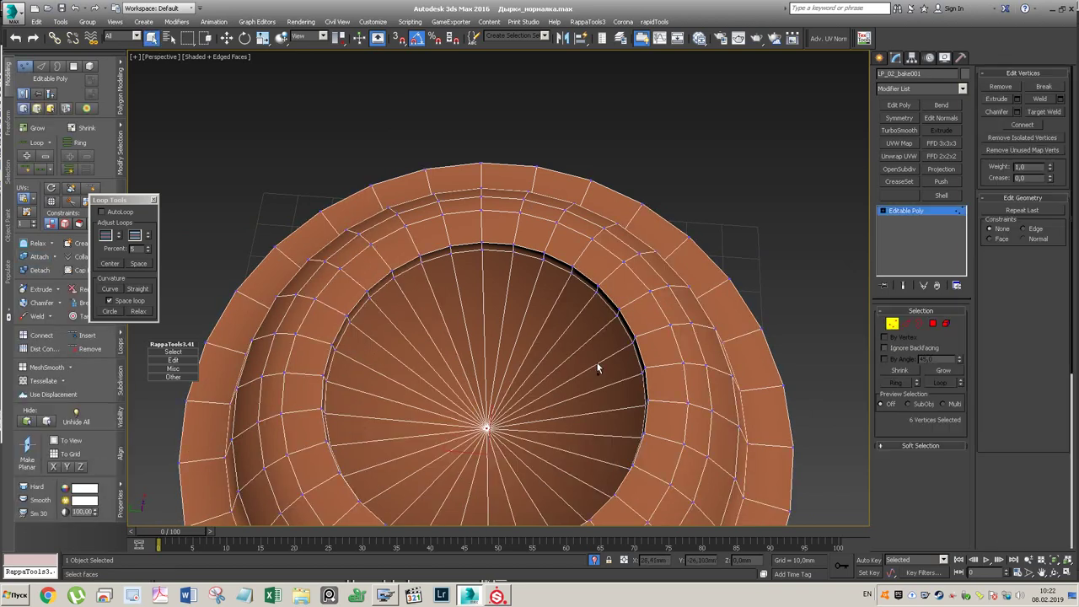
key(ctrl+a)
click(918, 212)
click(917, 212)
- End isolation of the orange ring and select both the blue and orange rings
scroll(646, 203, down, 3)
scroll(595, 378, down, 4)
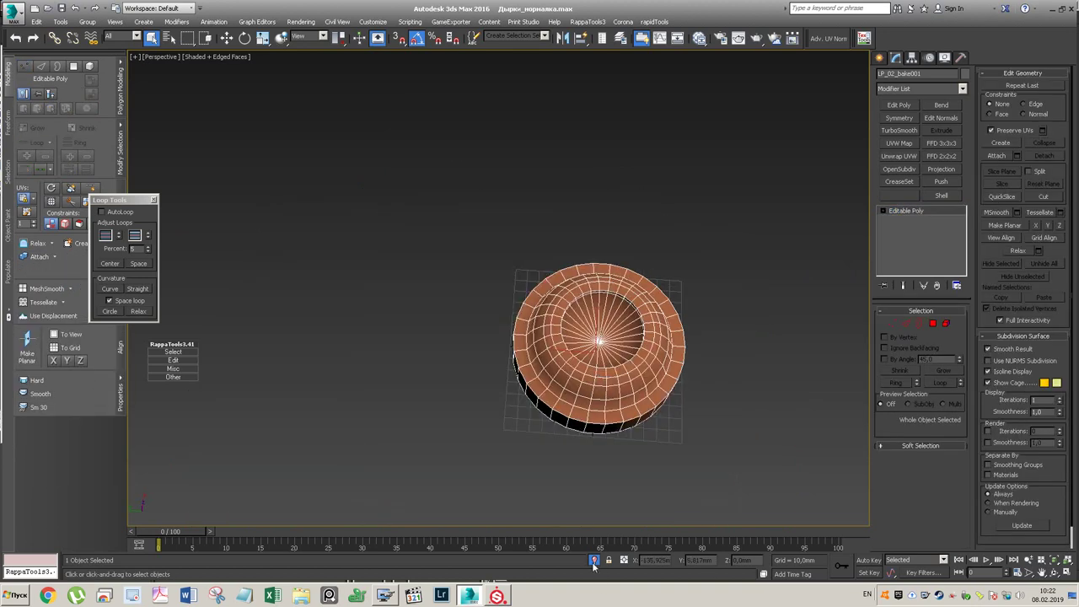
click(593, 561)
alt+middle_drag(650, 287, 768, 146)
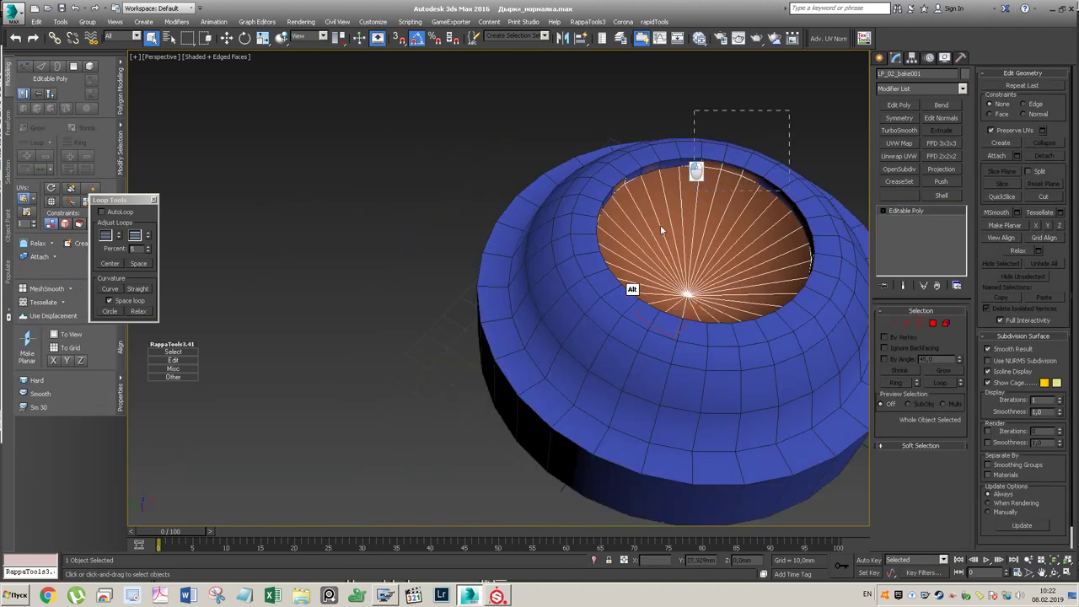
key(ctrl+a)
- Export the rings to the Normal folder as LP_1_2_05.FBX, keeping the current FBX export settings
click(14, 12)
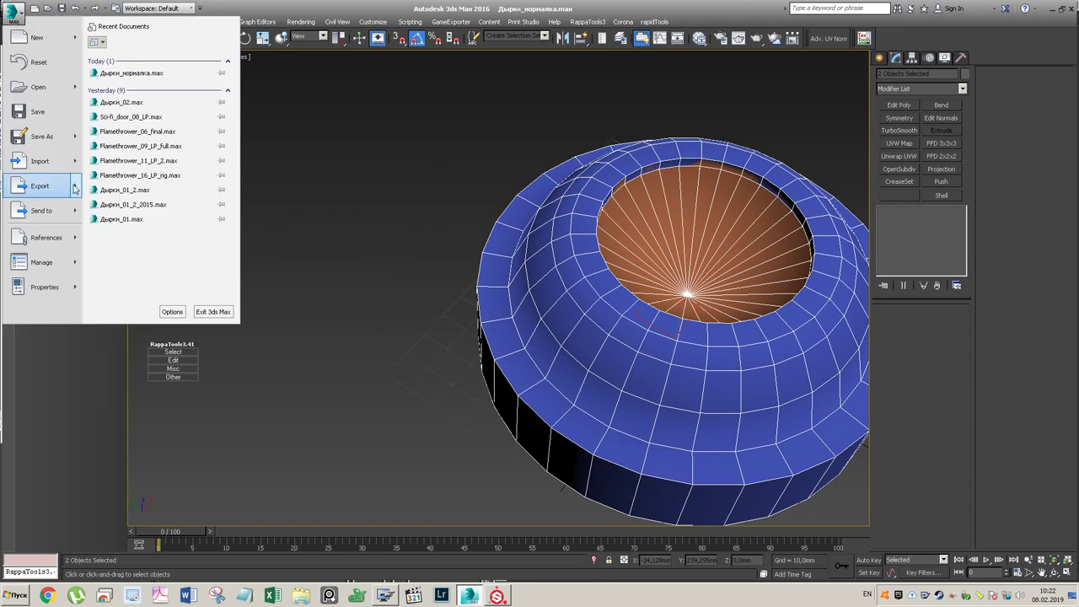
mouse_move(74, 187)
click(137, 91)
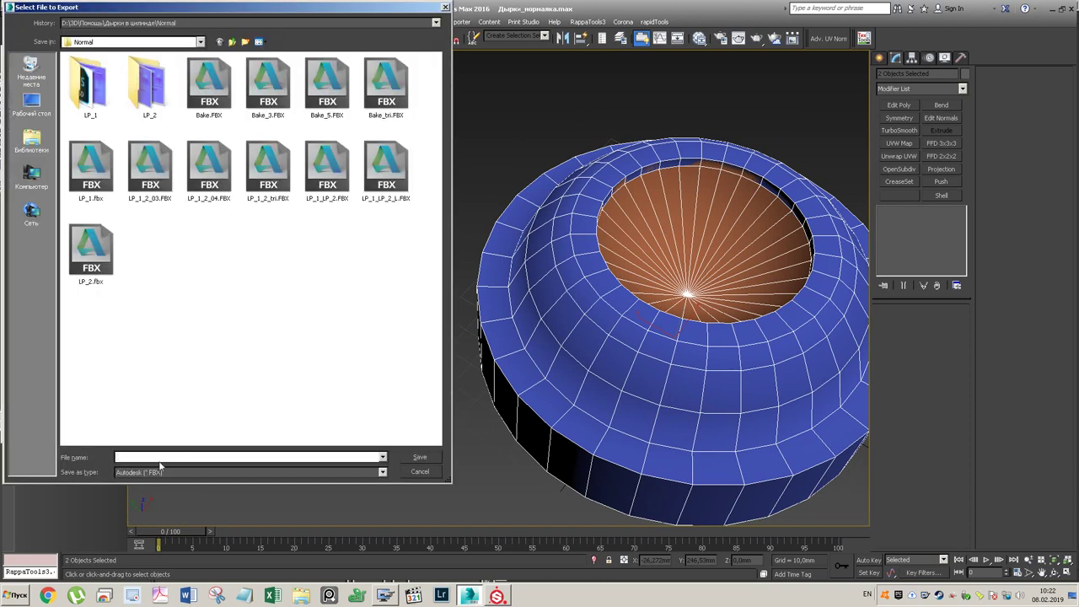
click(219, 183)
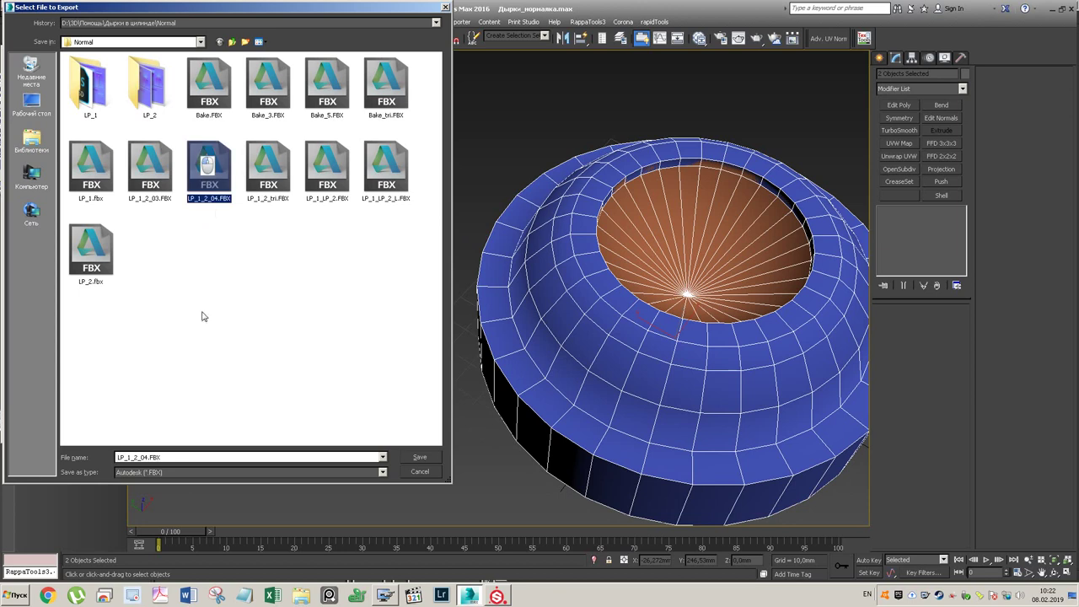
double_click(136, 456)
click(147, 457)
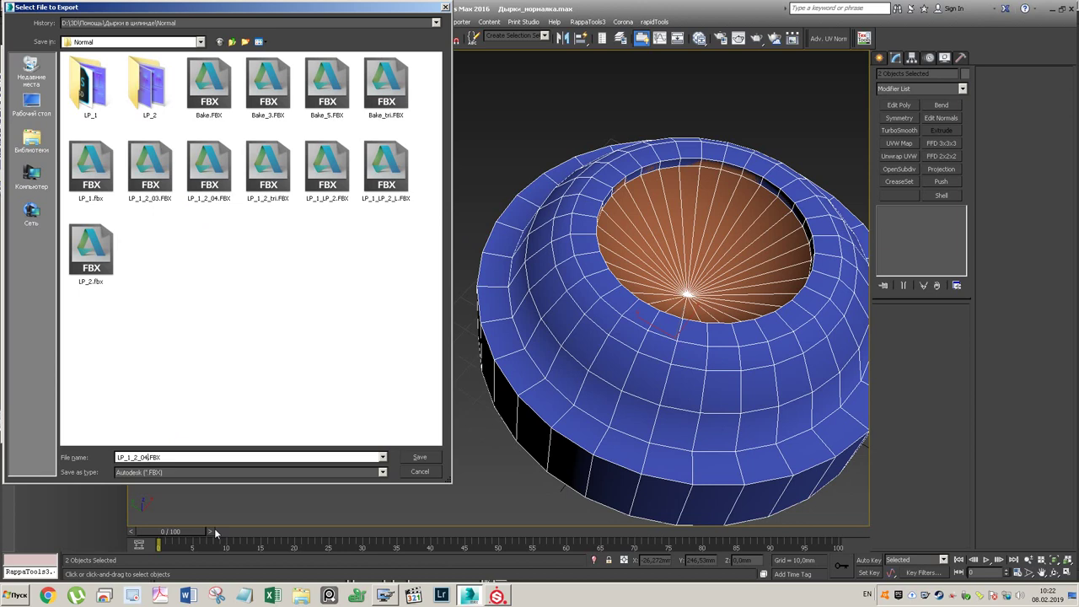
key(Return)
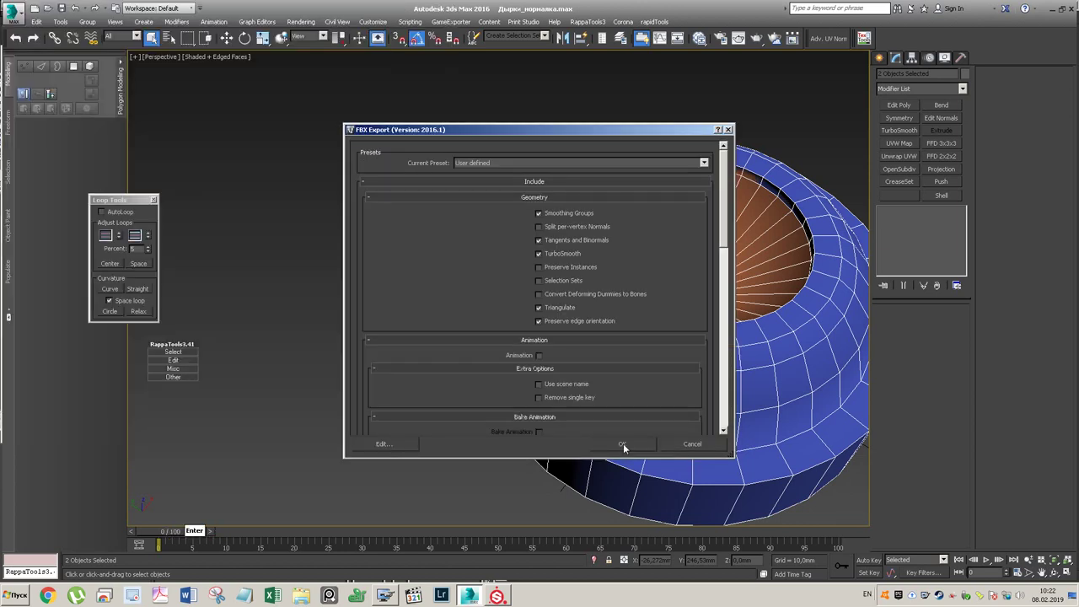
click(623, 443)
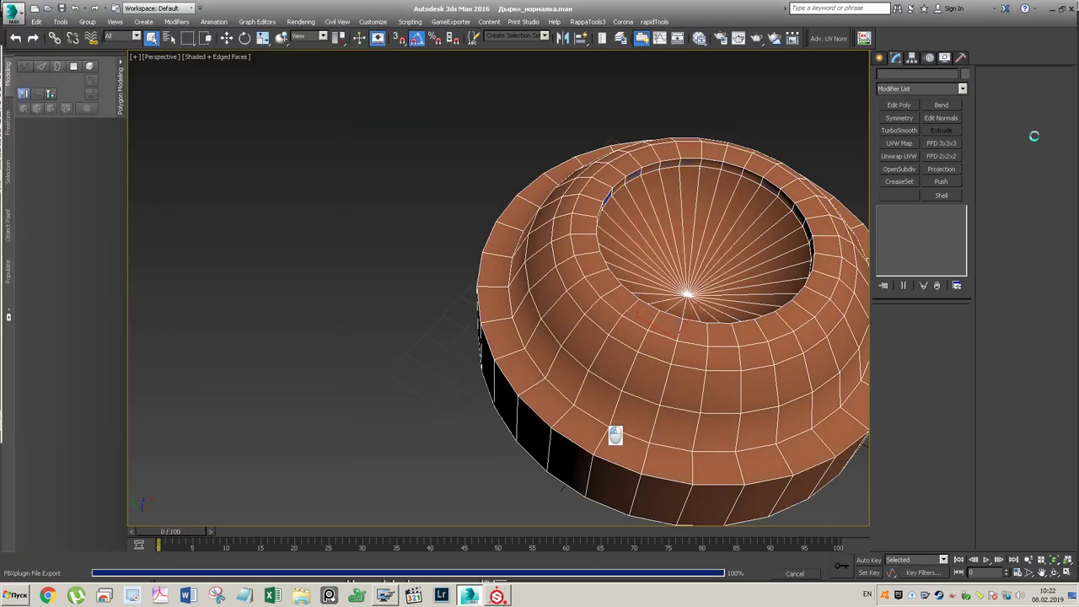
- Switch to Marmoset Toolbag 3 and import LP_1_2_05.FBX from the Normal folder
click(1054, 10)
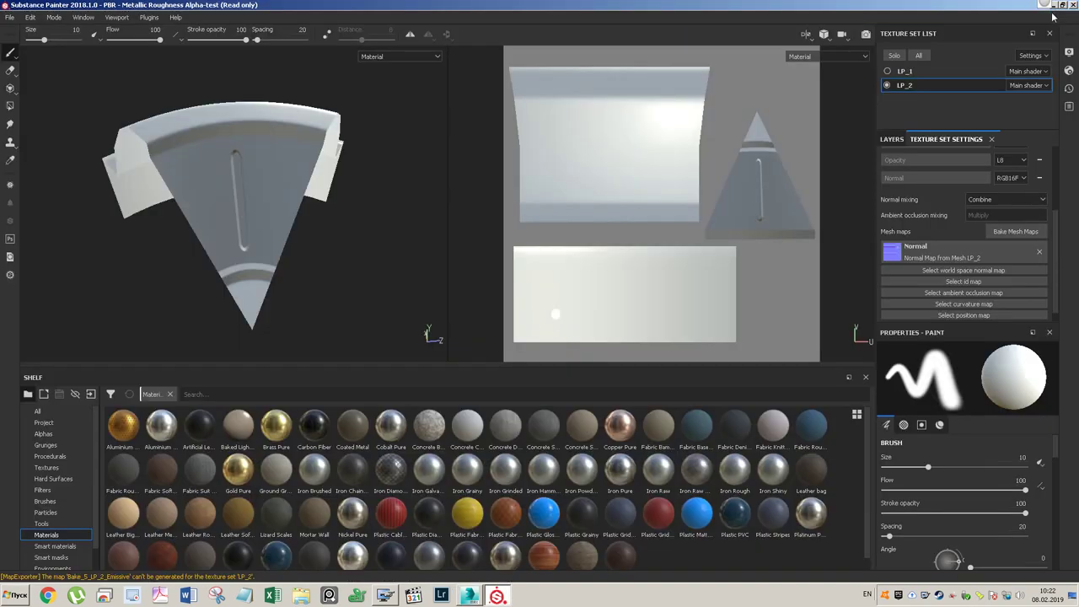
click(1054, 8)
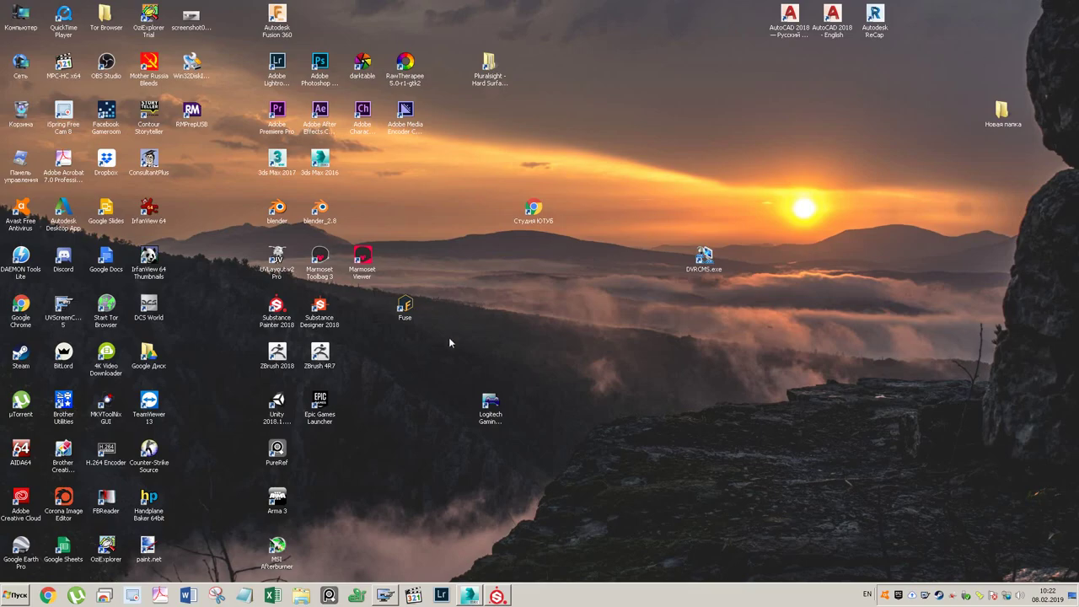
double_click(320, 253)
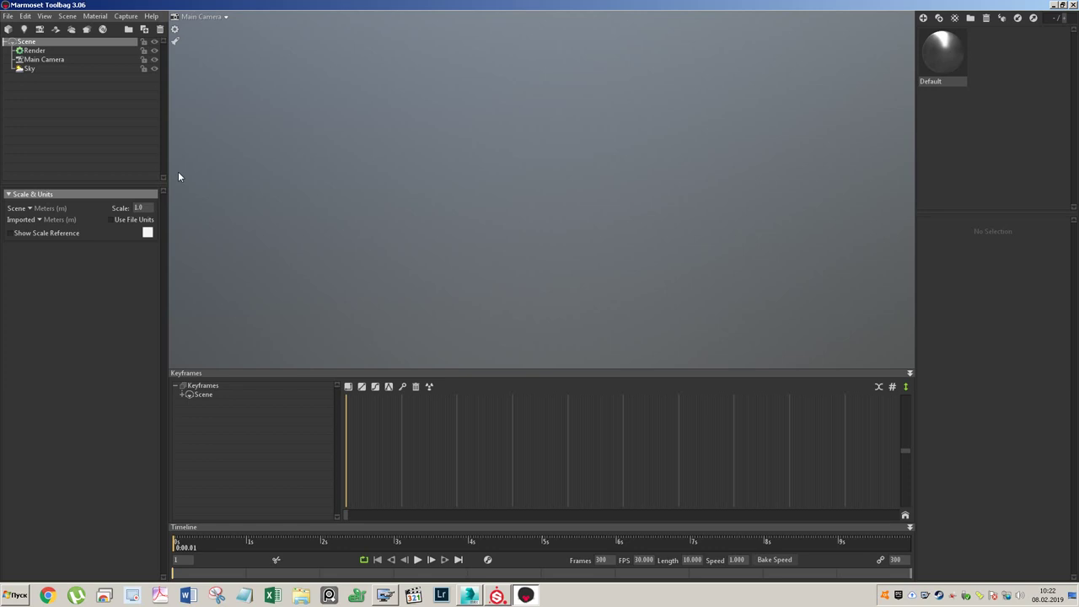
click(8, 29)
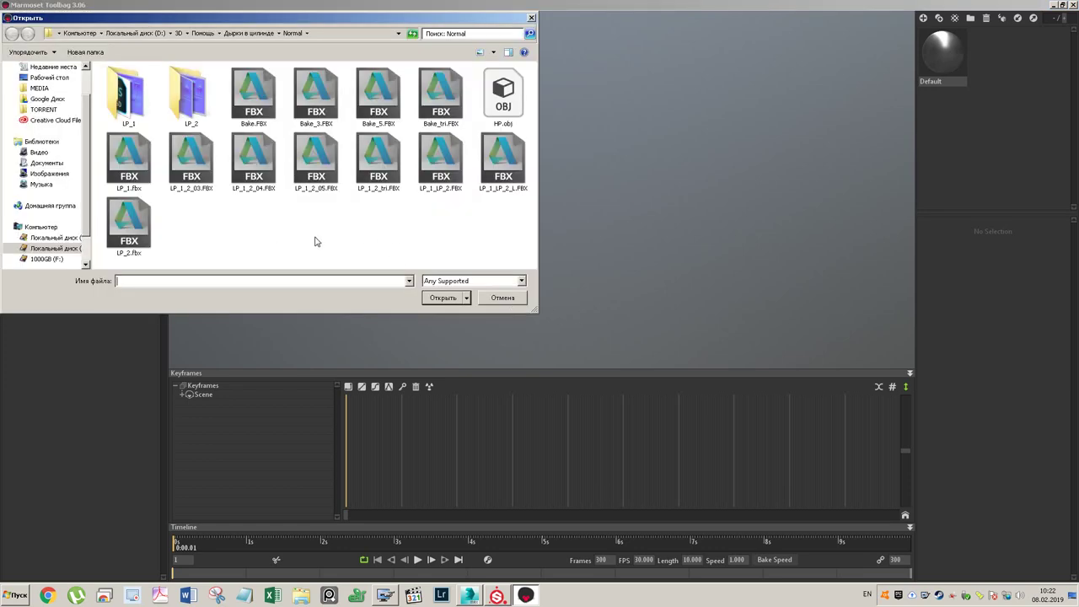
click(325, 177)
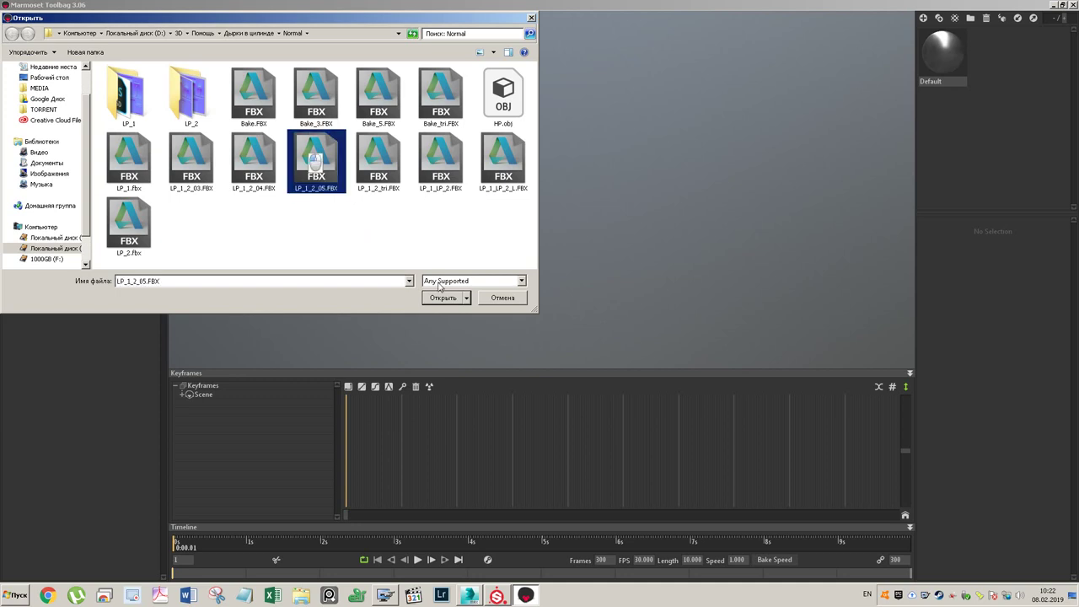
click(443, 298)
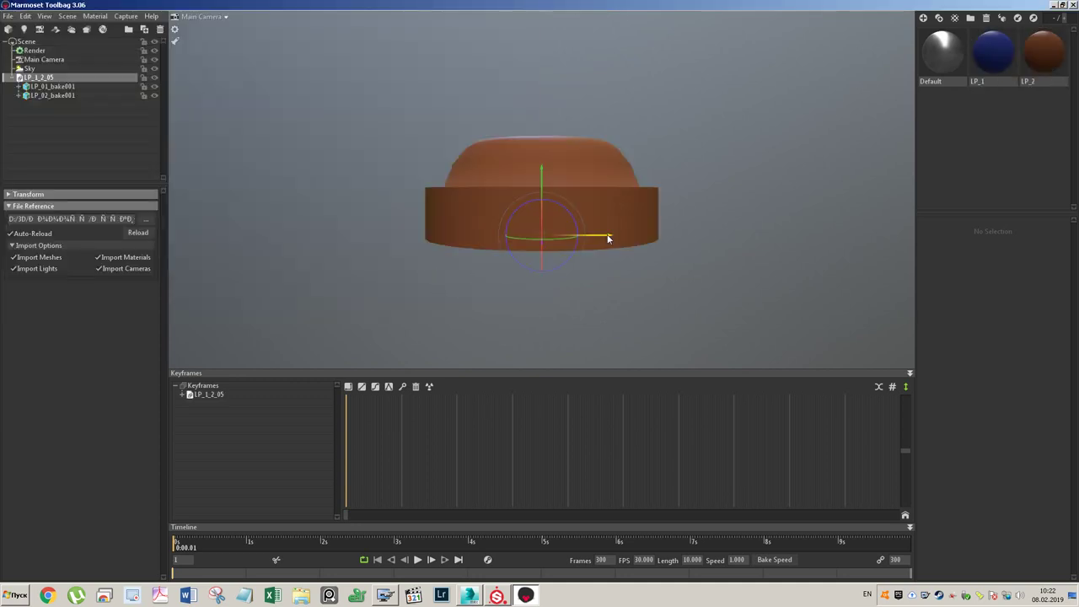
- Move LP_01_bake001 along its red axis so the blue ring stands clear beside the orange one
click(51, 86)
drag(598, 236, 362, 229)
drag(534, 173, 580, 216)
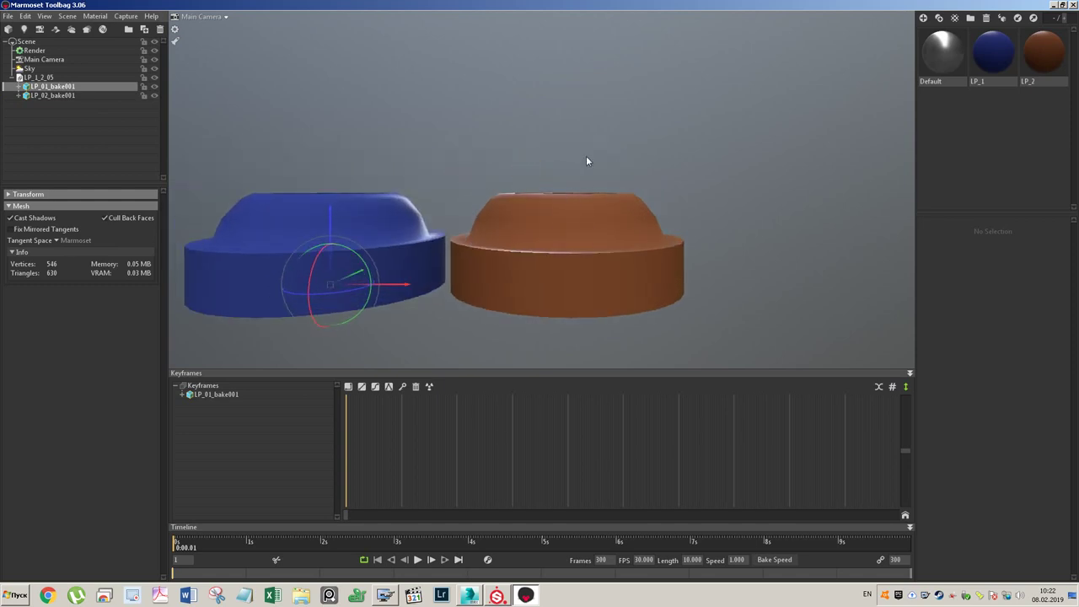
drag(574, 156, 615, 123)
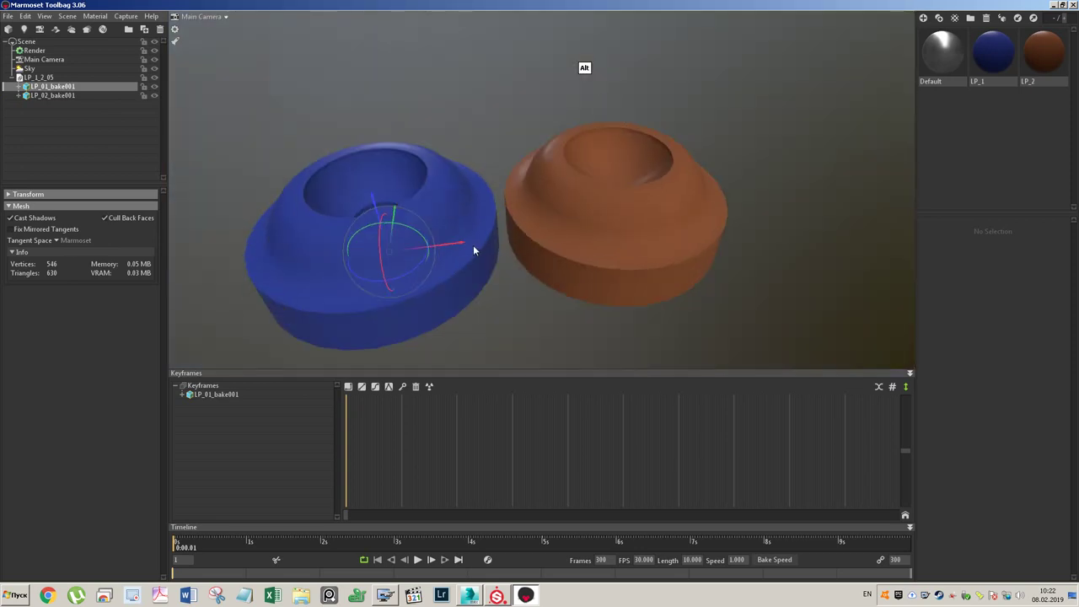
drag(446, 234, 380, 233)
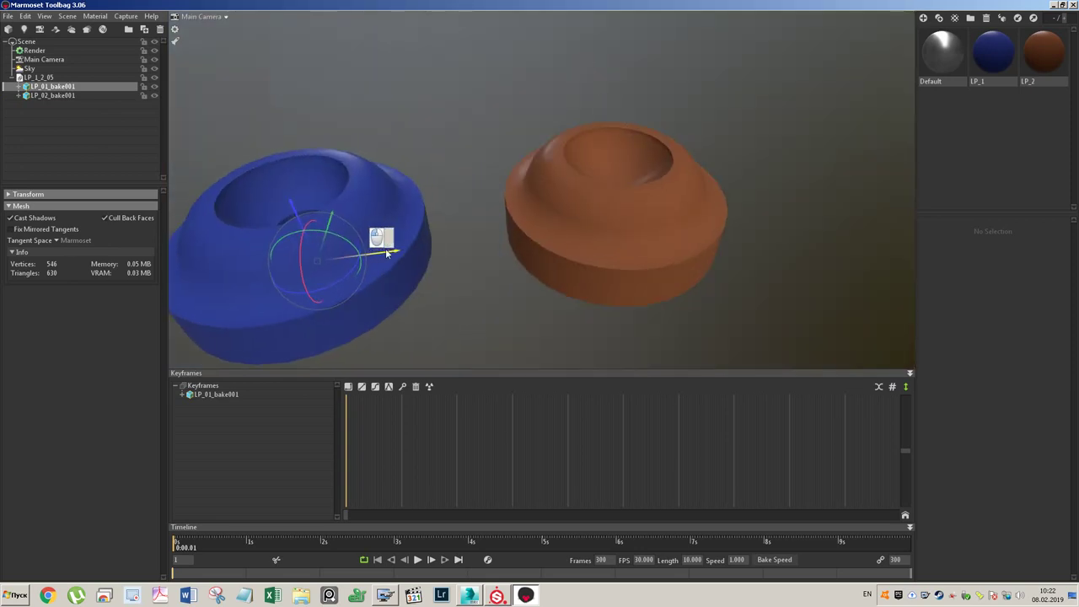
- Load Bake_5_LP_1_Normal.png from folder LP_1\5 as the LP_1 material's normal map and enable Flip Y
click(1003, 68)
click(927, 258)
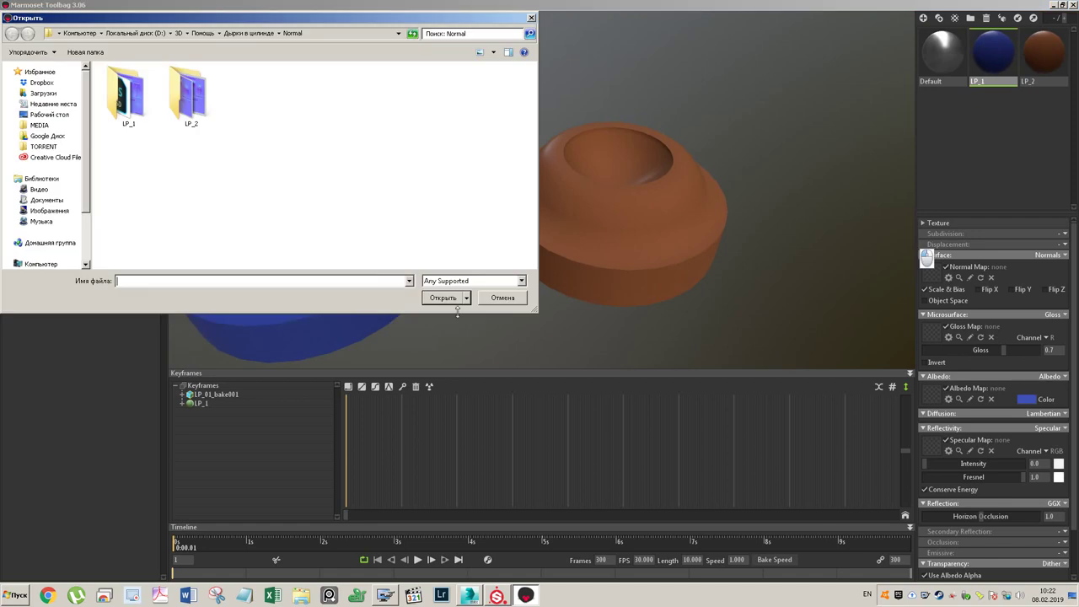
double_click(128, 93)
double_click(241, 101)
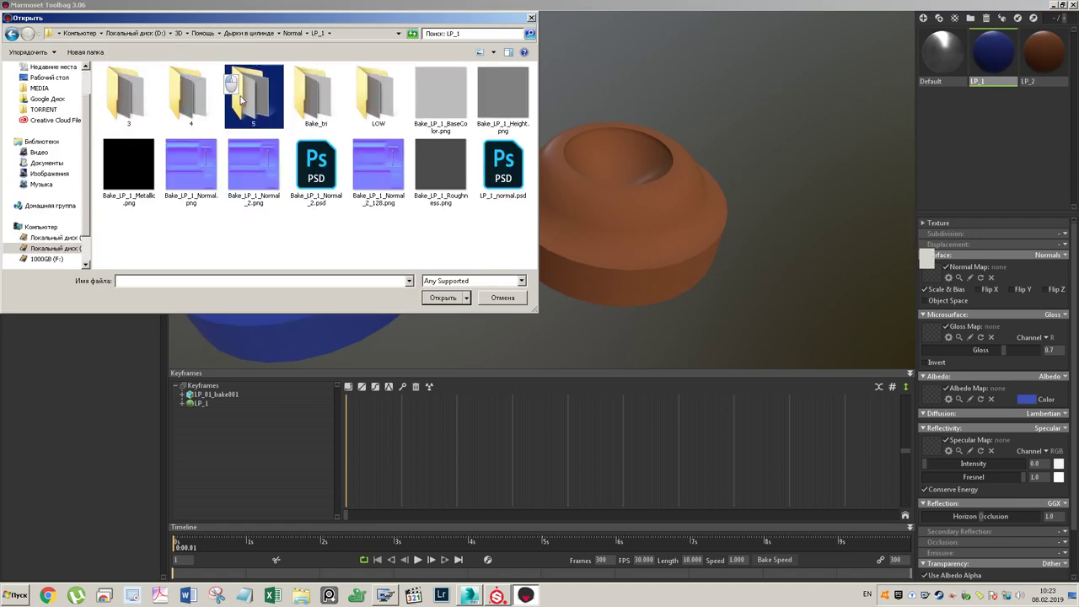
click(316, 103)
click(443, 298)
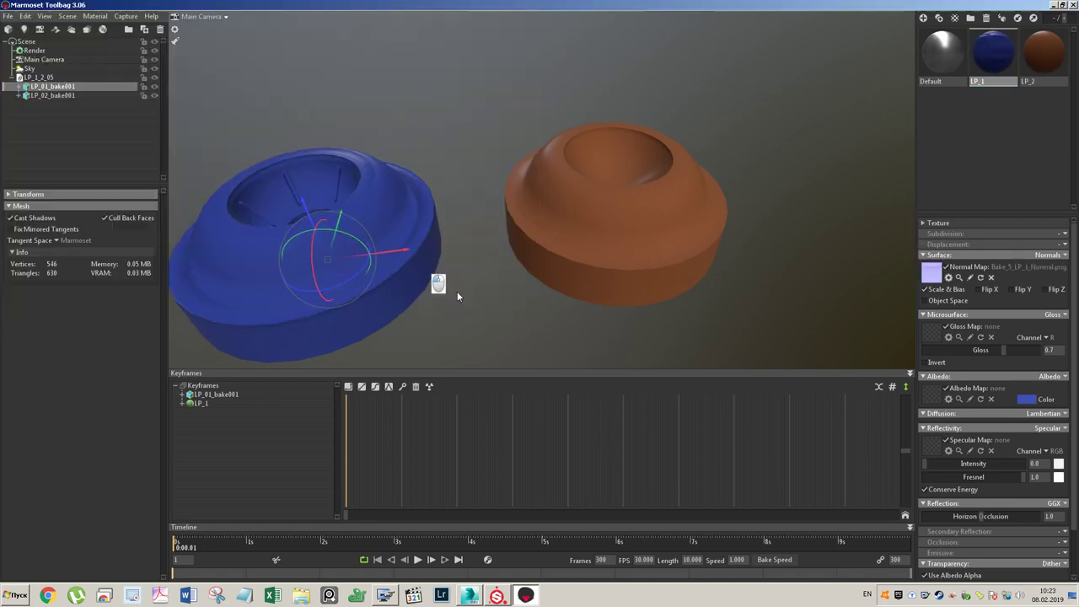
click(1022, 290)
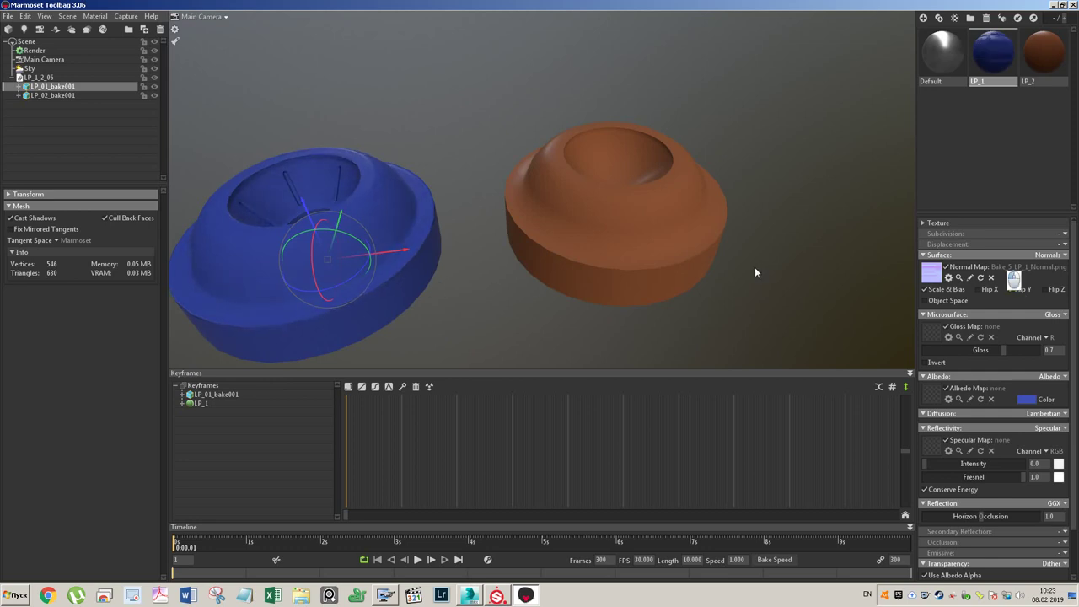
- Load Bake_5_LP_2_Normal.png from folder LP_2\5 as the LP_2 material's normal map and enable Flip Y
click(1044, 52)
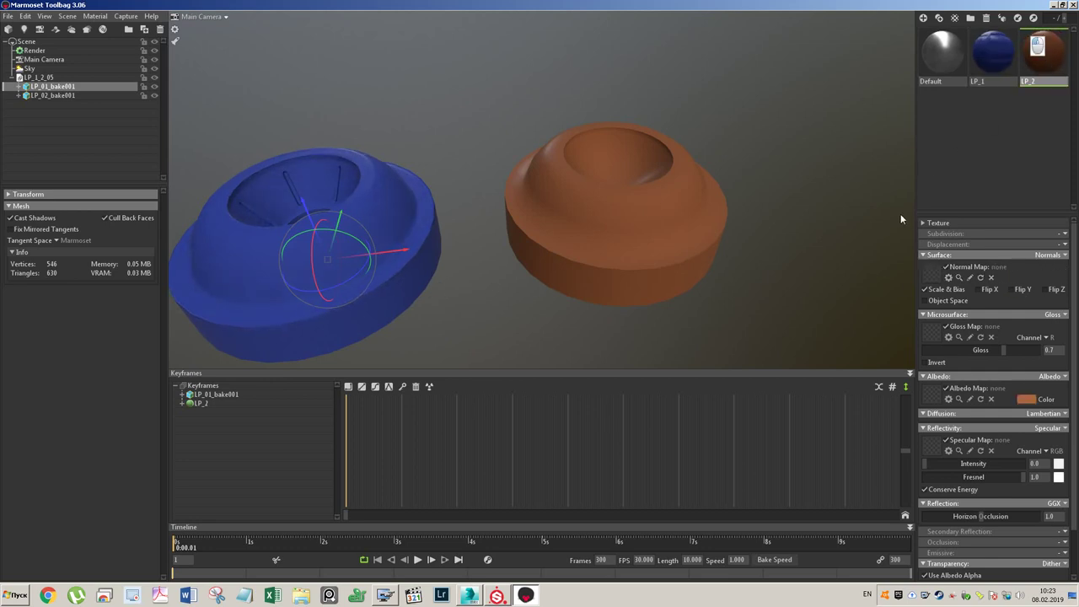
click(933, 278)
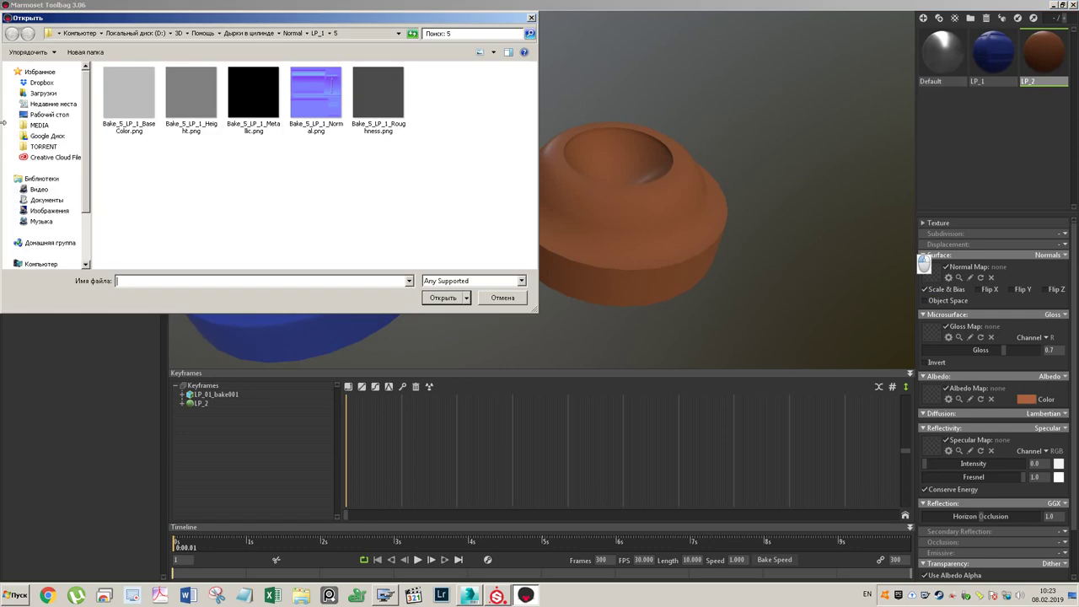
click(292, 33)
double_click(190, 109)
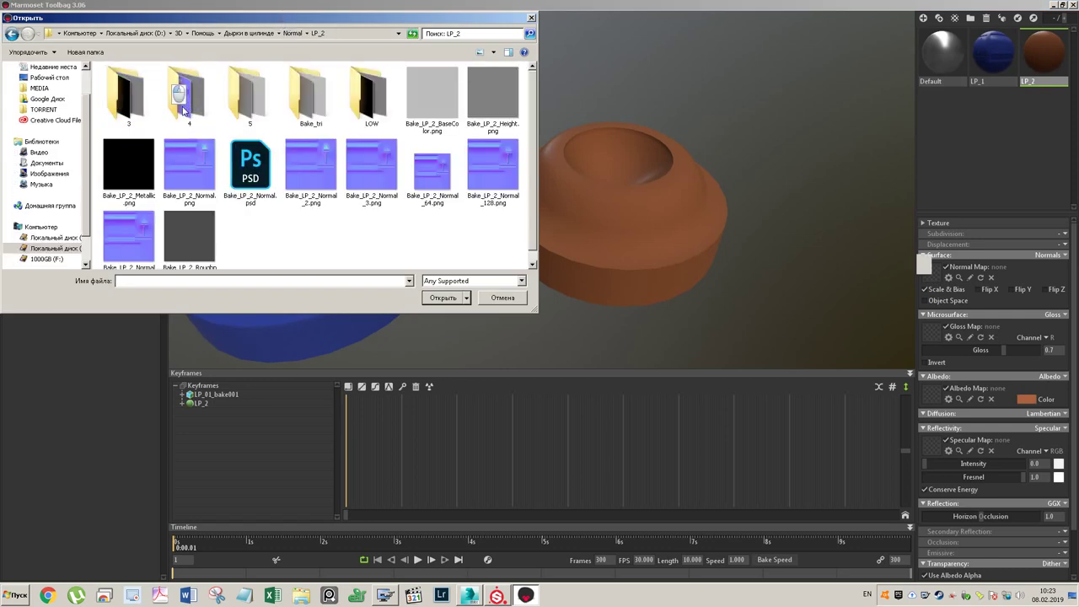
double_click(274, 104)
click(315, 94)
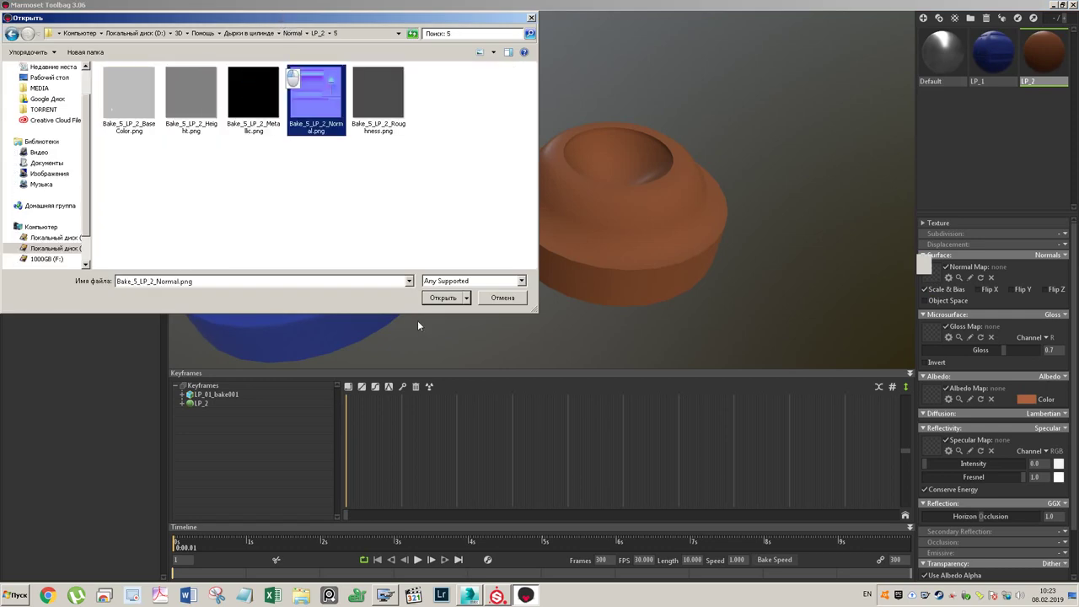
click(442, 298)
drag(488, 196, 475, 186)
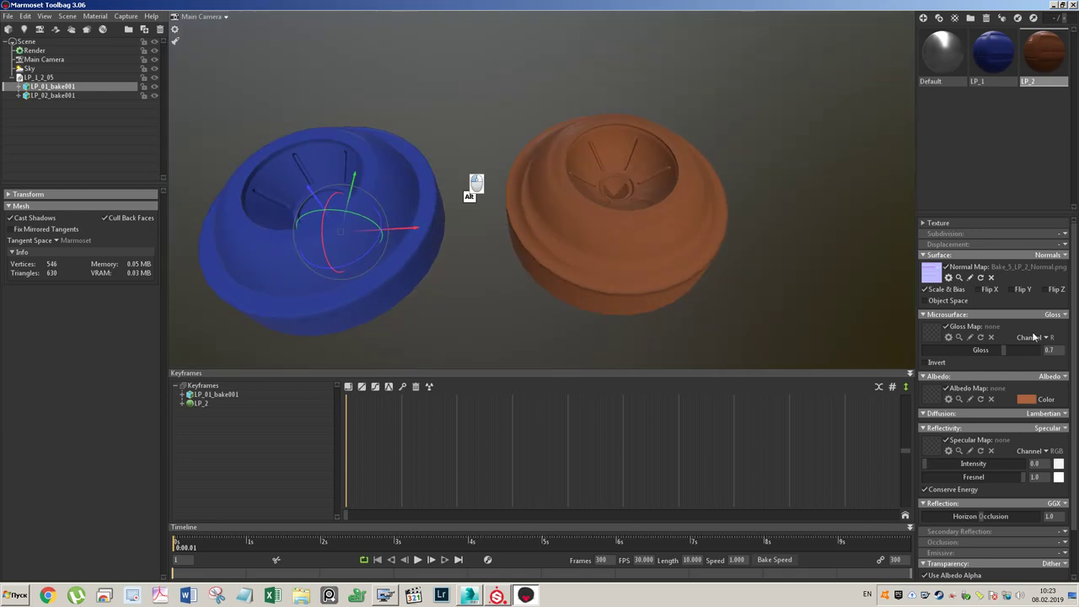
alt+drag(735, 175, 761, 127)
alt+drag(695, 161, 732, 199)
- Set the LP_2 material's albedo colour to neutral grey 757575 and copy its hex code
click(1026, 401)
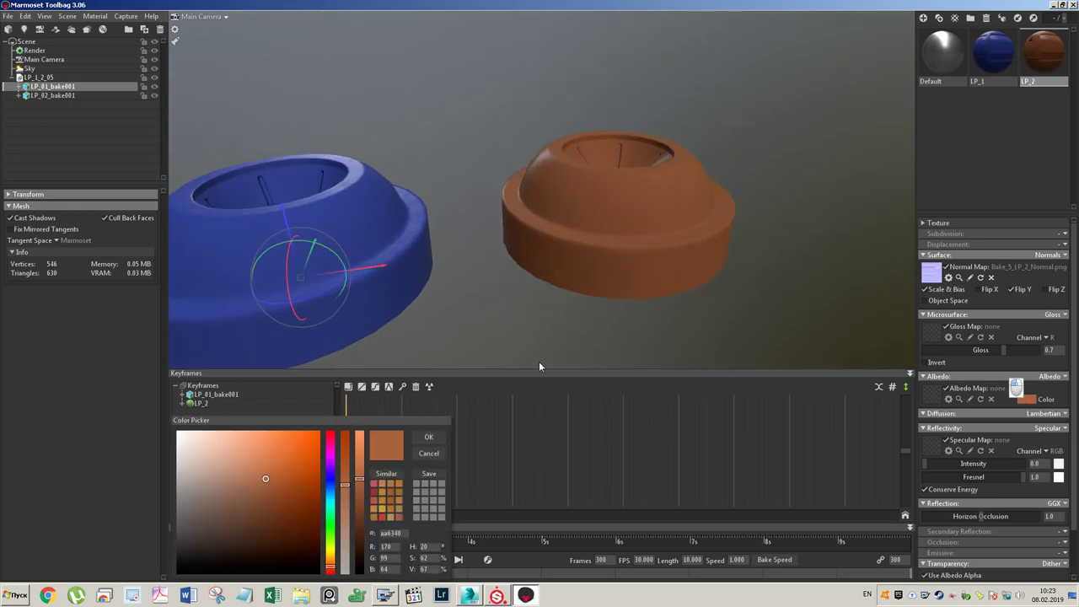
mouse_move(191, 523)
mouse_down()
mouse_move(174, 533)
mouse_move(162, 582)
mouse_up()
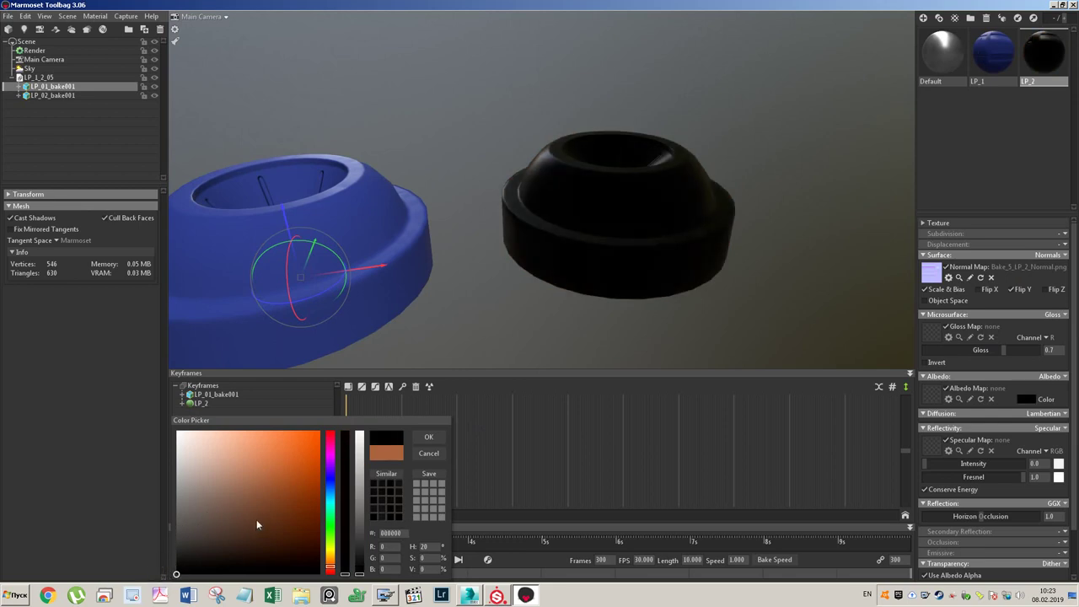
drag(358, 572, 363, 507)
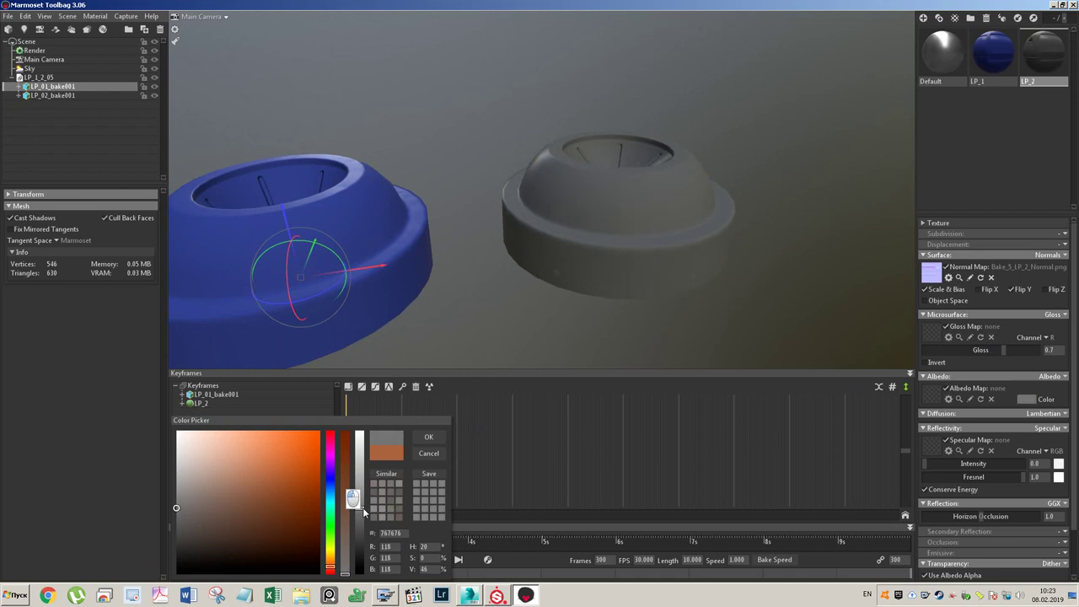
double_click(403, 534)
click(428, 437)
- Set the LP_1 material's albedo colour to the same neutral grey, hex 757575
click(993, 52)
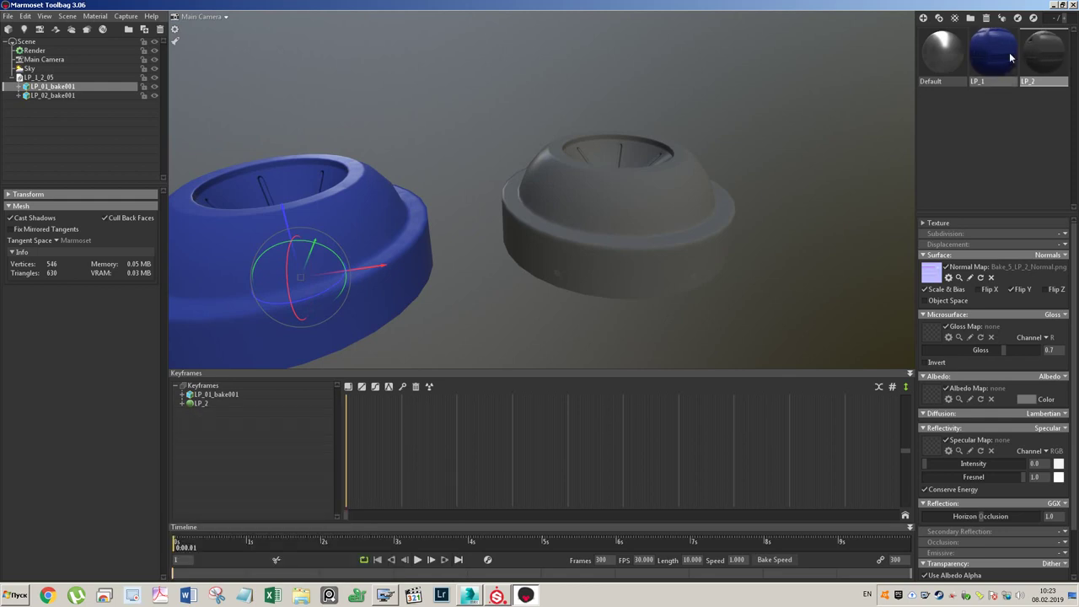
click(1033, 400)
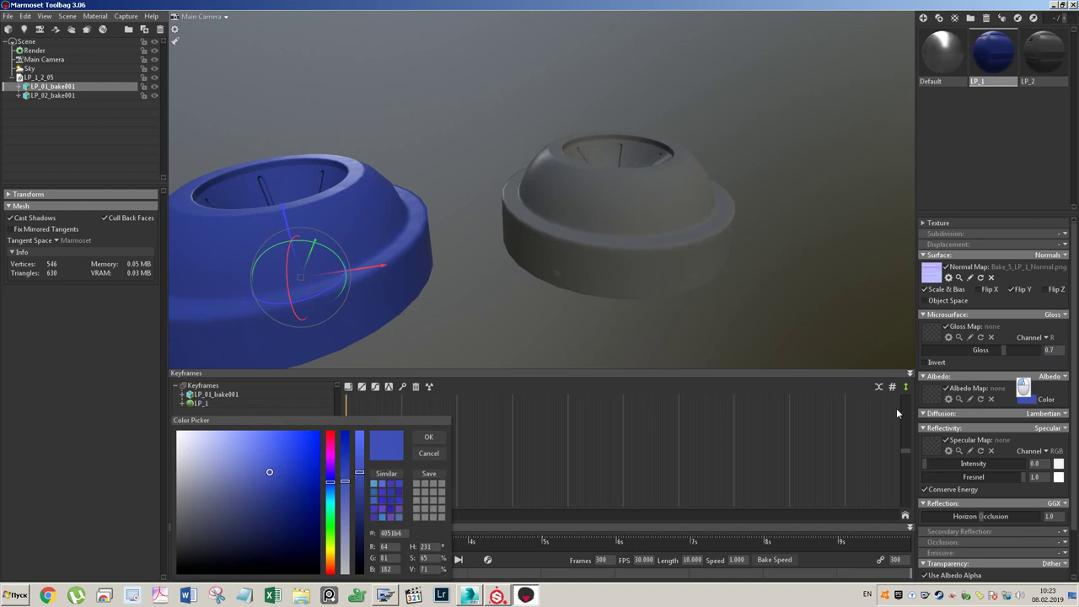
double_click(389, 533)
text(757575)
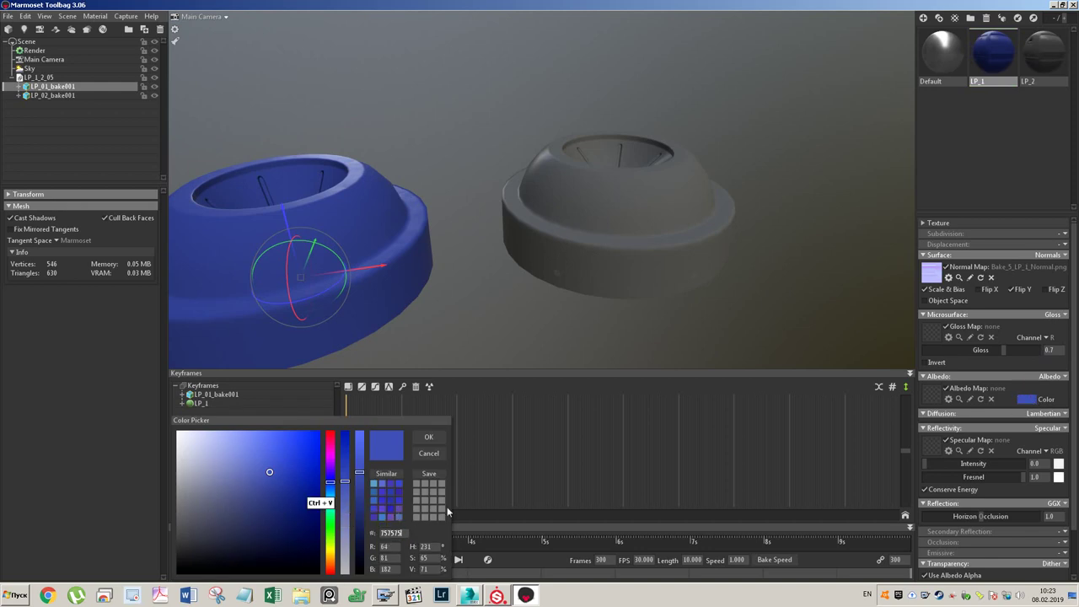
click(424, 437)
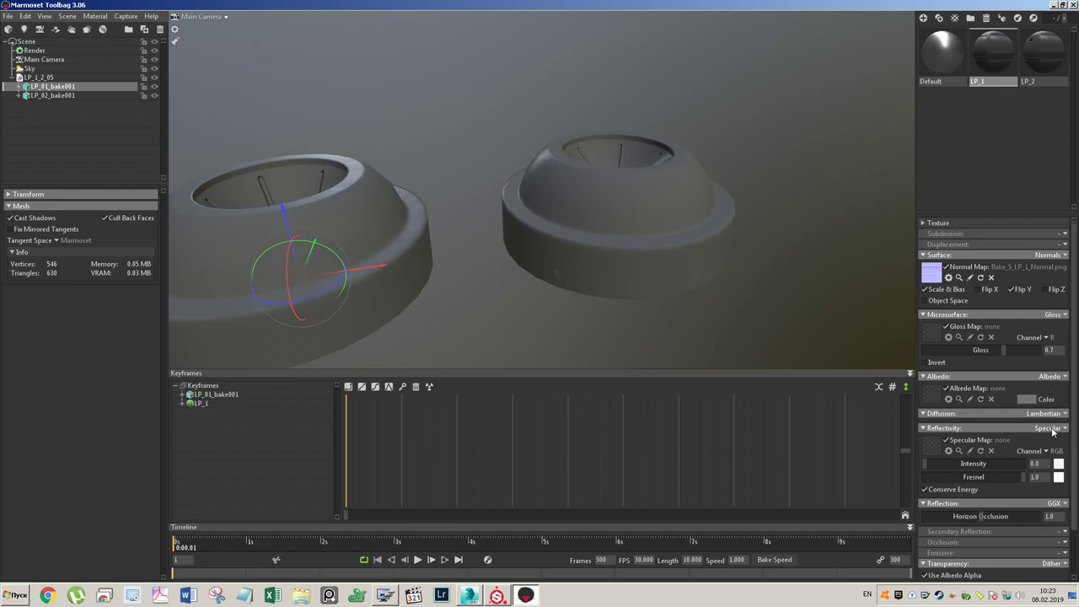
- Change the reflectivity model of both the LP_1 and LP_2 materials from Specular to Metalness
click(1054, 428)
click(1028, 457)
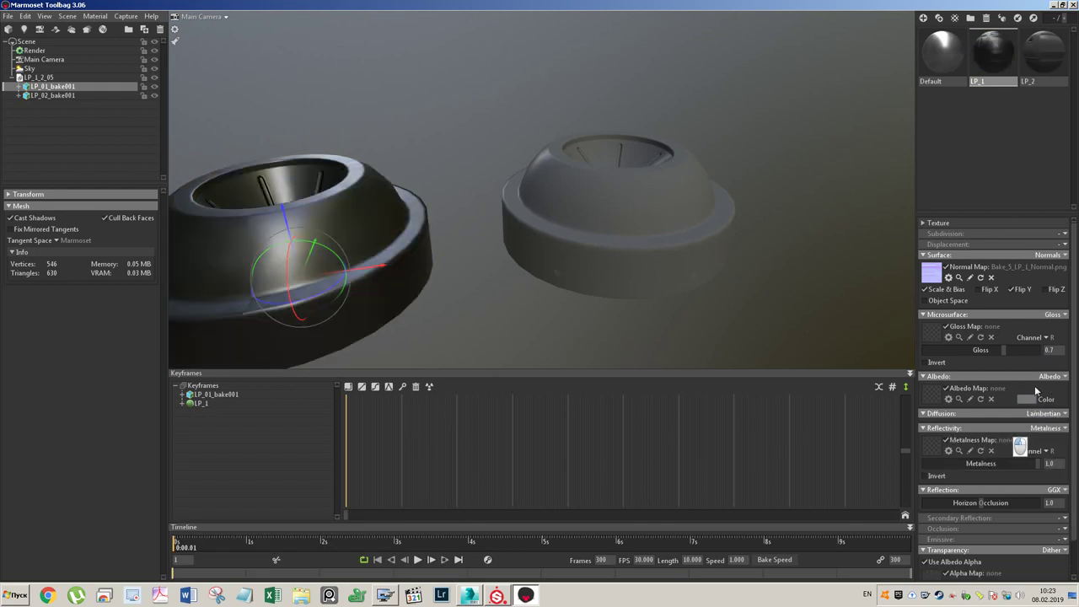
click(1043, 49)
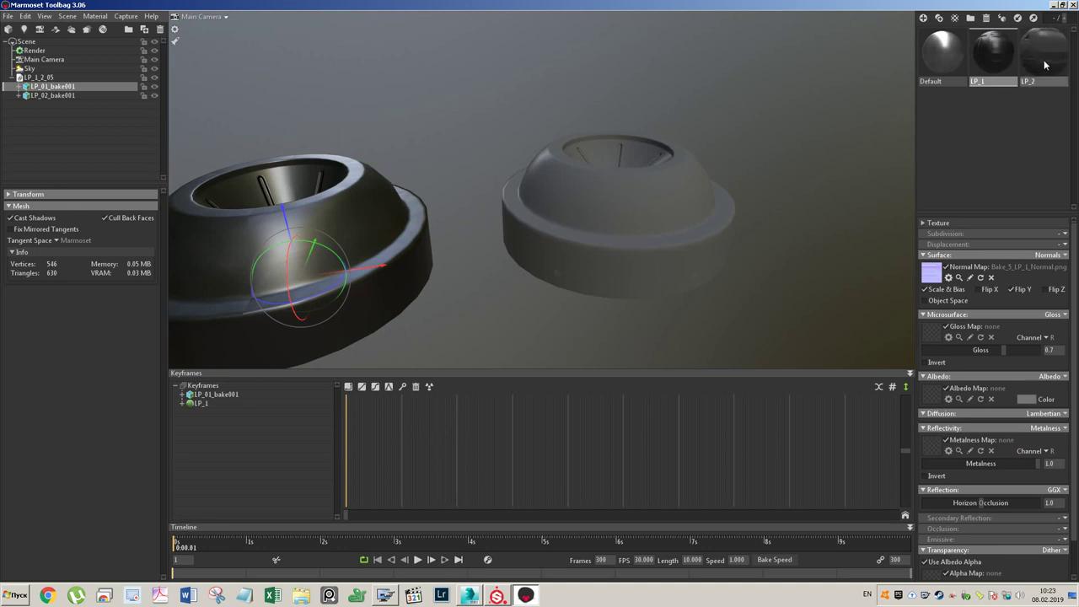
click(1050, 428)
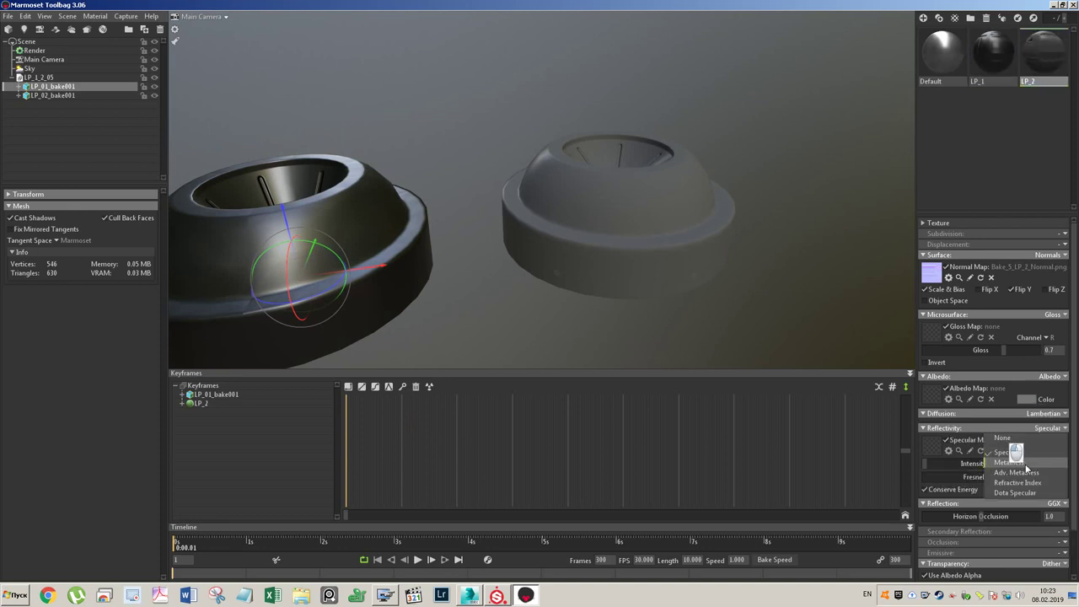
click(1028, 457)
- Examine the normal-map shading on both metallic rings from the side and above, including the slots and centre of each inner cone
drag(481, 203, 518, 219)
alt+drag(672, 299, 644, 288)
click(737, 288)
click(700, 249)
alt+drag(671, 237, 710, 260)
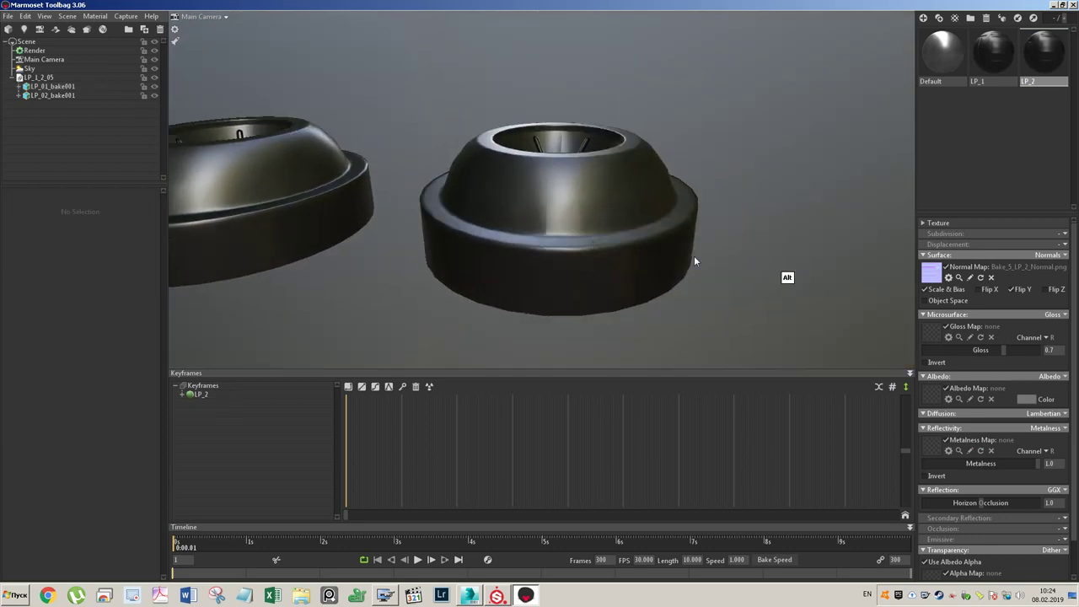
scroll(578, 229, up, 3)
alt+drag(830, 268, 840, 277)
alt+drag(847, 145, 810, 221)
scroll(552, 193, down, 3)
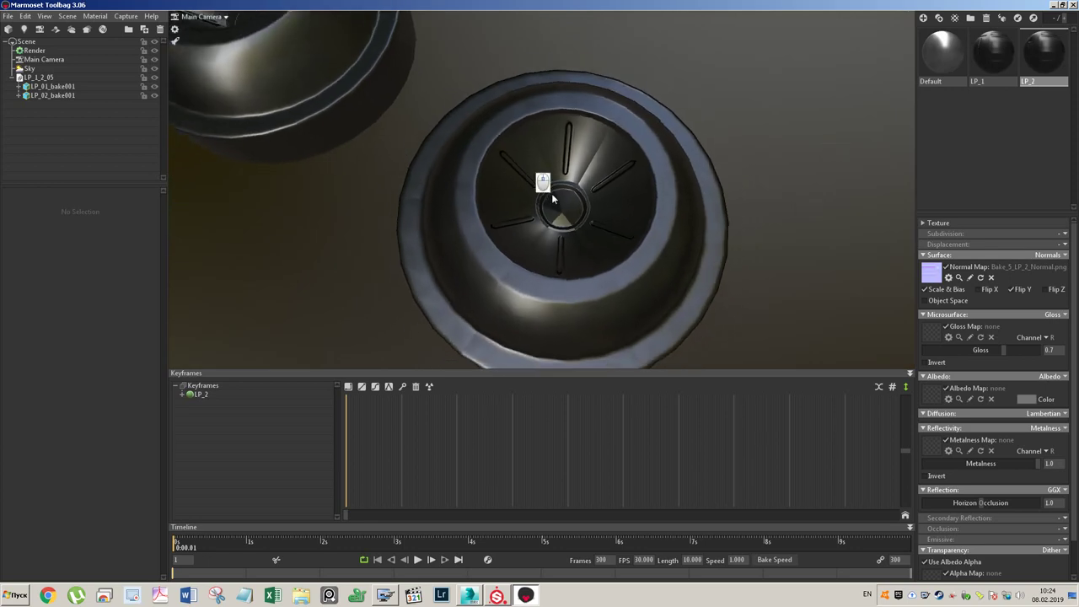
scroll(550, 198, down, 1)
alt+drag(434, 185, 535, 176)
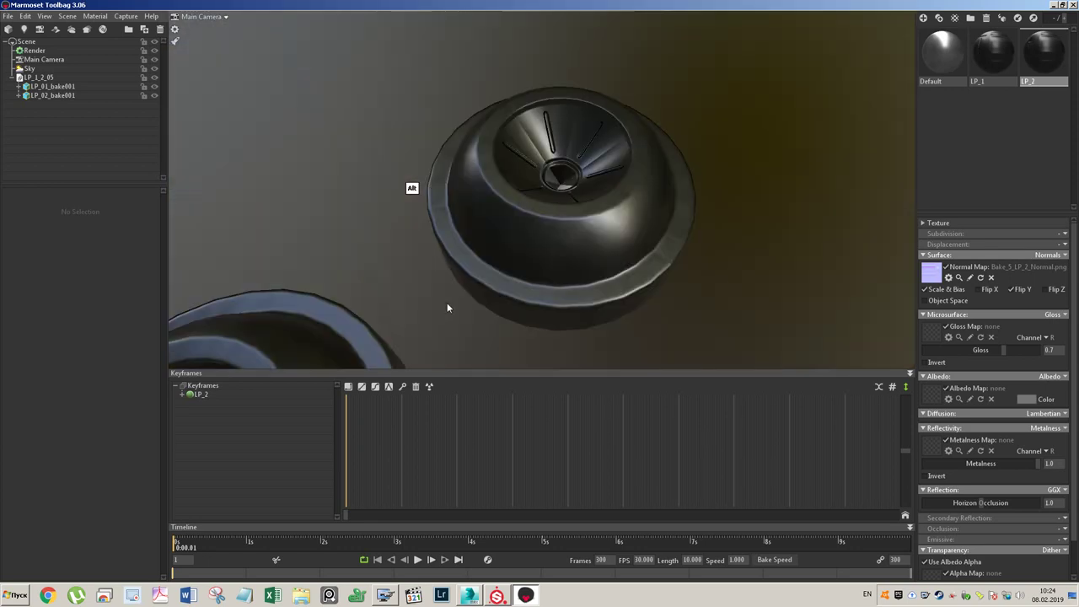
alt+middle_drag(467, 247, 505, 185)
alt+drag(506, 185, 670, 103)
alt+drag(561, 153, 494, 101)
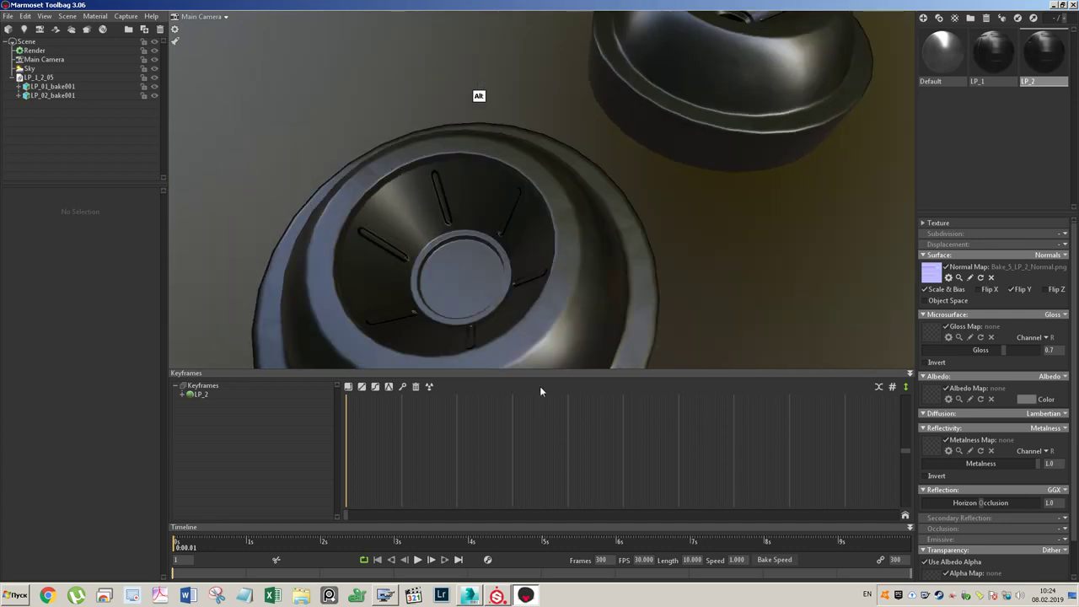
- Switch to 3ds Max and check LP_01_bake001's UV layout using a temporary Unwrap UVW modifier, removing the modifier when done
click(469, 599)
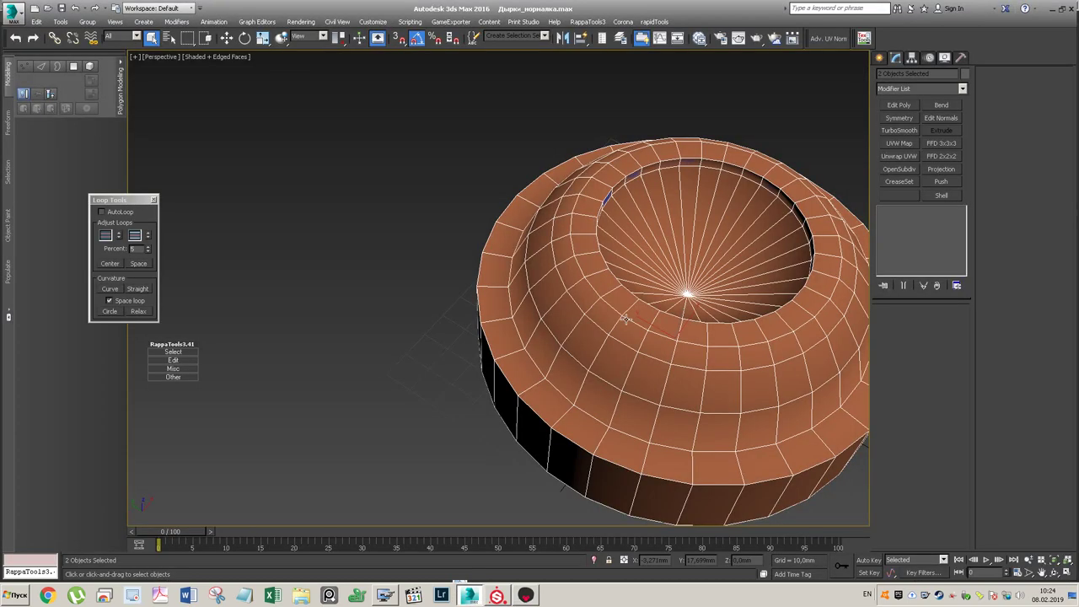
click(710, 177)
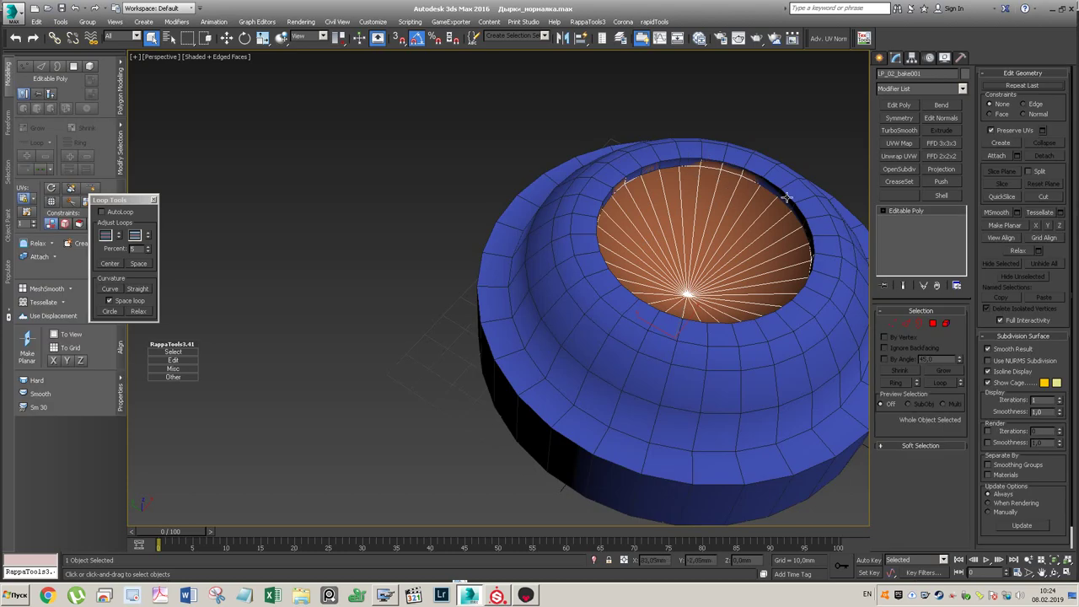
key(alt+q)
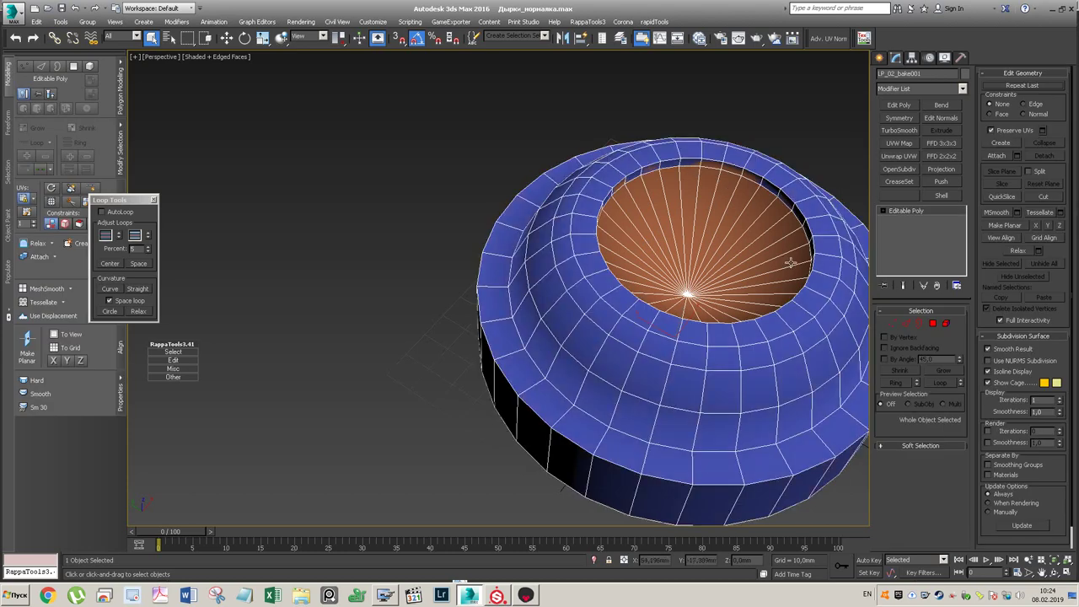
click(816, 214)
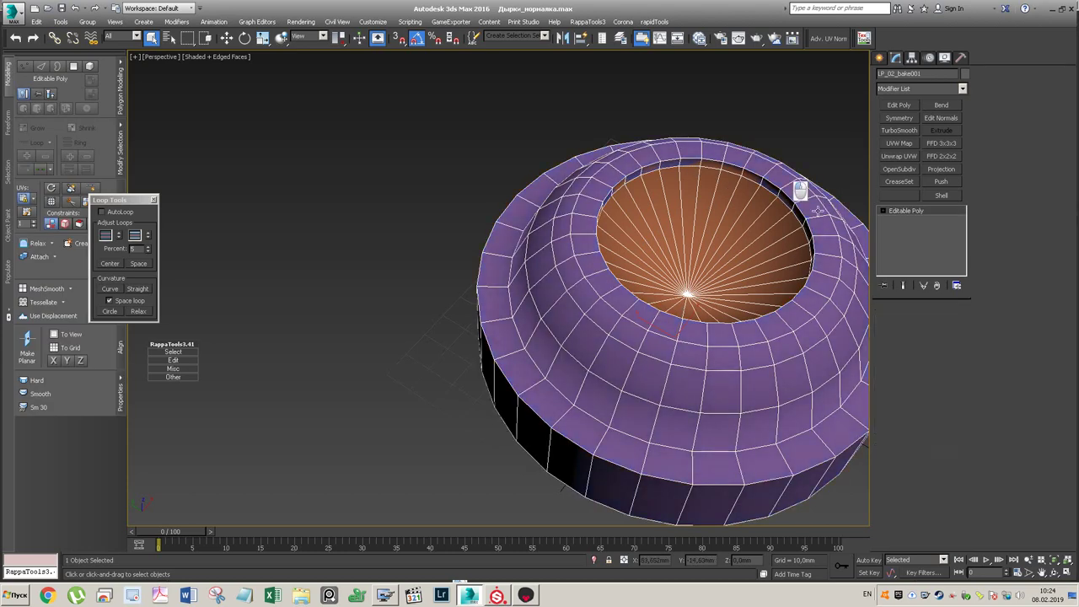
click(900, 157)
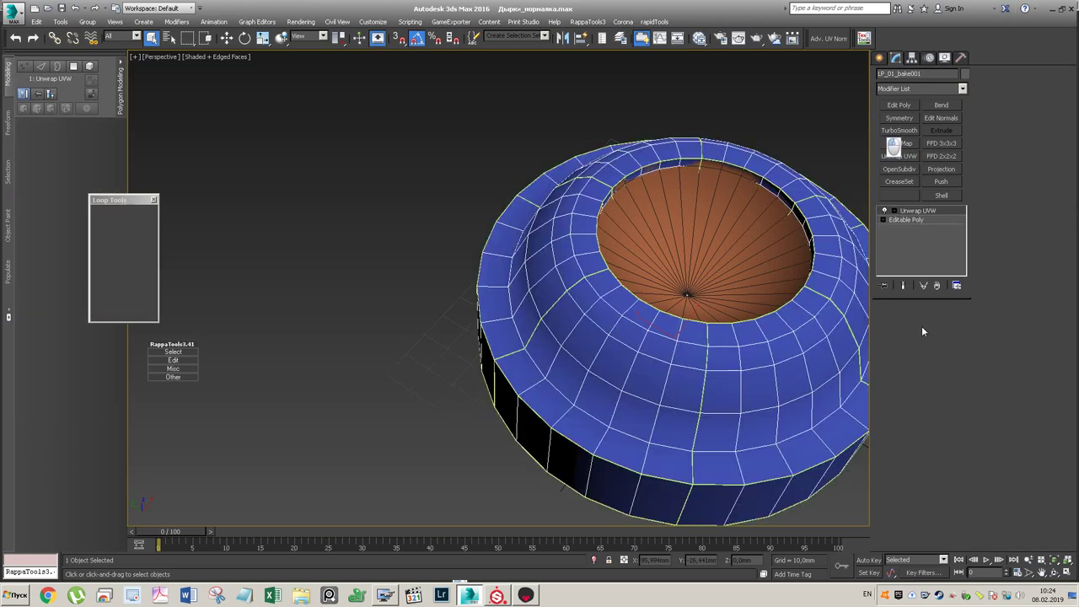
click(918, 442)
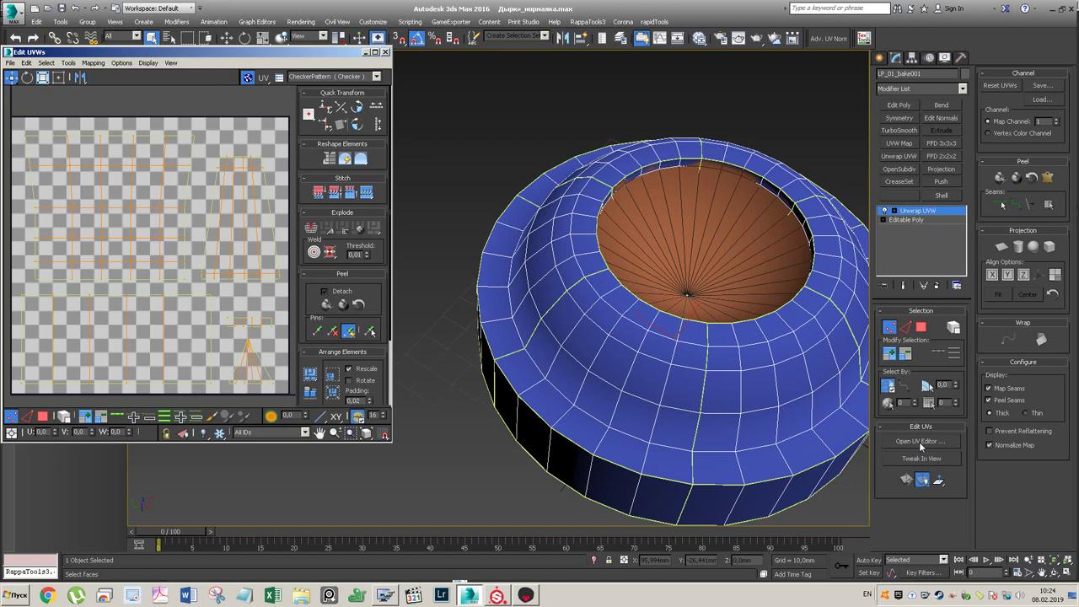
click(935, 286)
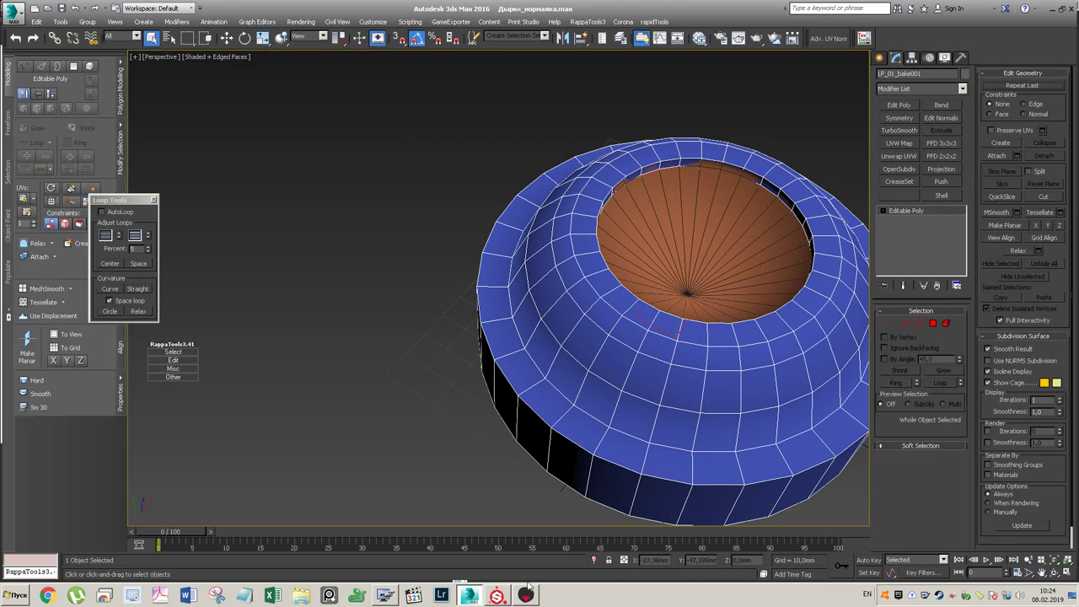
- Return to Marmoset Toolbag and examine the outer rim of the ring up close for shading seams
click(521, 593)
alt+drag(619, 198, 419, 234)
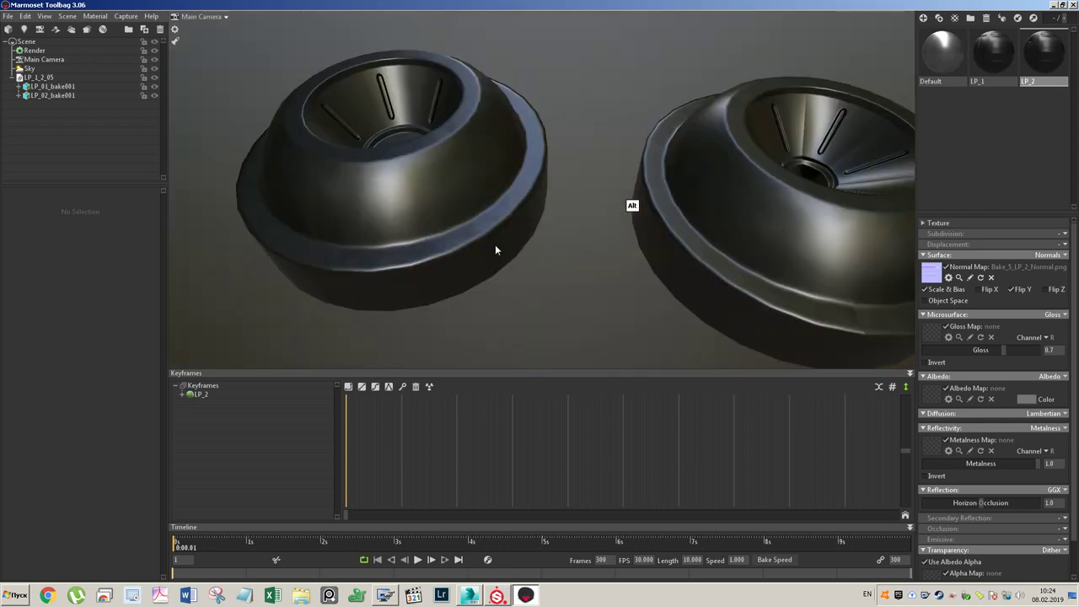
alt+middle_drag(542, 258, 719, 237)
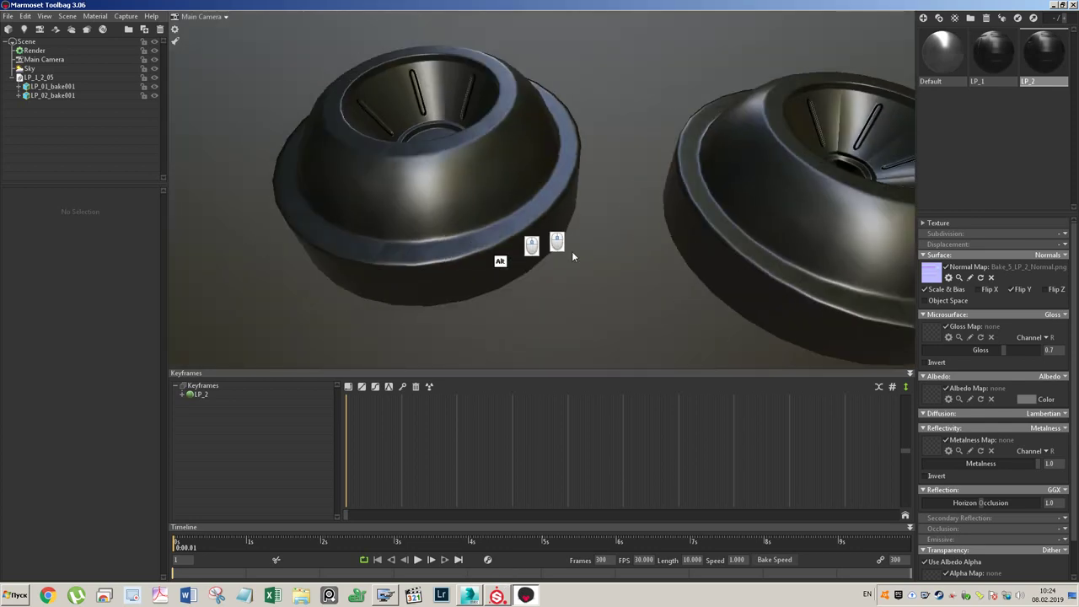
scroll(528, 227, up, 10)
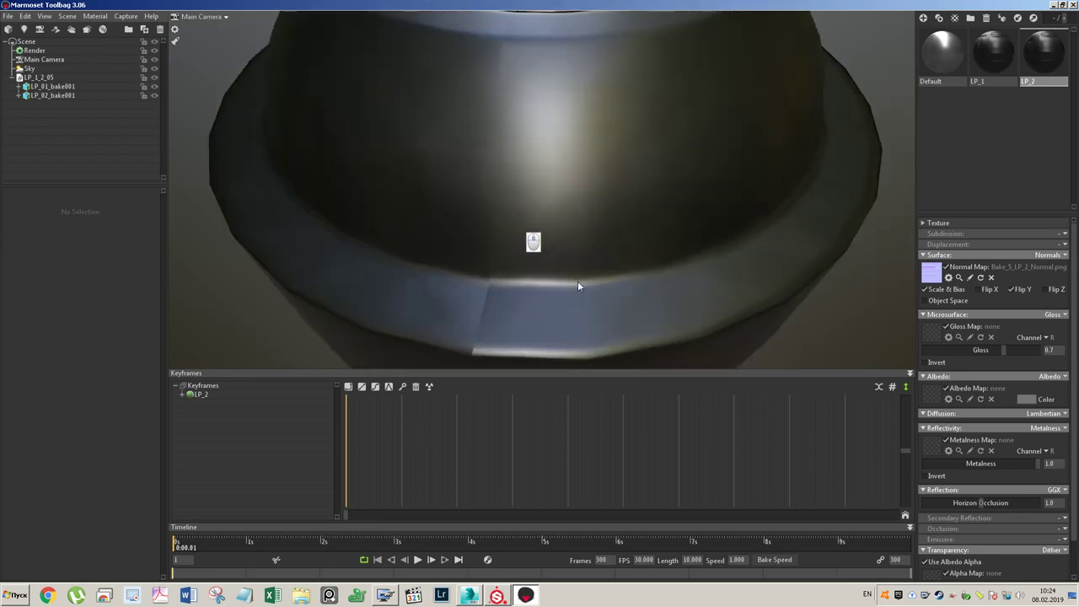
mouse_move(577, 281)
alt+mouse_down()
mouse_move(594, 268)
mouse_move(580, 279)
alt+mouse_up()
scroll(579, 281, down, 6)
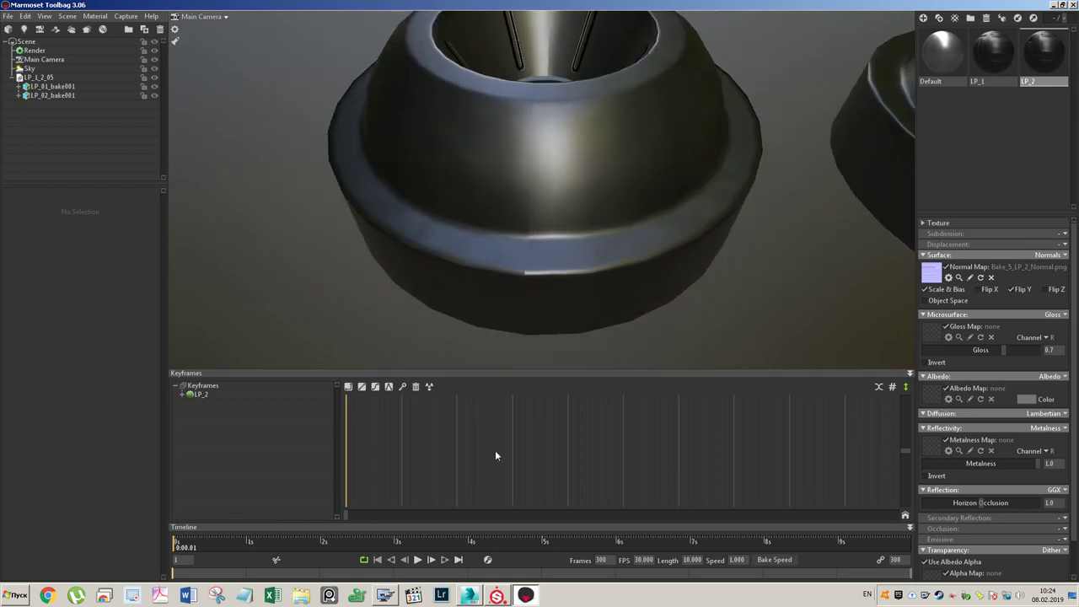
click(387, 596)
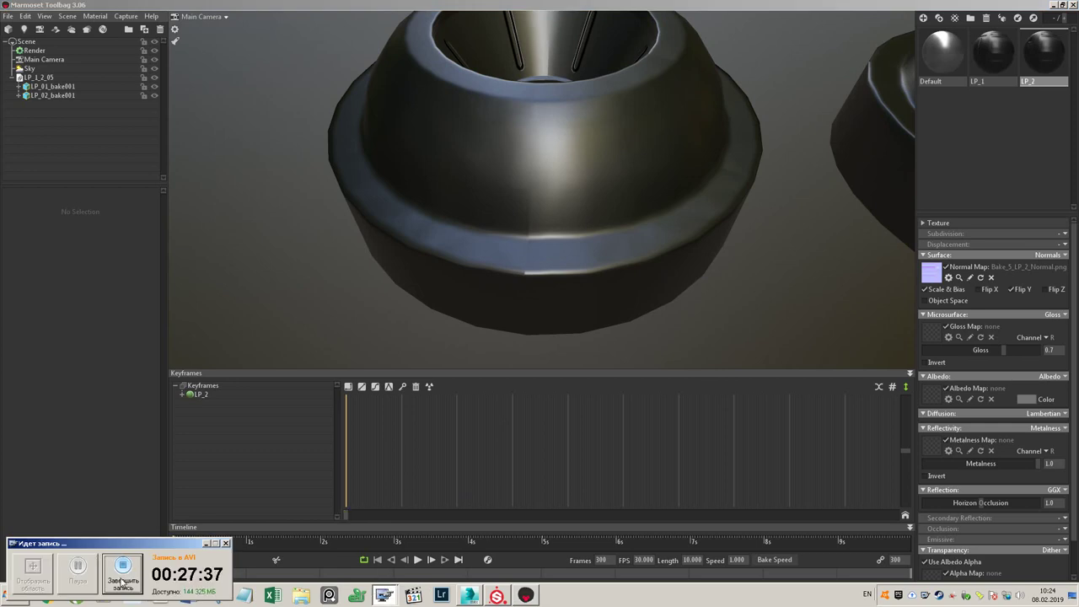